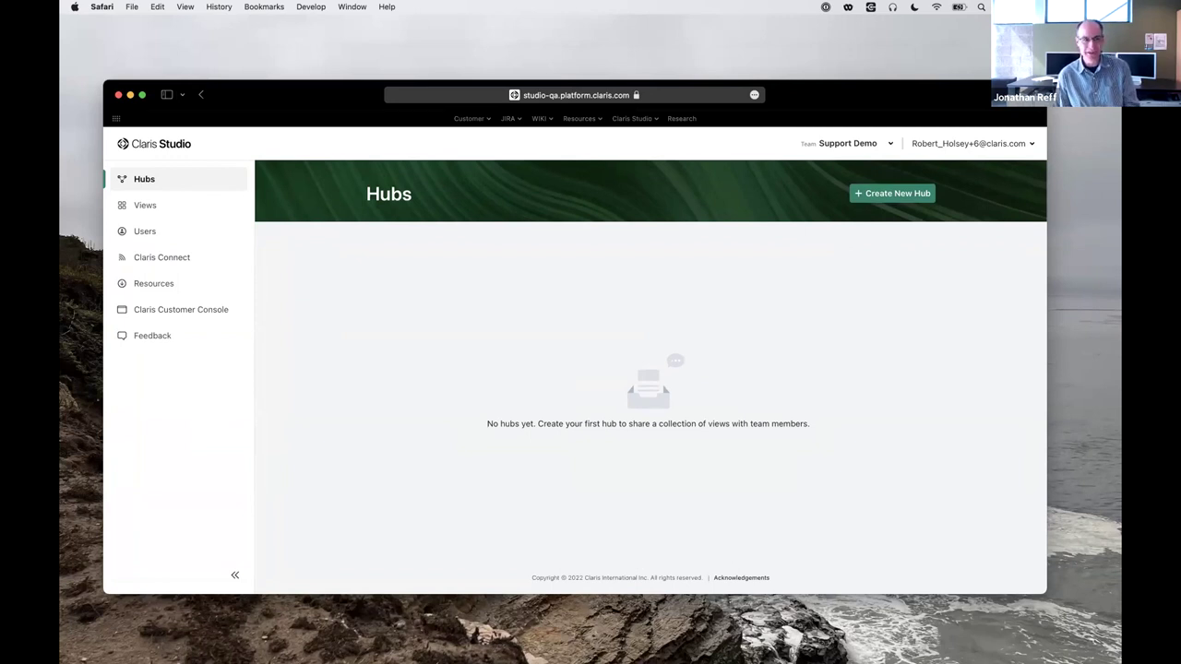
Open the Views page in Claris Studio, collapse the sidebar and look through the team's available views.
{"action": "left_click_drag", "start_coordinate": [929, 90], "coordinate": [806, 103]}
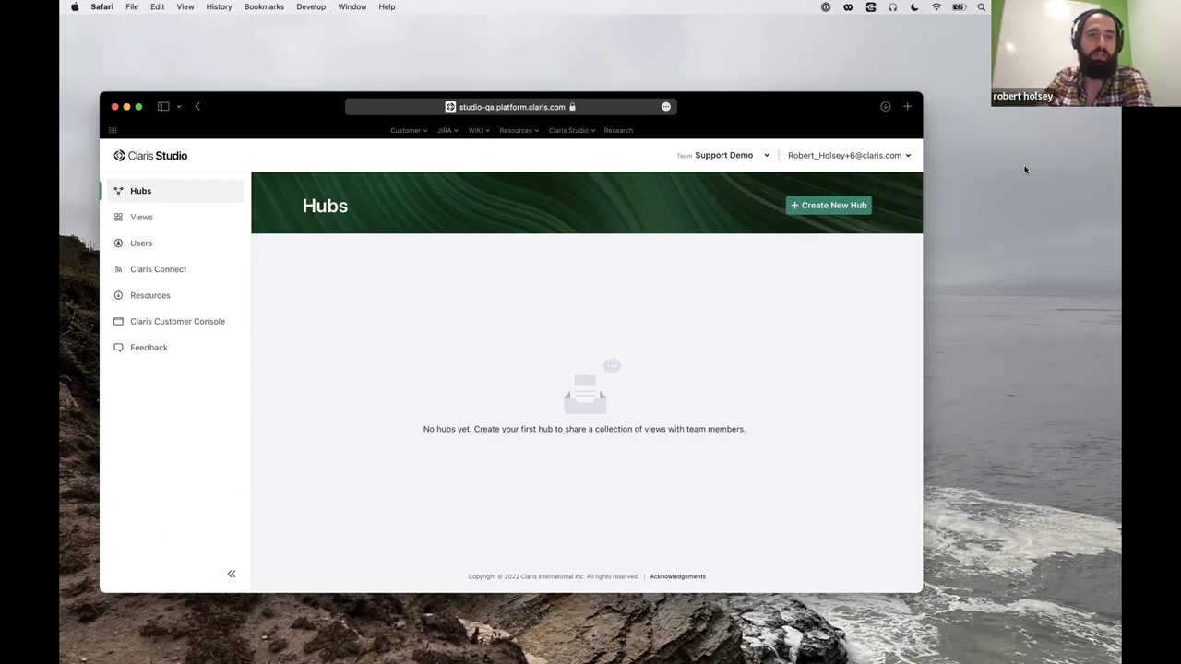
{"action": "left_click", "coordinate": [164, 221]}
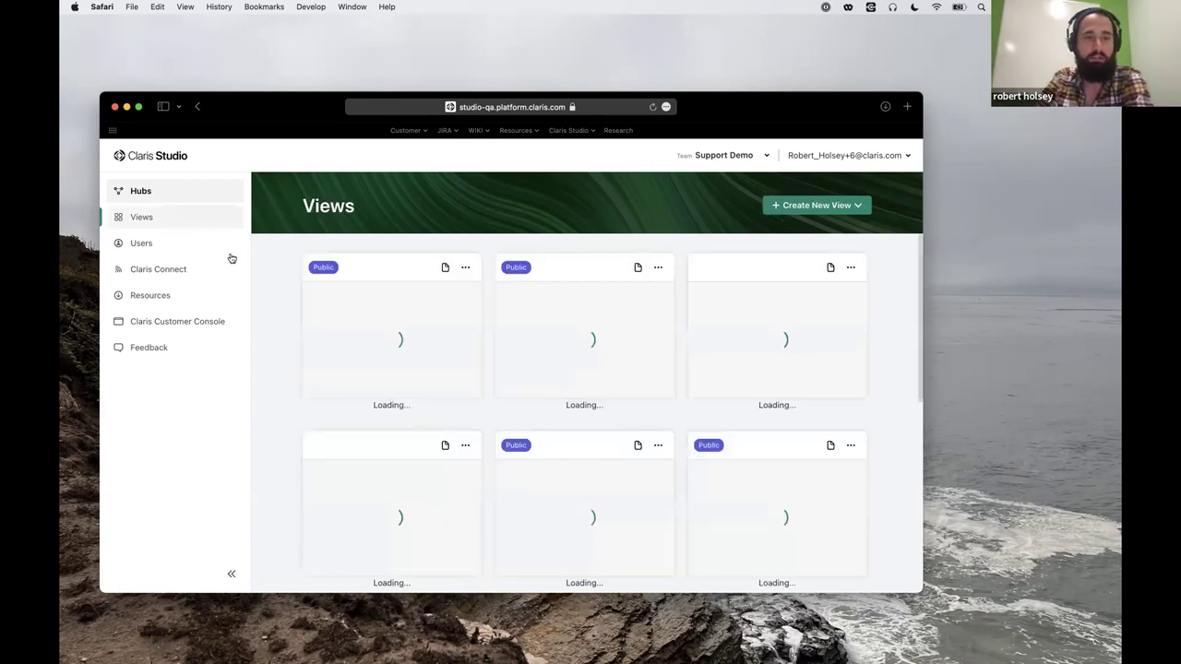
{"action": "left_click", "coordinate": [232, 574]}
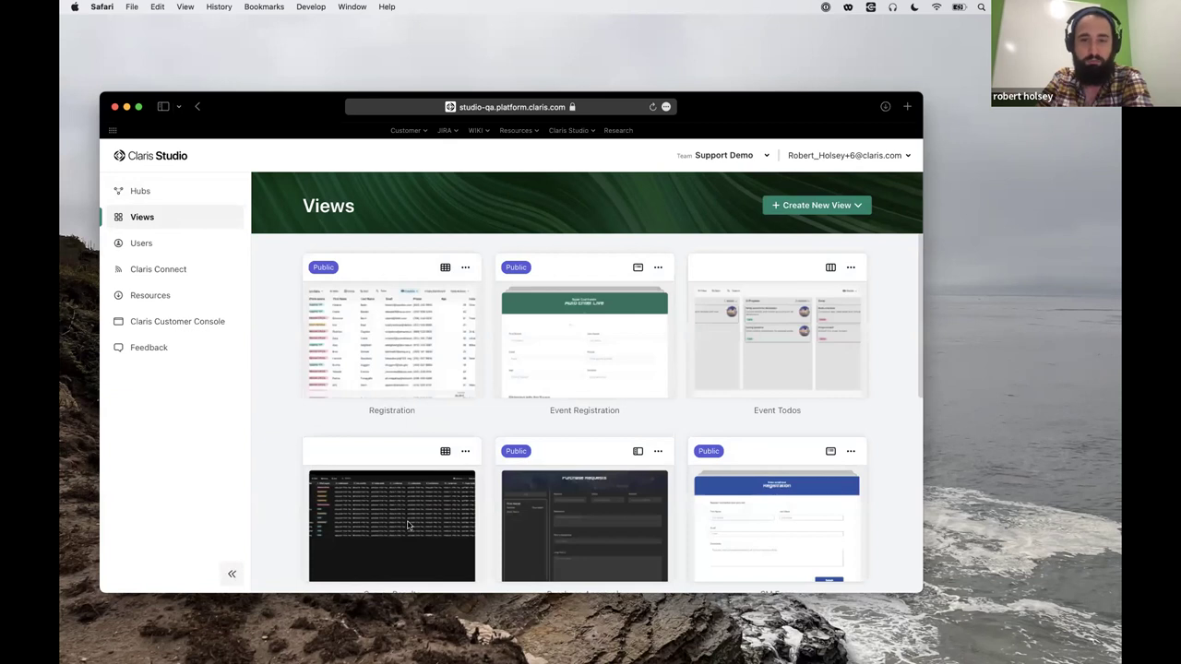
{"action": "scroll", "coordinate": [408, 526], "scroll_direction": "down", "scroll_amount": 10}
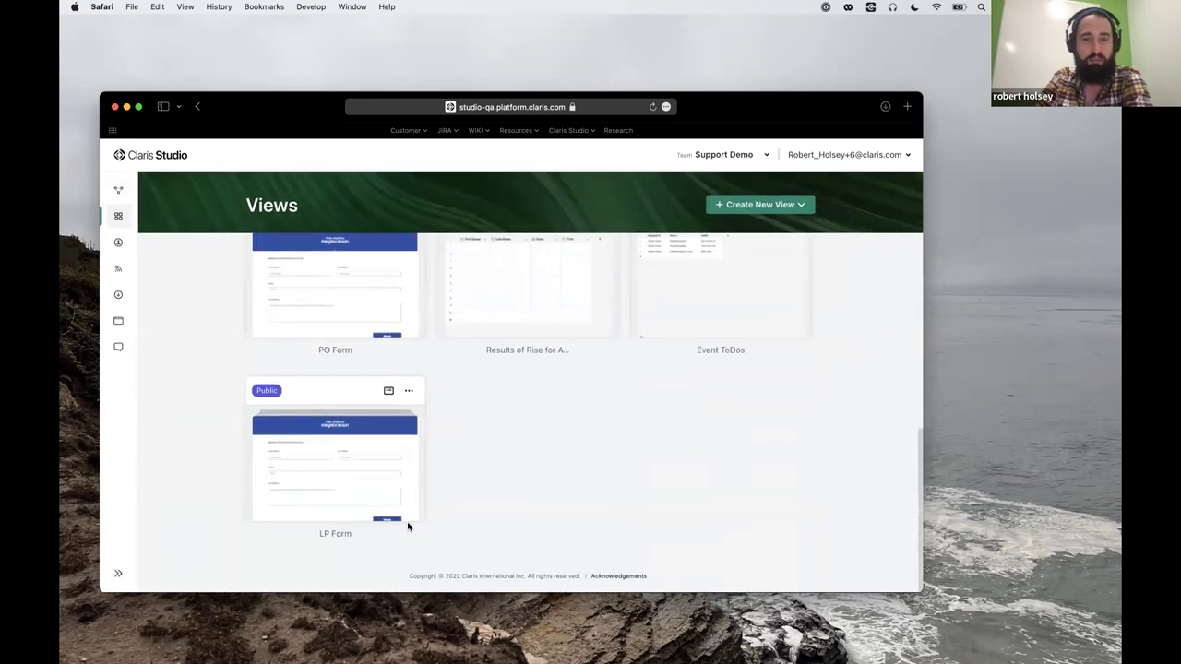
{"action": "scroll", "coordinate": [407, 526], "scroll_direction": "up", "scroll_amount": 10}
{"action": "scroll", "coordinate": [408, 526], "scroll_direction": "down", "scroll_amount": 1}
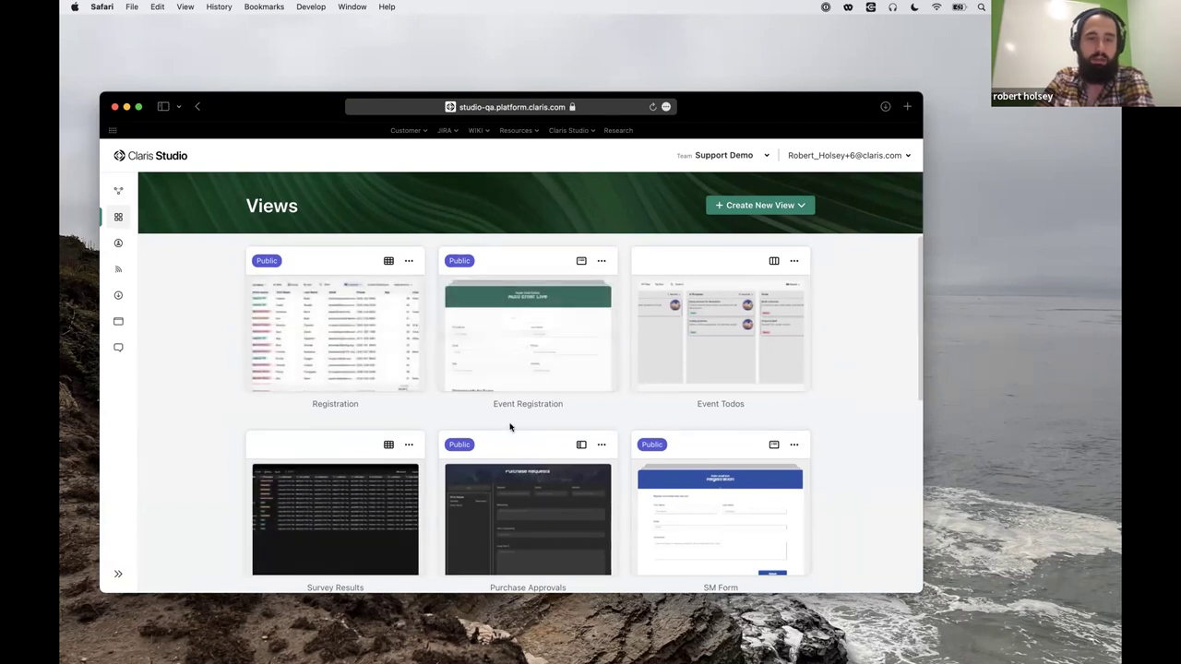
Switch to the Super Cool Events file in Claris Pro and examine its table list in Manage Database without changing anything.
{"action": "mouse_move", "coordinate": [681, 656]}
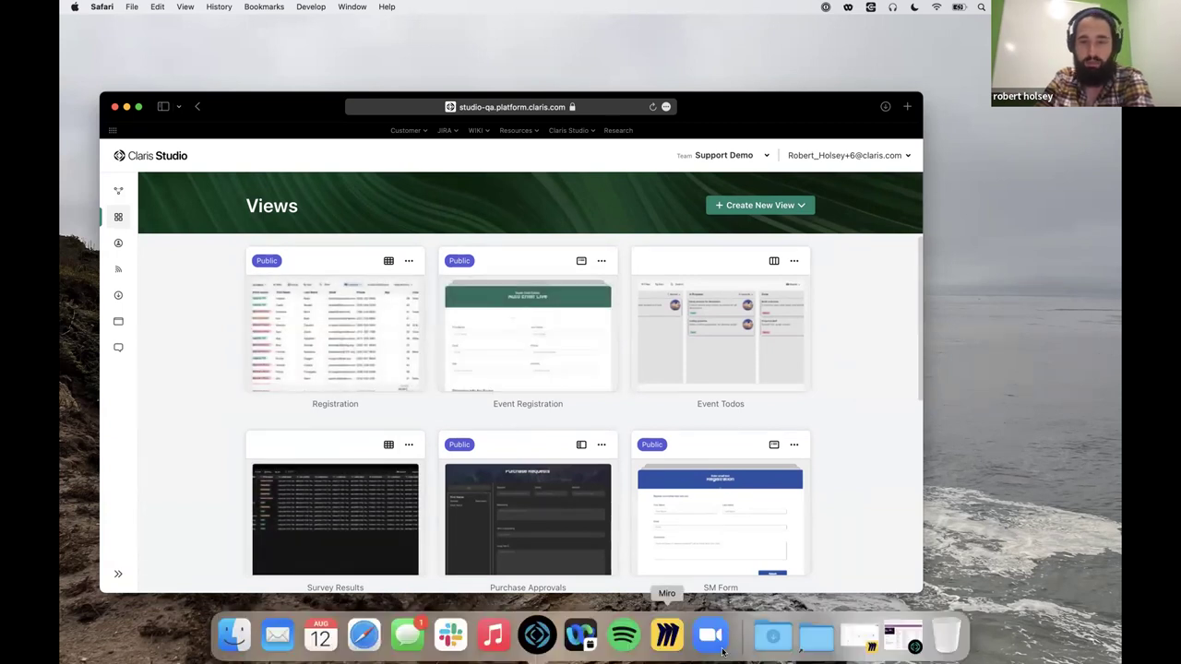
{"action": "left_click", "coordinate": [901, 644]}
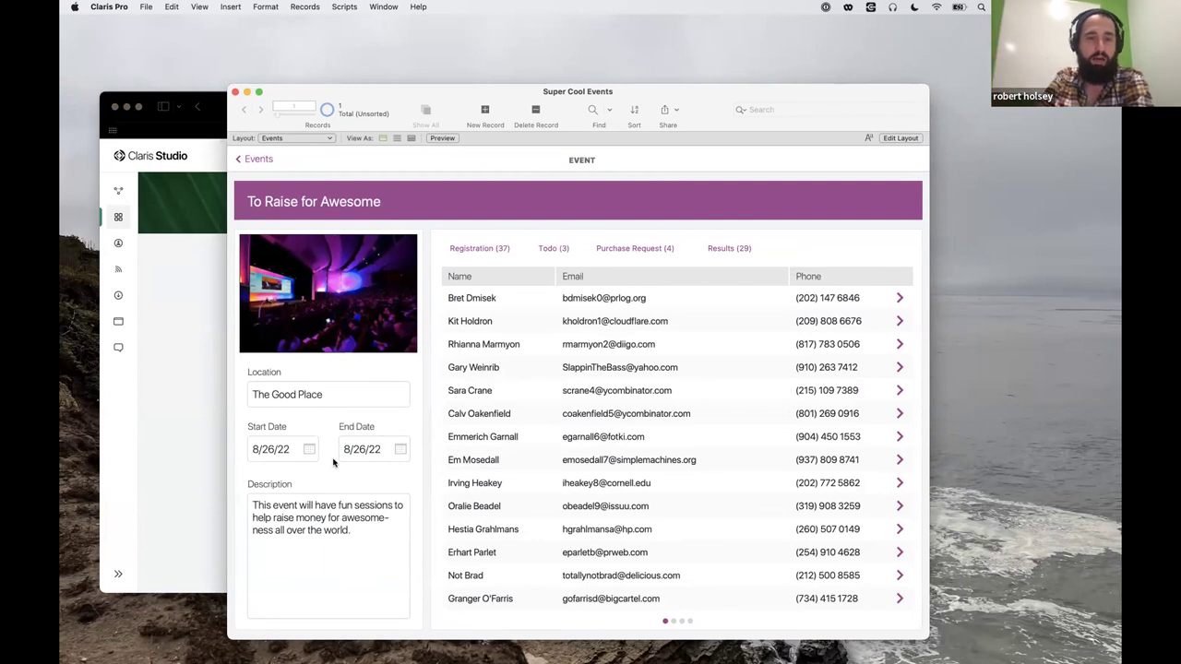
{"action": "key", "text": "super+shift+d"}
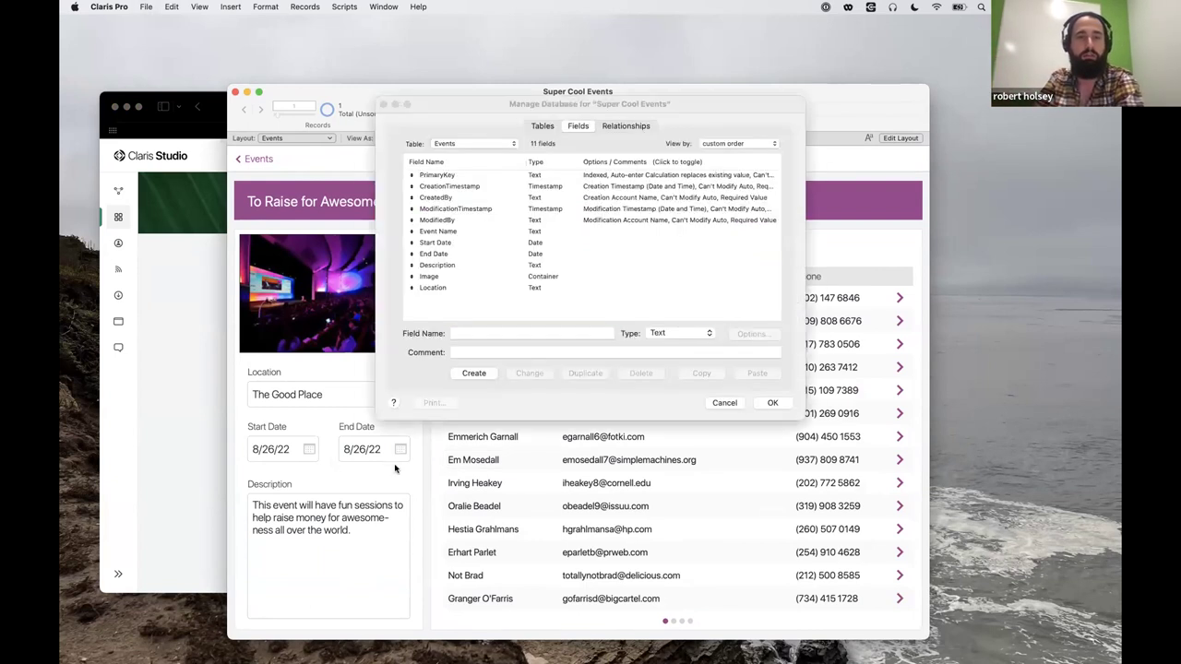
{"action": "left_click", "coordinate": [544, 128]}
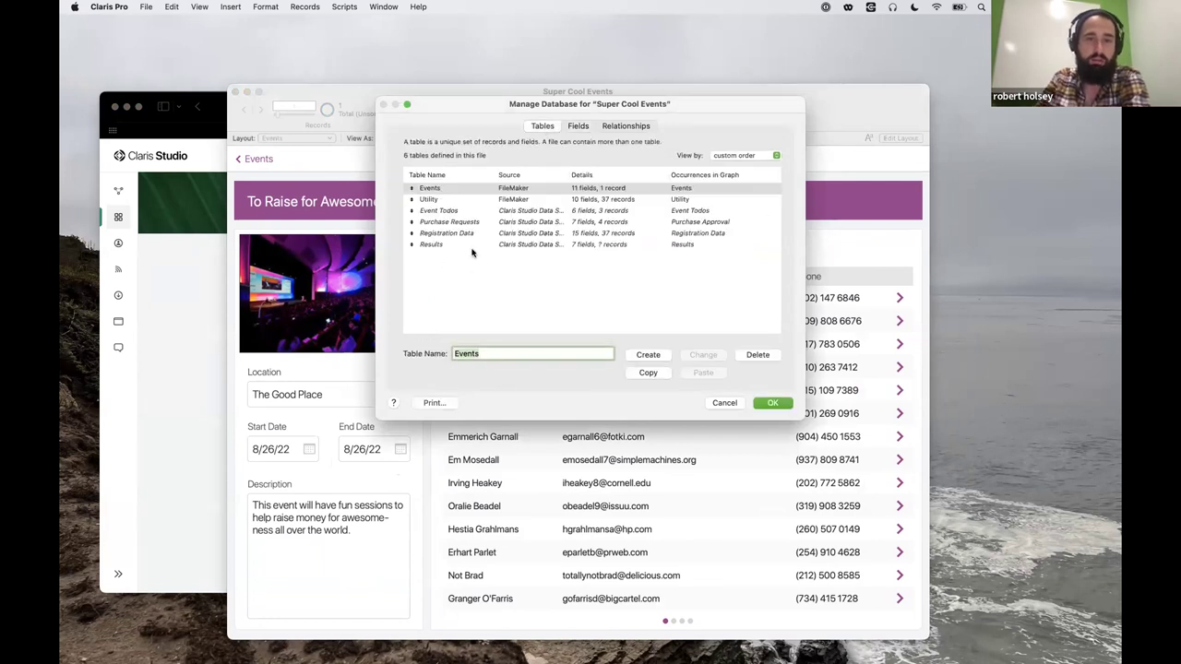
{"action": "left_click", "coordinate": [714, 403]}
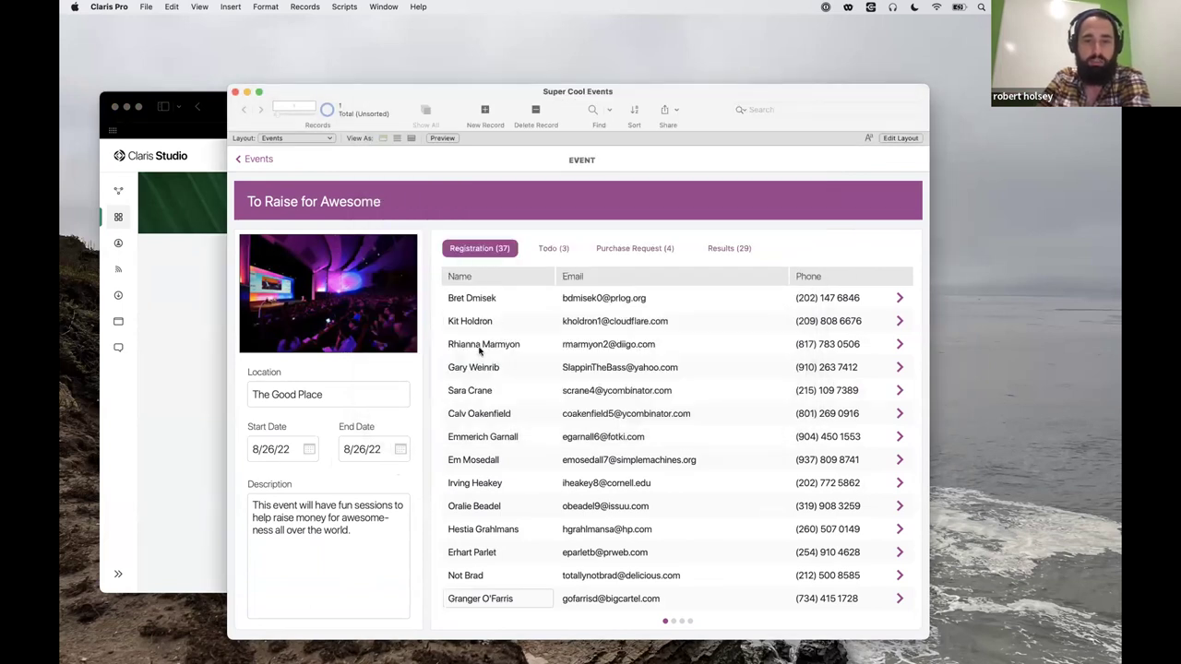
{"action": "left_click", "coordinate": [475, 574]}
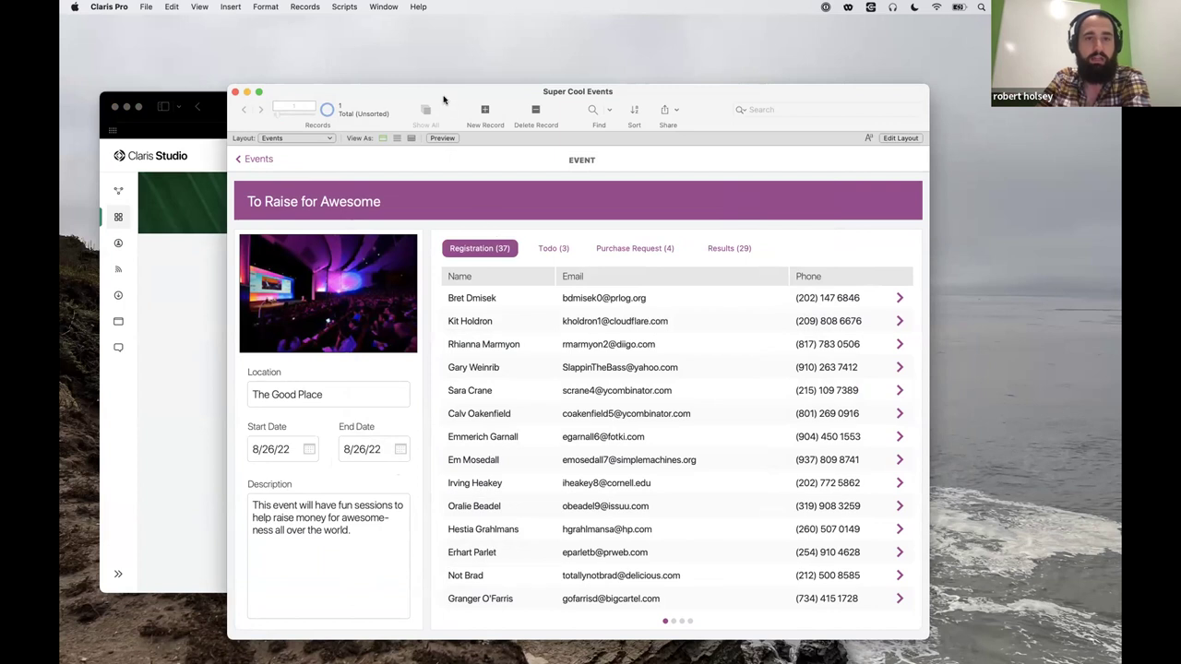
Switch back to Claris Studio and open the Registration view.
{"action": "left_click_drag", "start_coordinate": [521, 89], "coordinate": [597, 76]}
{"action": "left_click", "coordinate": [238, 111]}
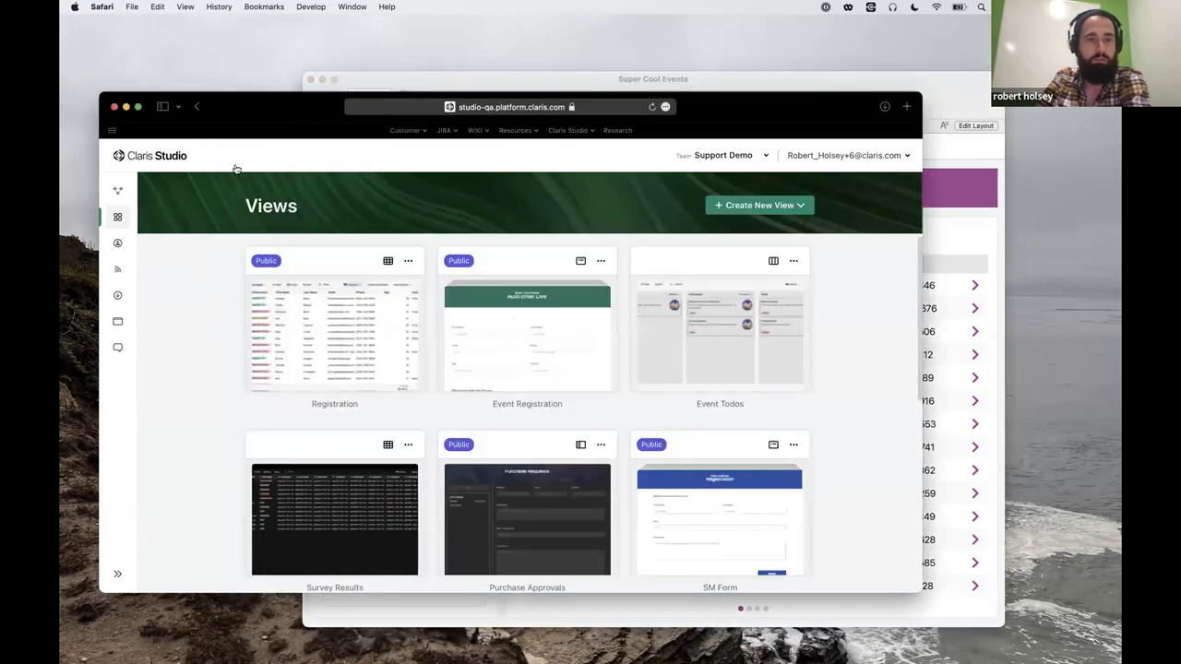
{"action": "left_click_drag", "start_coordinate": [238, 111], "coordinate": [214, 94]}
{"action": "left_click", "coordinate": [391, 387]}
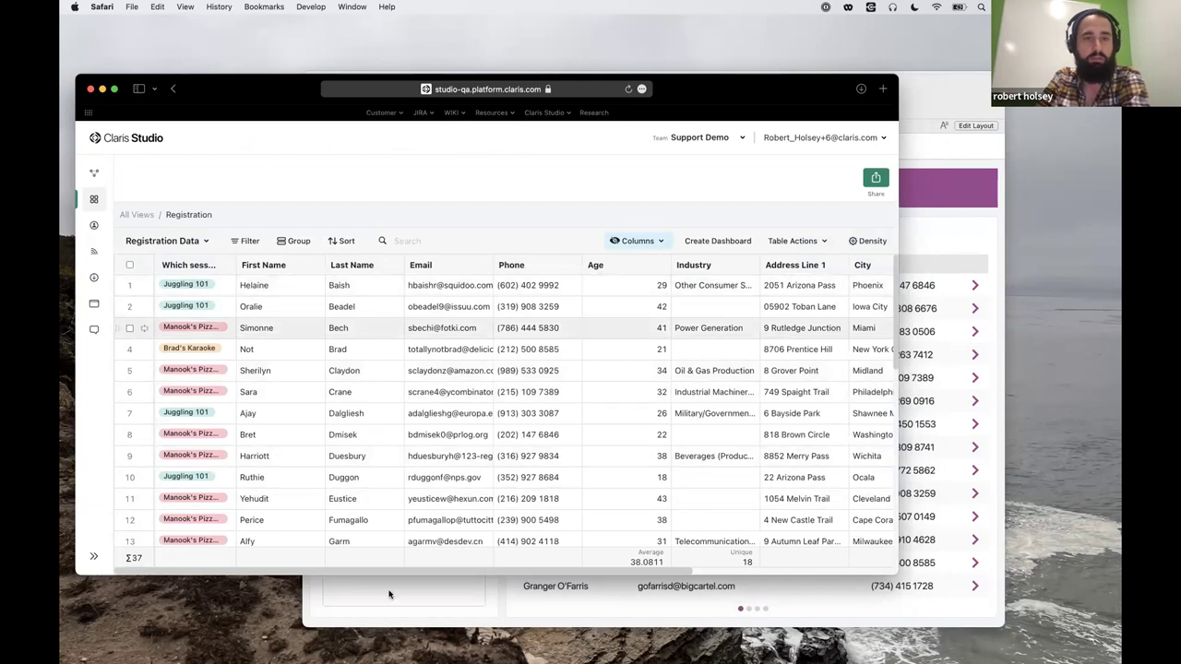
In Claris Pro's Registration list, replace "The" with "Da" in the fourth registrant's email address and commit the change.
{"action": "left_click", "coordinate": [919, 88]}
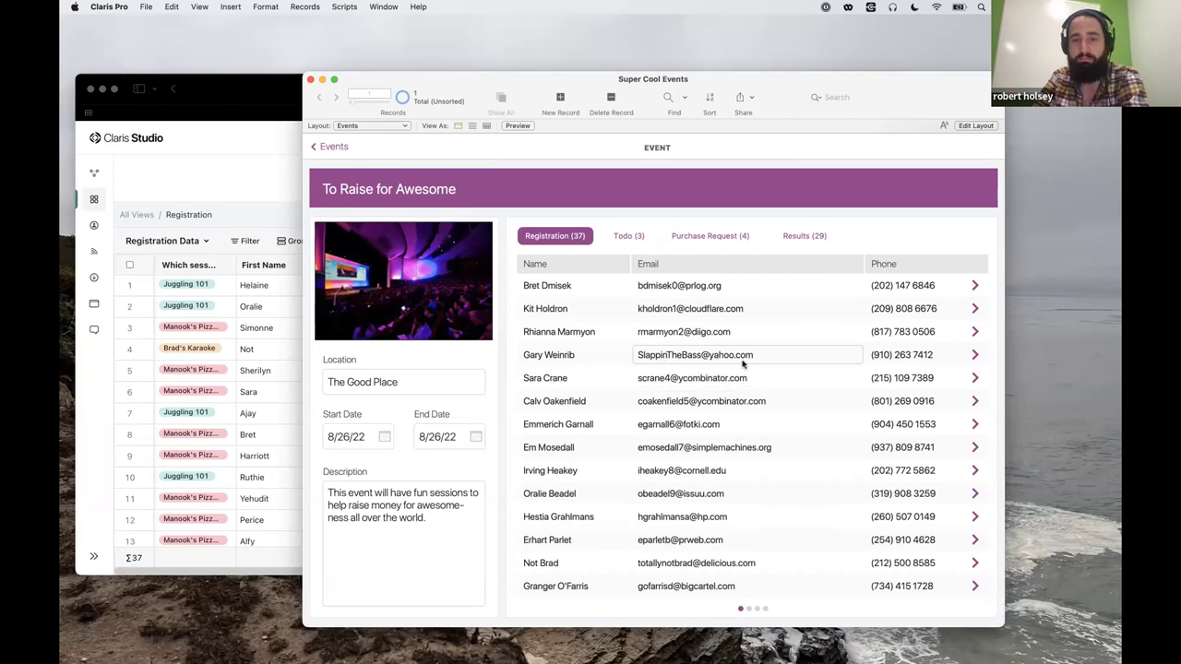
{"action": "left_click", "coordinate": [670, 358]}
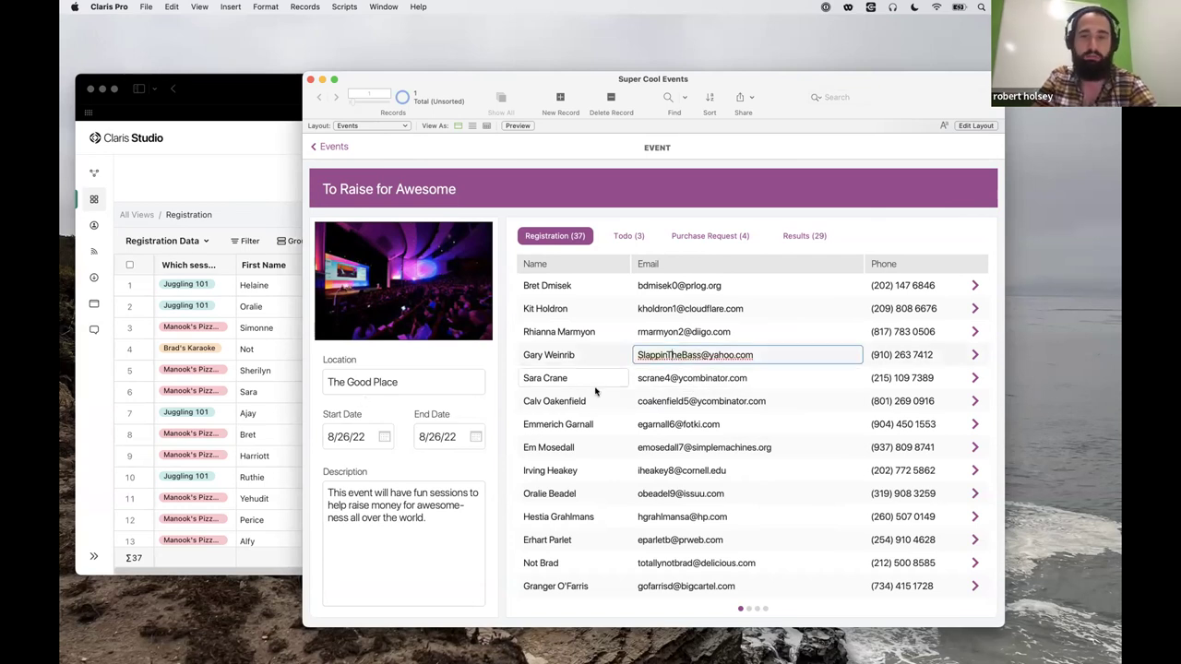
{"action": "key", "text": "Delete"}
{"action": "key", "text": "Delete"}
{"action": "key", "text": "Delete"}
{"action": "type", "text": "Da"}
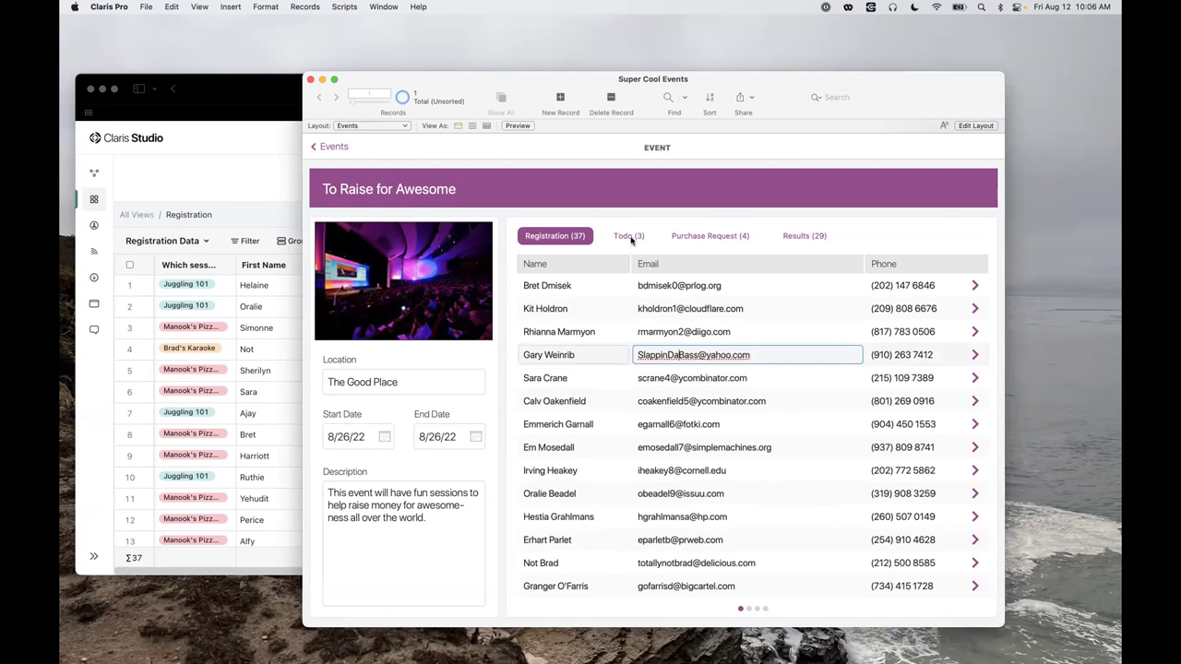
{"action": "left_click", "coordinate": [323, 162]}
In Claris Studio's Registration view, search for the edited registrant by first name to check the email, and return to all views.
{"action": "left_click", "coordinate": [267, 130]}
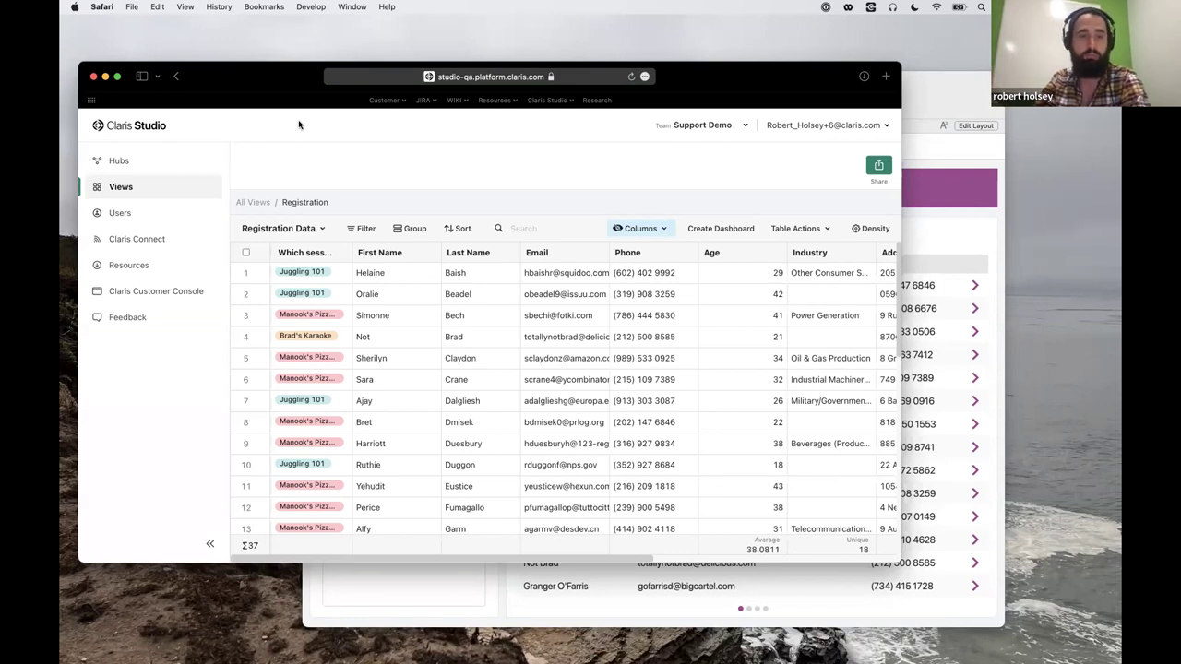
{"action": "left_click", "coordinate": [516, 231]}
{"action": "type", "text": "gar"}
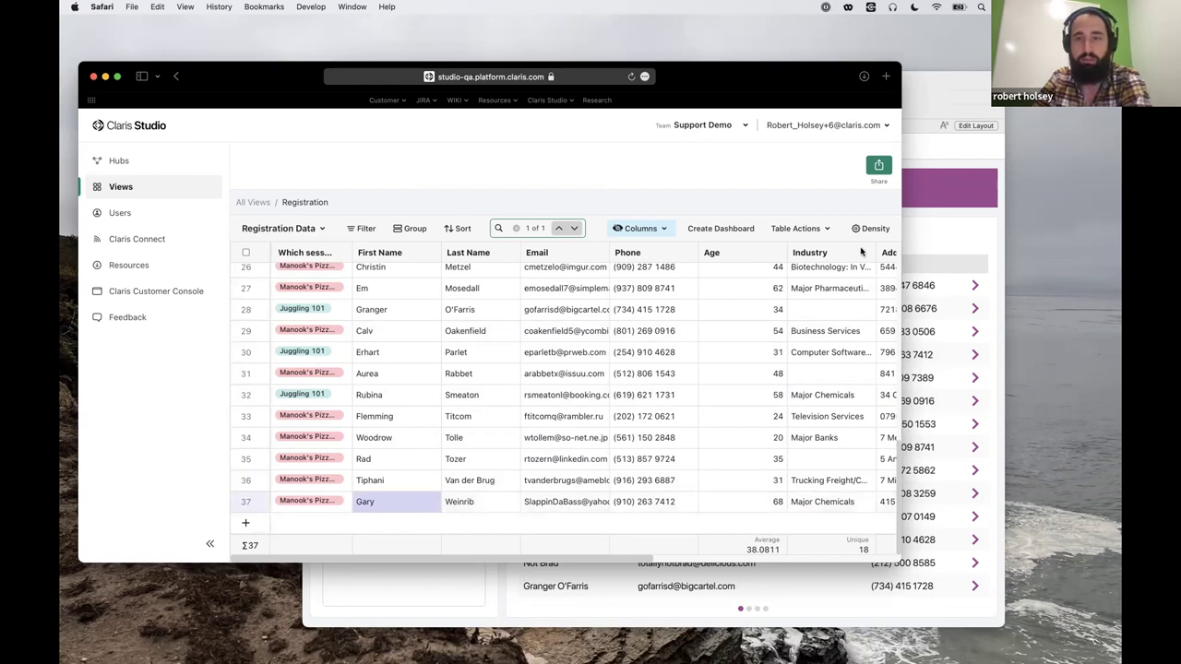
{"action": "left_click", "coordinate": [251, 202]}
{"action": "mouse_move", "coordinate": [325, 336]}
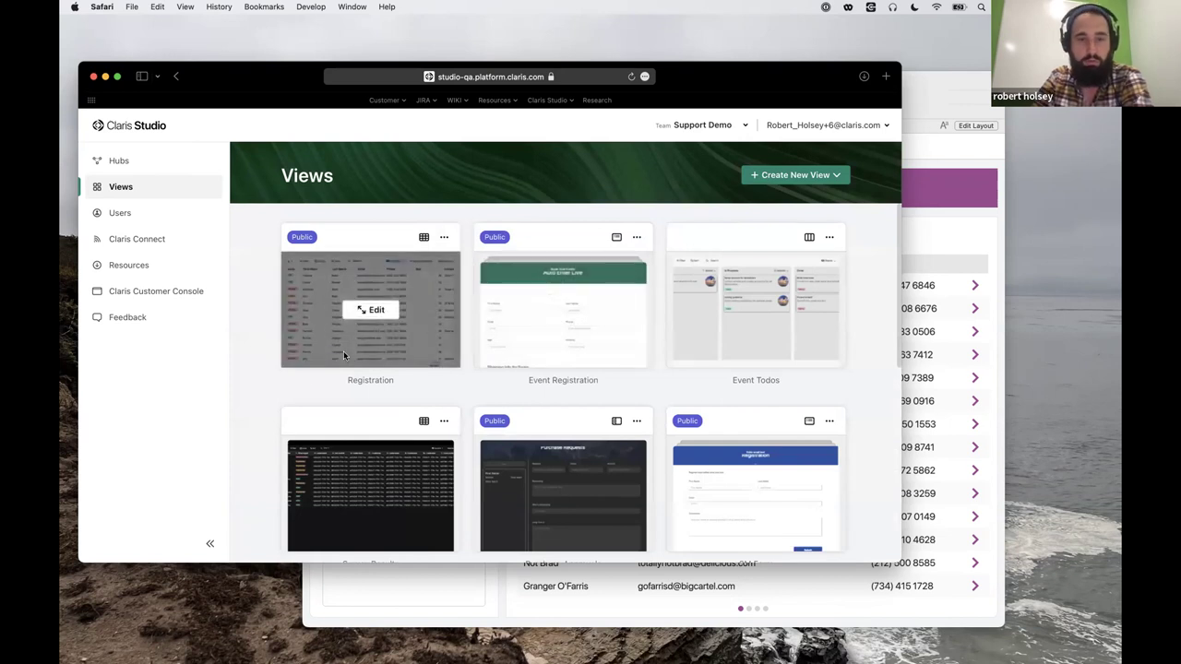
Switch to Claris Pro and review the event's Todo, Purchase Request and Results lists.
{"action": "left_click", "coordinate": [928, 223]}
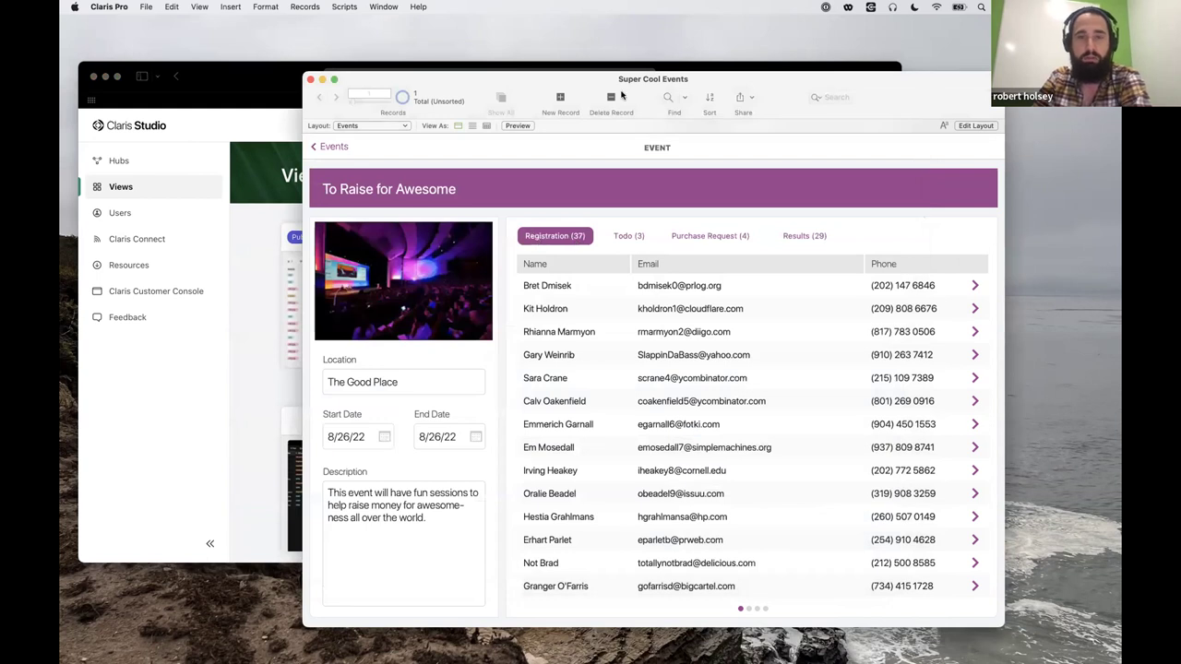
{"action": "left_click_drag", "start_coordinate": [599, 92], "coordinate": [539, 105]}
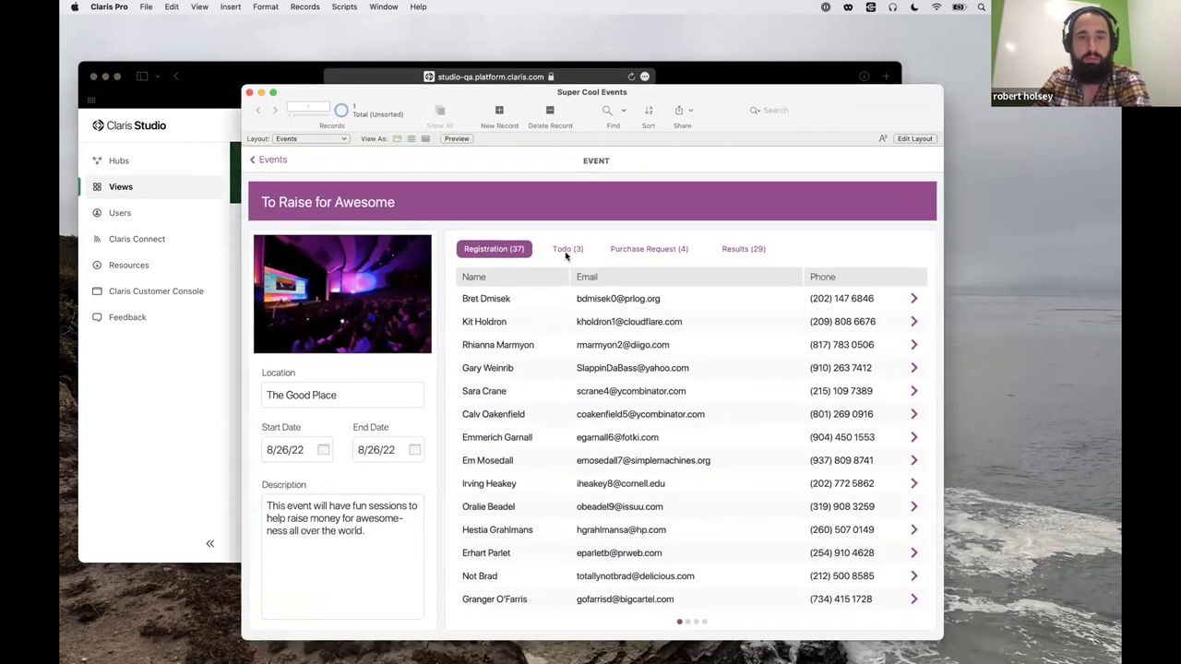
{"action": "left_click", "coordinate": [575, 253]}
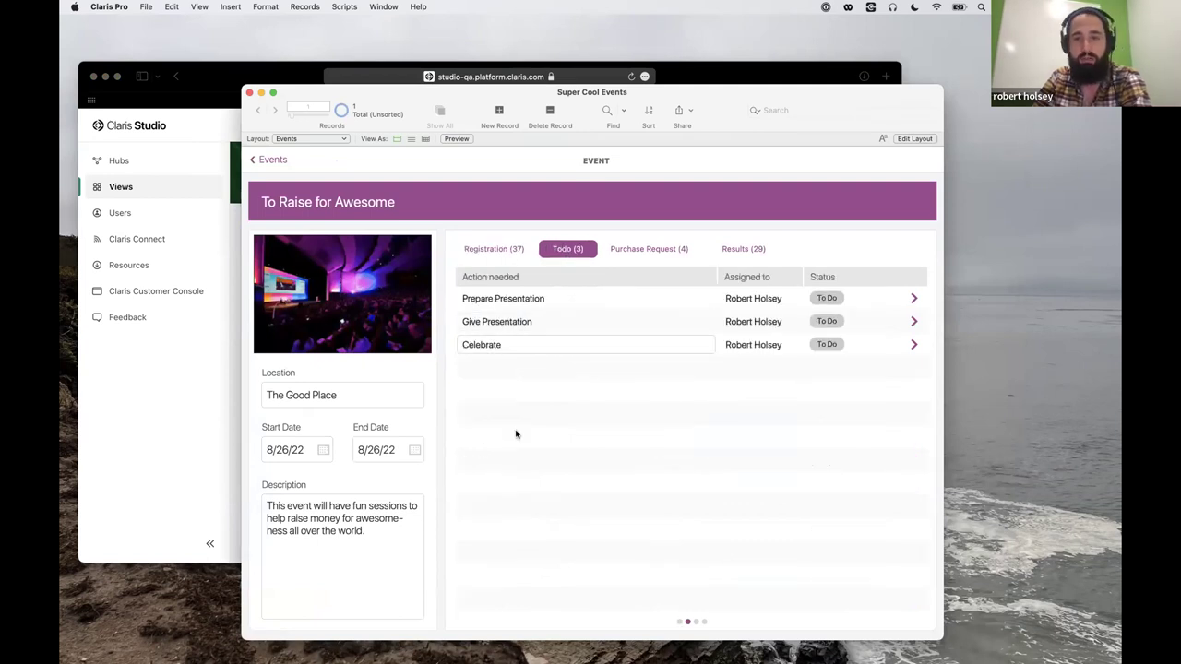
{"action": "left_click", "coordinate": [631, 249]}
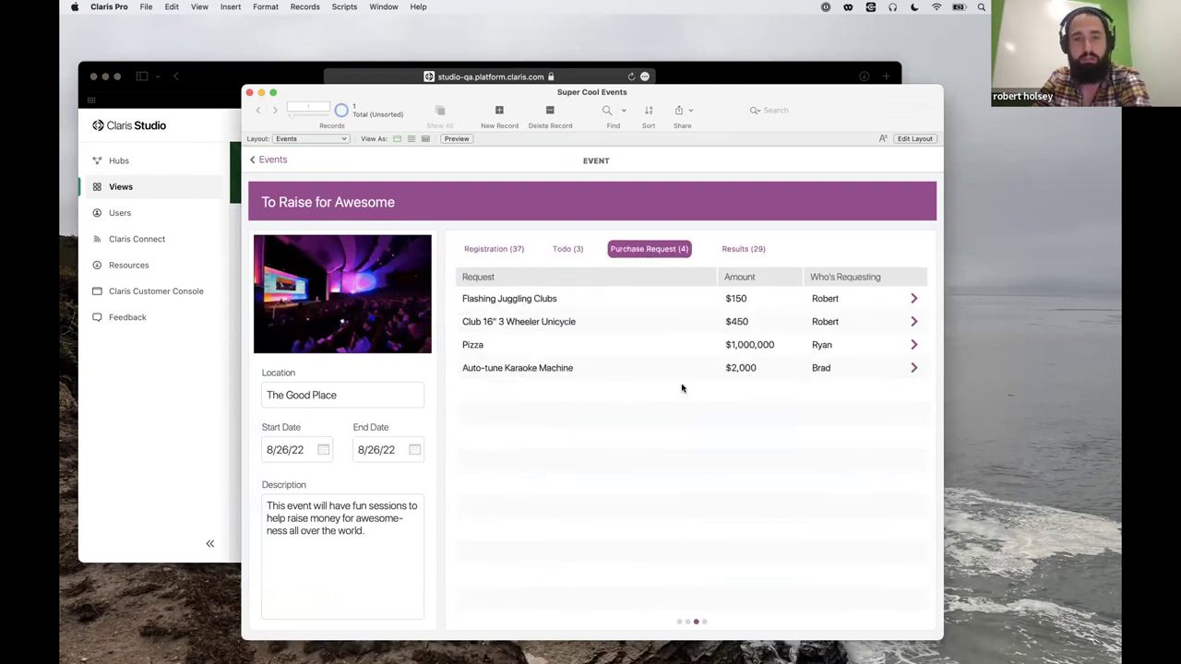
{"action": "left_click", "coordinate": [742, 251]}
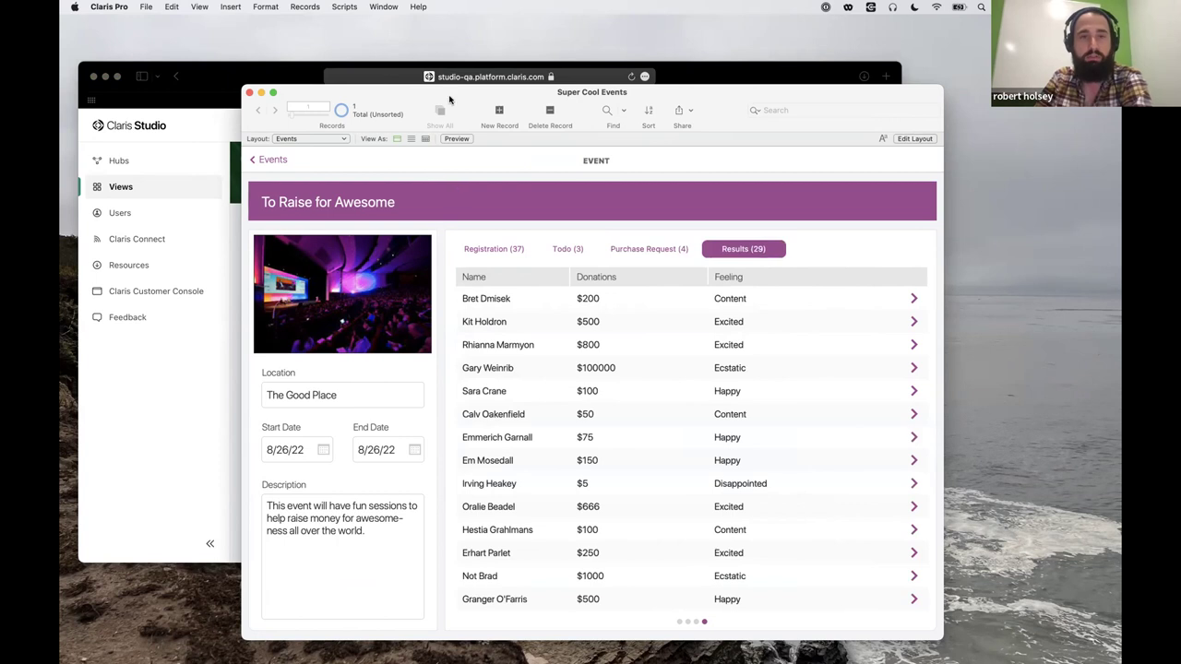
{"action": "left_click_drag", "start_coordinate": [535, 100], "coordinate": [624, 111]}
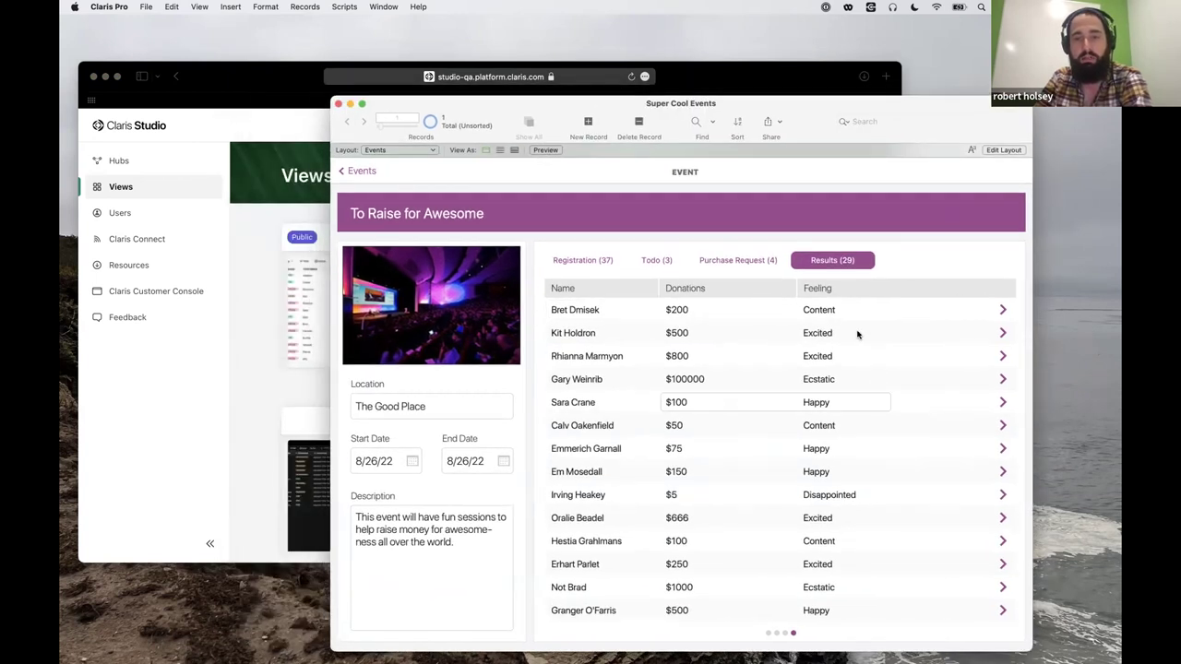
Step back through the event's Purchase Request and Todo lists in Claris Pro to its Registration list.
{"action": "left_click", "coordinate": [290, 367]}
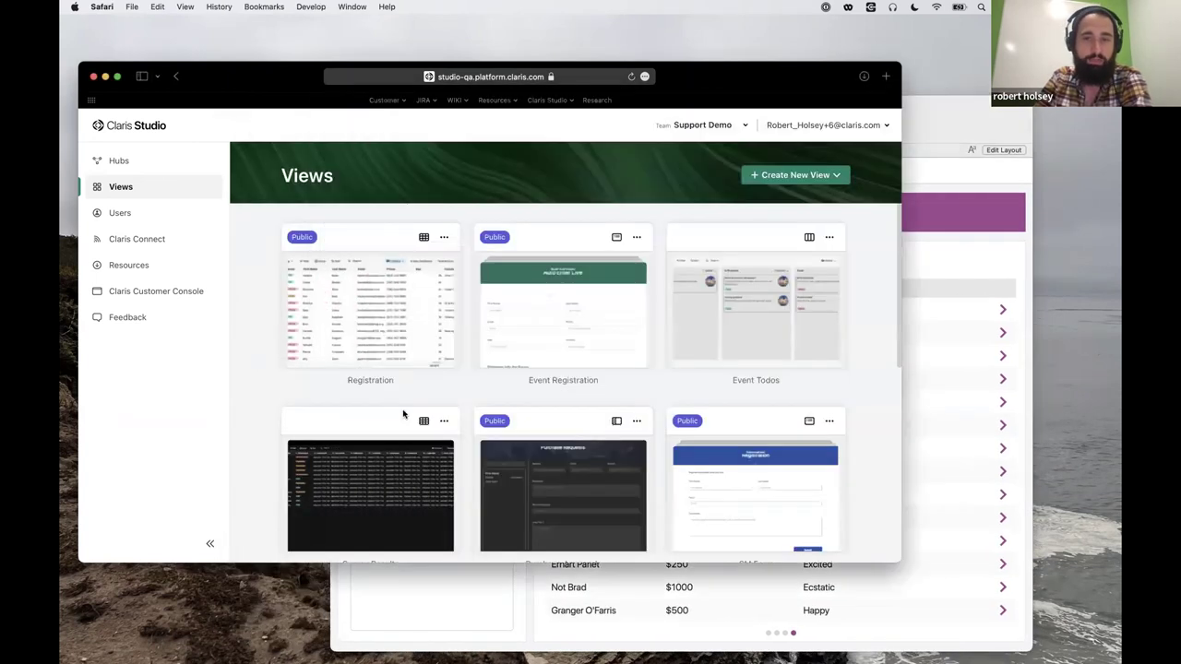
{"action": "left_click", "coordinate": [909, 276]}
{"action": "left_click", "coordinate": [734, 262]}
{"action": "left_click", "coordinate": [666, 262]}
{"action": "left_click", "coordinate": [565, 261]}
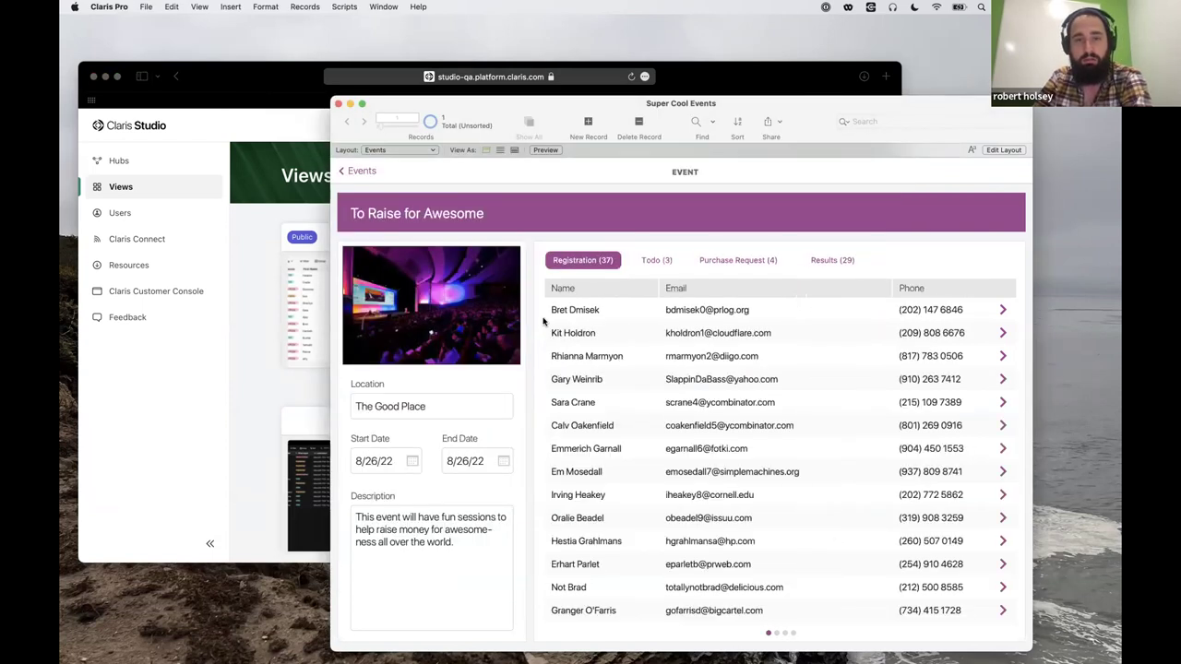
In Claris Studio's Event Todos view, move the Prepare Presentation card to In Progress and Give Presentation to Done, and return to all views.
{"action": "left_click", "coordinate": [269, 347]}
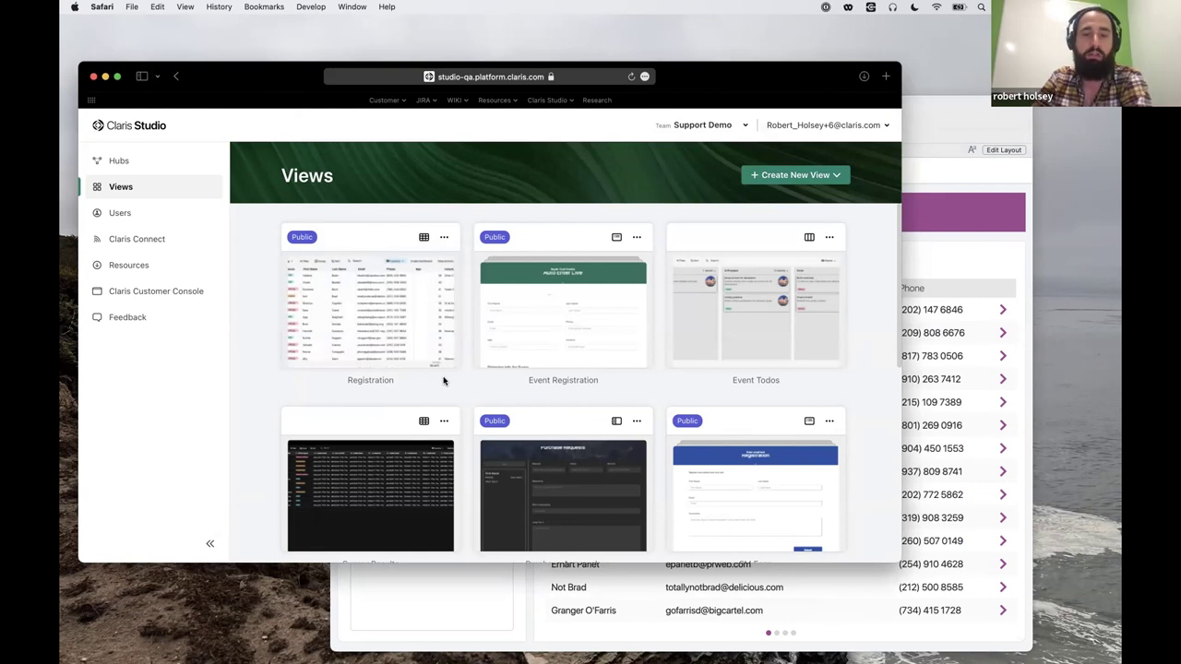
{"action": "left_click", "coordinate": [749, 311]}
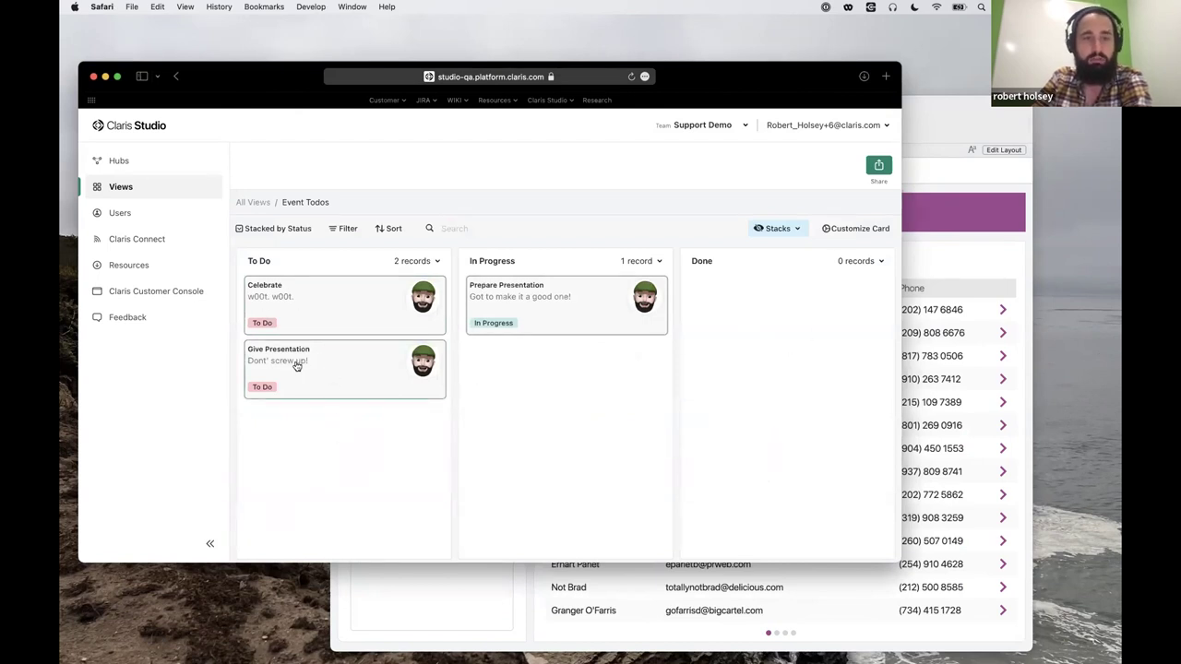
{"action": "left_click_drag", "start_coordinate": [823, 367], "coordinate": [756, 314]}
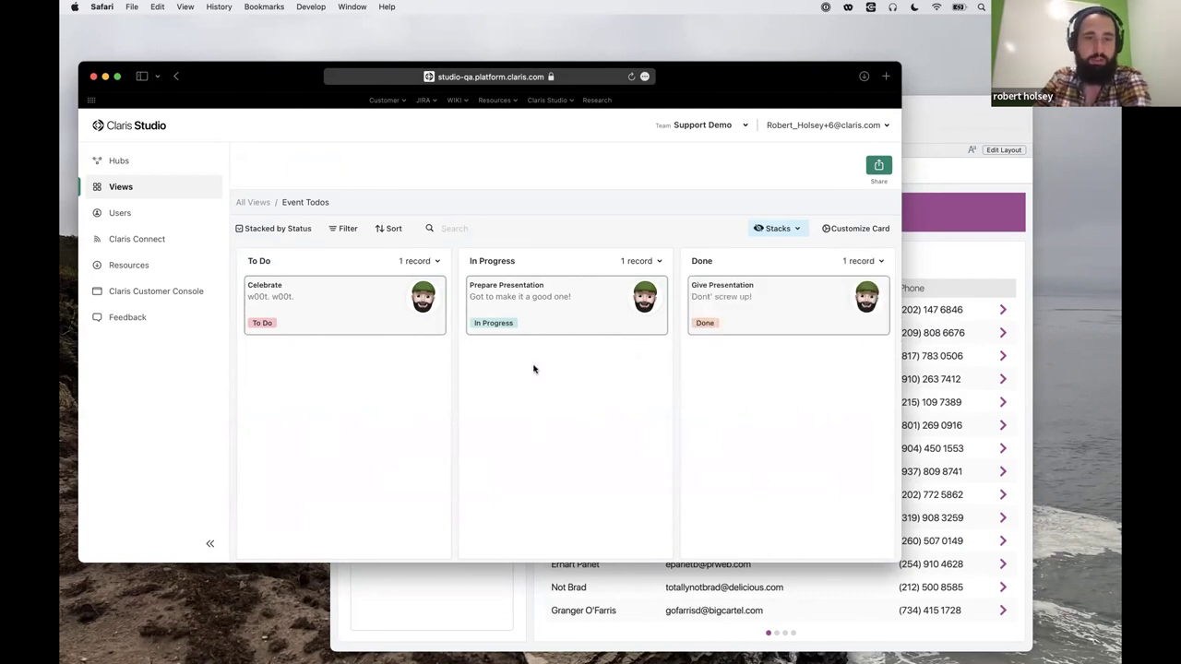
{"action": "left_click", "coordinate": [255, 202]}
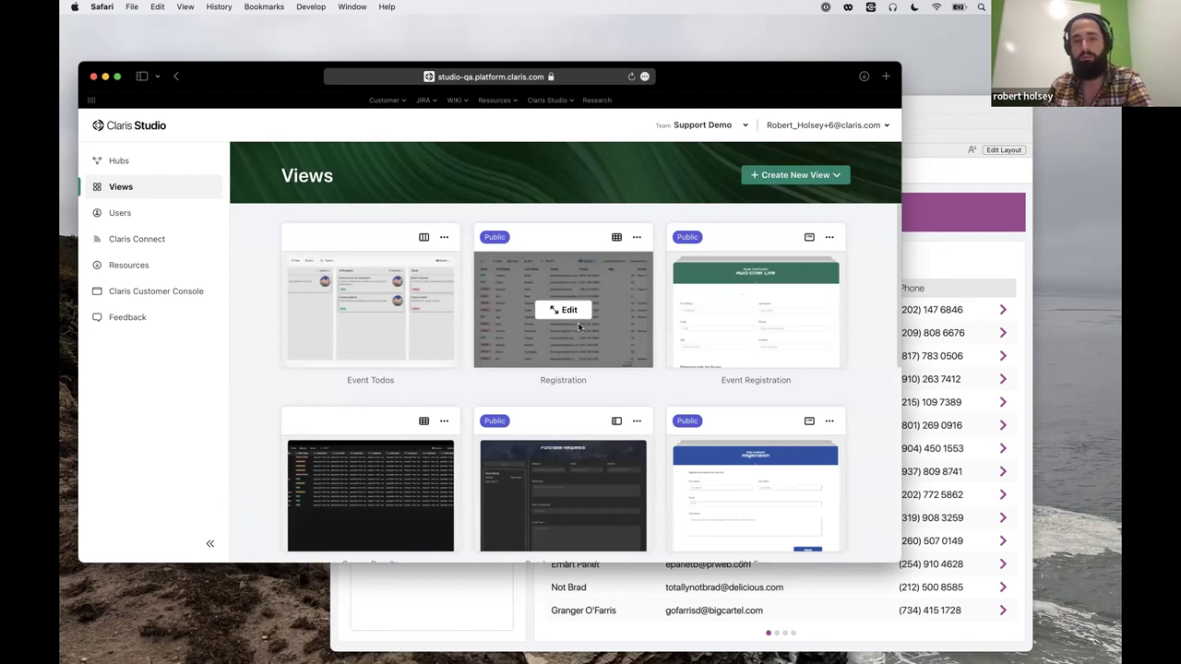
{"action": "left_click", "coordinate": [950, 107]}
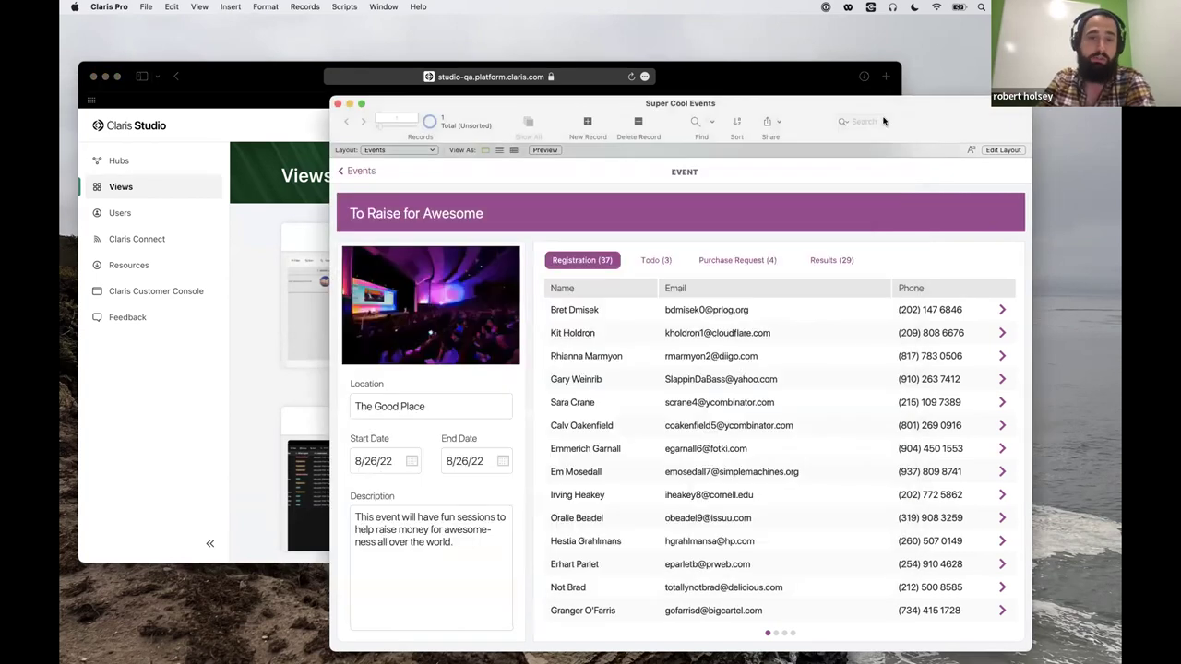
{"action": "left_click", "coordinate": [850, 118]}
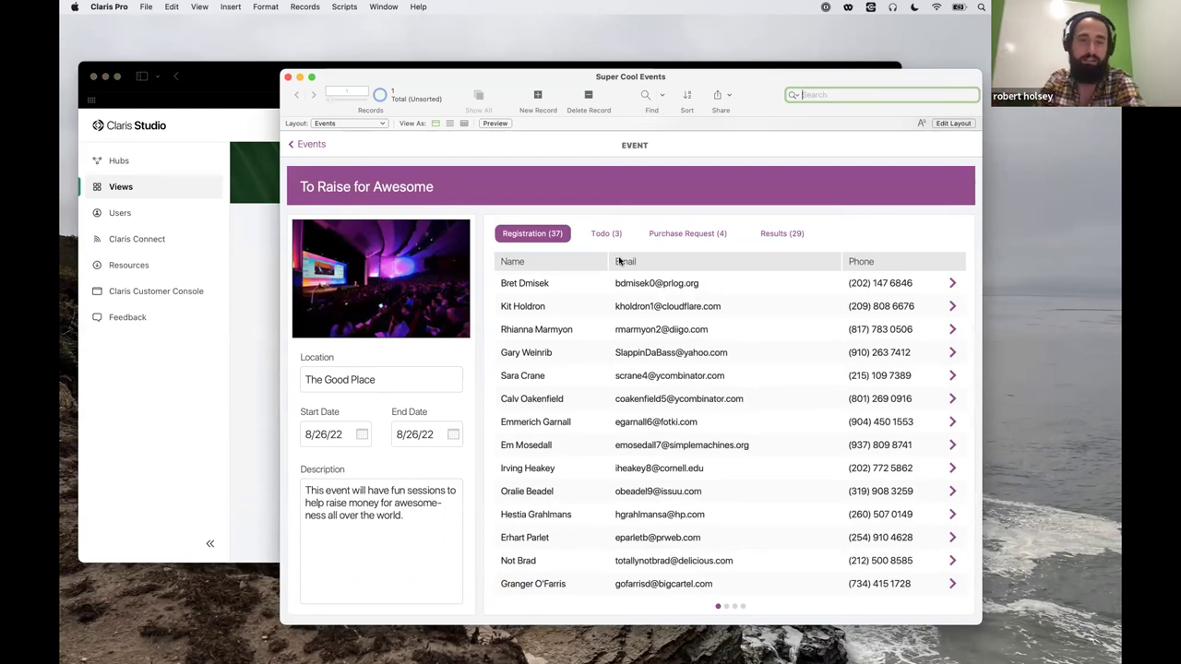
{"action": "left_click_drag", "start_coordinate": [483, 81], "coordinate": [493, 90]}
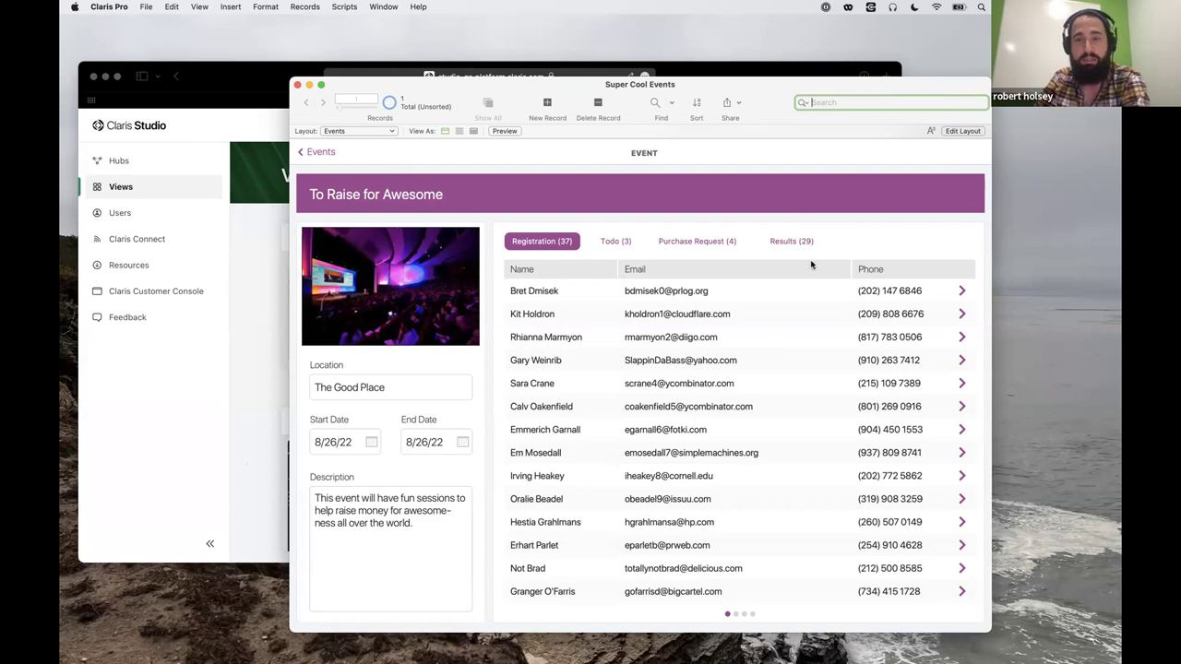
Switch to Claris Studio and open the Results of Rise for Awesome table view for editing.
{"action": "left_click", "coordinate": [236, 399]}
{"action": "scroll", "coordinate": [421, 409], "scroll_direction": "down", "scroll_amount": 5}
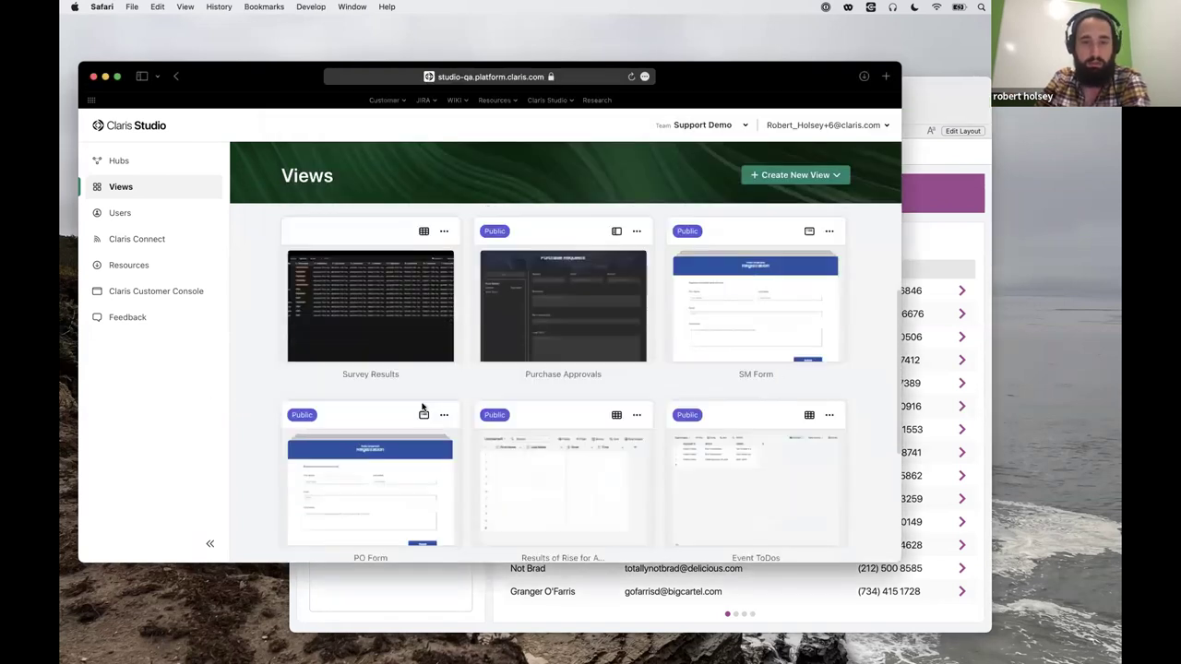
{"action": "scroll", "coordinate": [507, 398], "scroll_direction": "down", "scroll_amount": 5}
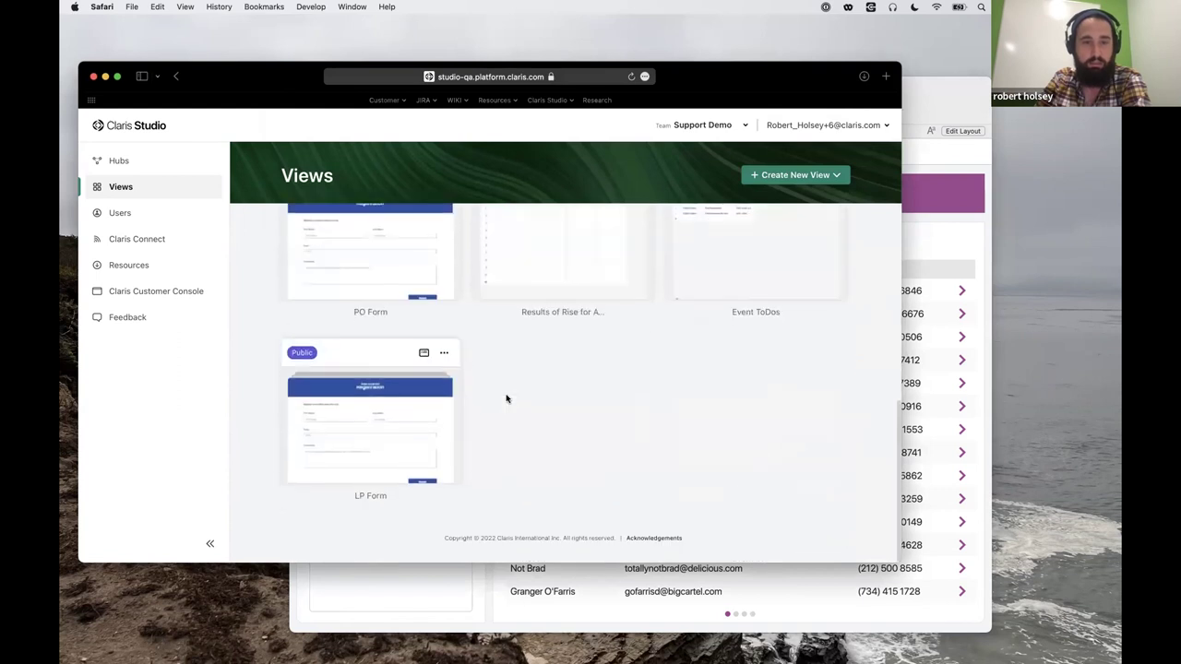
{"action": "scroll", "coordinate": [521, 373], "scroll_direction": "up", "scroll_amount": 3}
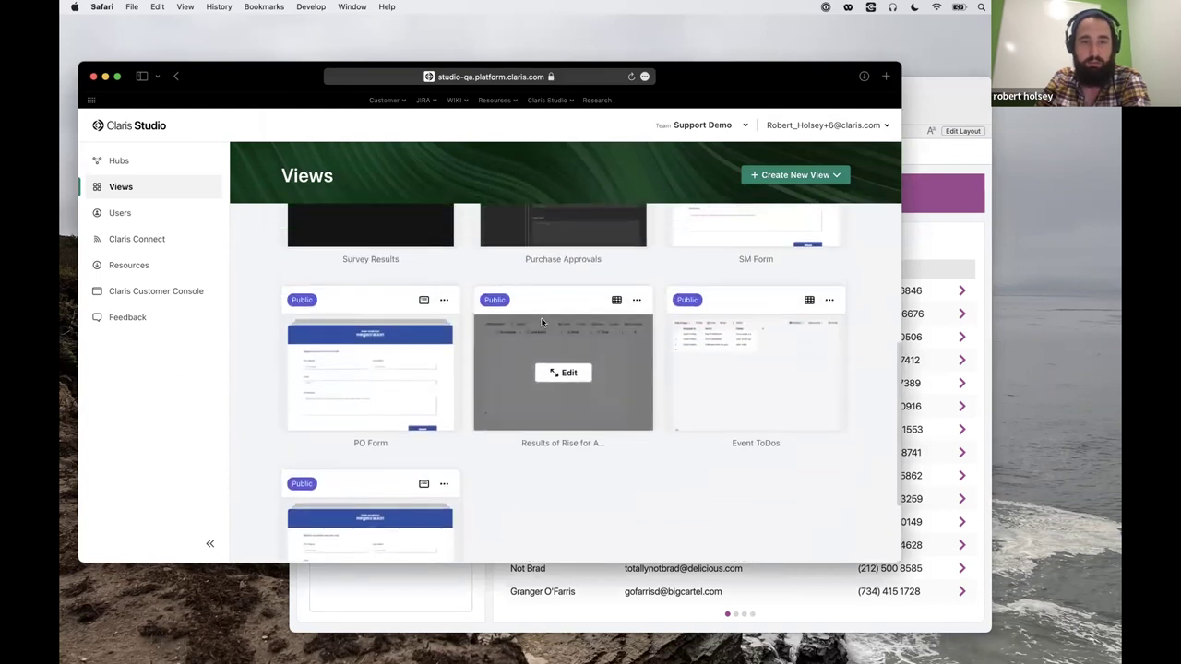
{"action": "left_click", "coordinate": [636, 301]}
{"action": "mouse_move", "coordinate": [600, 375]}
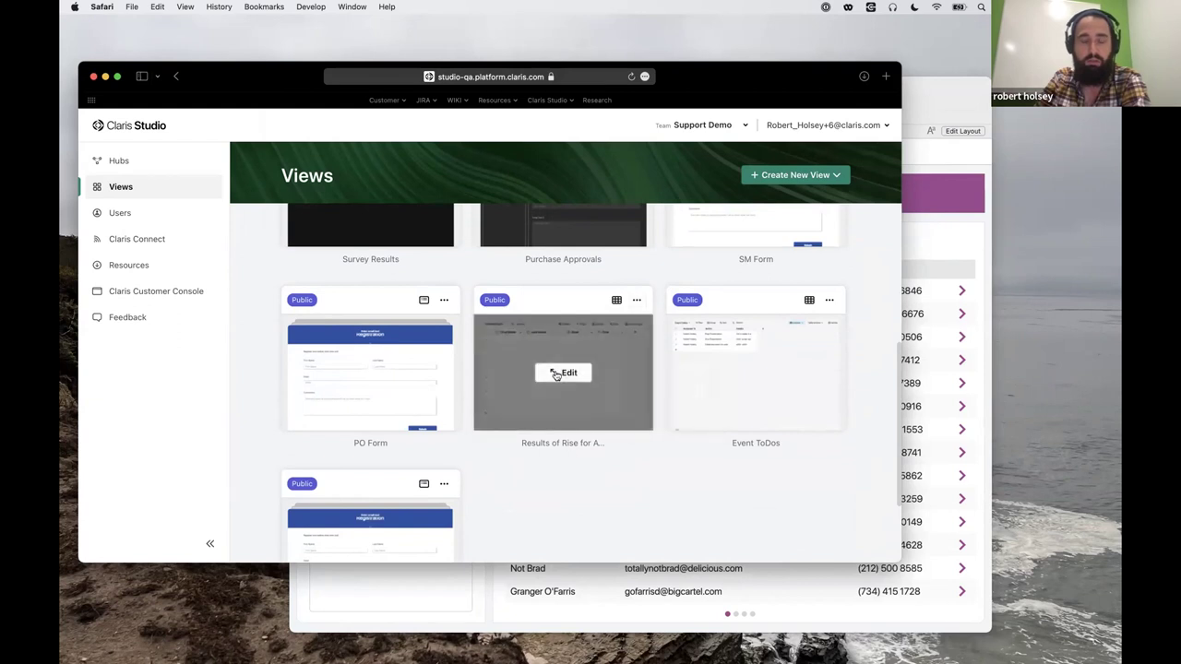
{"action": "left_click", "coordinate": [563, 372]}
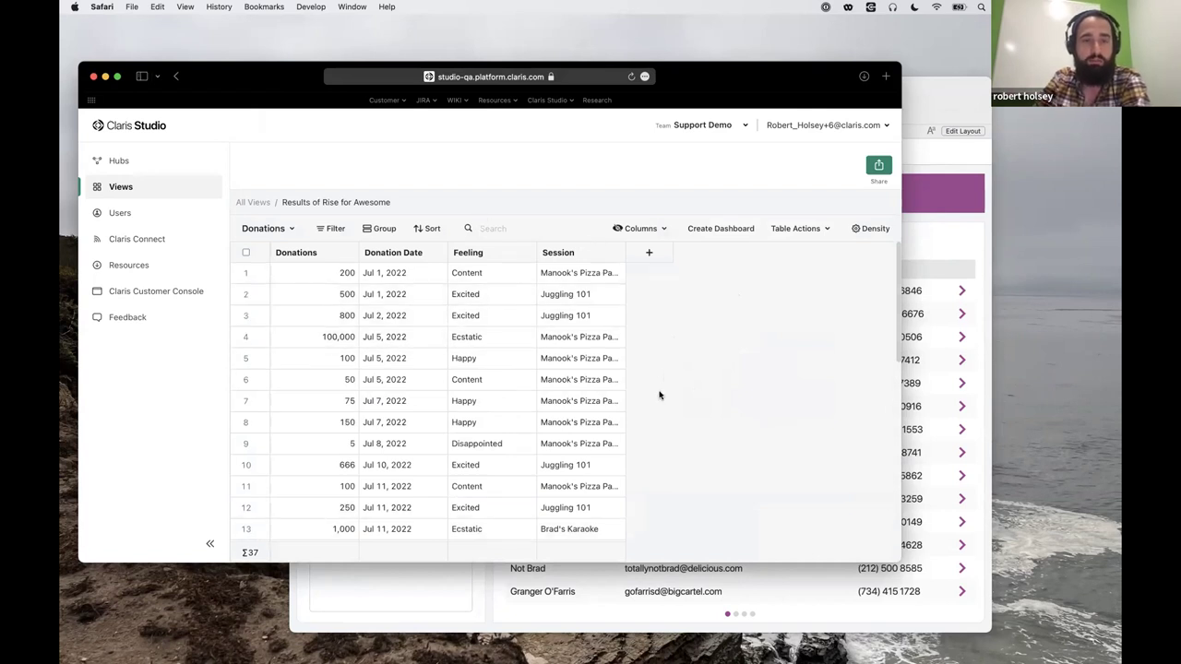
Chart the Donations table by Feeling as a pie chart of record count and create a dashboard from it.
{"action": "scroll", "coordinate": [535, 404], "scroll_direction": "down", "scroll_amount": 2}
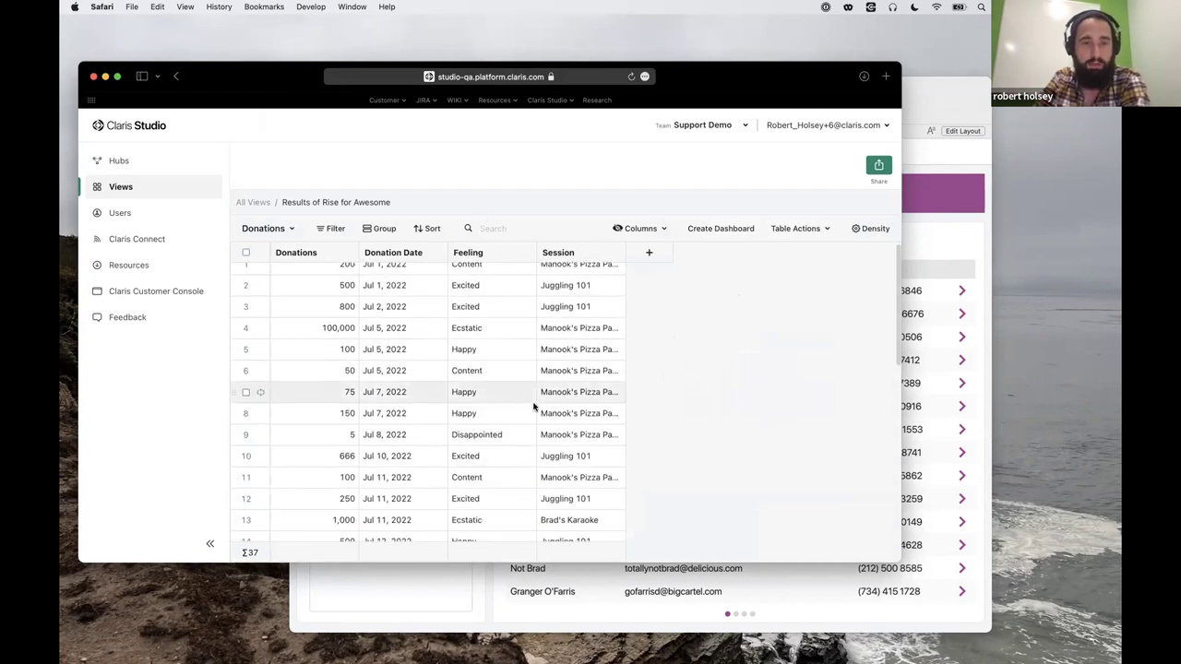
{"action": "scroll", "coordinate": [535, 404], "scroll_direction": "up", "scroll_amount": 2}
{"action": "left_click", "coordinate": [522, 253]}
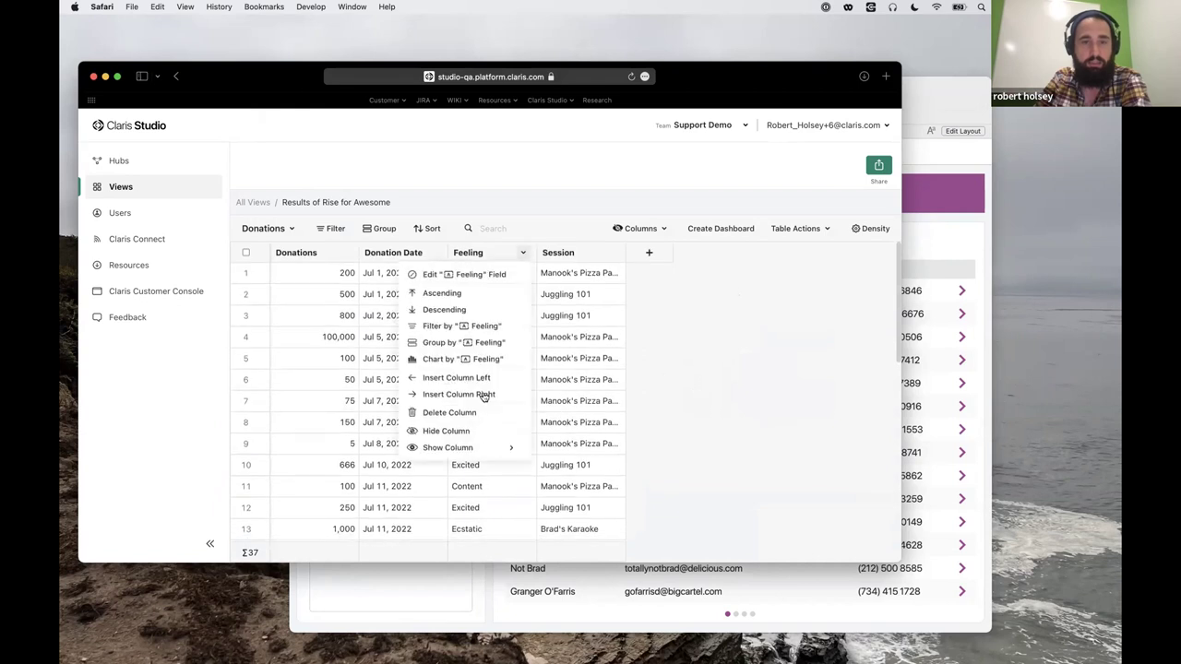
{"action": "left_click", "coordinate": [463, 360]}
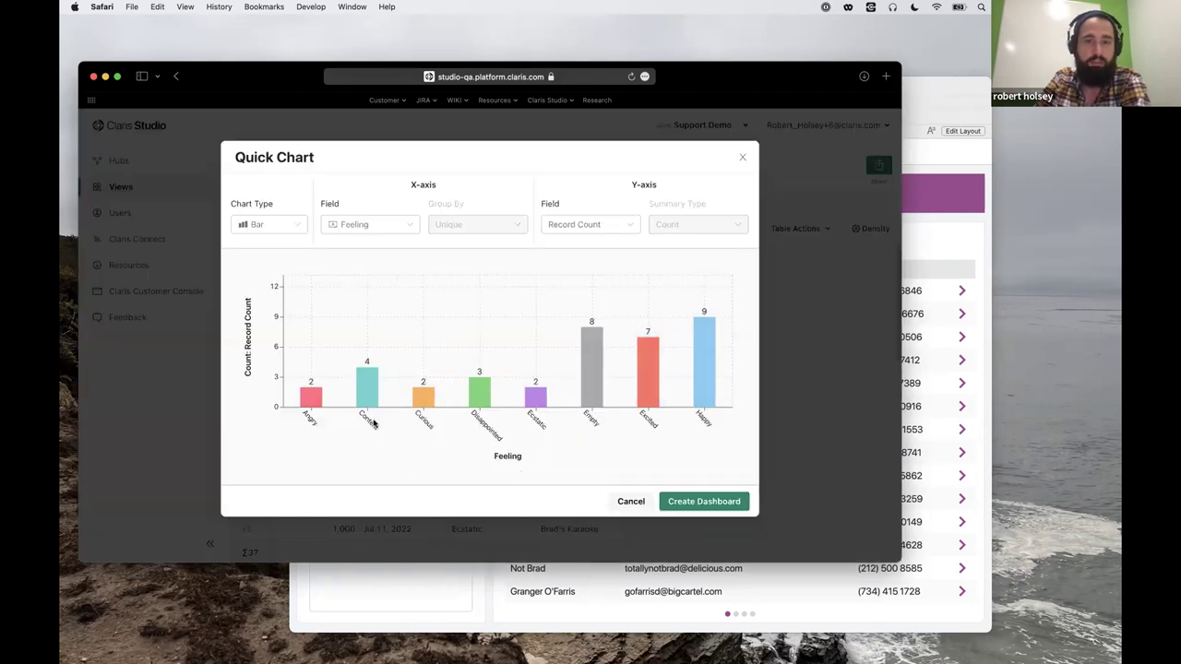
{"action": "left_click", "coordinate": [268, 232]}
{"action": "left_click", "coordinate": [271, 273]}
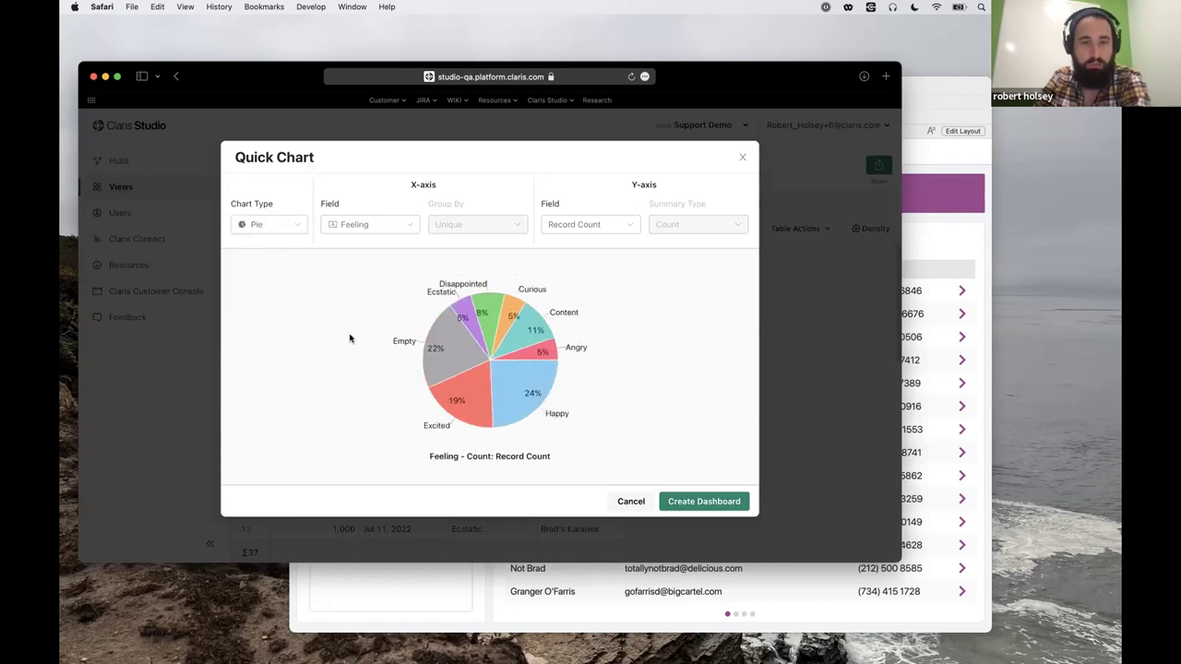
{"action": "mouse_move", "coordinate": [503, 347]}
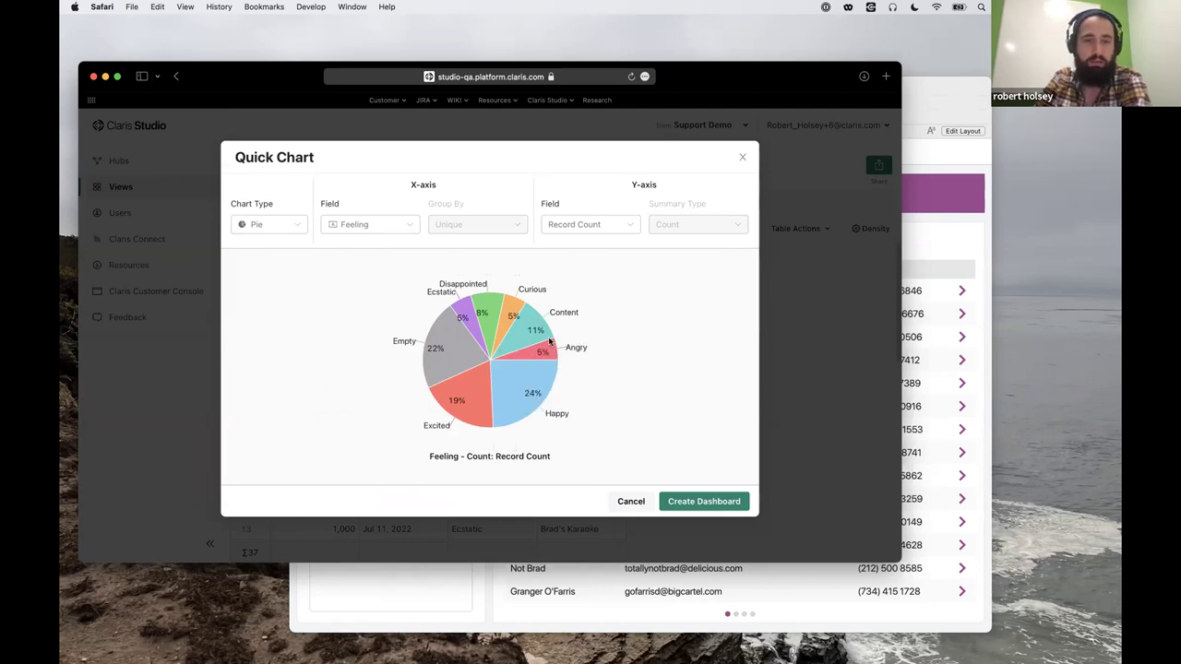
{"action": "mouse_move", "coordinate": [519, 406]}
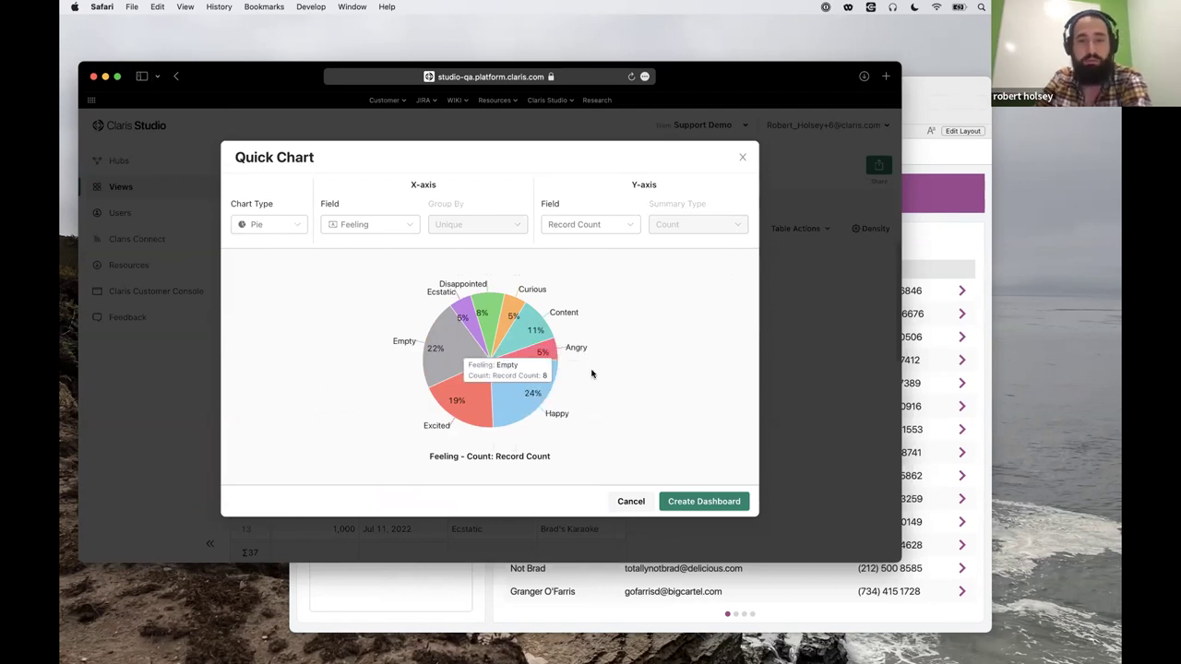
{"action": "left_click", "coordinate": [705, 504]}
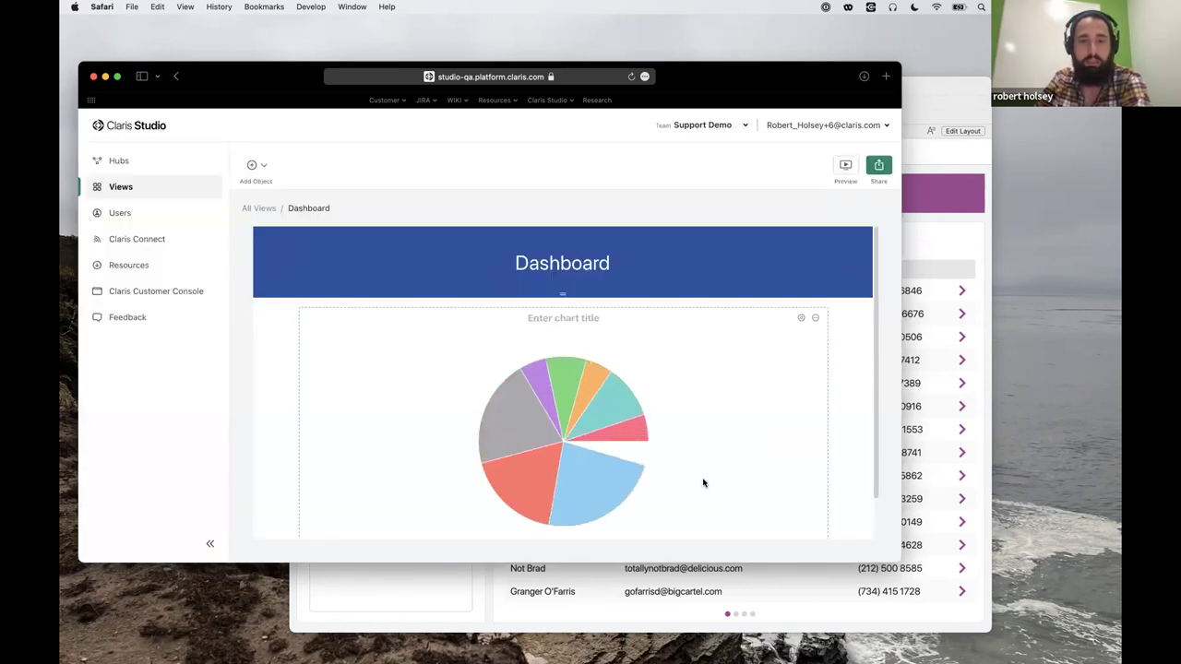
Add a Record Count summary of the Donations table above the dashboard's pie chart.
{"action": "left_click", "coordinate": [256, 166]}
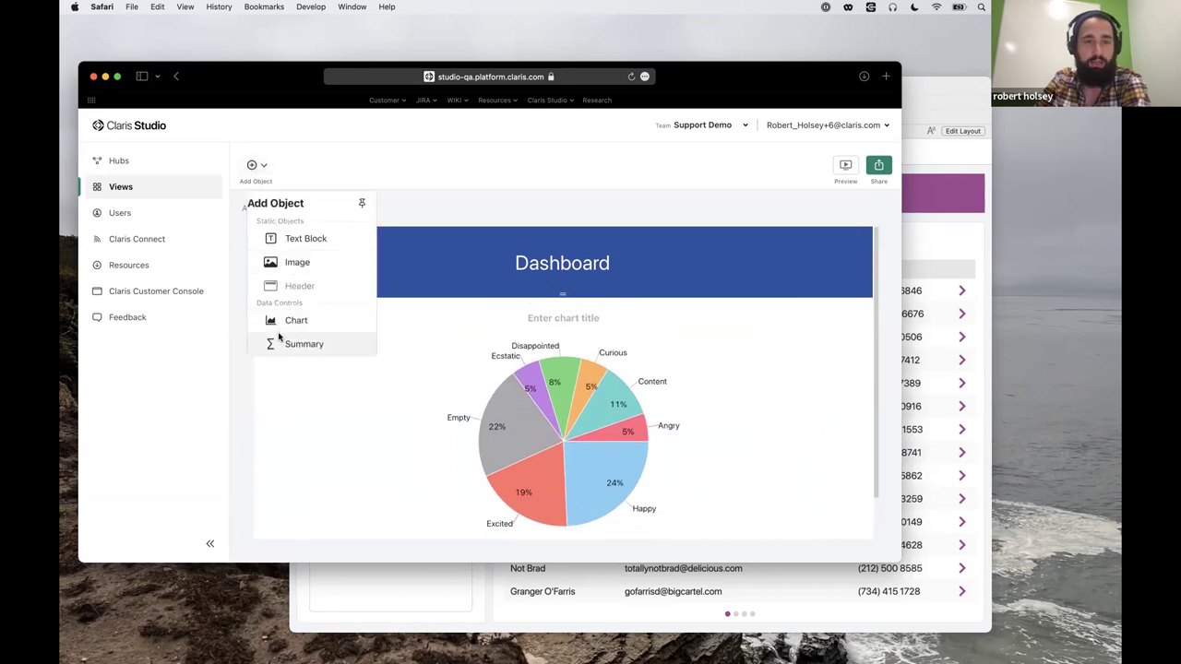
{"action": "left_click_drag", "start_coordinate": [276, 342], "coordinate": [553, 318]}
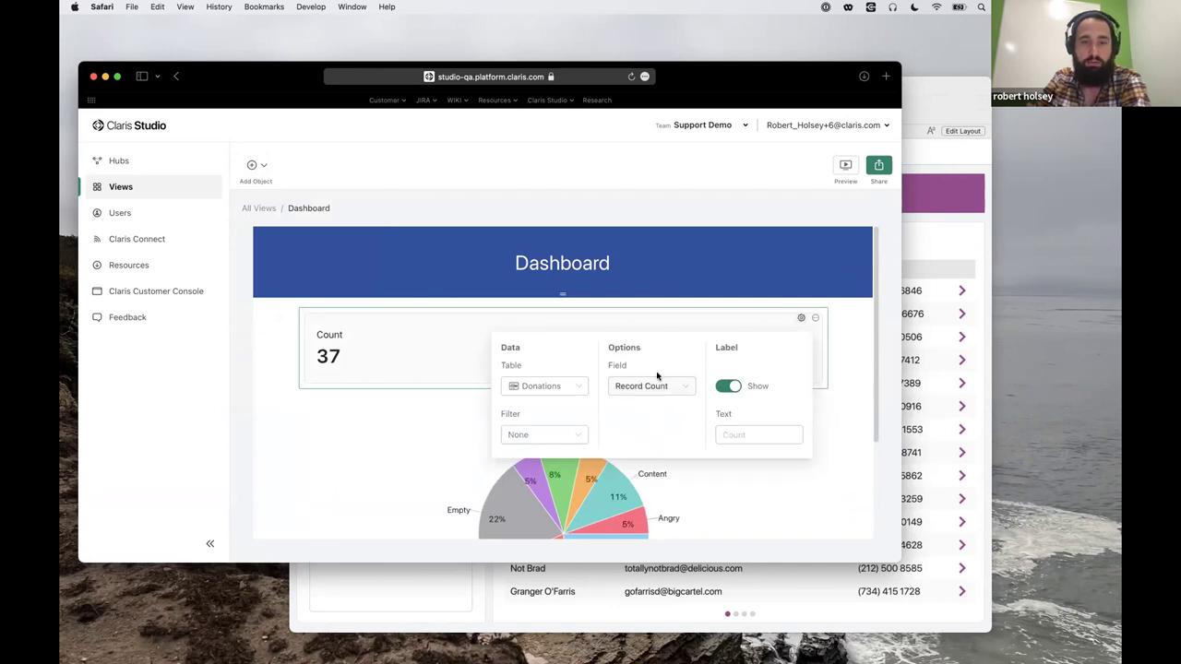
{"action": "left_click", "coordinate": [657, 386]}
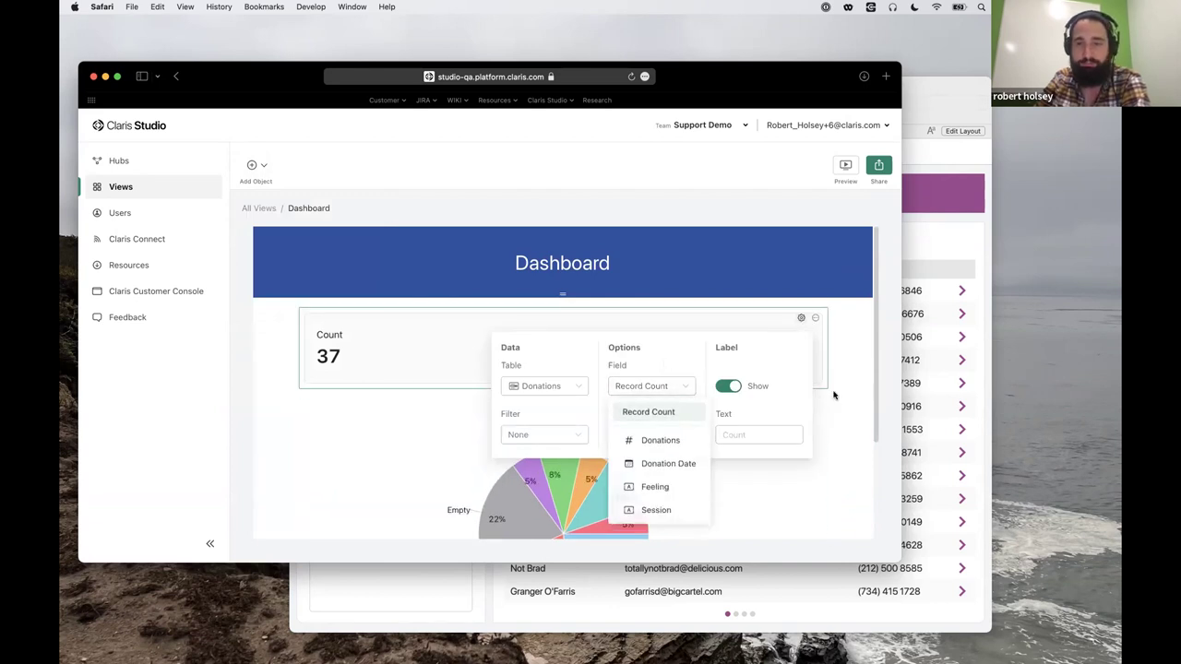
{"action": "left_click", "coordinate": [434, 409]}
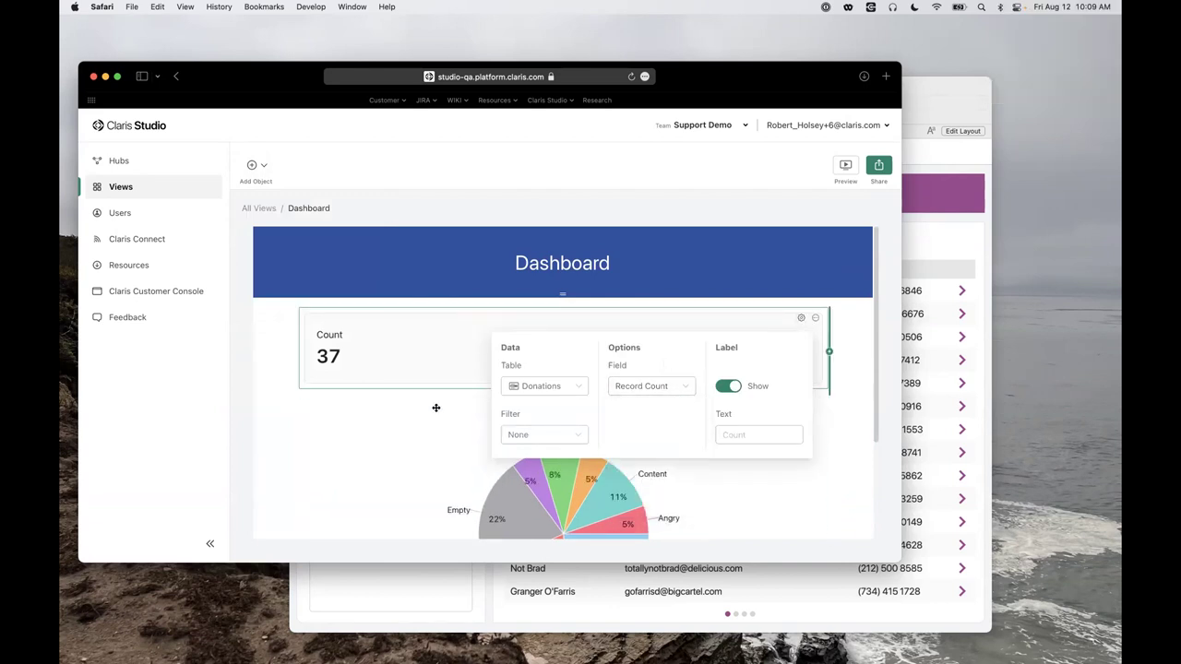
Add a second chart beside the pie chart on the dashboard and return to all views.
{"action": "left_click", "coordinate": [255, 168]}
{"action": "left_click_drag", "start_coordinate": [286, 321], "coordinate": [731, 456]}
{"action": "scroll", "coordinate": [731, 456], "scroll_direction": "down", "scroll_amount": 2}
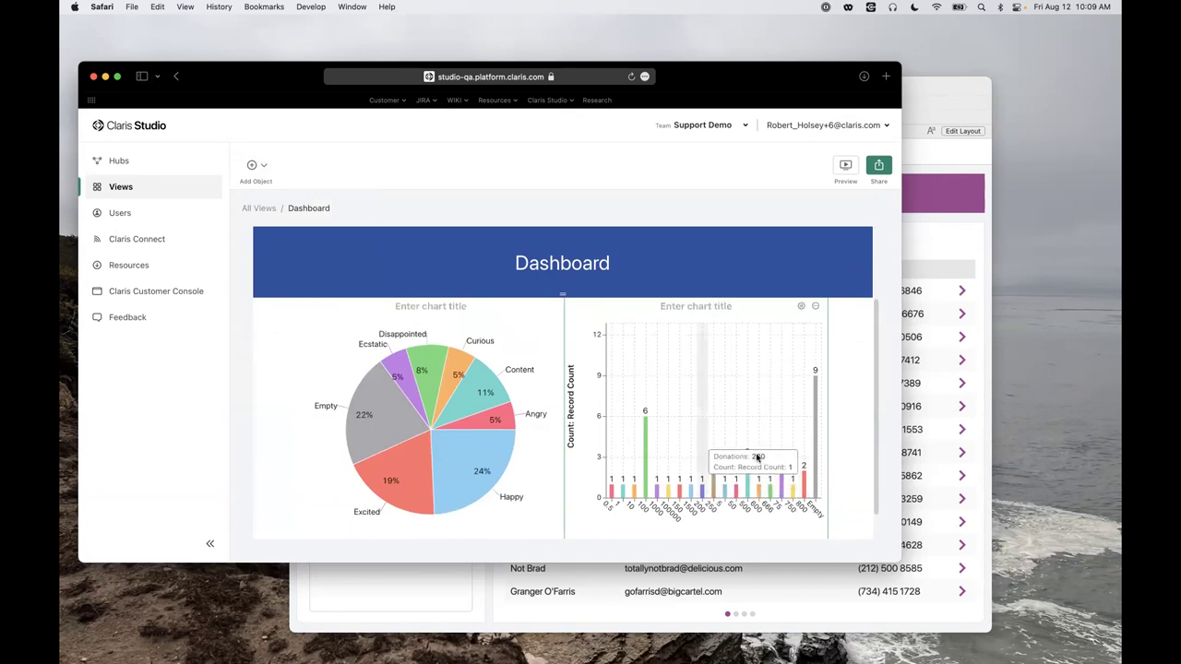
{"action": "scroll", "coordinate": [783, 516], "scroll_direction": "up", "scroll_amount": 2}
{"action": "left_click", "coordinate": [251, 208]}
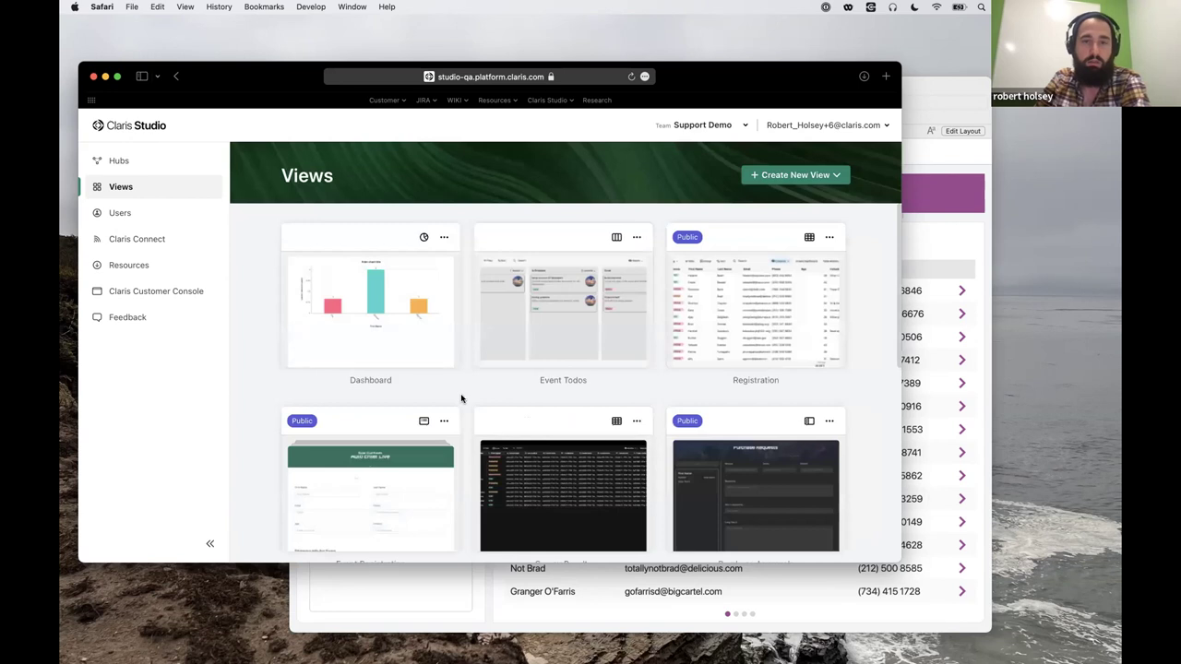
Open the Purchase Approvals view for editing and enlarge the browser window to show more of the form.
{"action": "scroll", "coordinate": [566, 392], "scroll_direction": "down", "scroll_amount": 5}
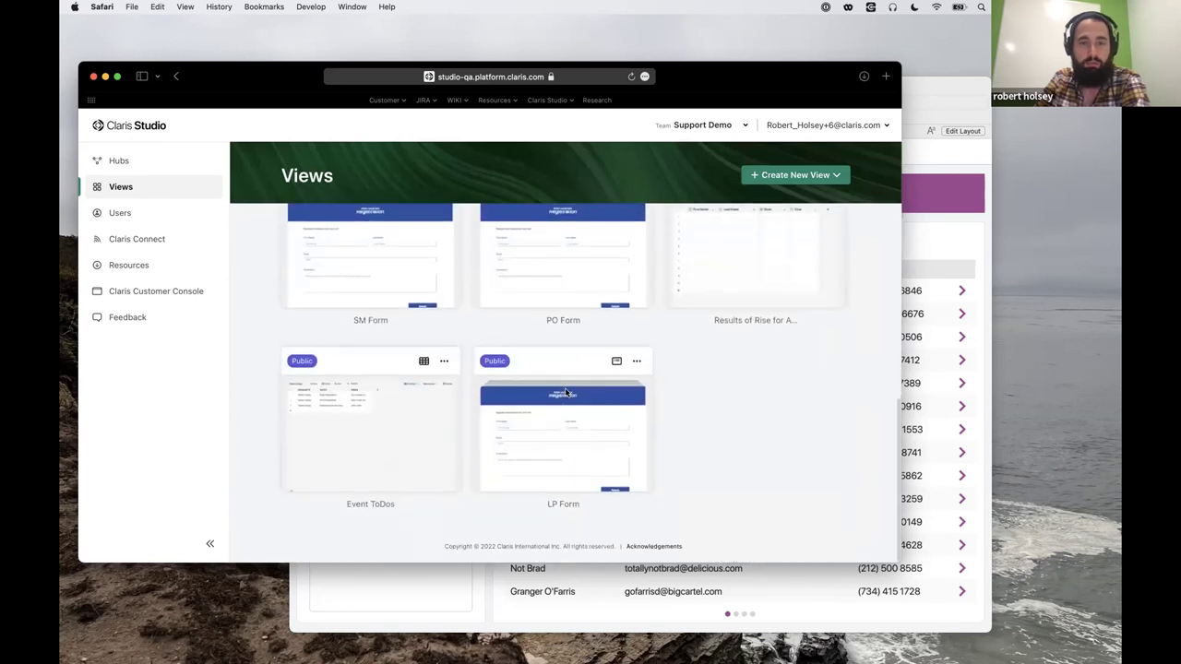
{"action": "scroll", "coordinate": [636, 392], "scroll_direction": "up", "scroll_amount": 3}
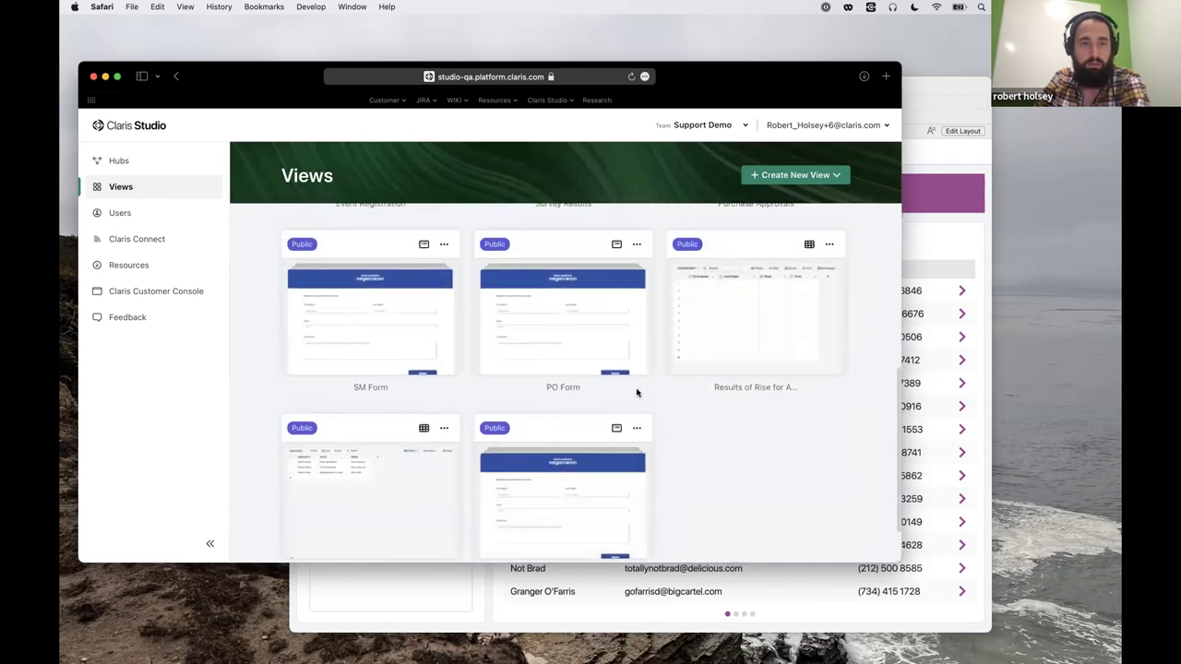
{"action": "scroll", "coordinate": [637, 392], "scroll_direction": "up", "scroll_amount": 3}
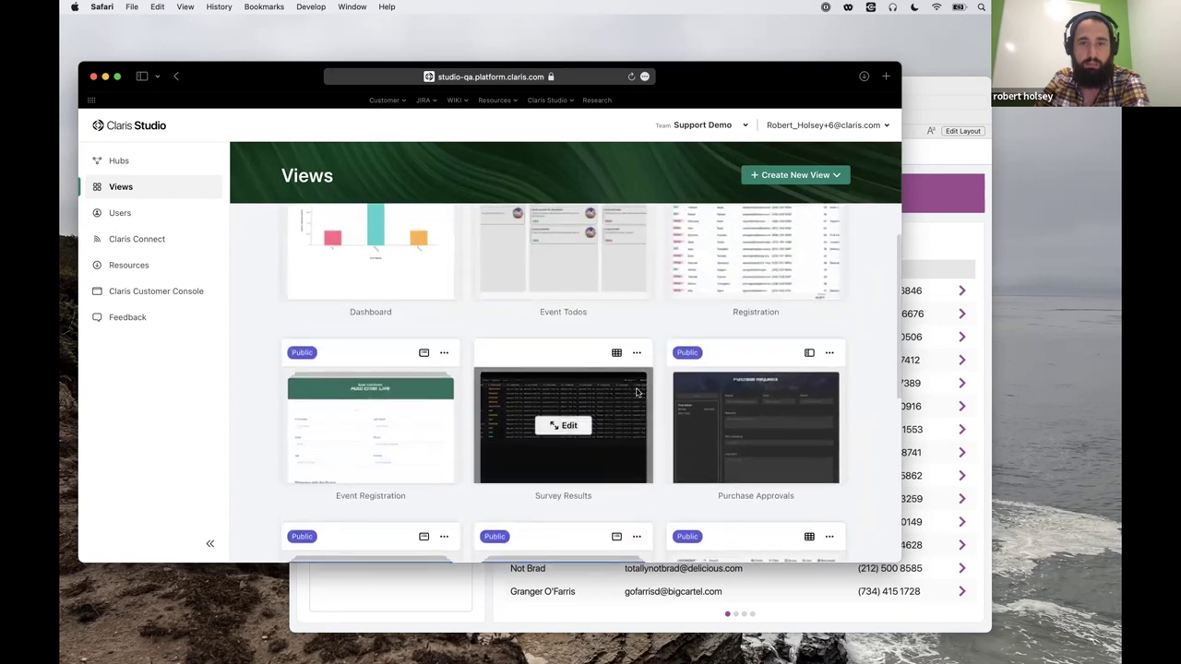
{"action": "scroll", "coordinate": [636, 392], "scroll_direction": "down", "scroll_amount": 1}
{"action": "mouse_move", "coordinate": [758, 428]}
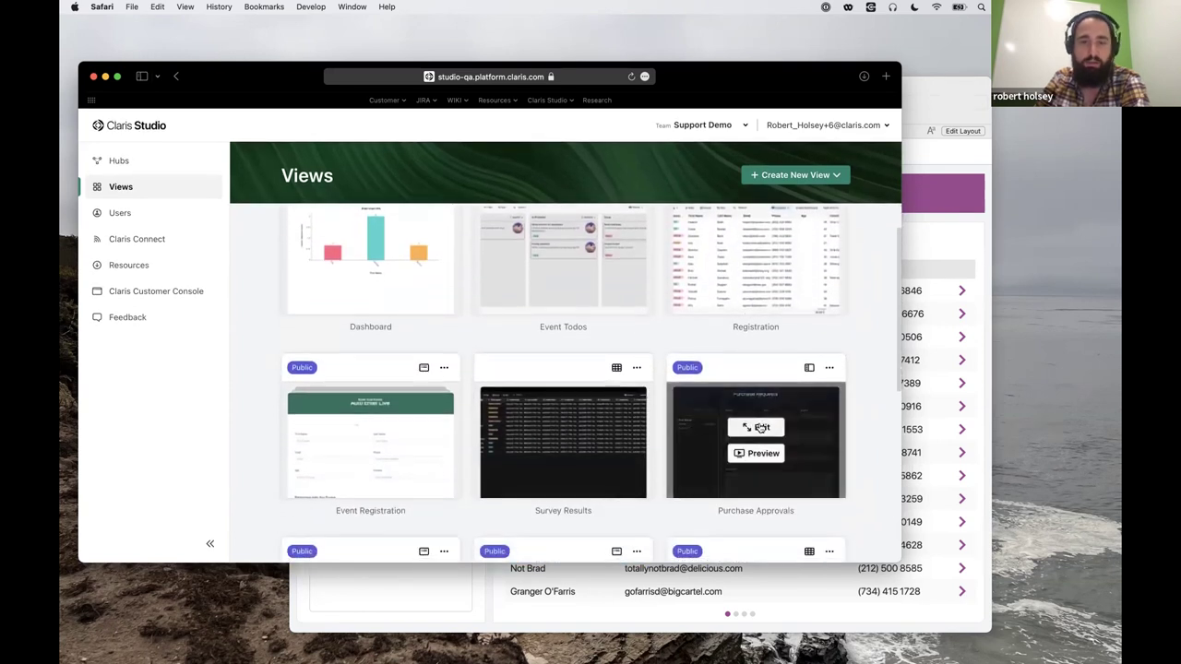
{"action": "left_click", "coordinate": [758, 428]}
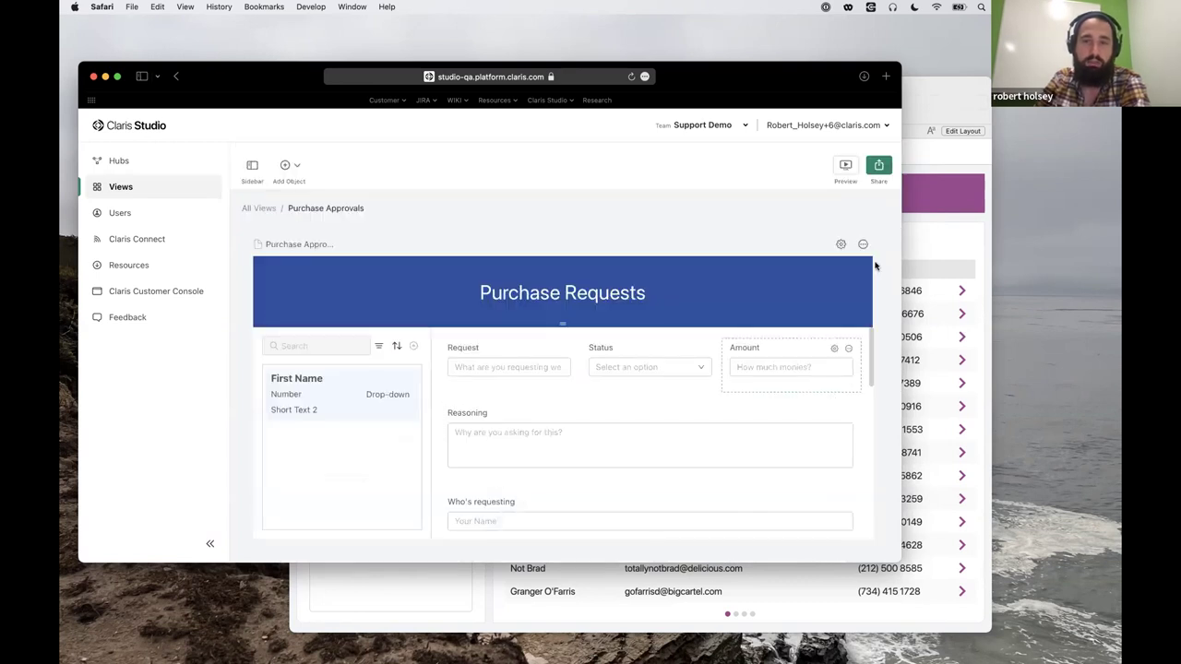
{"action": "left_click_drag", "start_coordinate": [1058, 657], "coordinate": [1060, 646]}
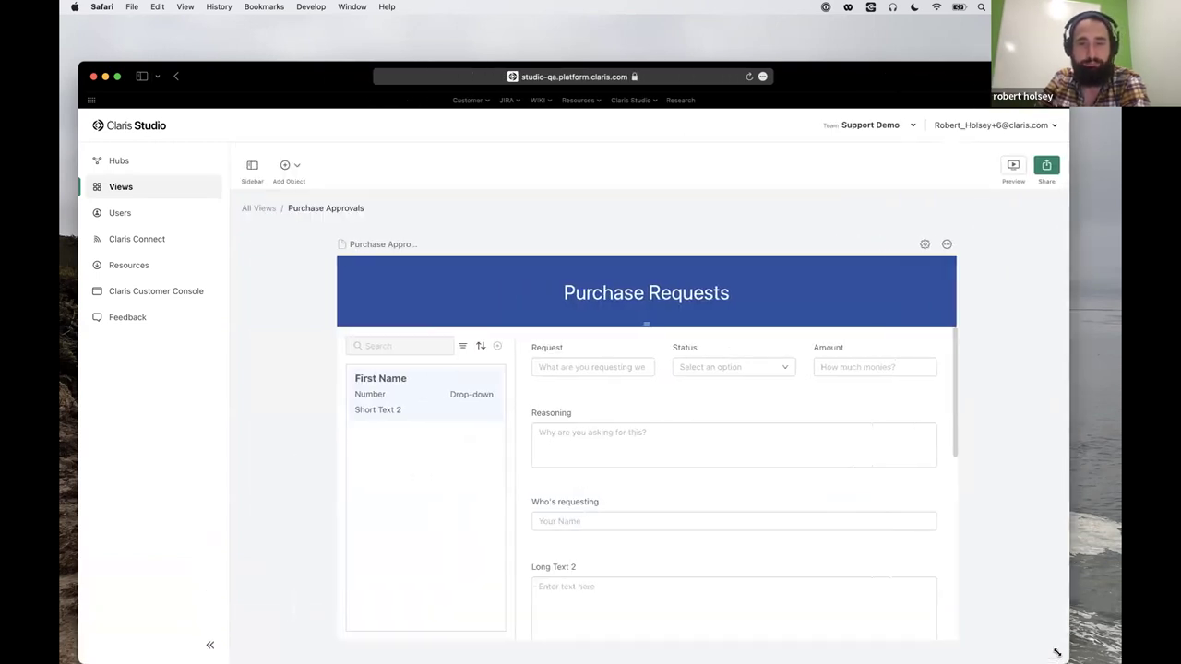
Move the Status field to its own row between the Request and Amount row and the Reasoning field.
{"action": "scroll", "coordinate": [747, 519], "scroll_direction": "down", "scroll_amount": 2}
{"action": "scroll", "coordinate": [748, 519], "scroll_direction": "up", "scroll_amount": 3}
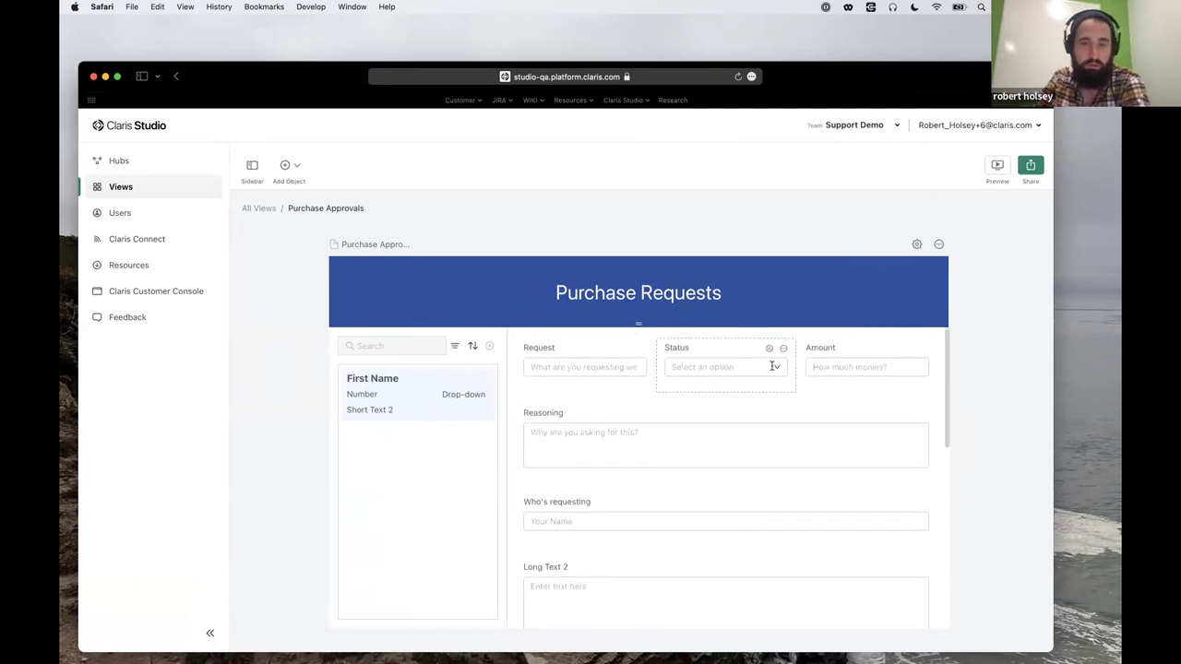
{"action": "left_click_drag", "start_coordinate": [708, 402], "coordinate": [661, 464]}
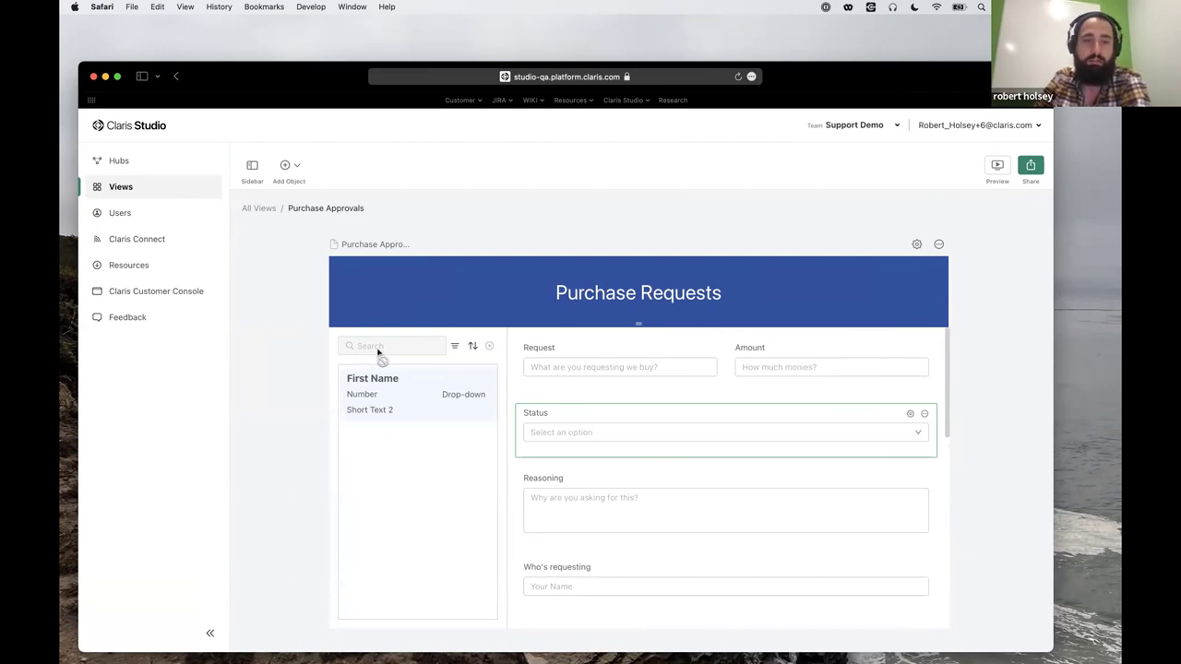
Review the record list's Title, Subtitle, Description and Detail field settings and close them.
{"action": "mouse_move", "coordinate": [463, 414]}
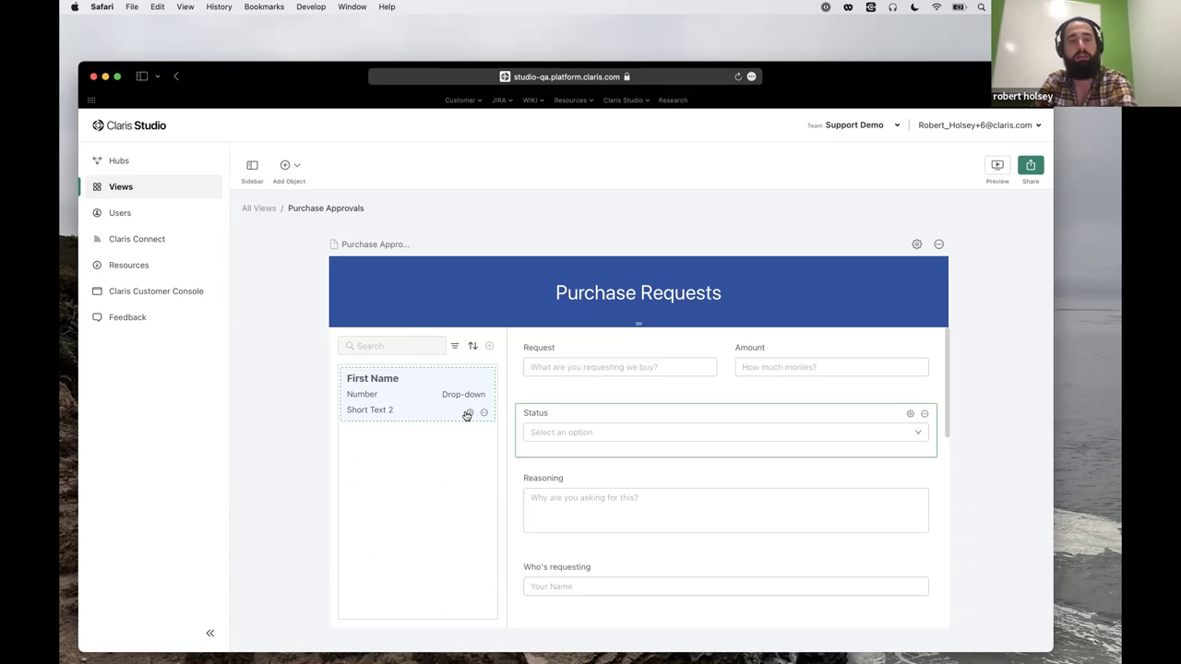
{"action": "left_click", "coordinate": [468, 413]}
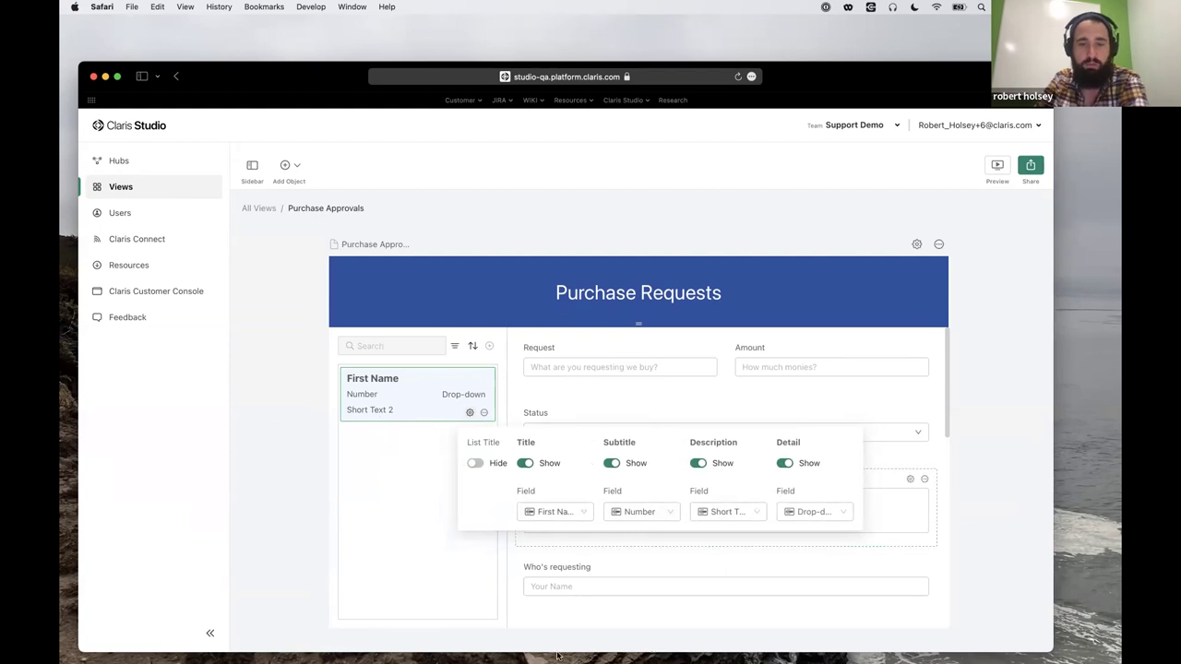
{"action": "left_click", "coordinate": [423, 540]}
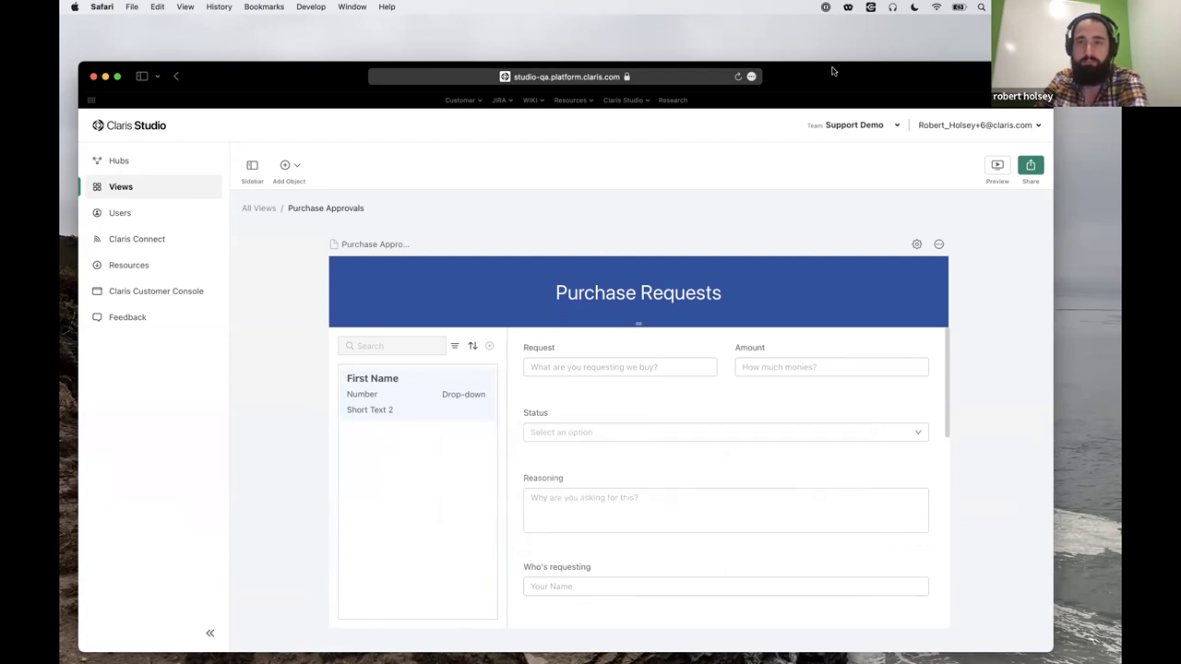
Open the Purchase Approvals view through its public sharing link and look through the Club 16" and Pizza requests.
{"action": "left_click", "coordinate": [917, 155]}
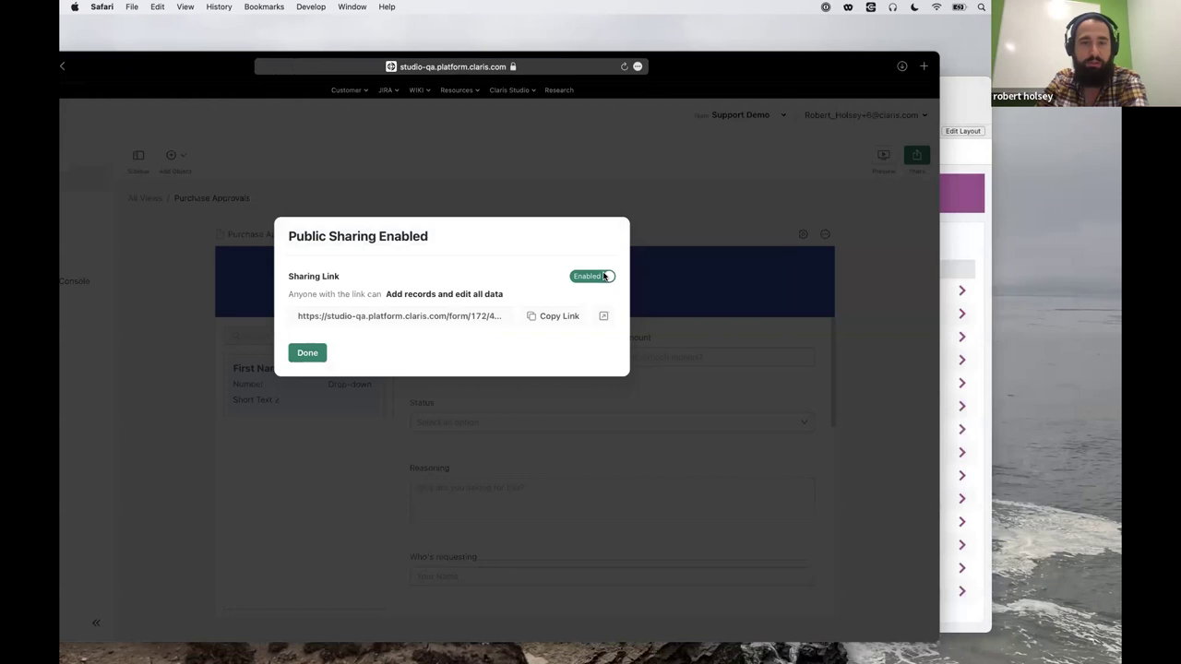
{"action": "left_click", "coordinate": [601, 316]}
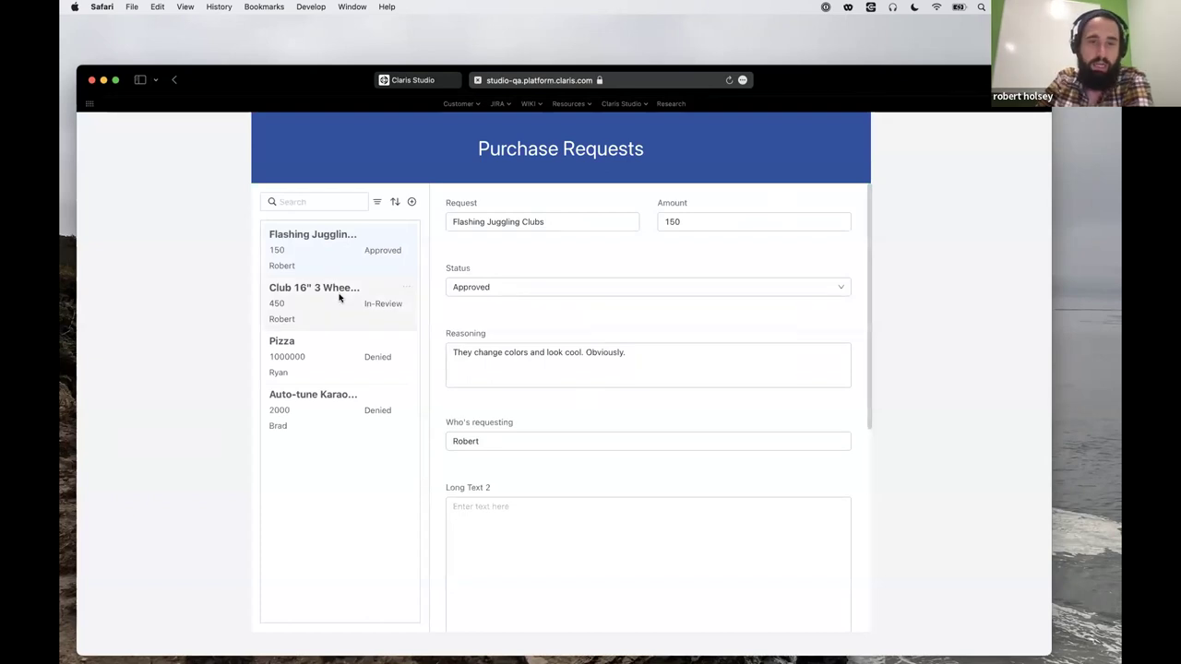
{"action": "left_click", "coordinate": [338, 297]}
{"action": "left_click", "coordinate": [328, 367]}
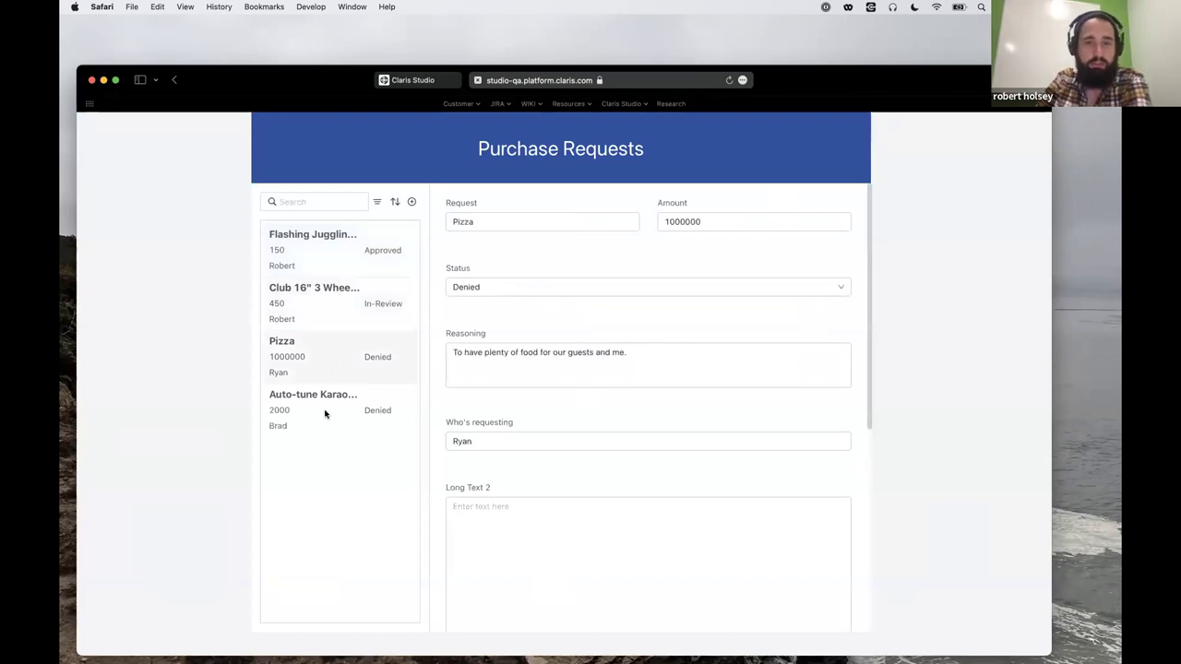
Set the Auto-tune Karaoke Machine request's status to Approved and narrow the browser window to uncover the Claris Pro file.
{"action": "left_click", "coordinate": [332, 412]}
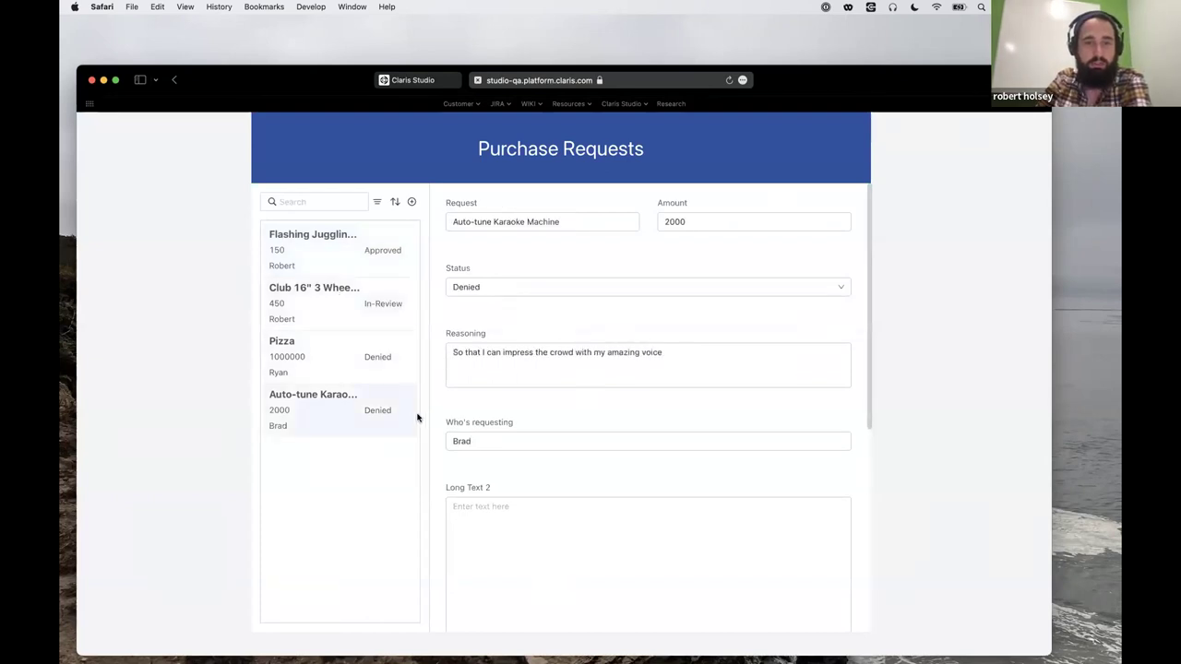
{"action": "left_click", "coordinate": [753, 285]}
{"action": "key", "text": "Up"}
{"action": "key", "text": "Return"}
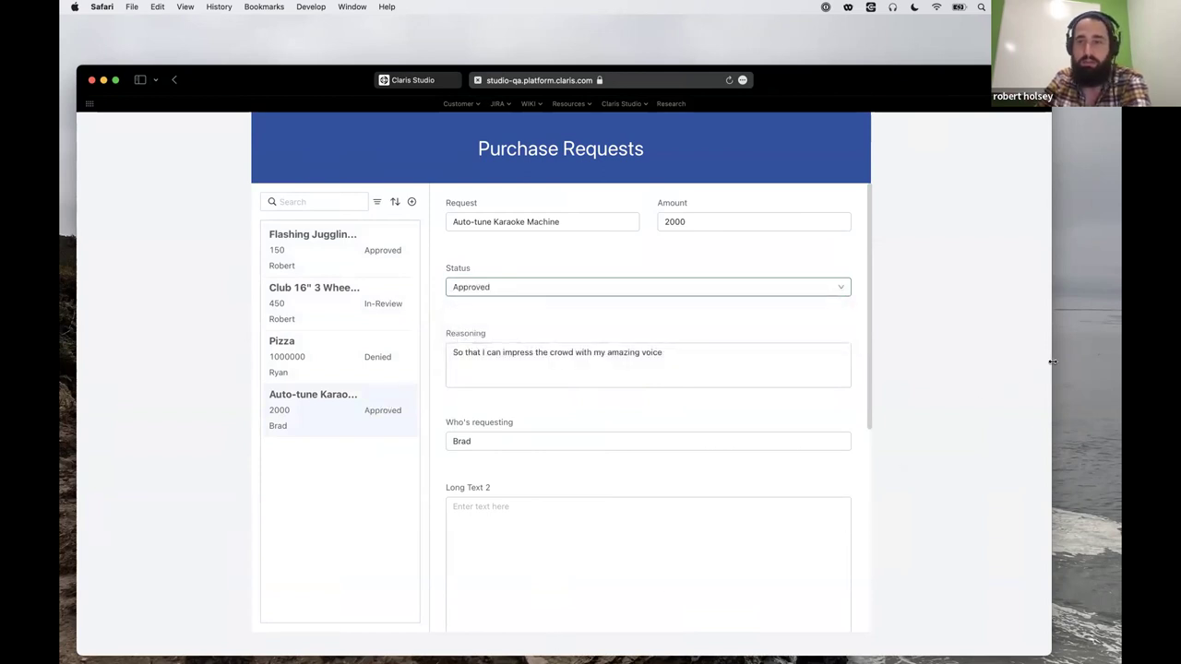
{"action": "left_click_drag", "start_coordinate": [840, 365], "coordinate": [840, 365]}
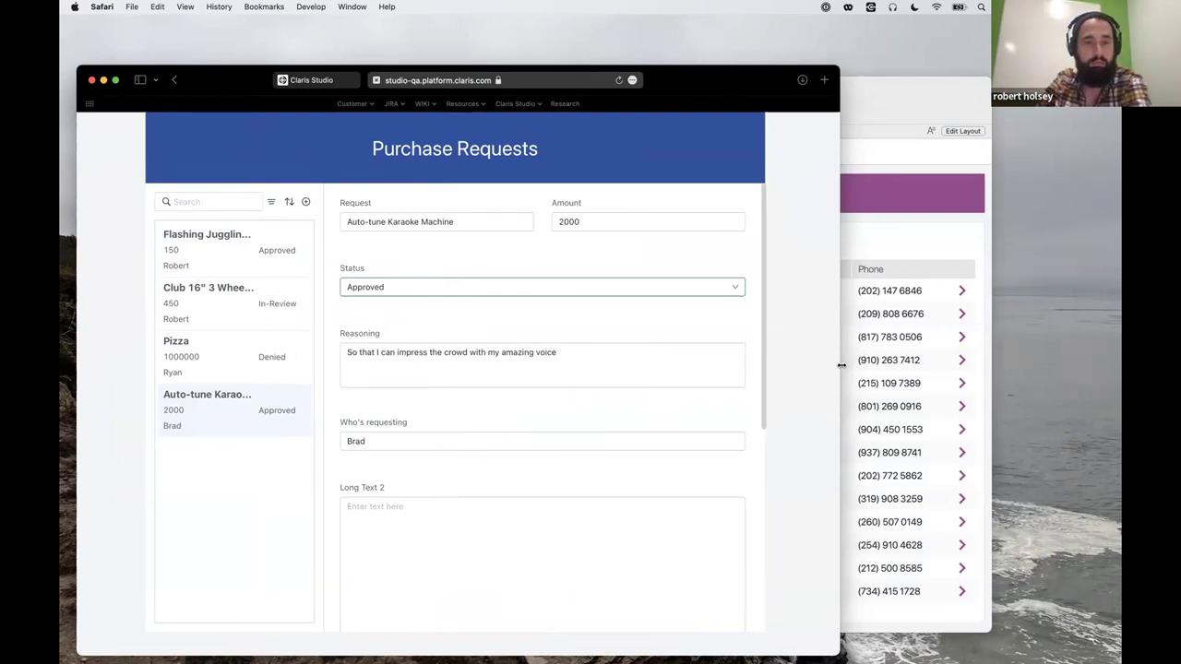
Shrink the browser window to a phone-like width and open the Pizza and Auto-tune Karaoke Machine requests in the compact layout.
{"action": "left_click_drag", "start_coordinate": [841, 365], "coordinate": [340, 345]}
{"action": "left_click_drag", "start_coordinate": [171, 72], "coordinate": [522, 51]}
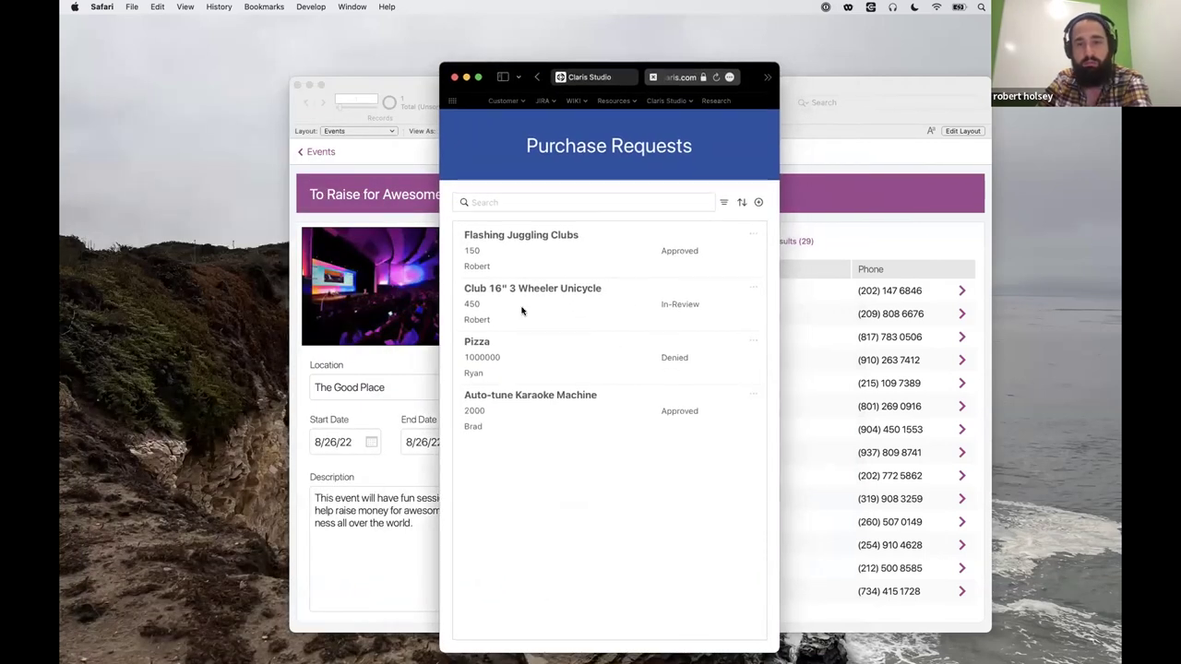
{"action": "left_click", "coordinate": [608, 360]}
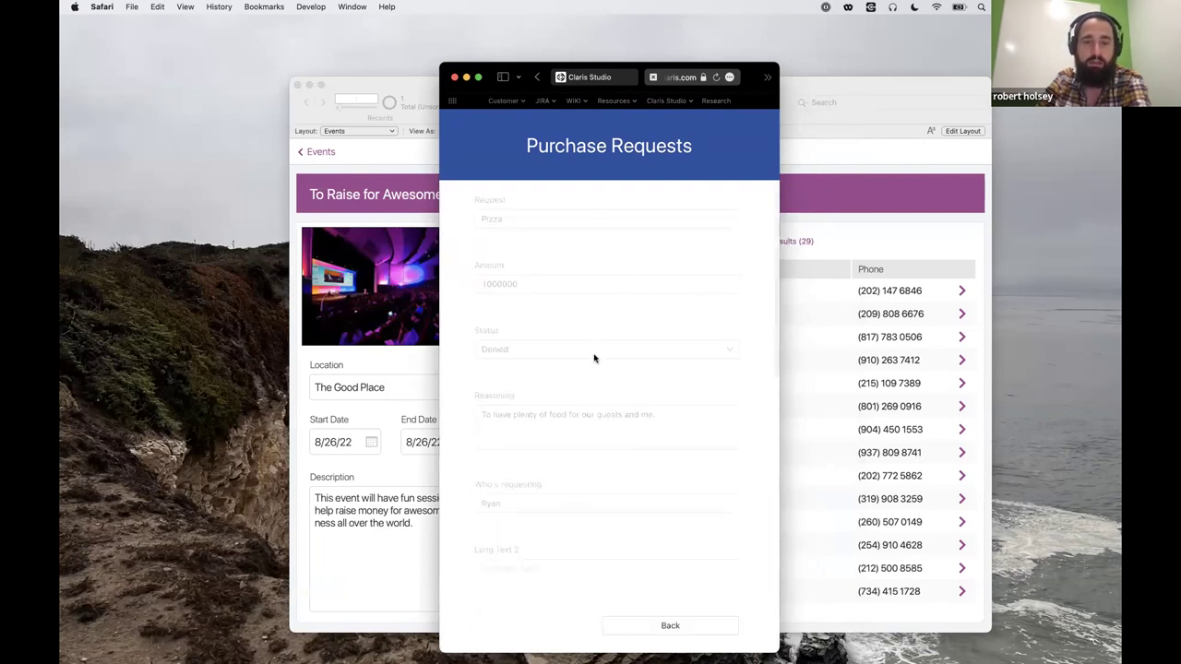
{"action": "left_click", "coordinate": [625, 625]}
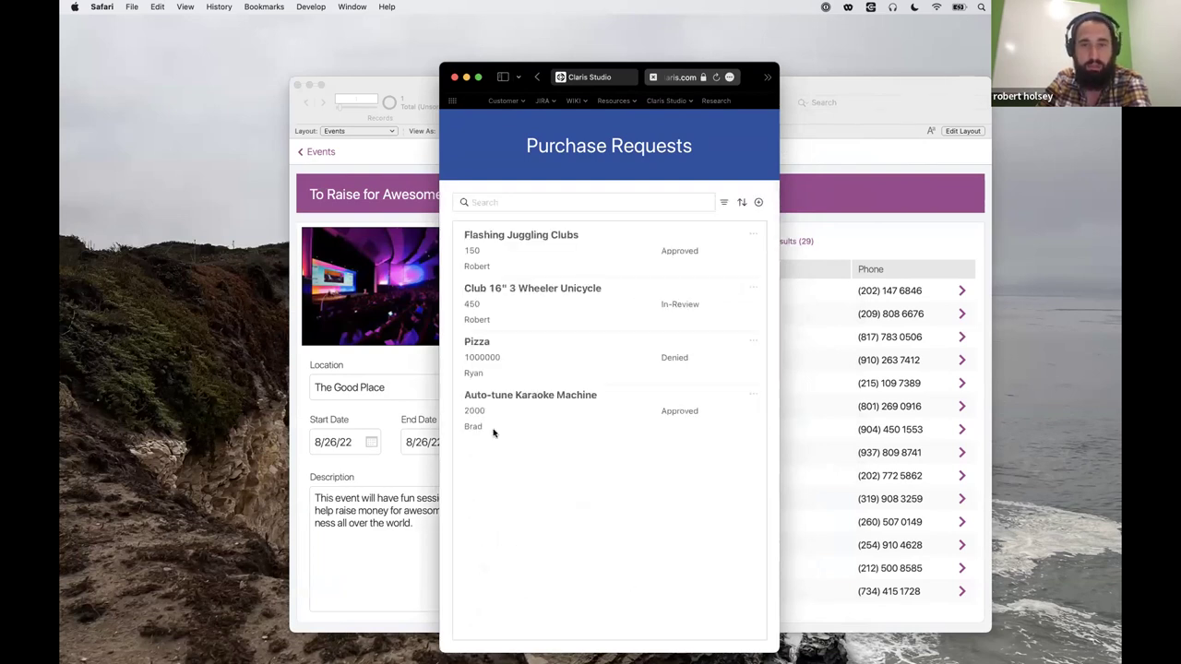
{"action": "left_click", "coordinate": [642, 417]}
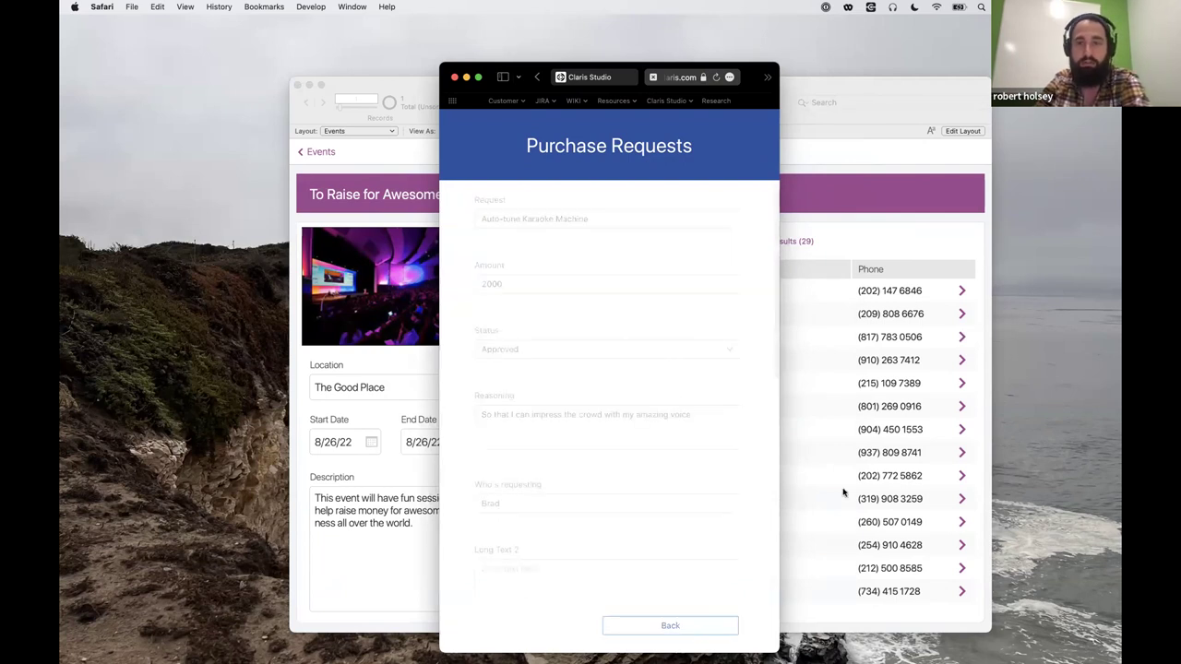
Widen the browser window again, return to the Purchase Approvals view's editor and close its public sharing dialog.
{"action": "left_click_drag", "start_coordinate": [781, 373], "coordinate": [1119, 203]}
{"action": "left_click_drag", "start_coordinate": [956, 83], "coordinate": [697, 92]}
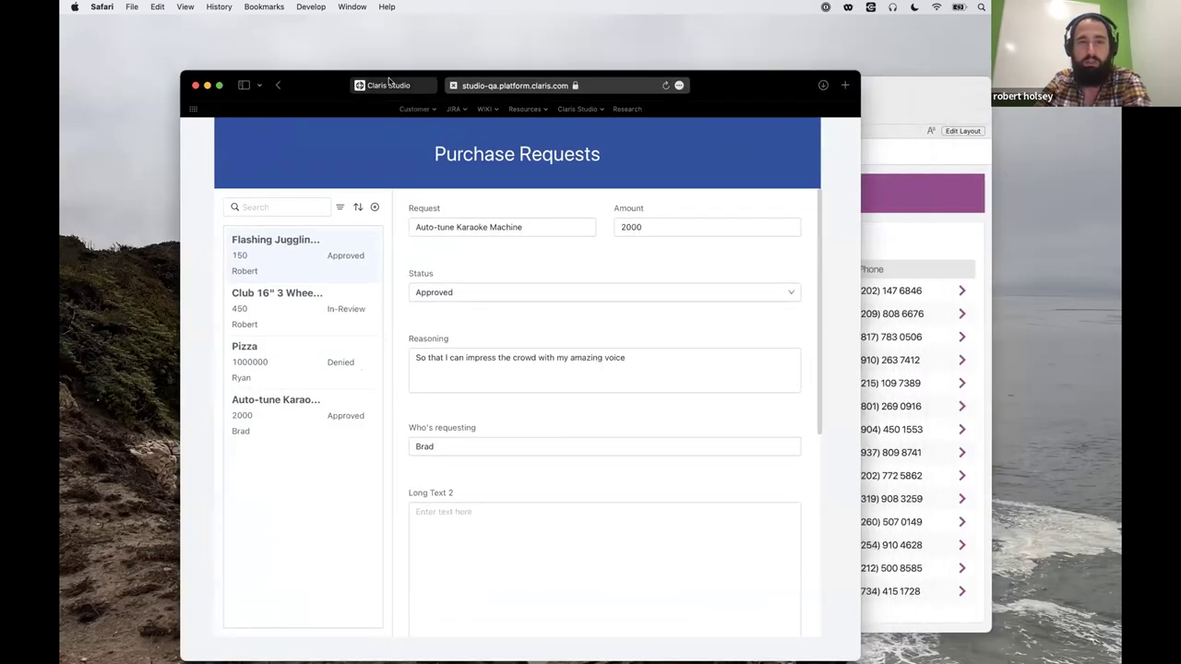
{"action": "left_click", "coordinate": [387, 83]}
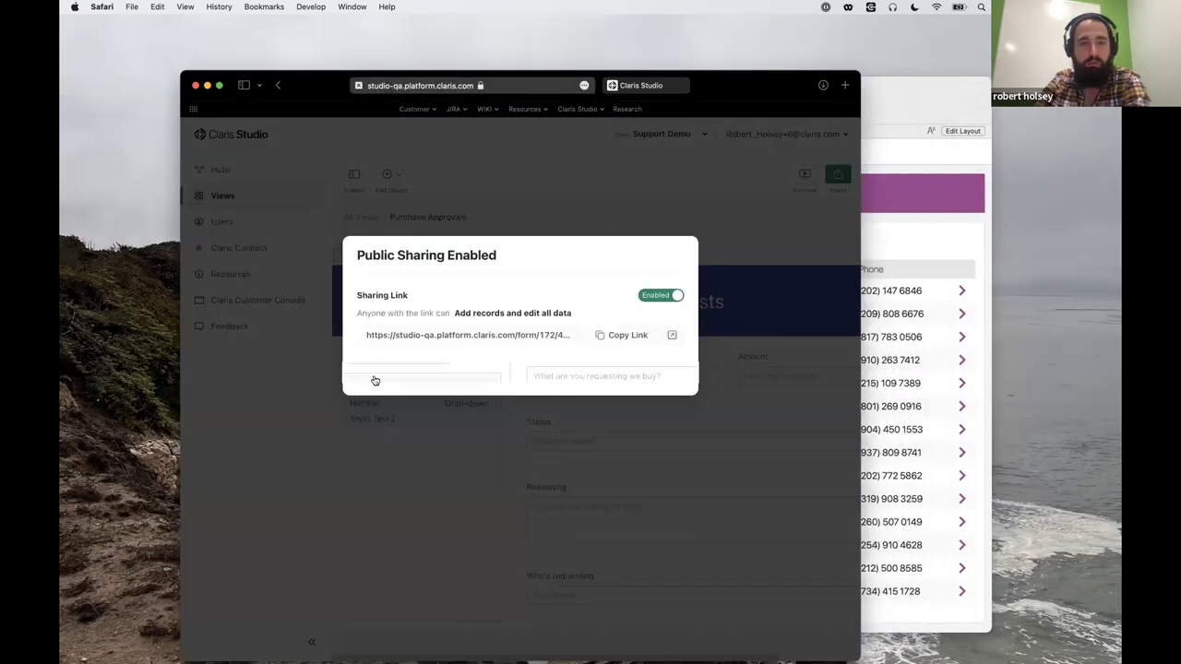
{"action": "left_click", "coordinate": [376, 372]}
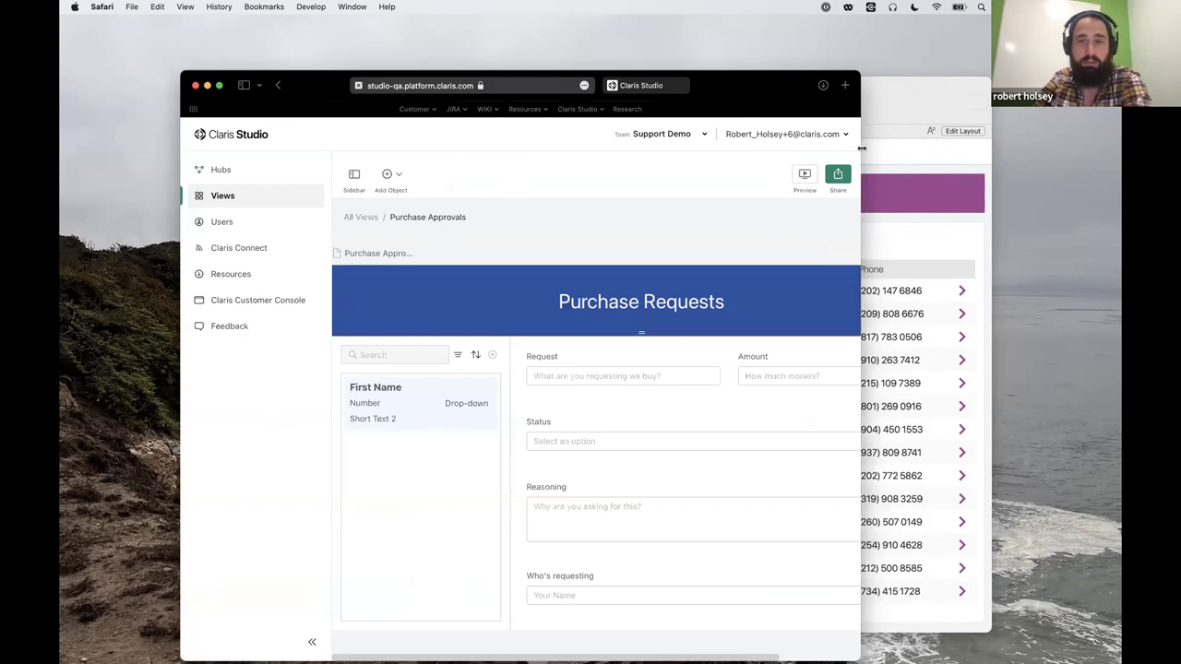
{"action": "left_click_drag", "start_coordinate": [1018, 143], "coordinate": [1018, 144]}
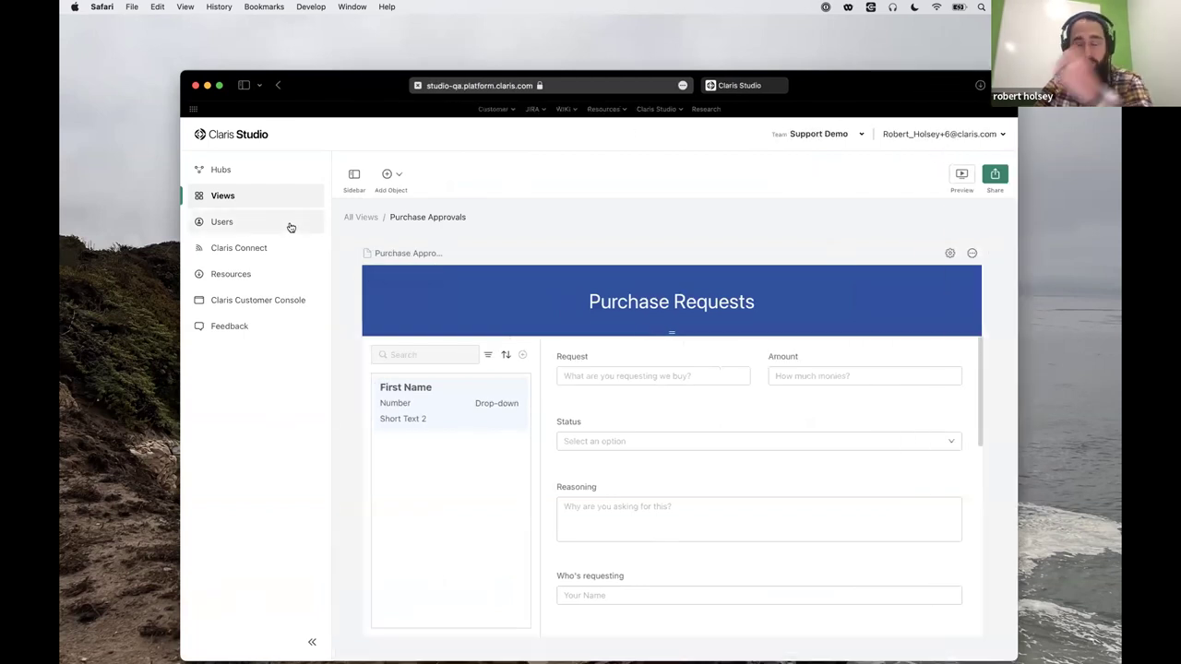
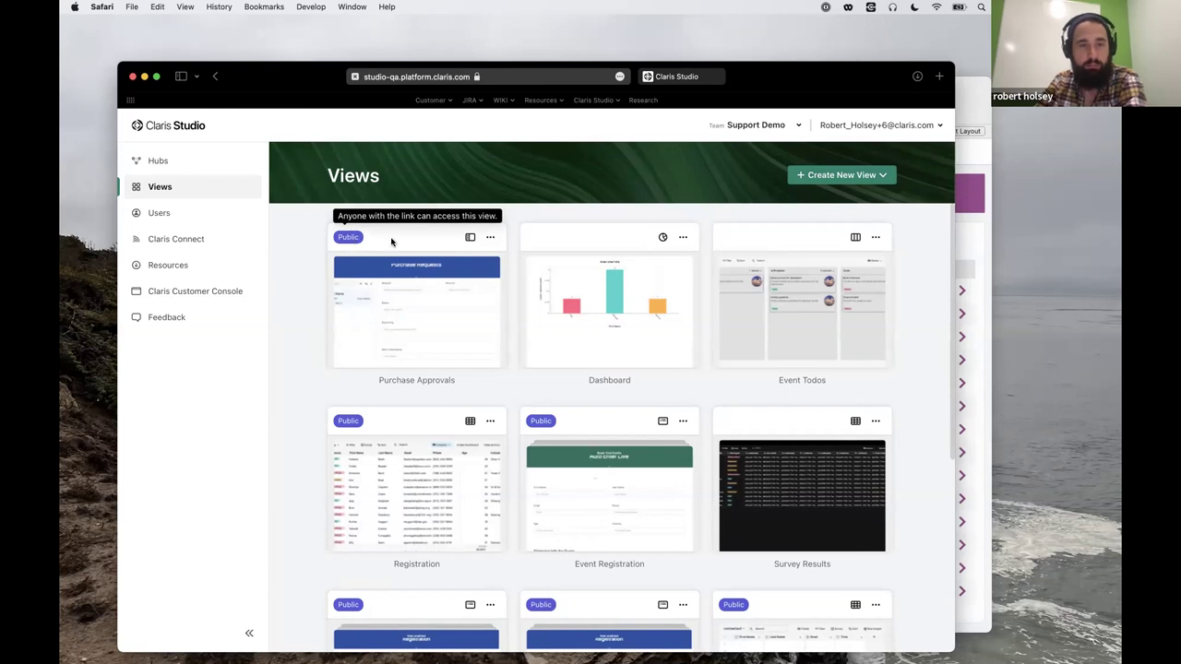
{"action": "left_click", "coordinate": [491, 239]}
{"action": "left_click", "coordinate": [490, 239]}
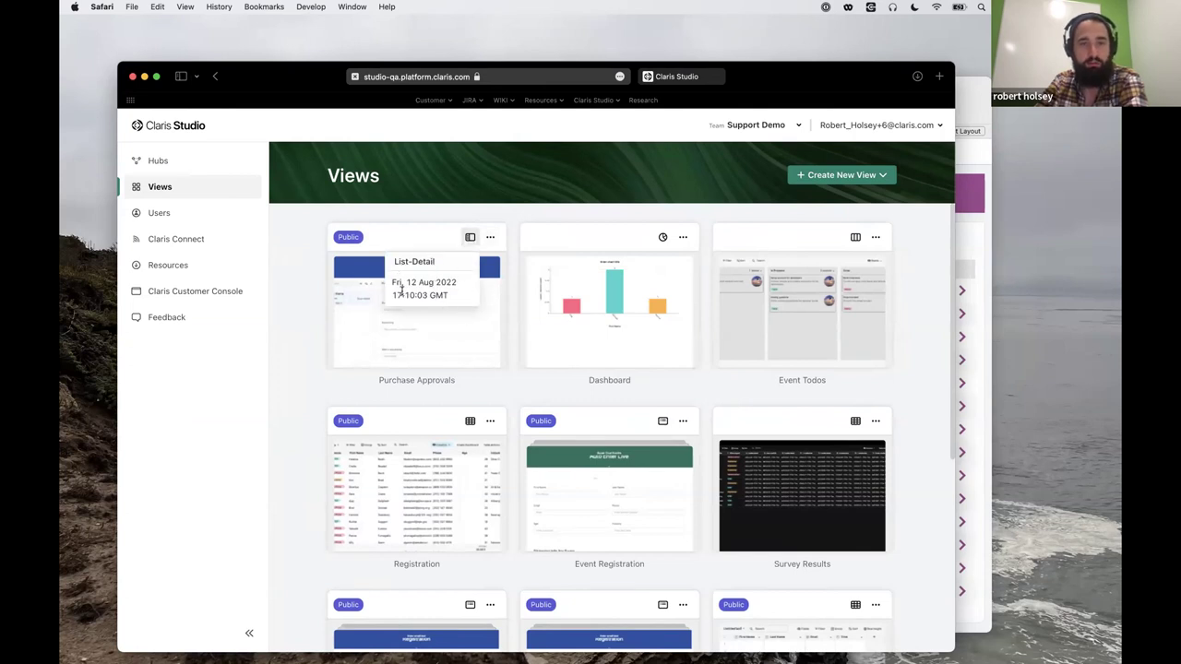
{"action": "left_click", "coordinate": [490, 237]}
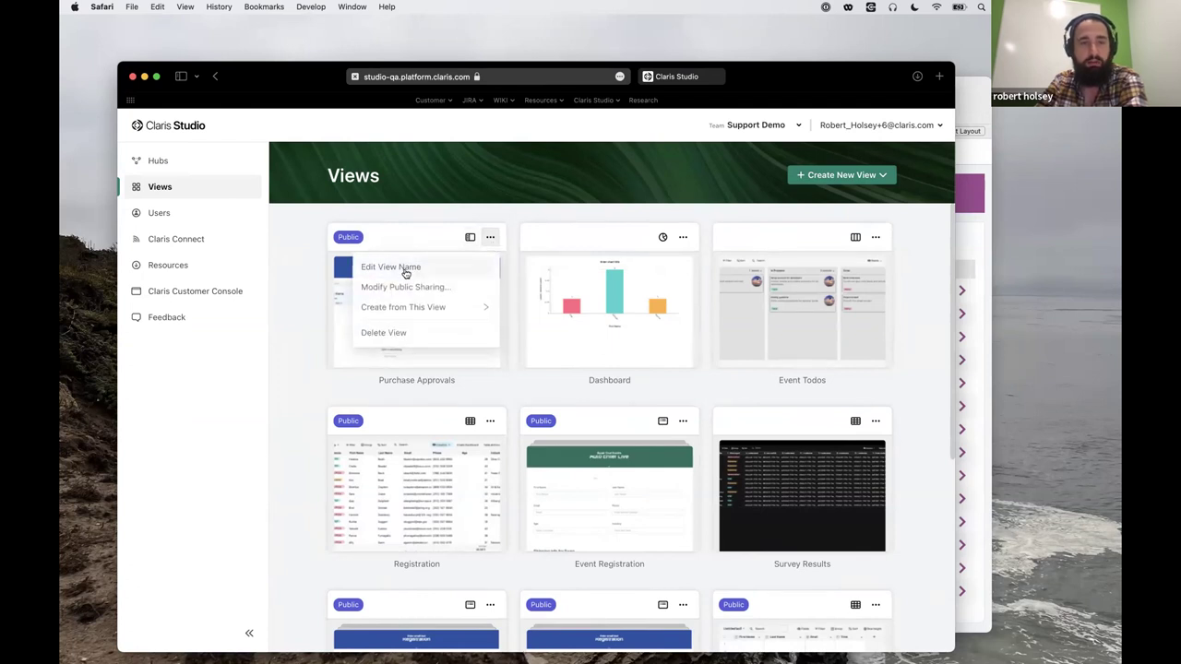
{"action": "left_click", "coordinate": [286, 395]}
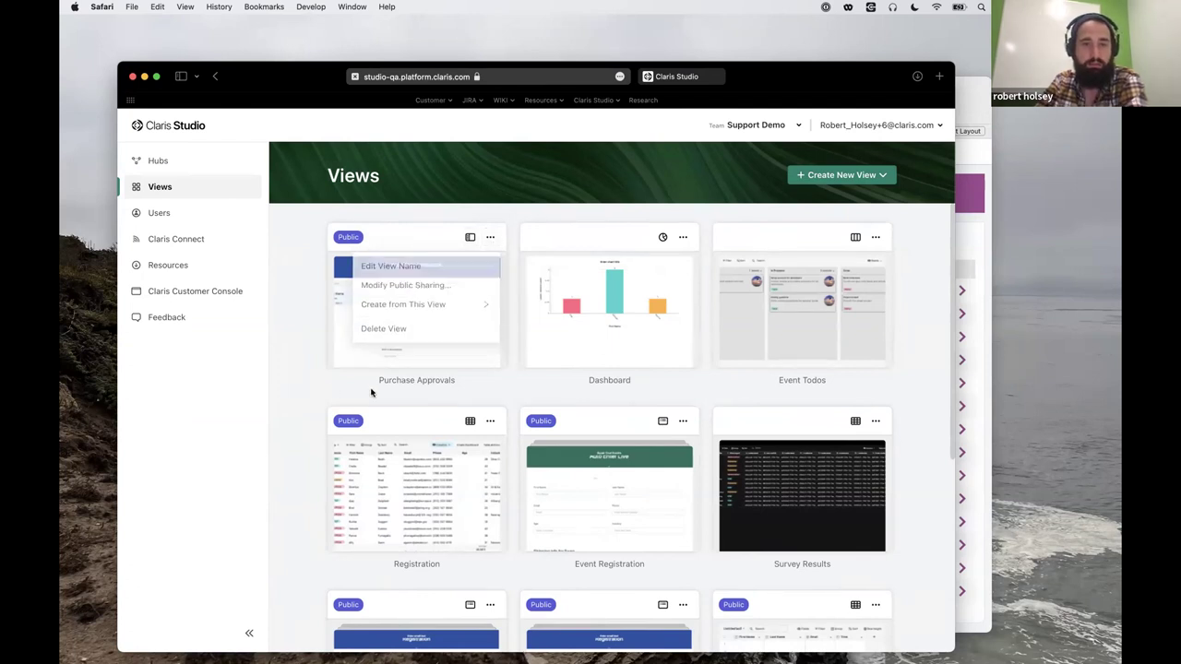
Disable the public sharing link of the Purchase Approvals view.
{"action": "left_click", "coordinate": [490, 237]}
{"action": "left_click", "coordinate": [383, 288]}
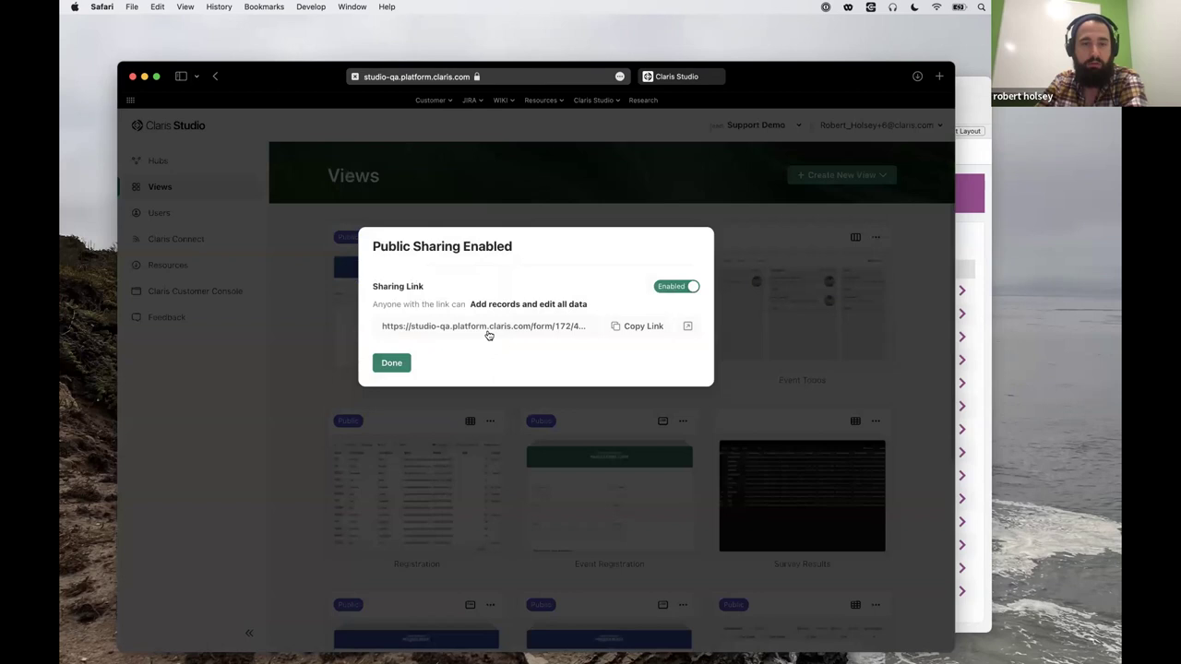
{"action": "left_click", "coordinate": [682, 288]}
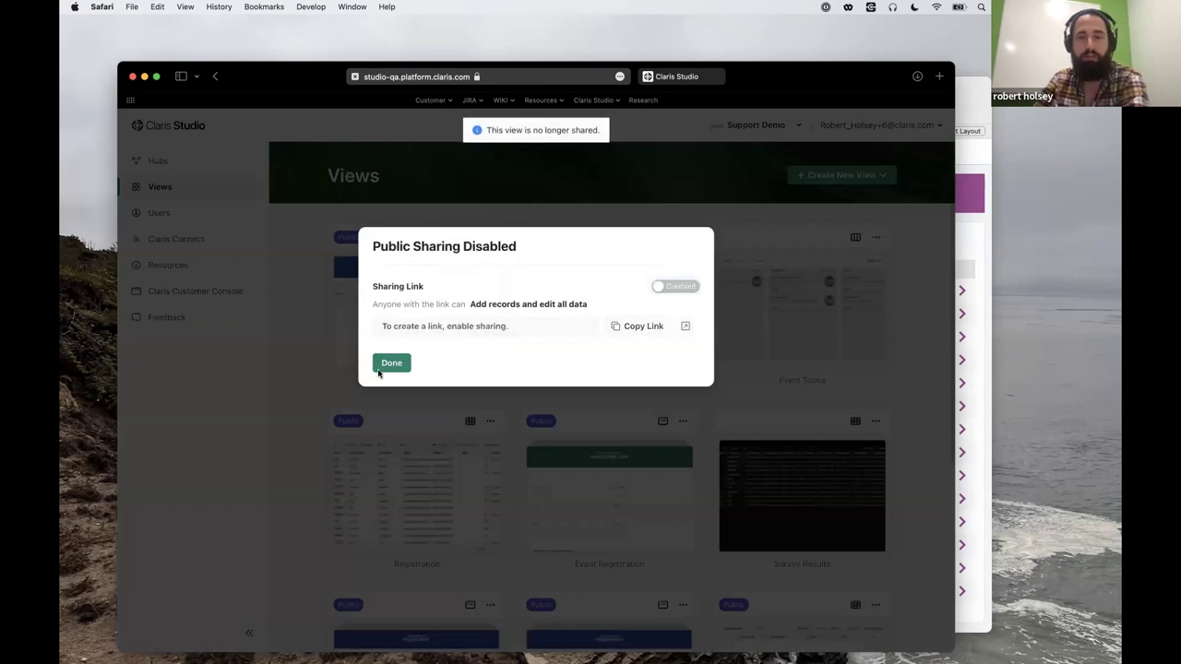
{"action": "left_click", "coordinate": [385, 365]}
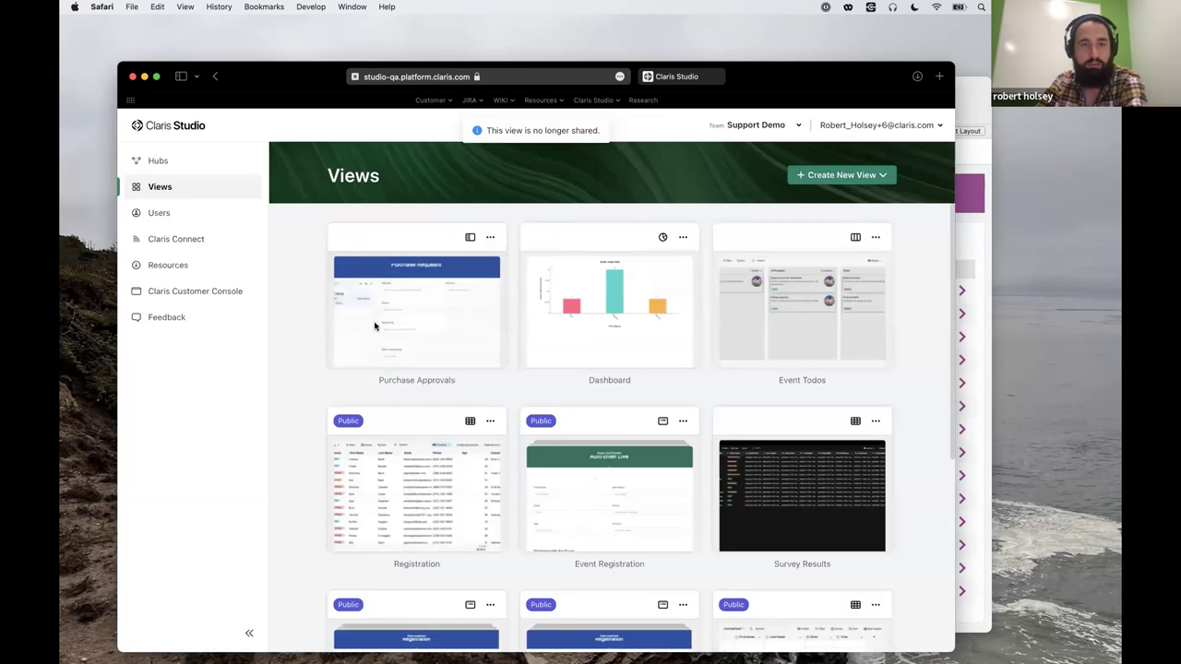
Compare which view types can be created from the Purchase Approvals view and from the Registration view.
{"action": "left_click", "coordinate": [490, 238]}
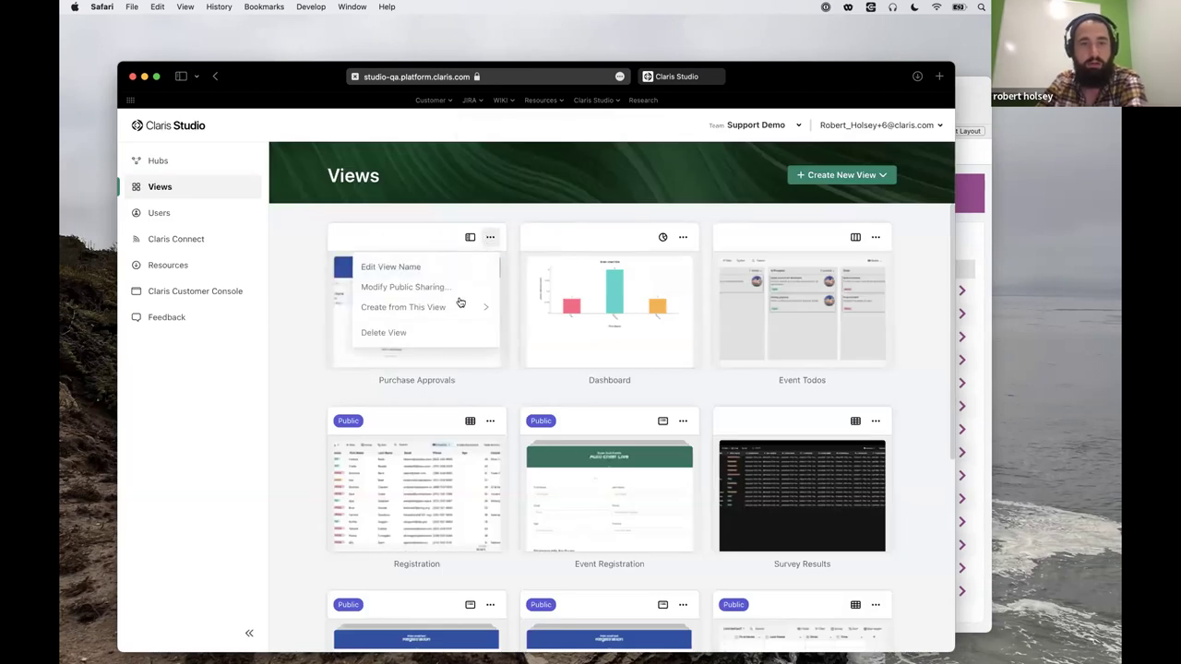
{"action": "mouse_move", "coordinate": [454, 309]}
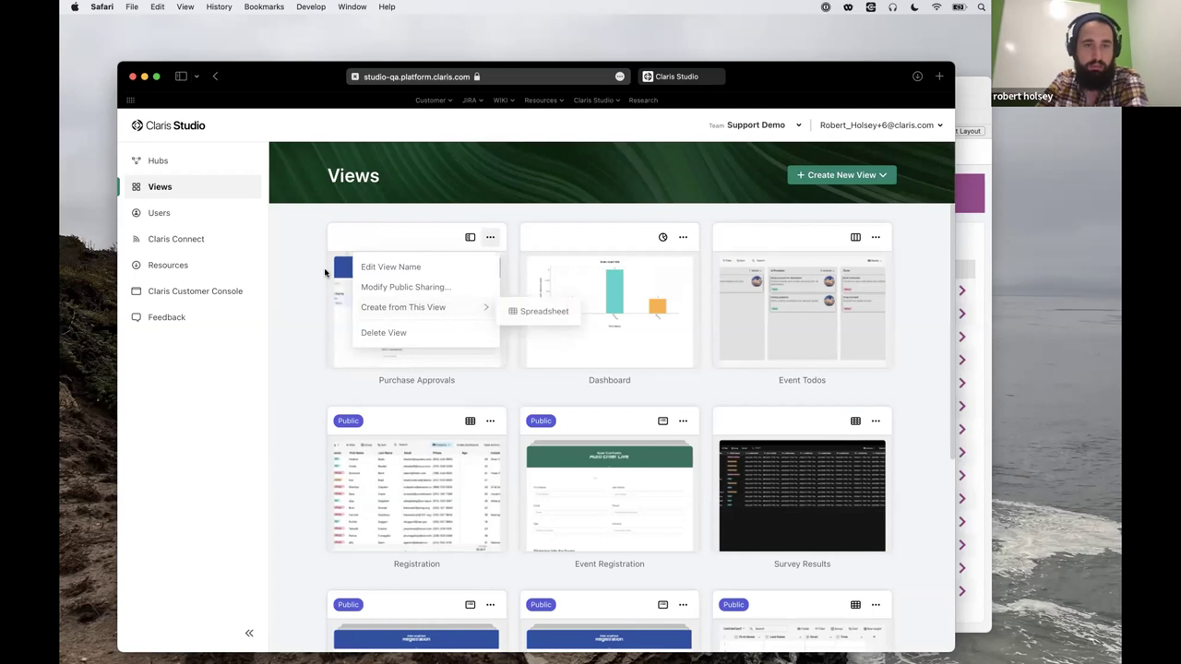
{"action": "left_click", "coordinate": [314, 340]}
{"action": "scroll", "coordinate": [394, 433], "scroll_direction": "down", "scroll_amount": 2}
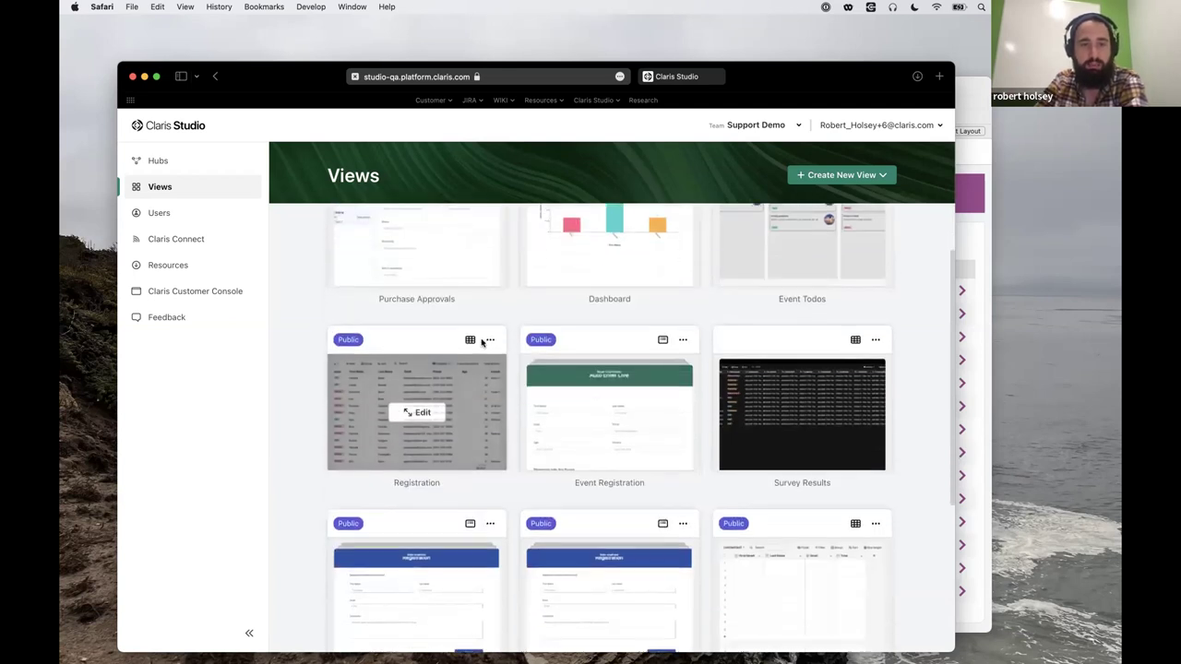
{"action": "left_click", "coordinate": [490, 339]}
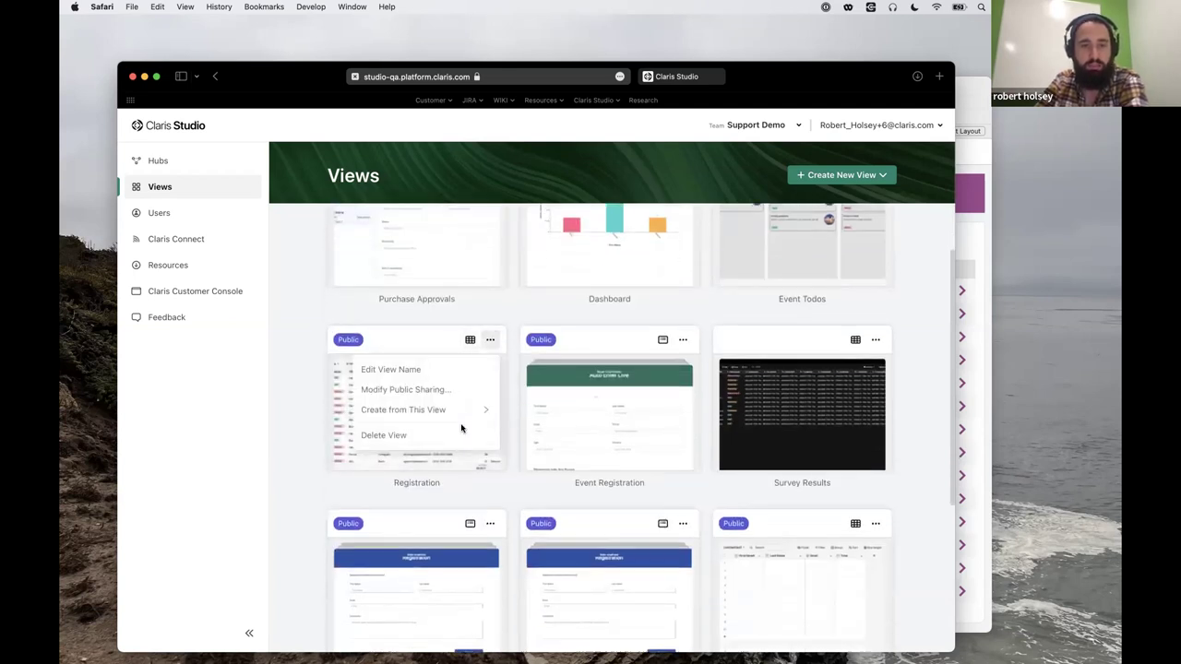
{"action": "mouse_move", "coordinate": [458, 416]}
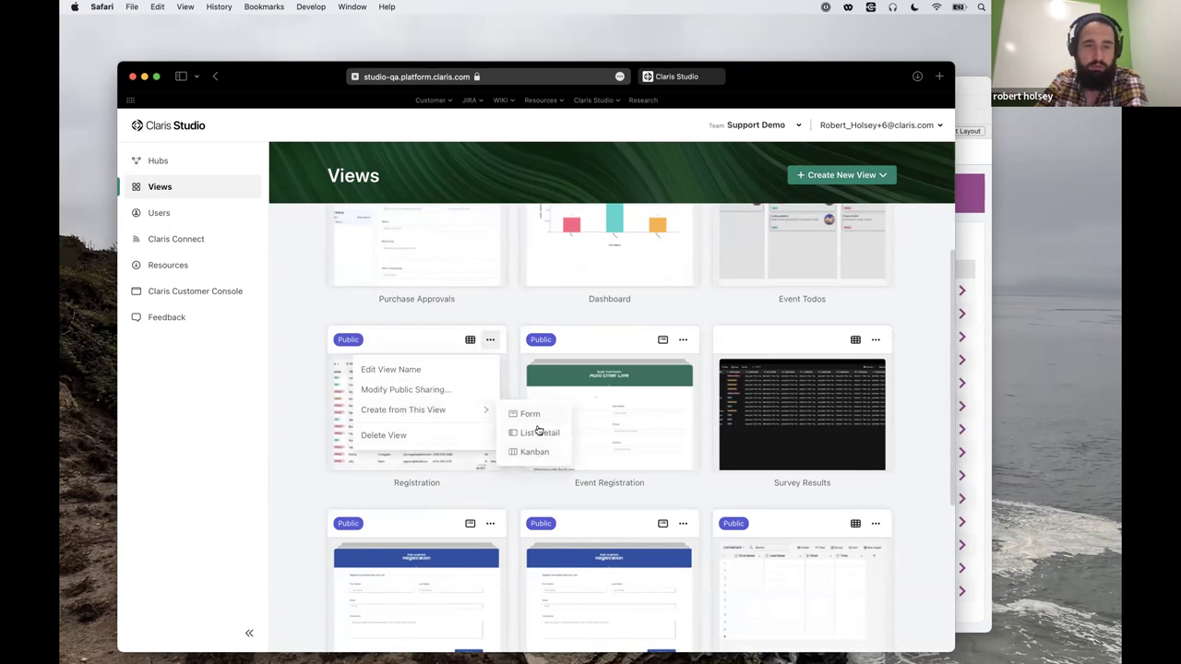
{"action": "left_click", "coordinate": [289, 445]}
{"action": "scroll", "coordinate": [378, 420], "scroll_direction": "up", "scroll_amount": 2}
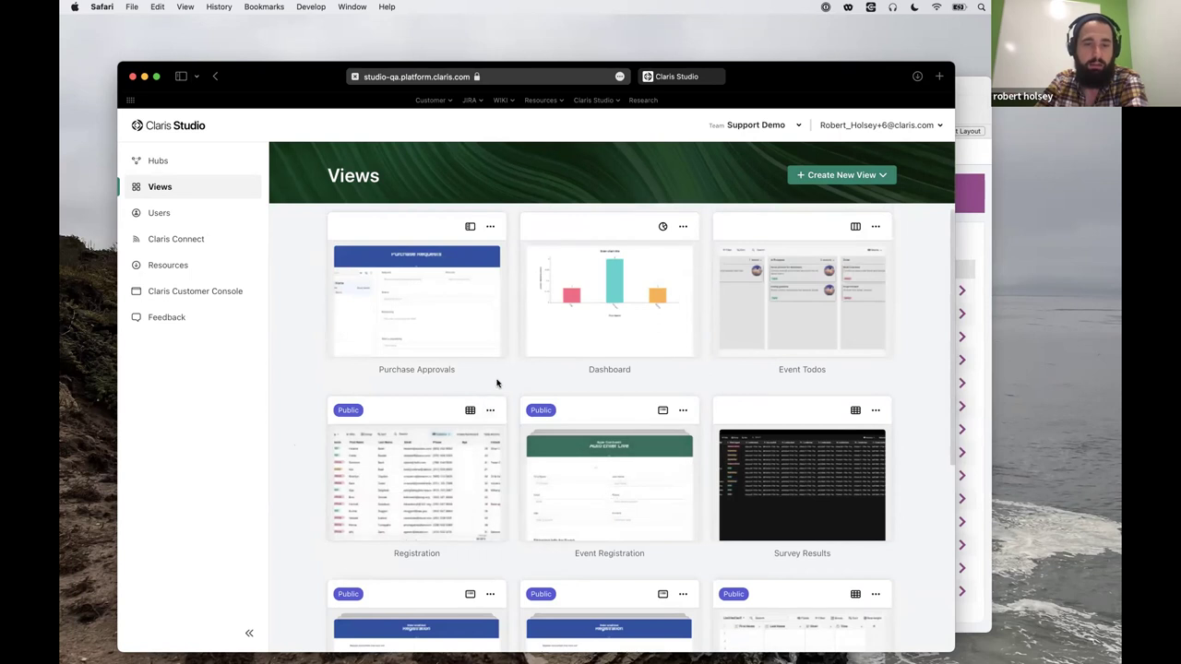
{"action": "left_click", "coordinate": [484, 407]}
{"action": "mouse_move", "coordinate": [444, 485]}
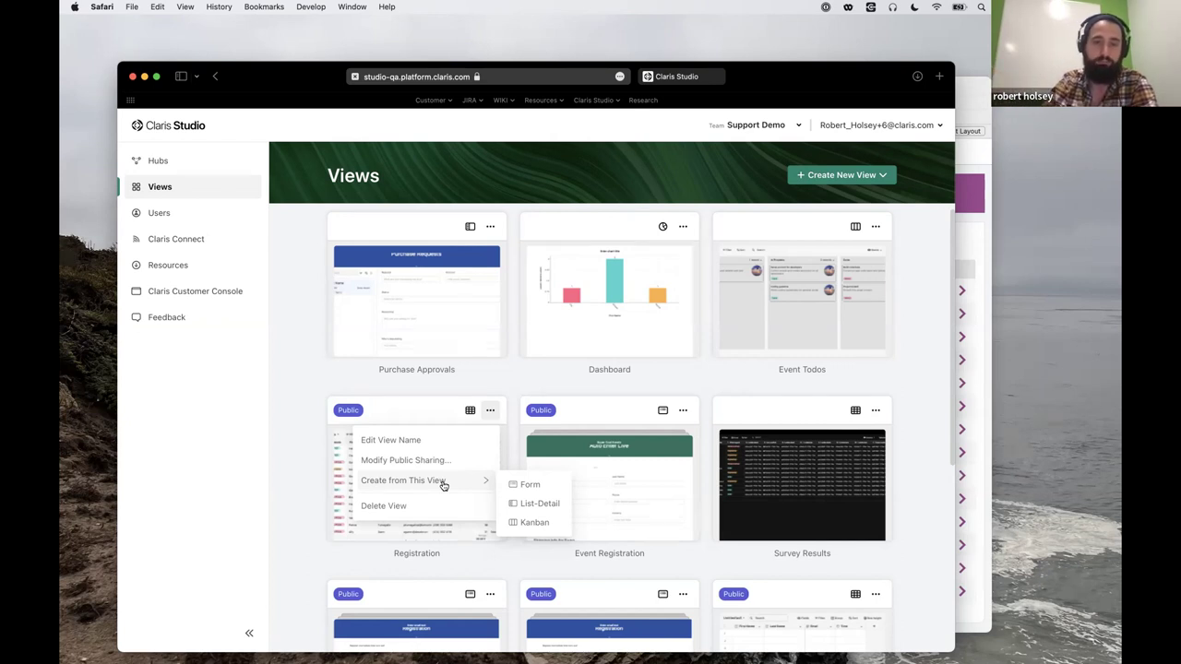
{"action": "left_click", "coordinate": [313, 362]}
{"action": "scroll", "coordinate": [327, 369], "scroll_direction": "up", "scroll_amount": 1}
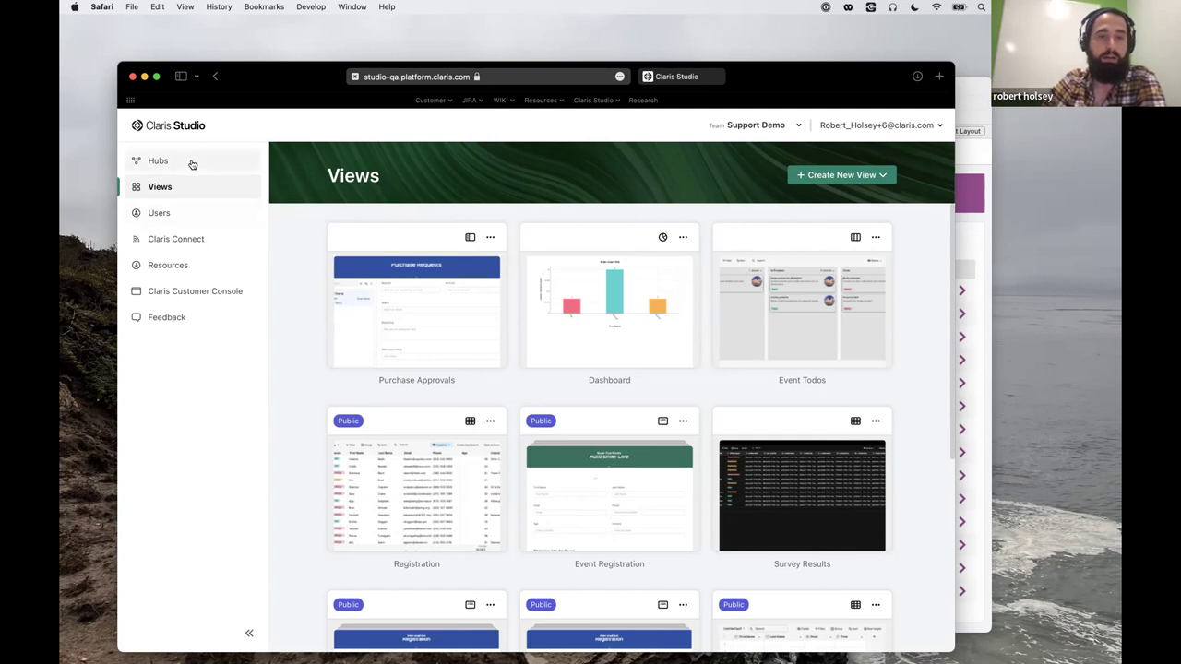
Review the team members' Manager and Member roles on the Users page and open the Hubs page.
{"action": "left_click", "coordinate": [160, 213]}
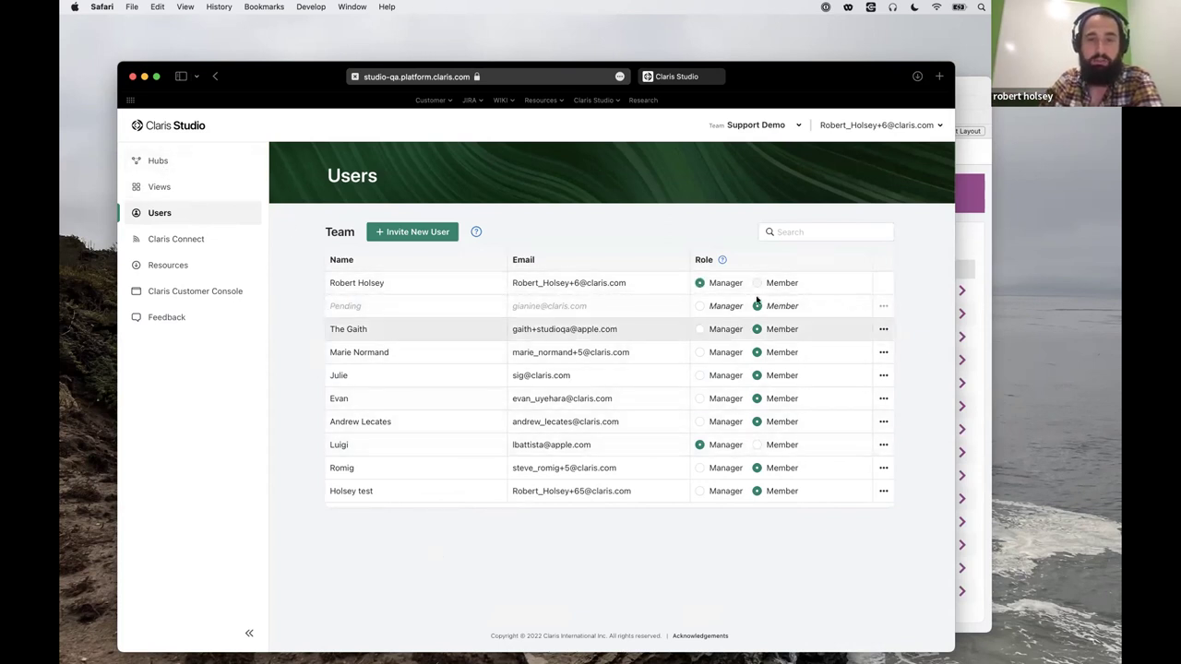
{"action": "left_click", "coordinate": [158, 161]}
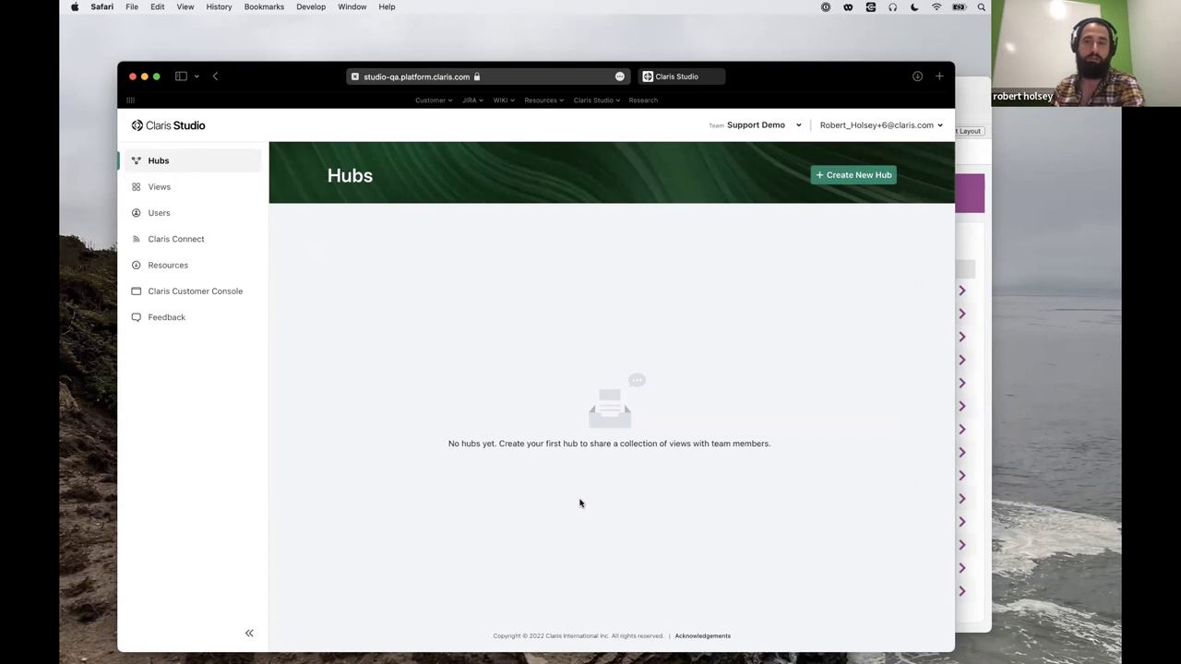
Switch to the Super Cool Events file in Claris Pro, shift its window beside the browser, and return to the Claris Studio Hubs page.
{"action": "left_click", "coordinate": [968, 83]}
{"action": "left_click_drag", "start_coordinate": [947, 85], "coordinate": [898, 85]}
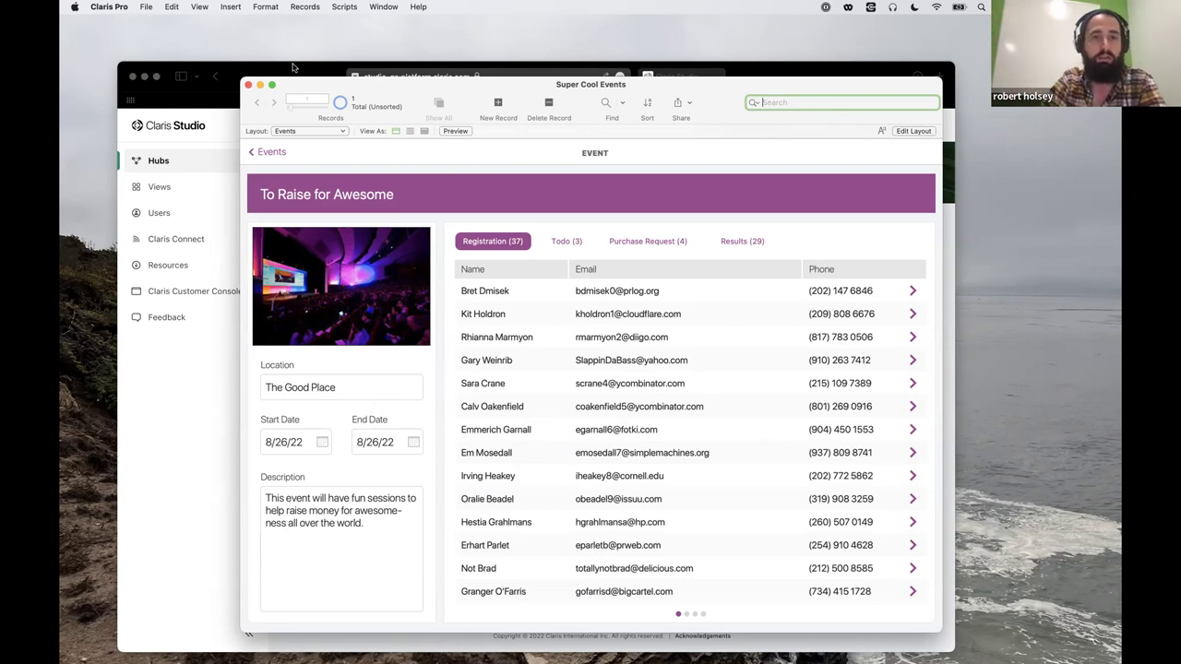
{"action": "left_click", "coordinate": [402, 77]}
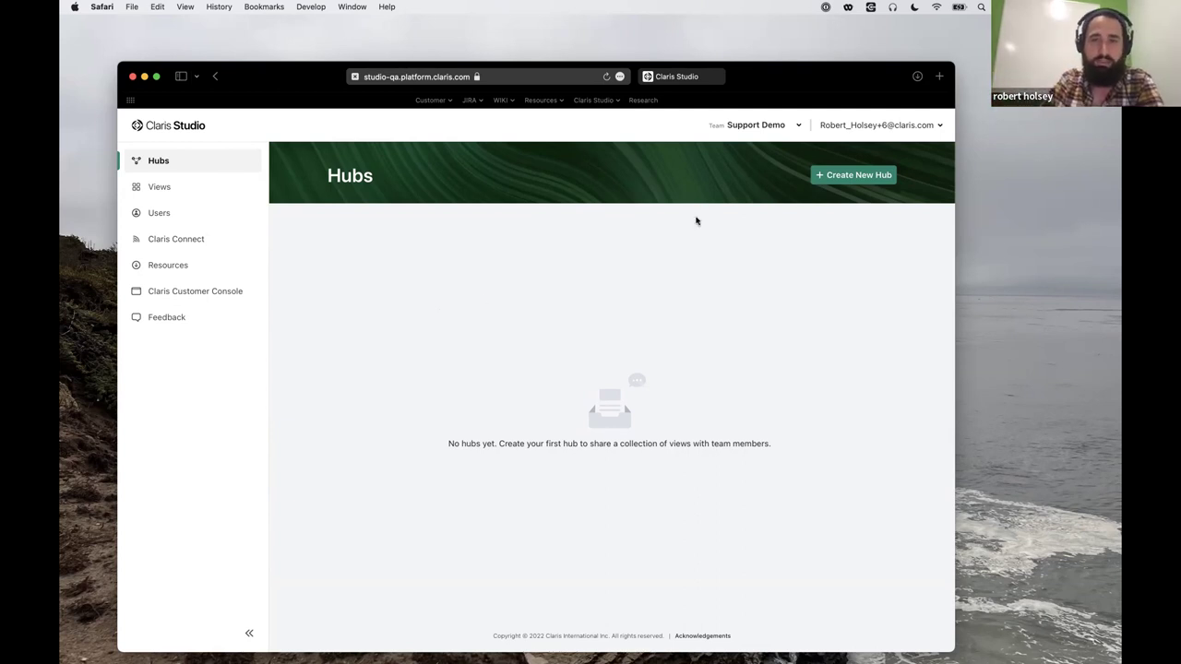
{"action": "mouse_move", "coordinate": [773, 656]}
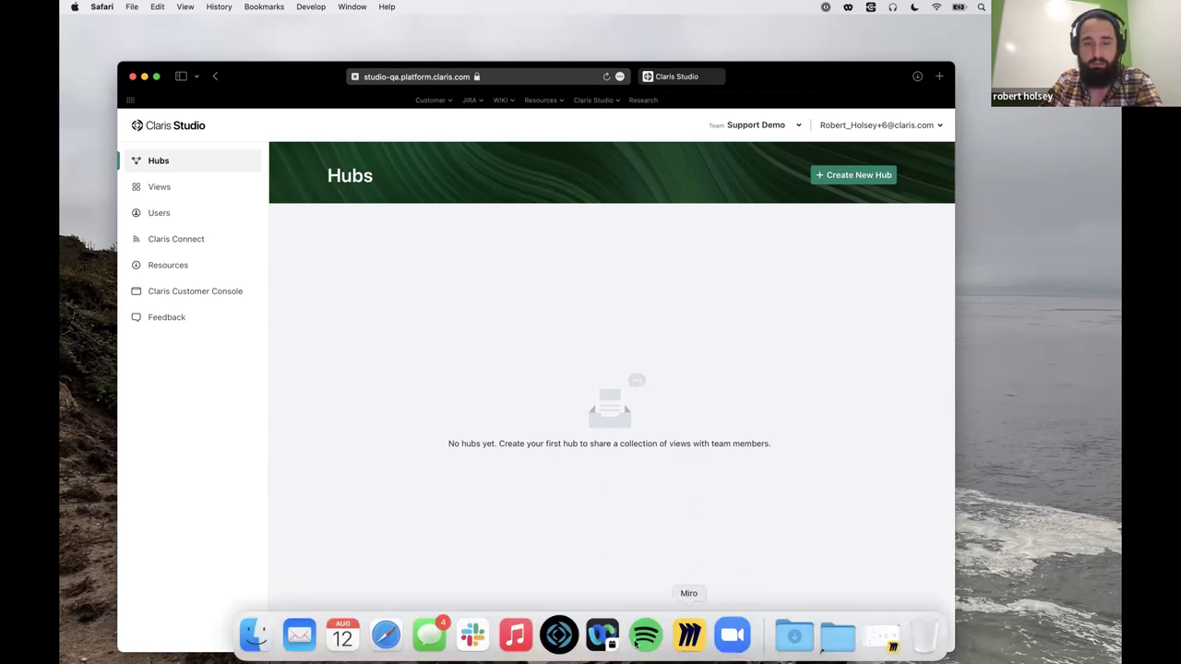
{"action": "left_click", "coordinate": [561, 636]}
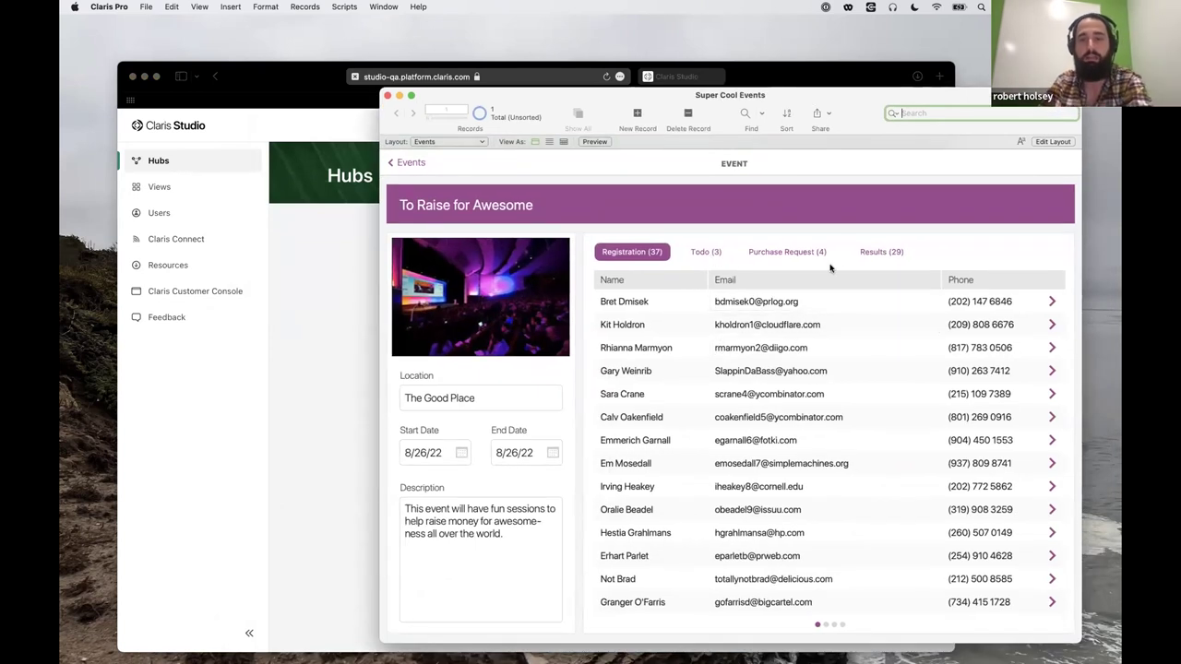
{"action": "left_click", "coordinate": [316, 329]}
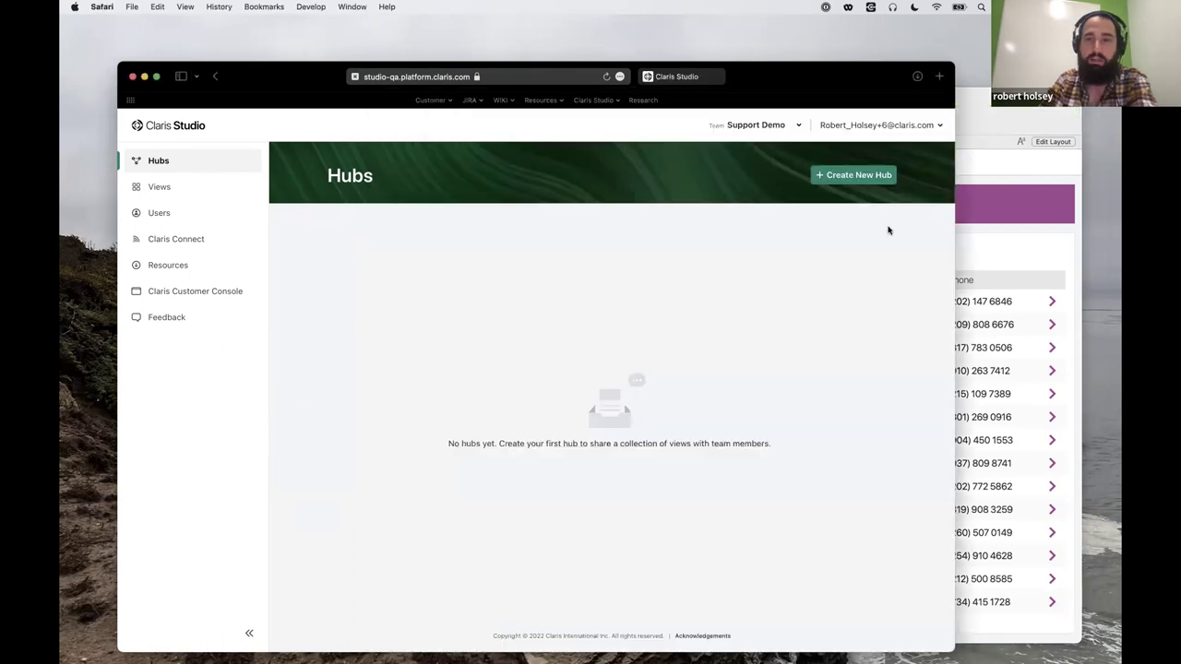
Create a new hub named Events.
{"action": "left_click", "coordinate": [851, 177]}
{"action": "left_click", "coordinate": [459, 378]}
{"action": "type", "text": "Events"}
{"action": "left_click", "coordinate": [670, 434]}
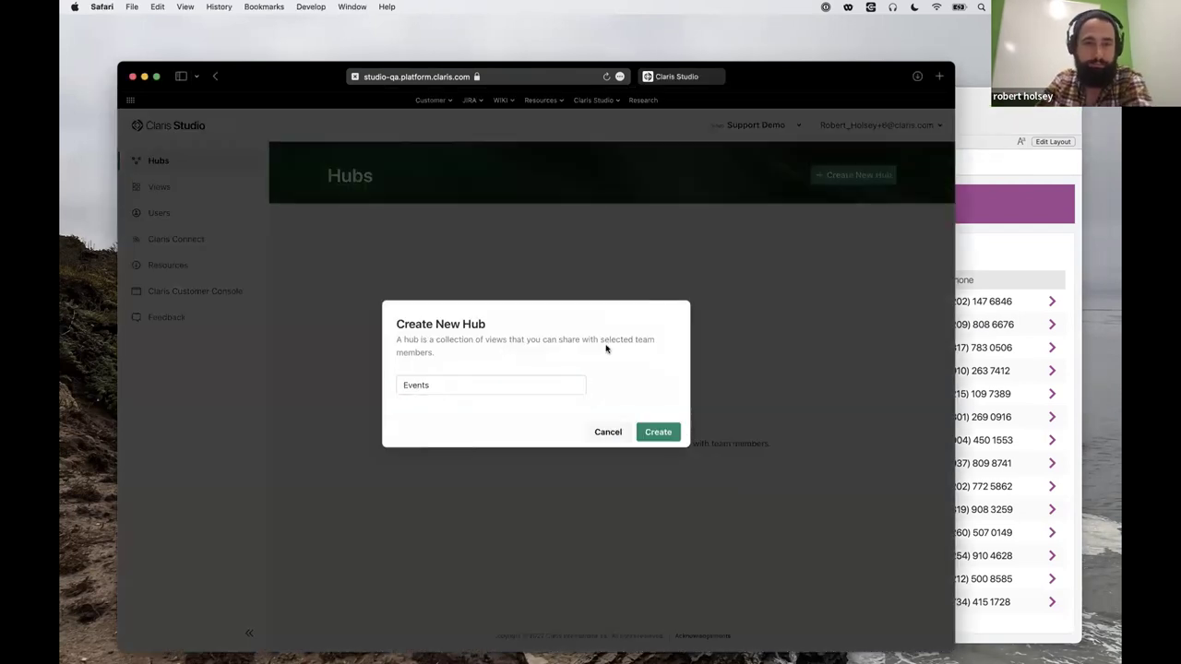
Add the Purchase Approvals and Event Todos views to the Events hub.
{"action": "left_click", "coordinate": [753, 241]}
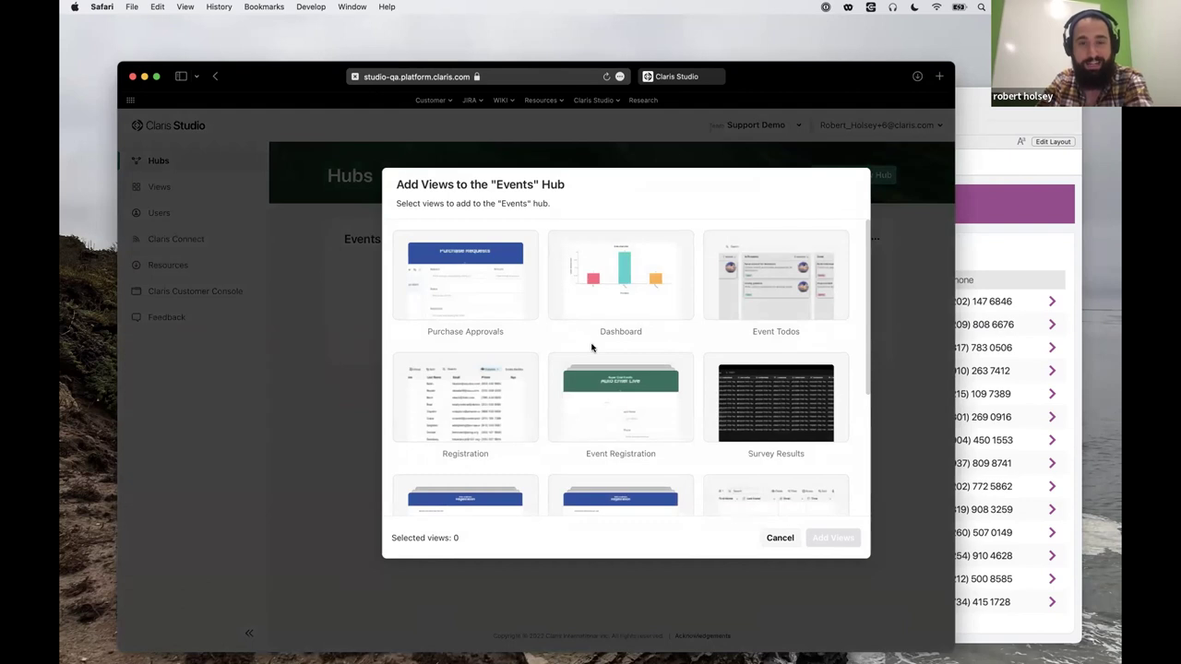
{"action": "scroll", "coordinate": [527, 340], "scroll_direction": "down", "scroll_amount": 2}
{"action": "scroll", "coordinate": [527, 339], "scroll_direction": "down", "scroll_amount": 4}
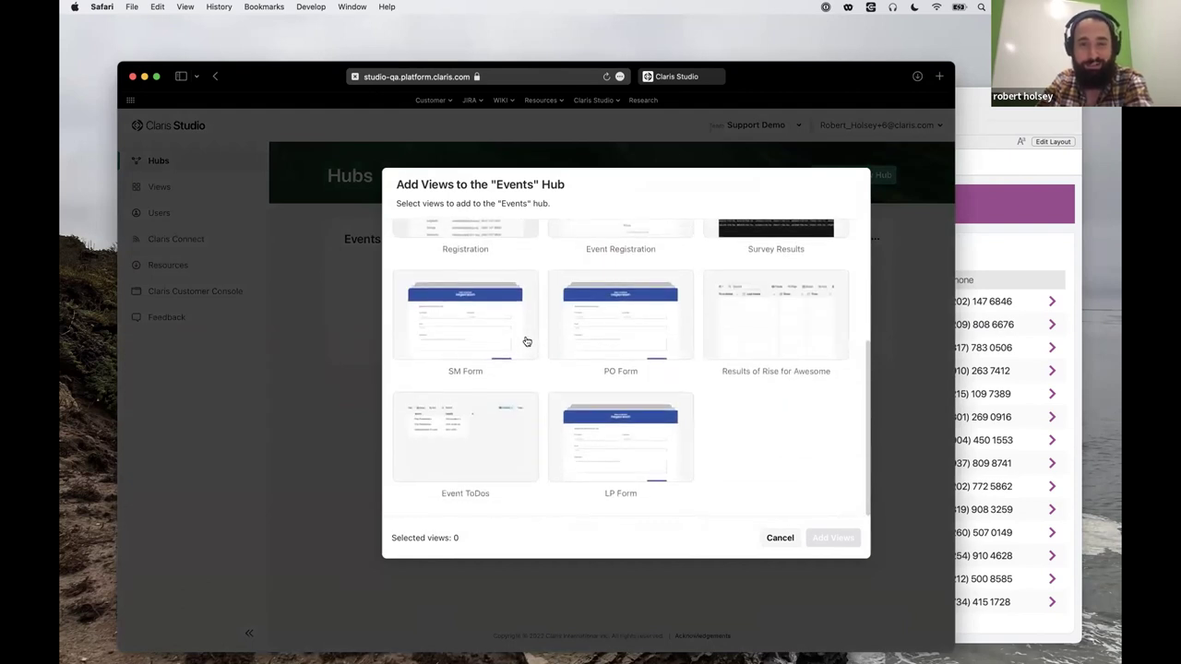
{"action": "scroll", "coordinate": [535, 343], "scroll_direction": "up", "scroll_amount": 6}
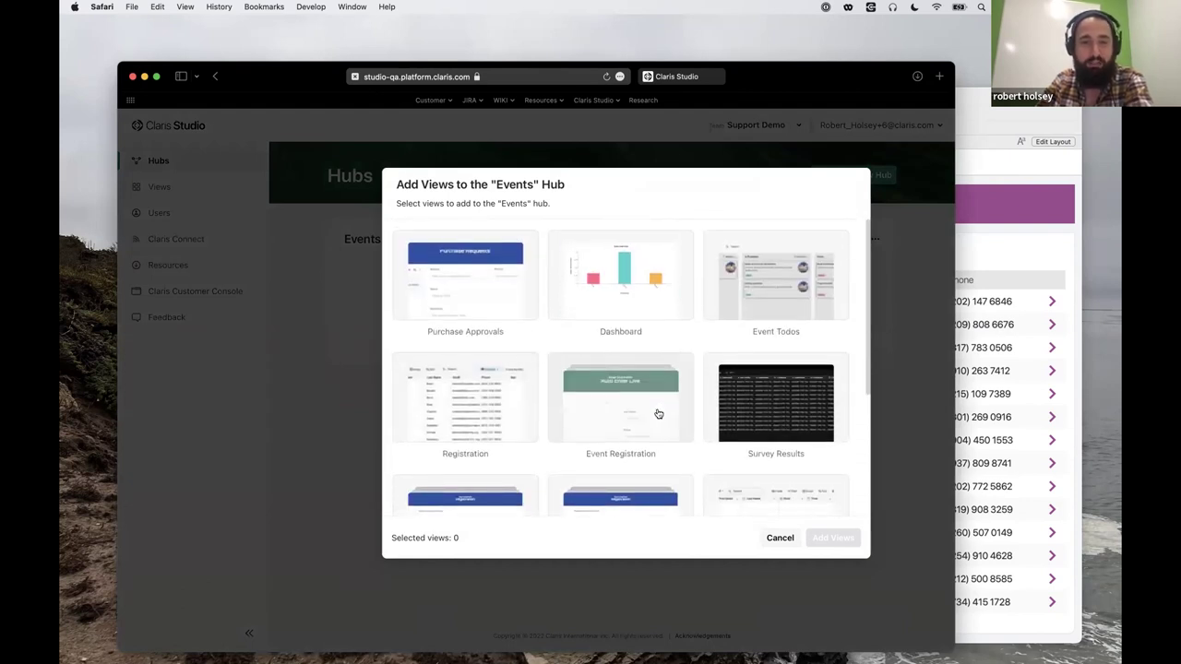
{"action": "left_click", "coordinate": [450, 290]}
{"action": "scroll", "coordinate": [651, 416], "scroll_direction": "down", "scroll_amount": 5}
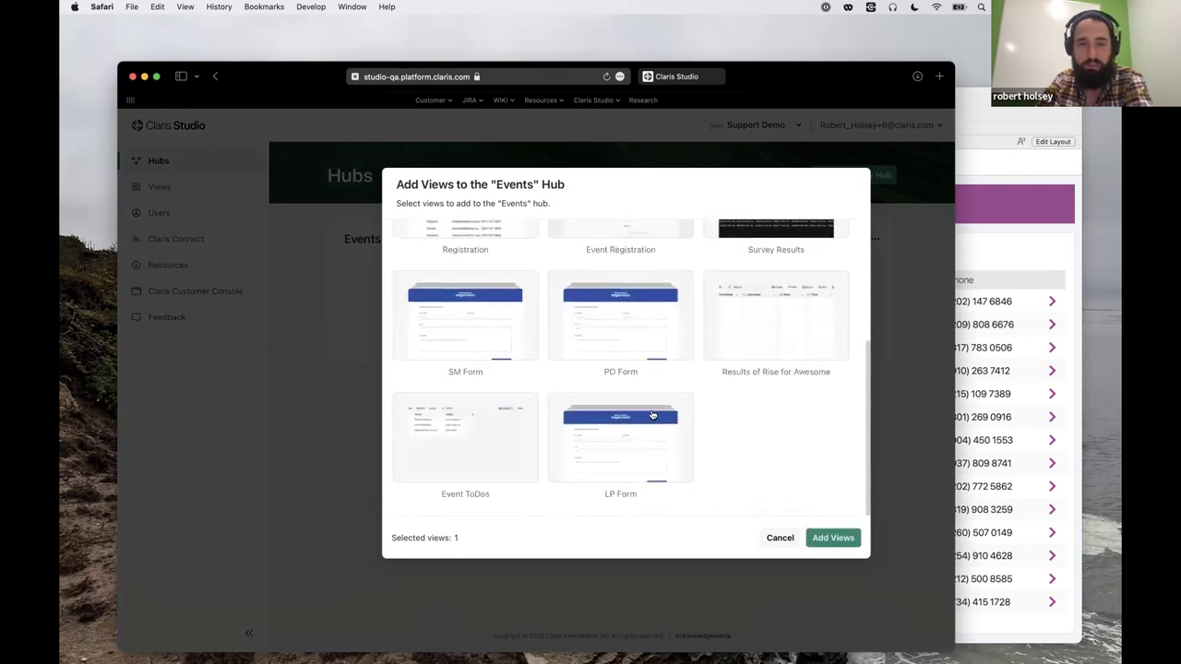
{"action": "scroll", "coordinate": [651, 416], "scroll_direction": "up", "scroll_amount": 5}
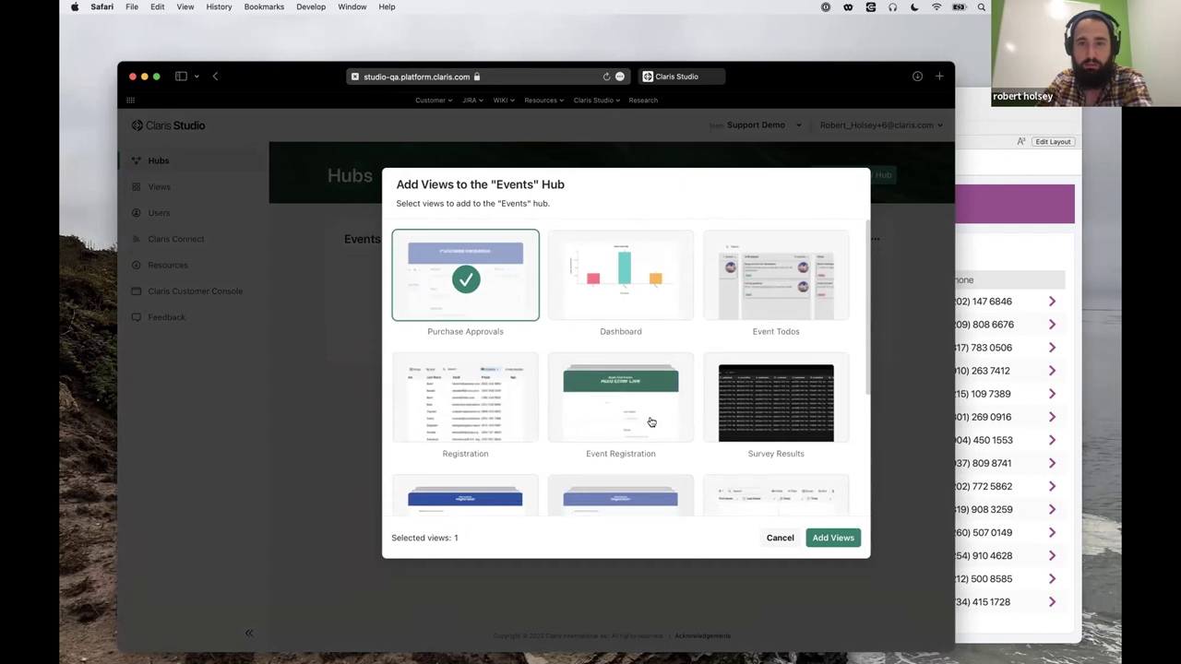
{"action": "left_click", "coordinate": [762, 232]}
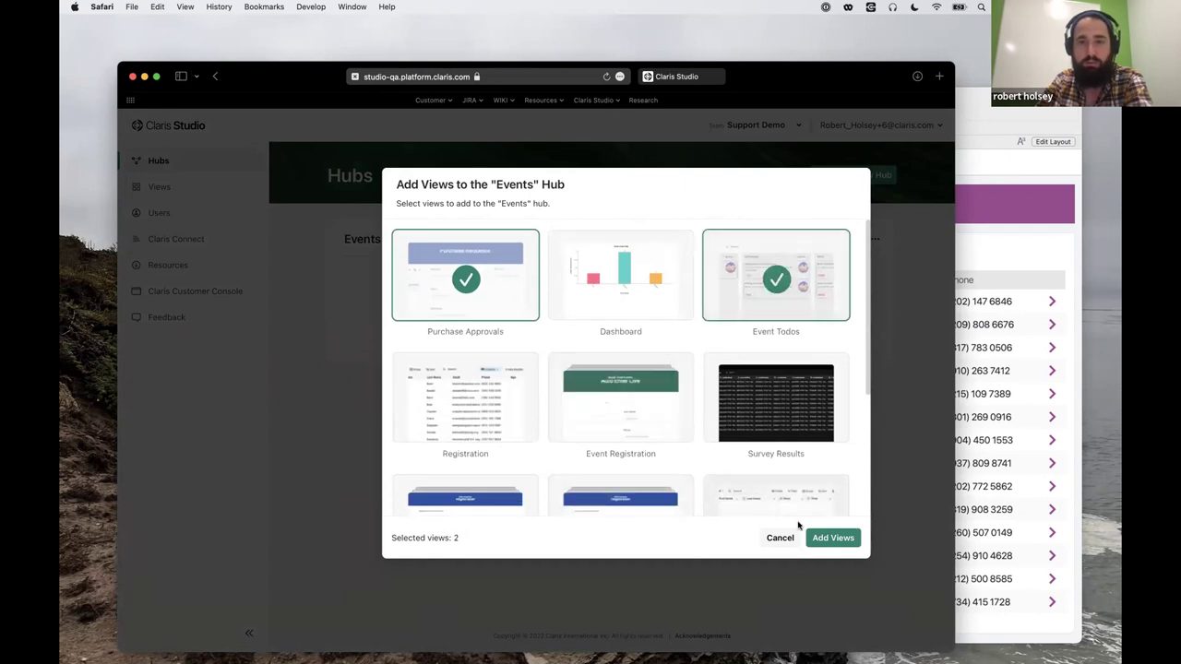
{"action": "left_click", "coordinate": [834, 542]}
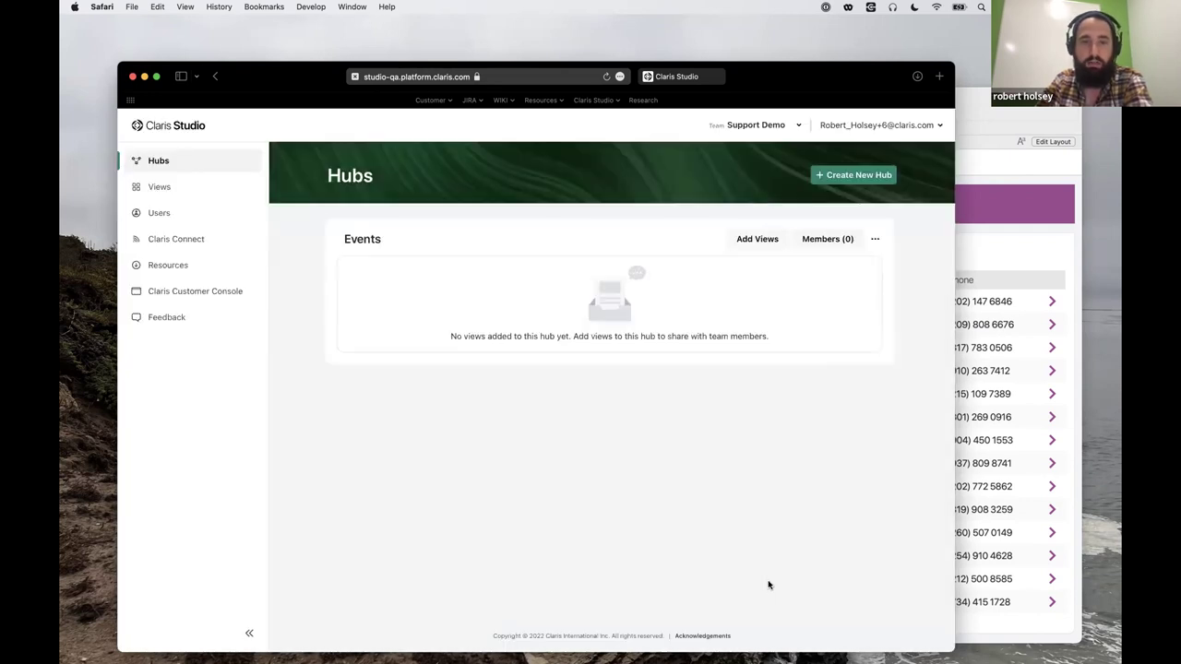
Give the test member access to the Events hub.
{"action": "left_click", "coordinate": [826, 239]}
{"action": "left_click", "coordinate": [400, 285]}
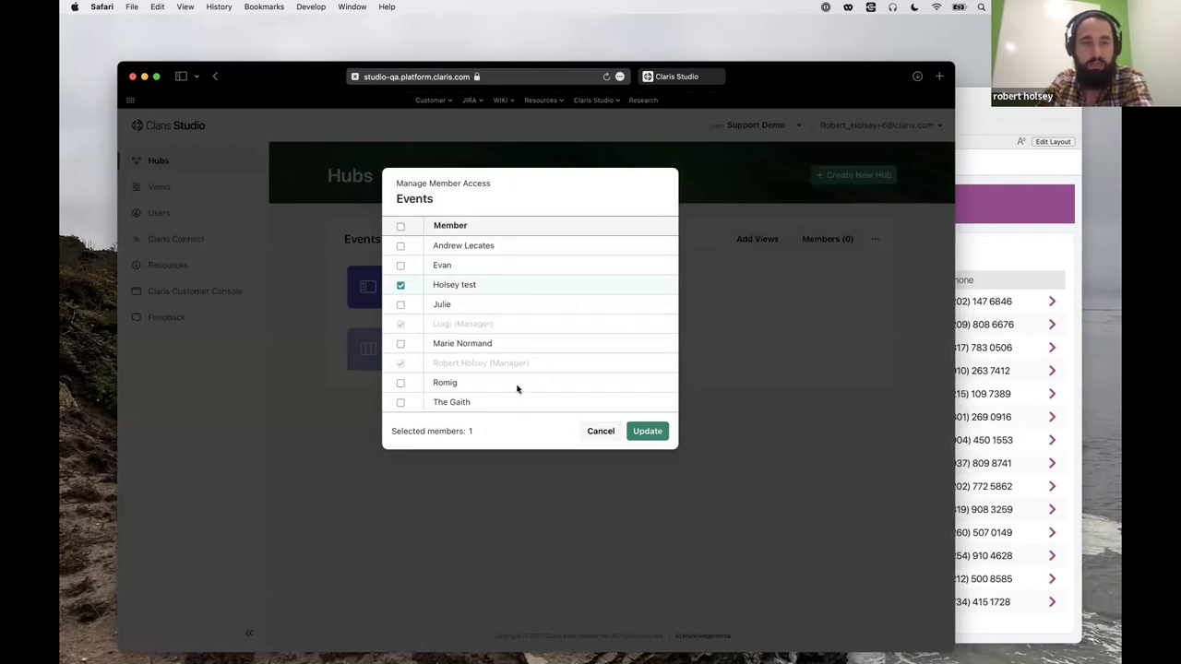
{"action": "left_click", "coordinate": [645, 431]}
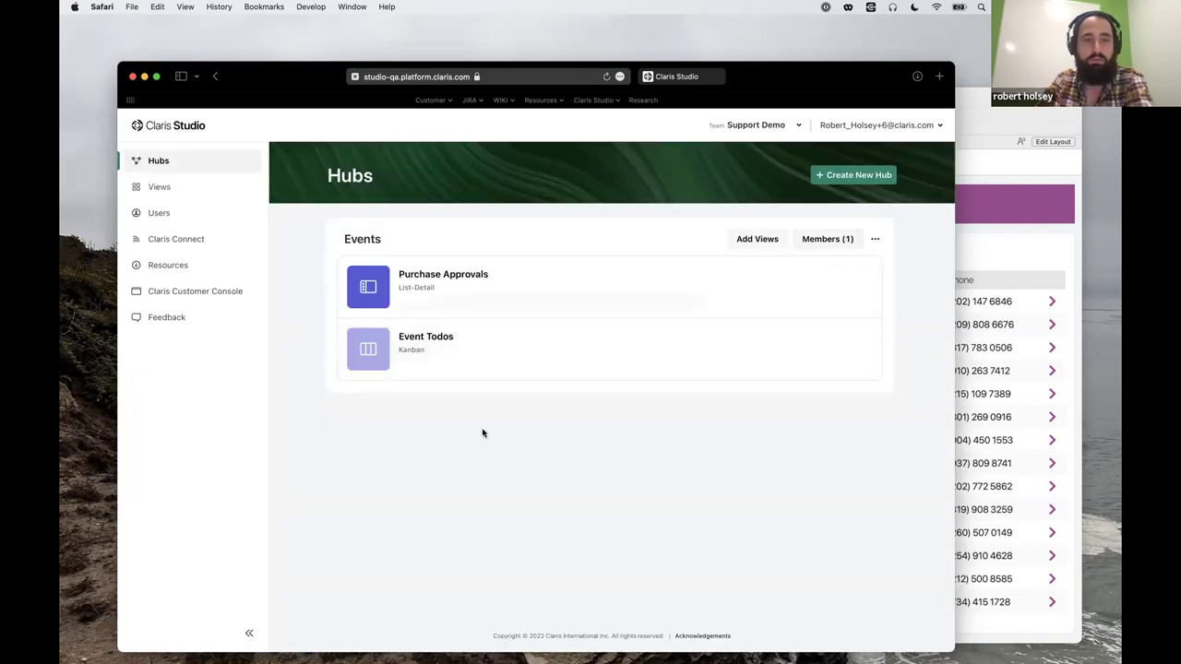
Create a second hub named Results.
{"action": "left_click", "coordinate": [859, 176]}
{"action": "left_click", "coordinate": [458, 385]}
{"action": "type", "text": "Re"}
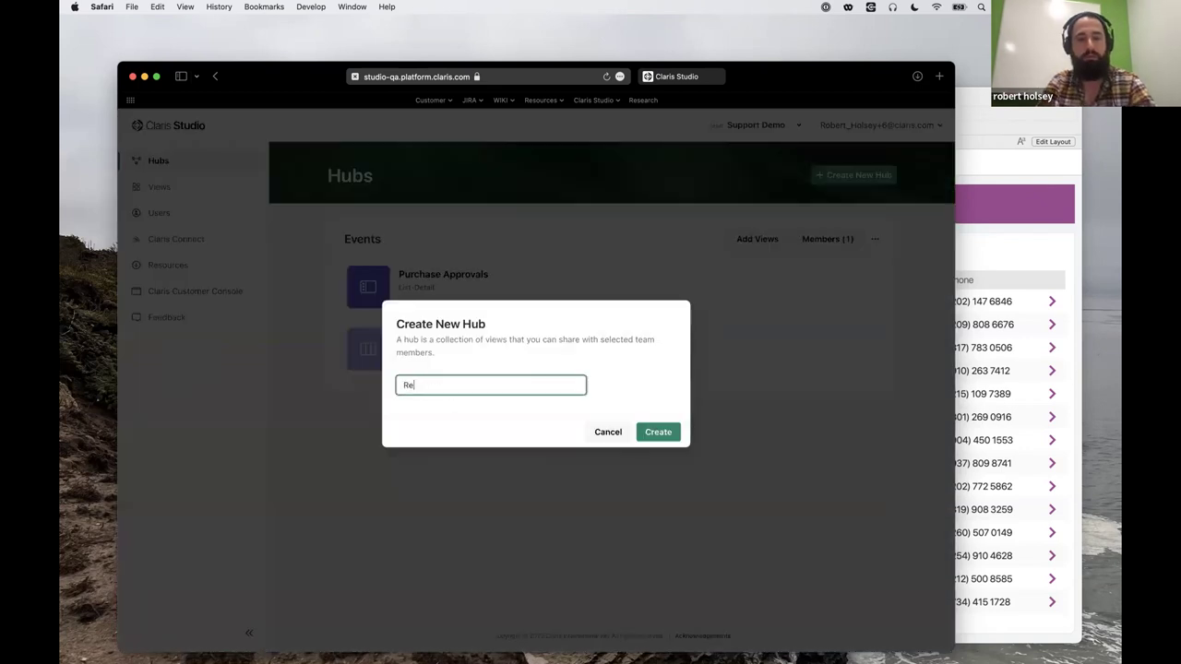
{"action": "type", "text": "sults"}
{"action": "left_click", "coordinate": [655, 432]}
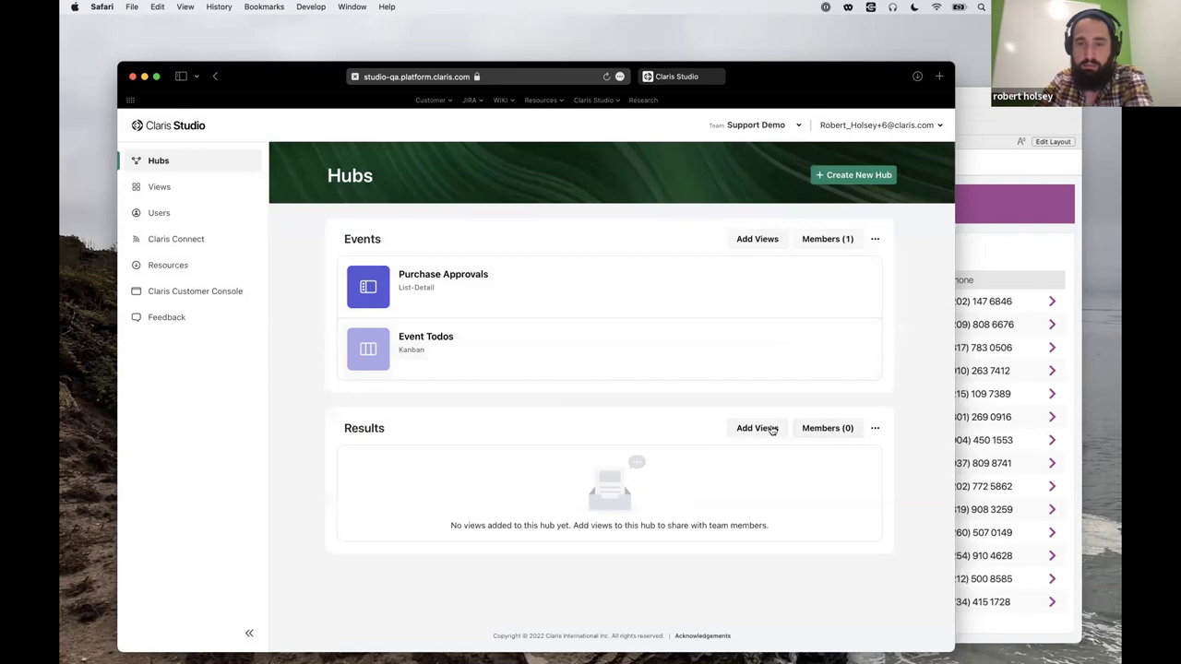
Add the Dashboard and Results of Rise for Awesome views to the Results hub.
{"action": "left_click", "coordinate": [757, 428]}
{"action": "left_click", "coordinate": [620, 272]}
{"action": "scroll", "coordinate": [635, 396], "scroll_direction": "down", "scroll_amount": 1}
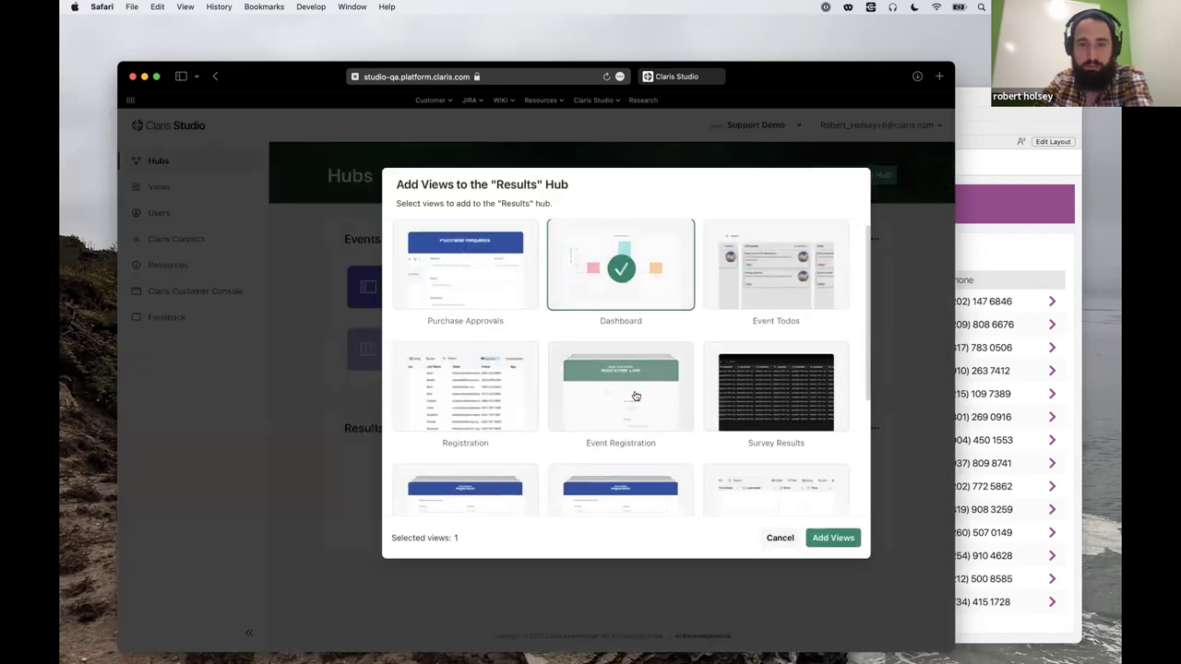
{"action": "scroll", "coordinate": [634, 395], "scroll_direction": "down", "scroll_amount": 5}
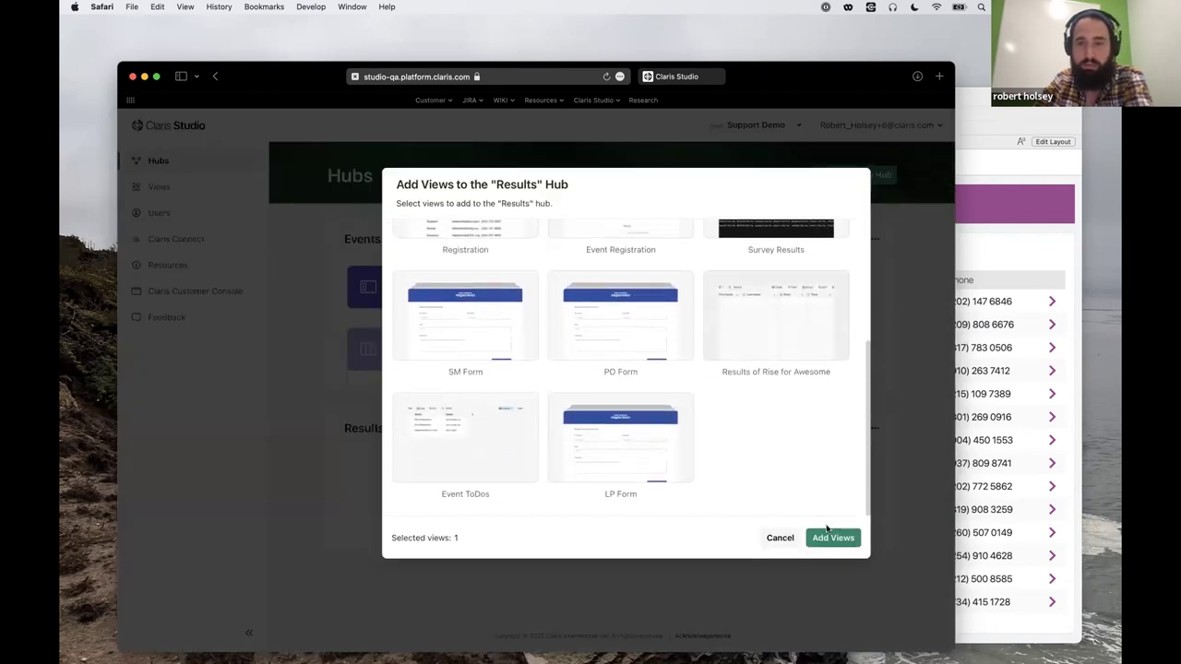
{"action": "left_click", "coordinate": [768, 339]}
{"action": "left_click", "coordinate": [827, 536]}
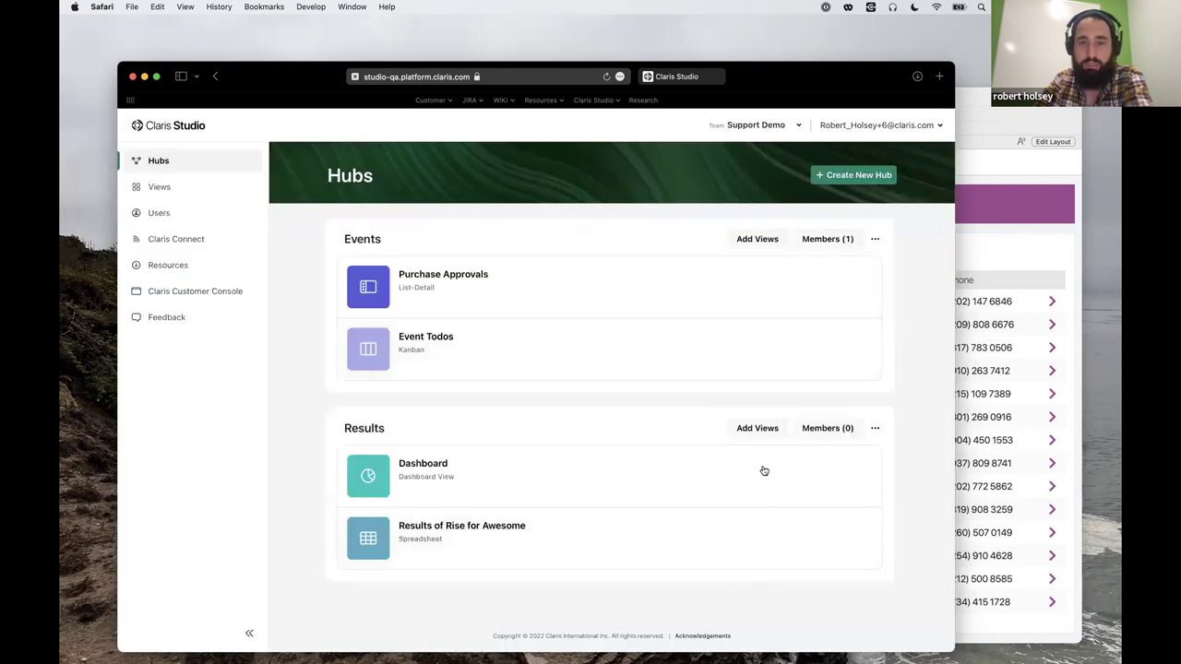
Give the test member and the member listed between the two managers access to the Results hub.
{"action": "left_click", "coordinate": [824, 430]}
{"action": "left_click", "coordinate": [400, 343]}
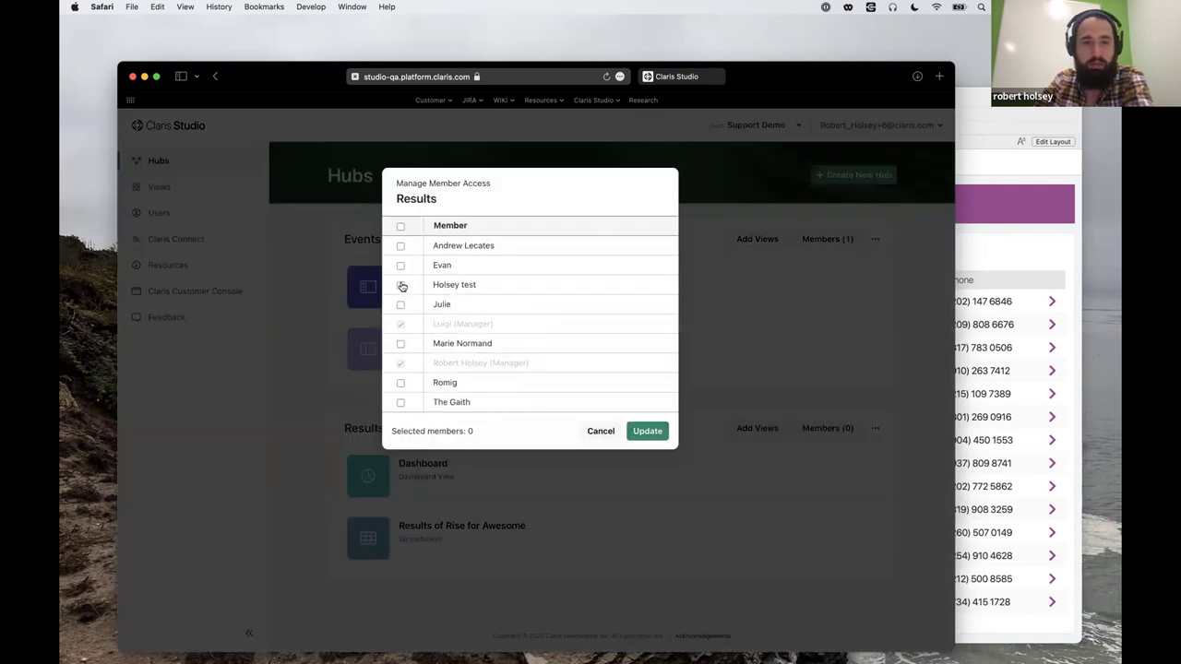
{"action": "left_click", "coordinate": [400, 284]}
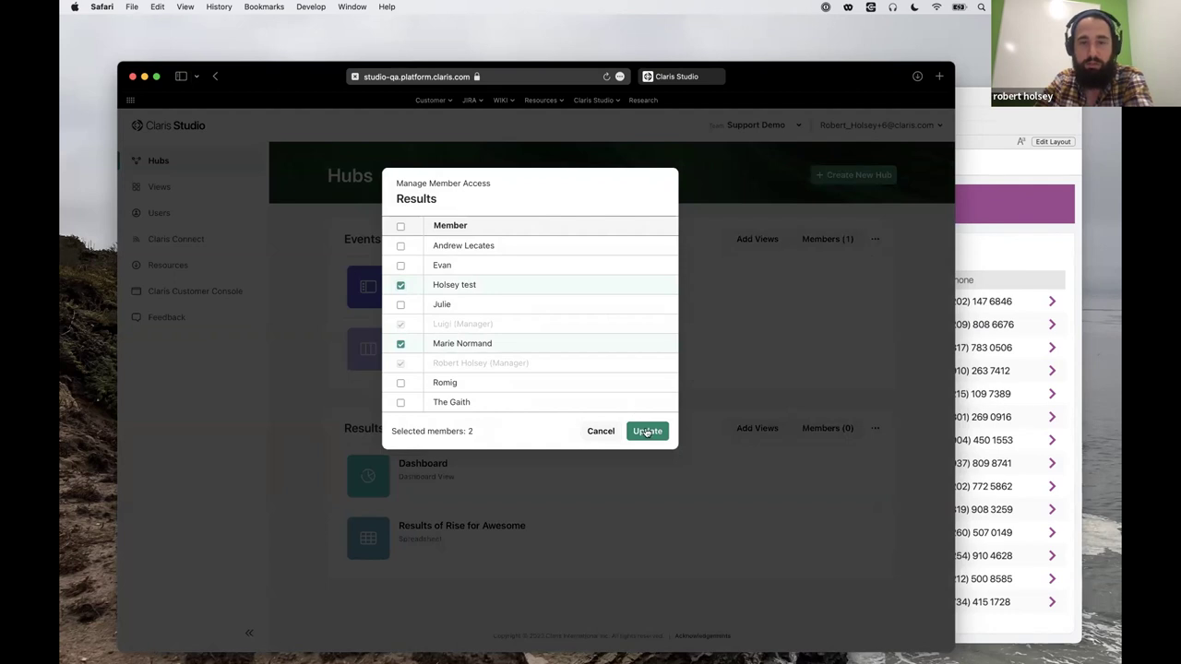
{"action": "left_click", "coordinate": [647, 431]}
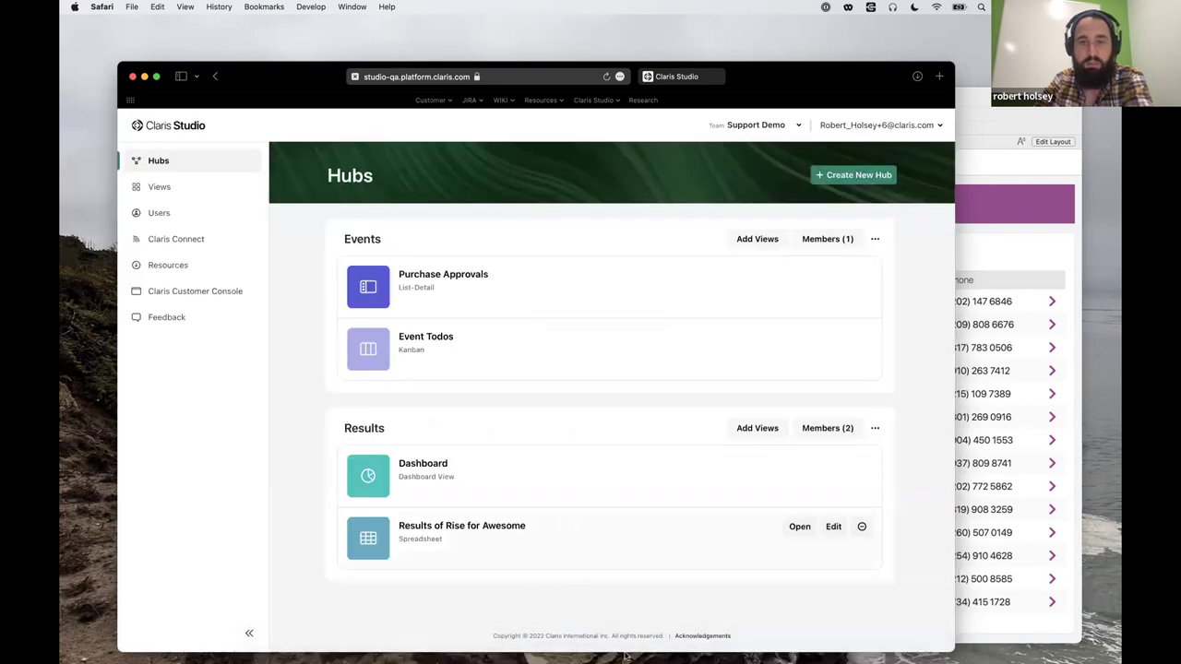
Check which management options the Events hub offers.
{"action": "left_click", "coordinate": [874, 238]}
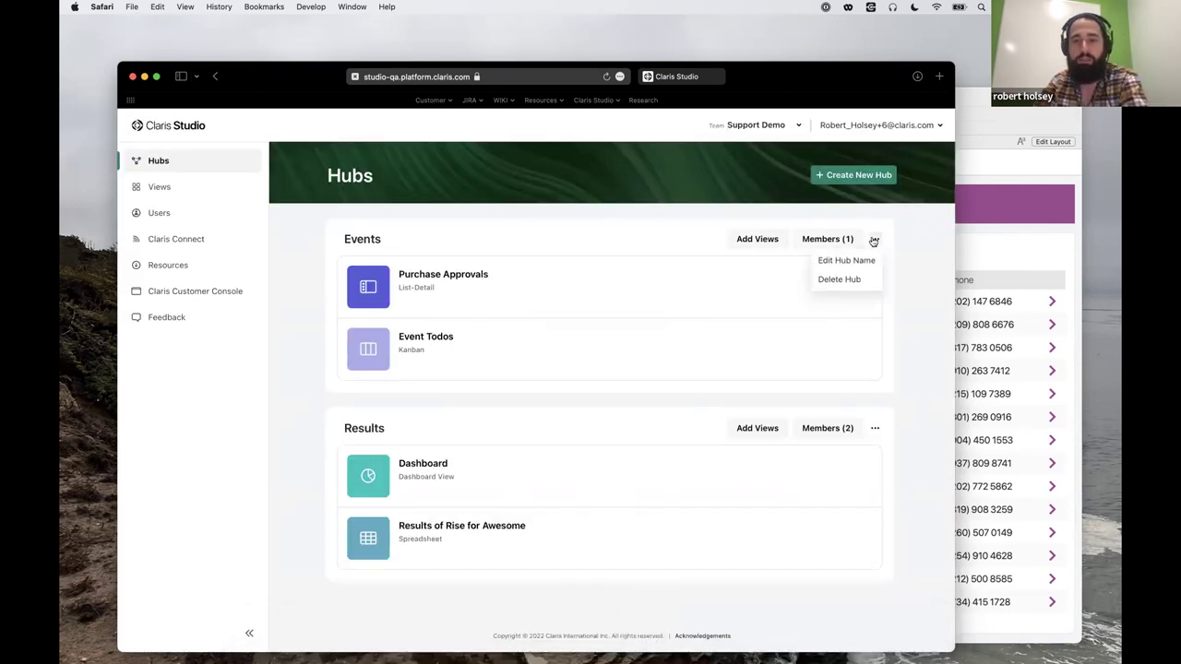
{"action": "left_click", "coordinate": [934, 330]}
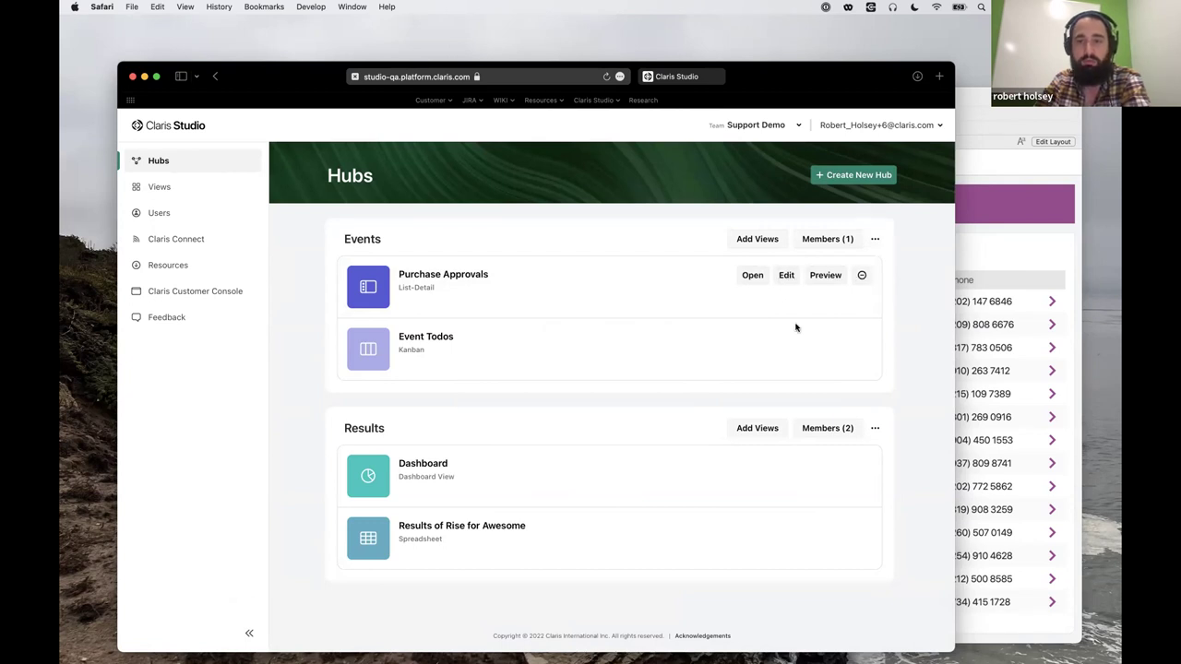
Launch Chrome and cut the Claris Studio hubs address from Safari's address field.
{"action": "mouse_move", "coordinate": [827, 659]}
{"action": "key", "text": "super+space"}
{"action": "type", "text": "chrome"}
{"action": "key", "text": "Return"}
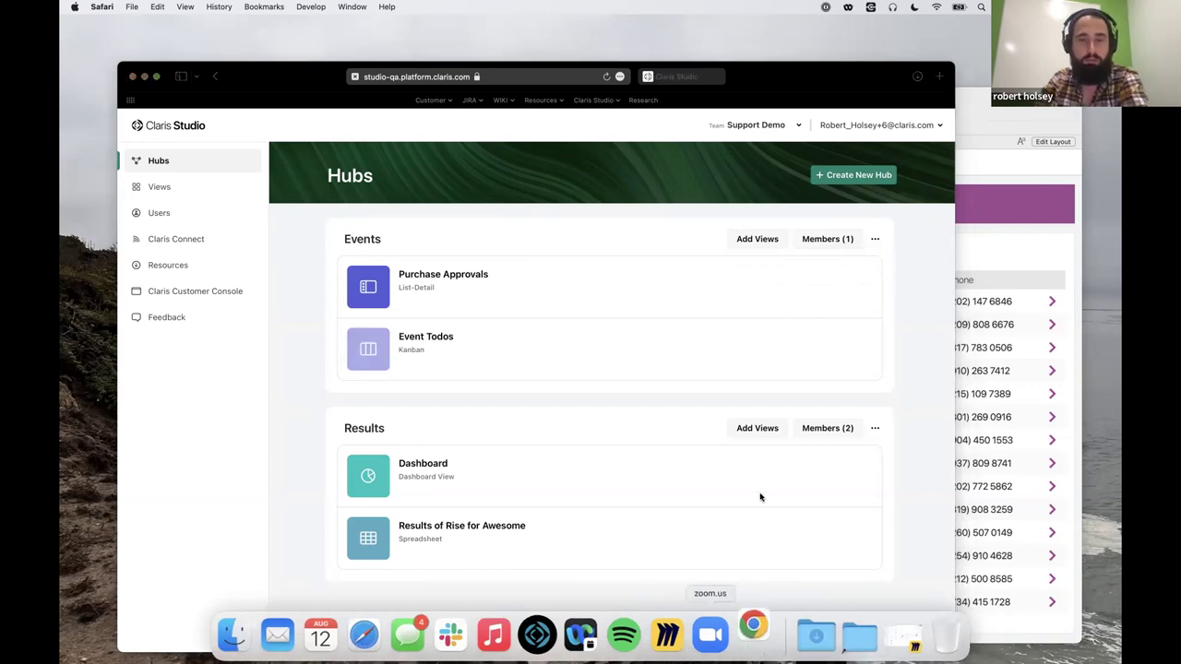
{"action": "left_click", "coordinate": [394, 77]}
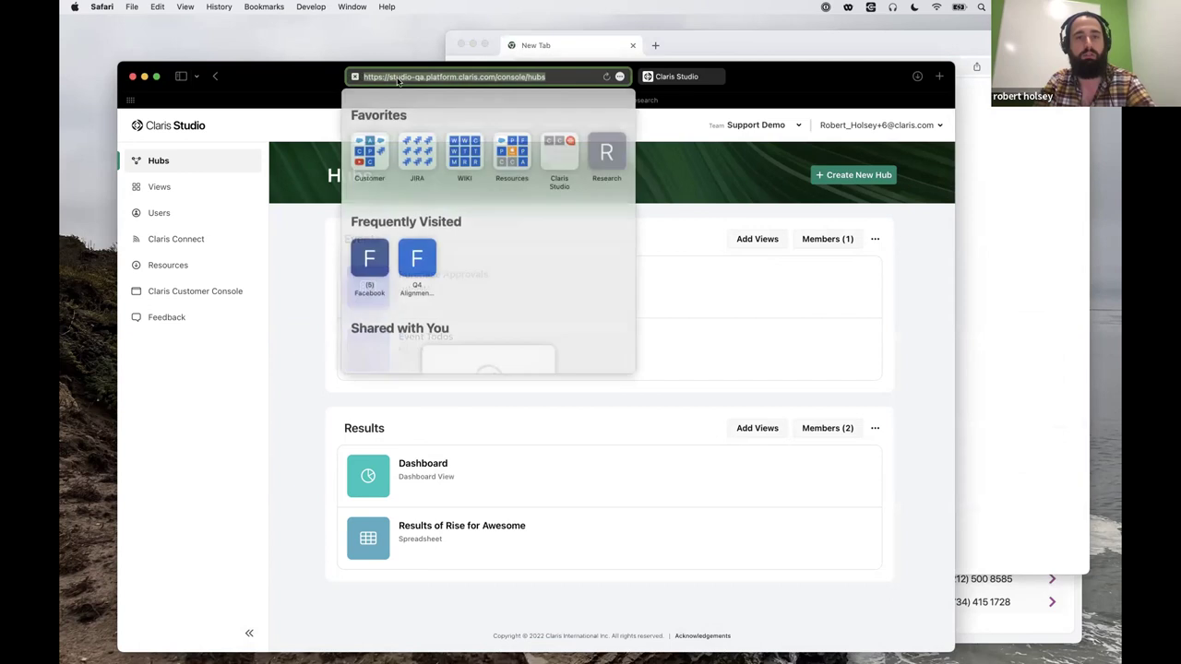
{"action": "key", "text": "BackSpace"}
Load studio-qa.platform.claris.com/console/hubs in Chrome and sign in to the test member's account with the prefilled credentials.
{"action": "left_click", "coordinate": [1035, 351]}
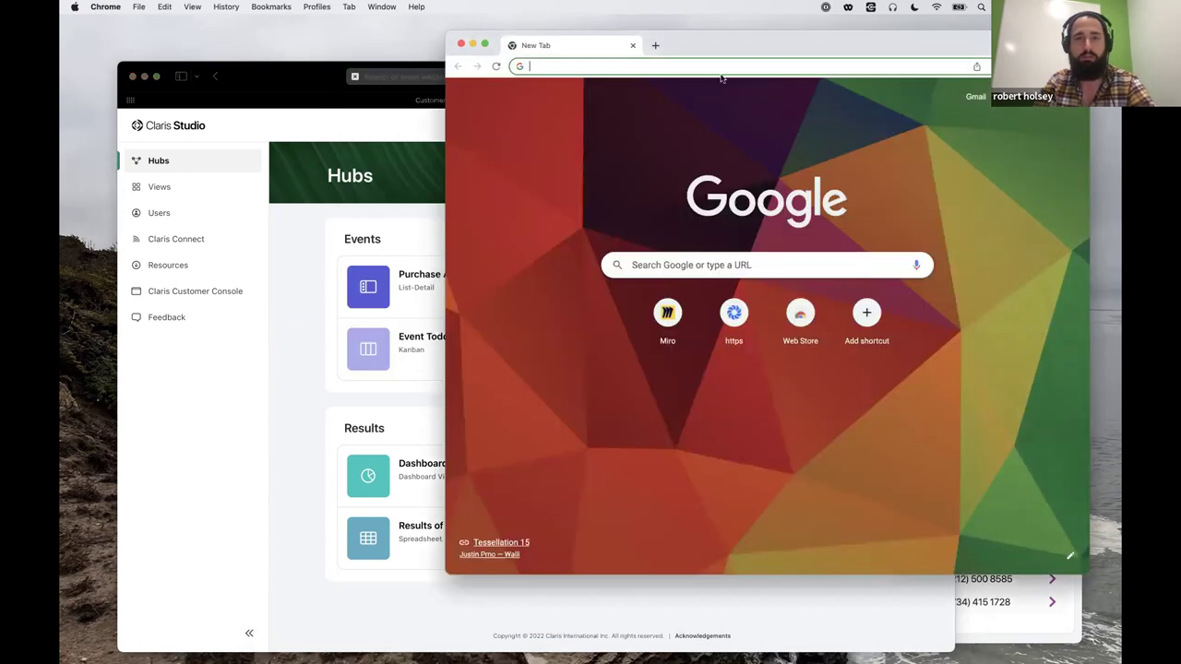
{"action": "type", "text": "https://studio-qa.platform.claris.com/console/hubs"}
{"action": "key", "text": "Return"}
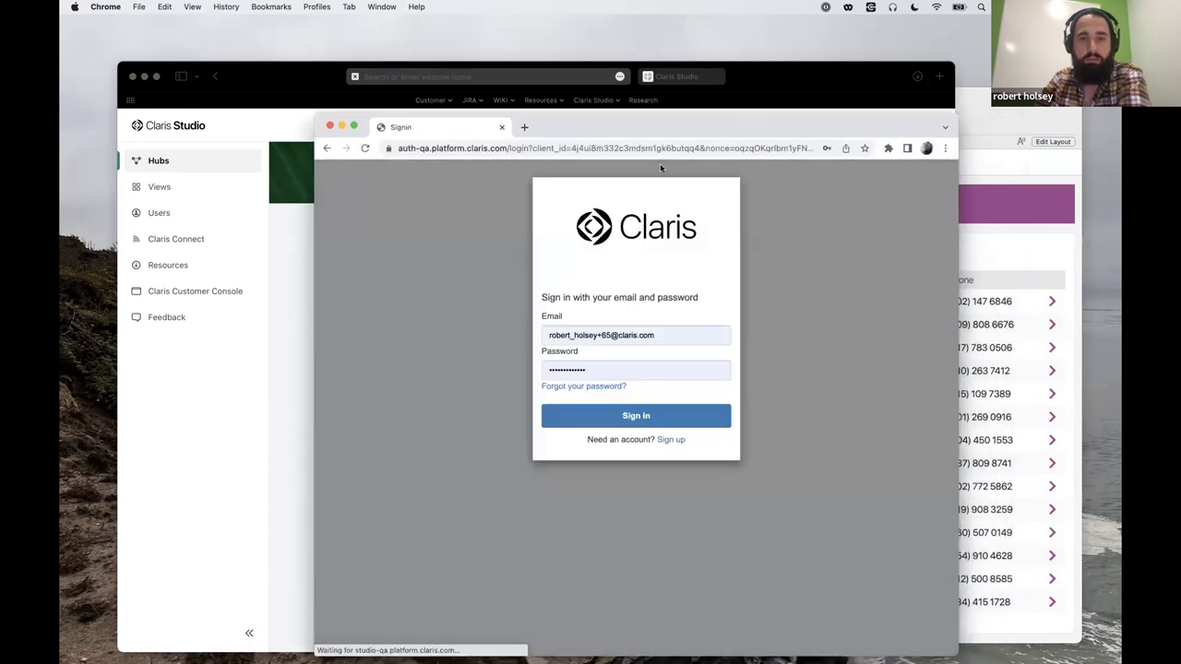
{"action": "left_click", "coordinate": [614, 415]}
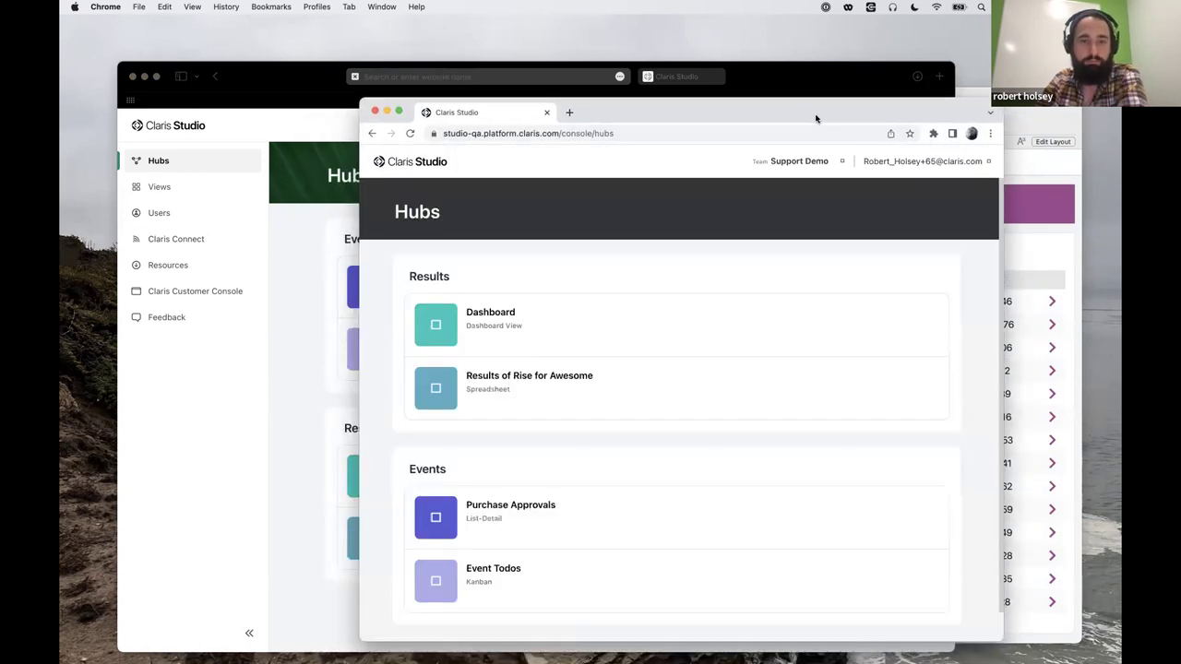
{"action": "left_click_drag", "start_coordinate": [816, 118], "coordinate": [732, 99]}
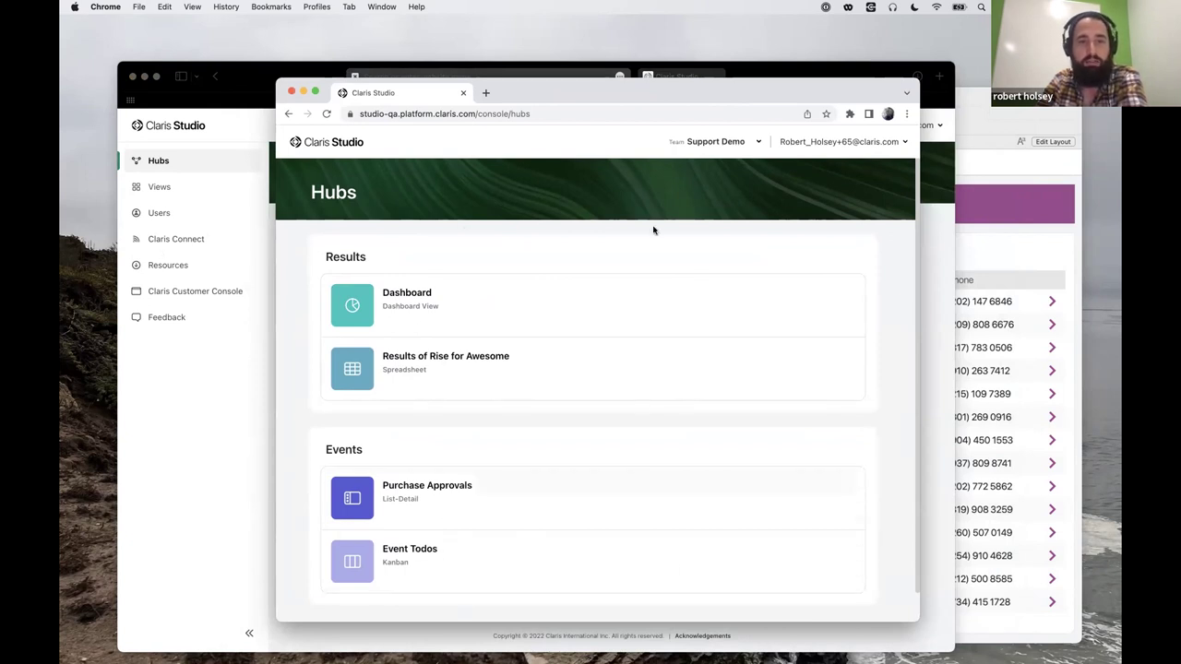
View the Dashboard from the Results hub as the test member and return to the Hubs page.
{"action": "left_click", "coordinate": [507, 310]}
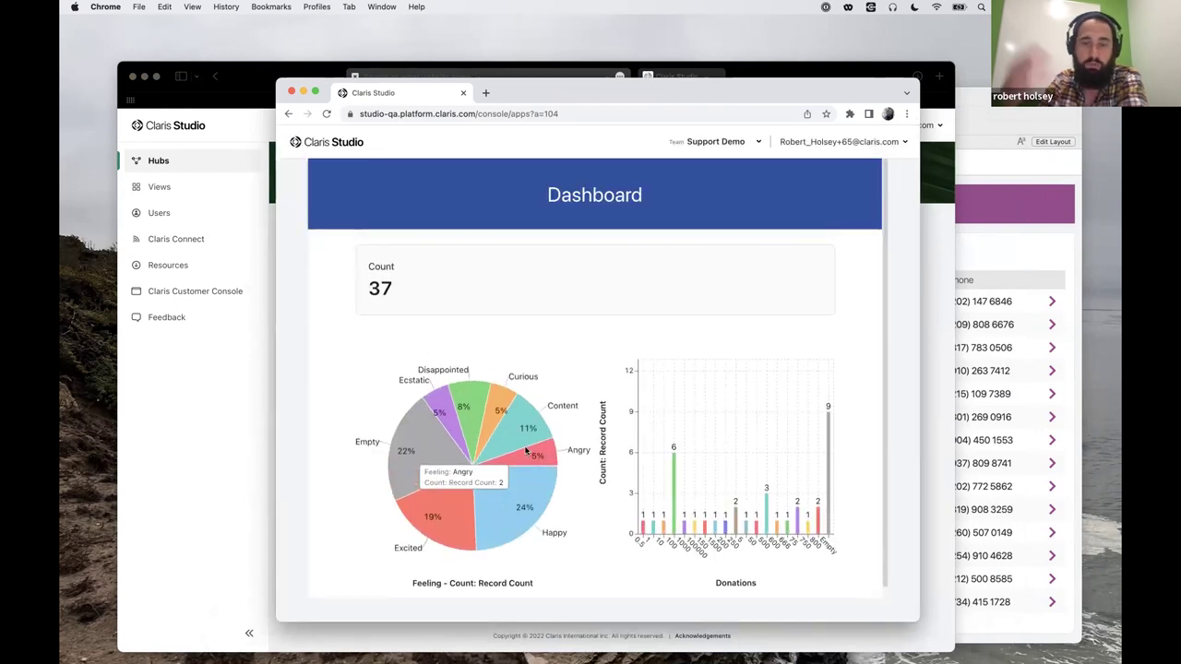
{"action": "left_click", "coordinate": [336, 147]}
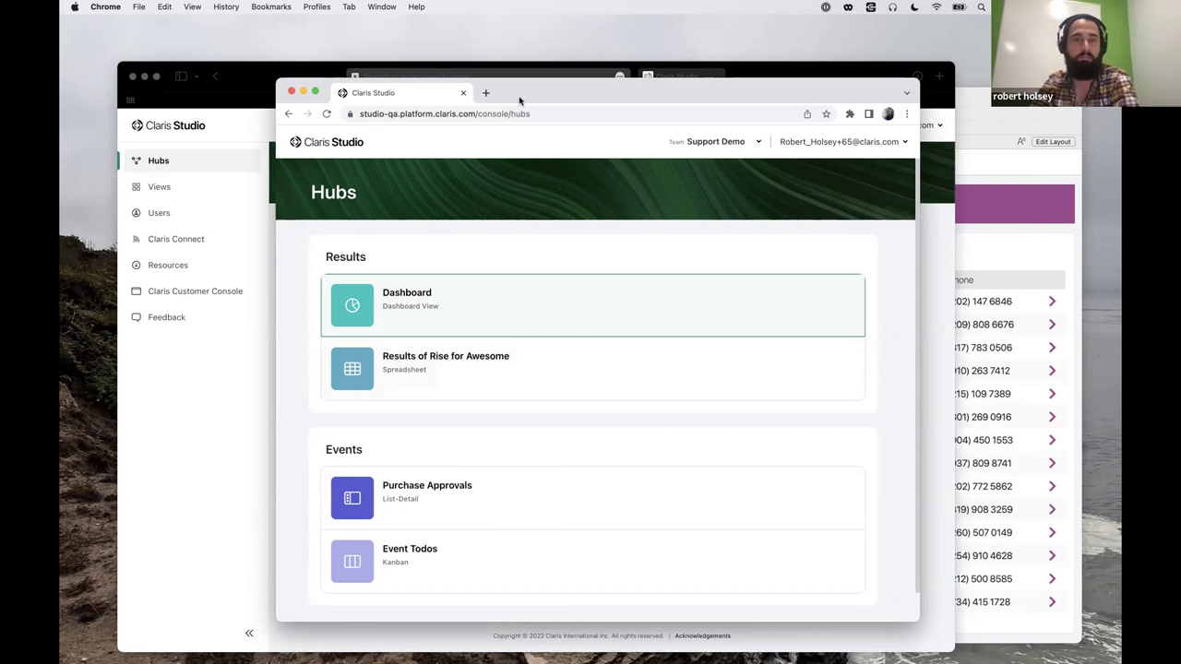
{"action": "left_click_drag", "start_coordinate": [548, 104], "coordinate": [569, 114]}
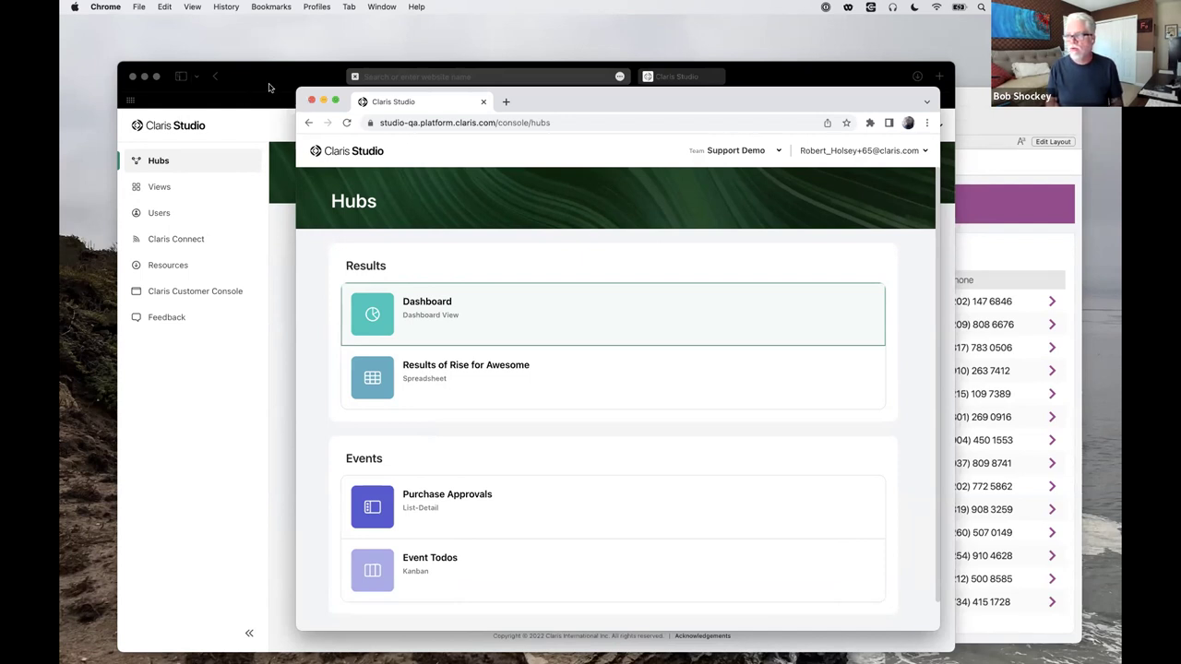
Switch back to Safari and open the Event Registration form's workflow from the Views page.
{"action": "left_click", "coordinate": [277, 92]}
{"action": "left_click", "coordinate": [159, 185]}
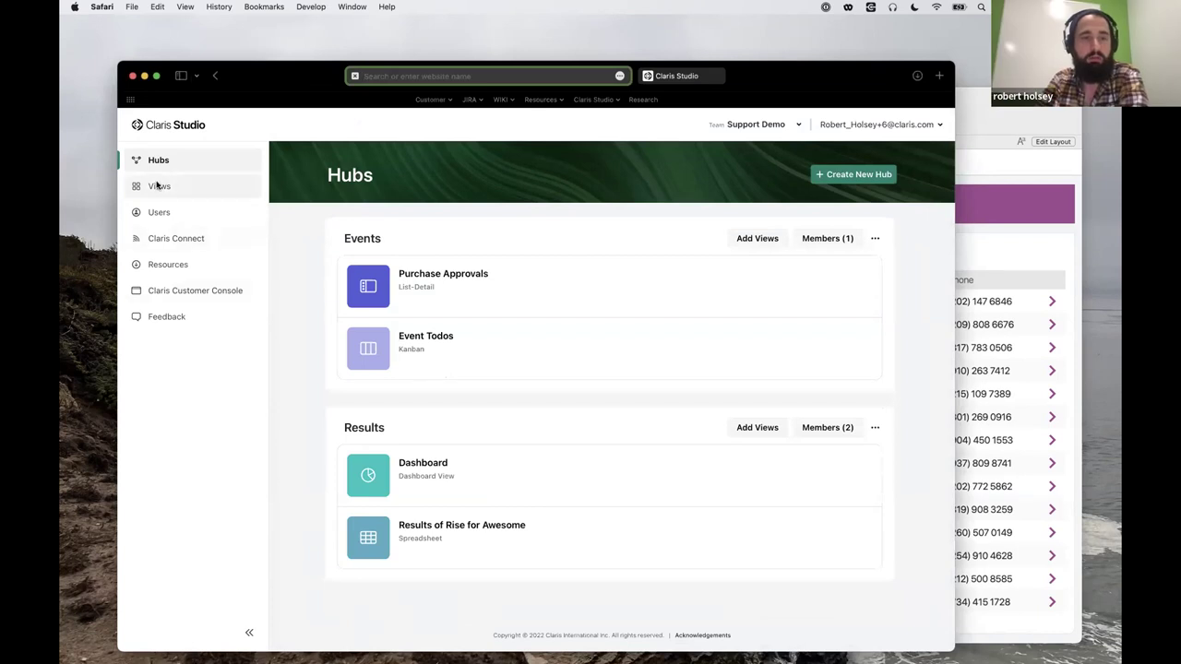
{"action": "scroll", "coordinate": [553, 424], "scroll_direction": "down", "scroll_amount": 5}
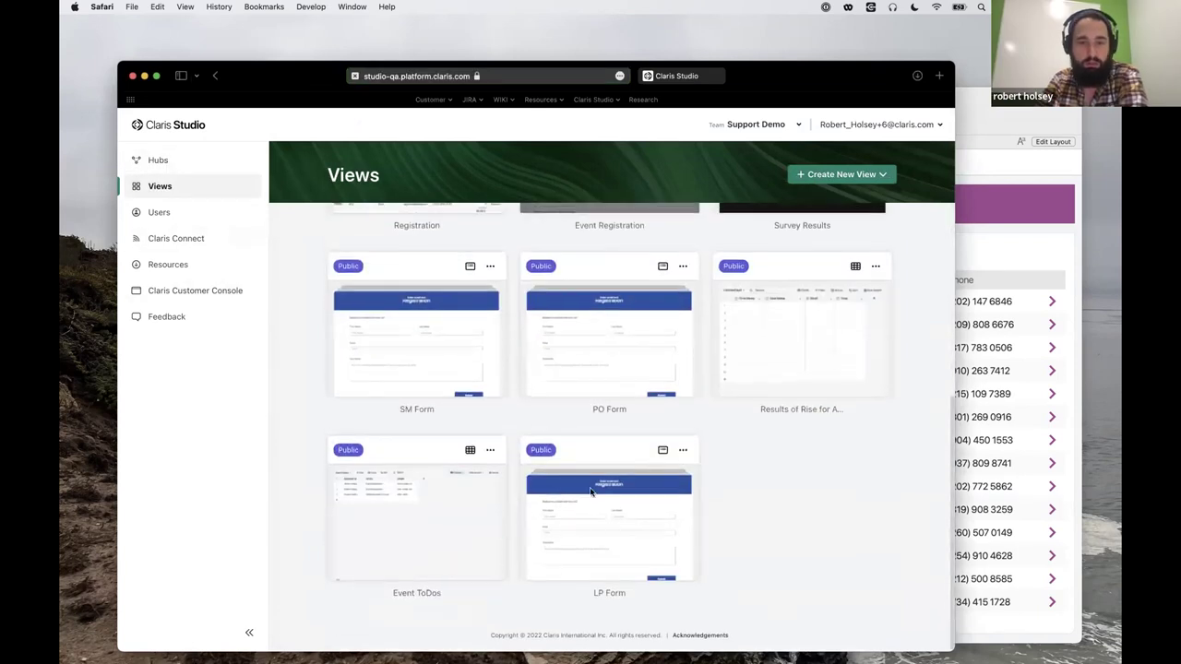
{"action": "scroll", "coordinate": [659, 465], "scroll_direction": "up", "scroll_amount": 3}
{"action": "mouse_move", "coordinate": [659, 461]}
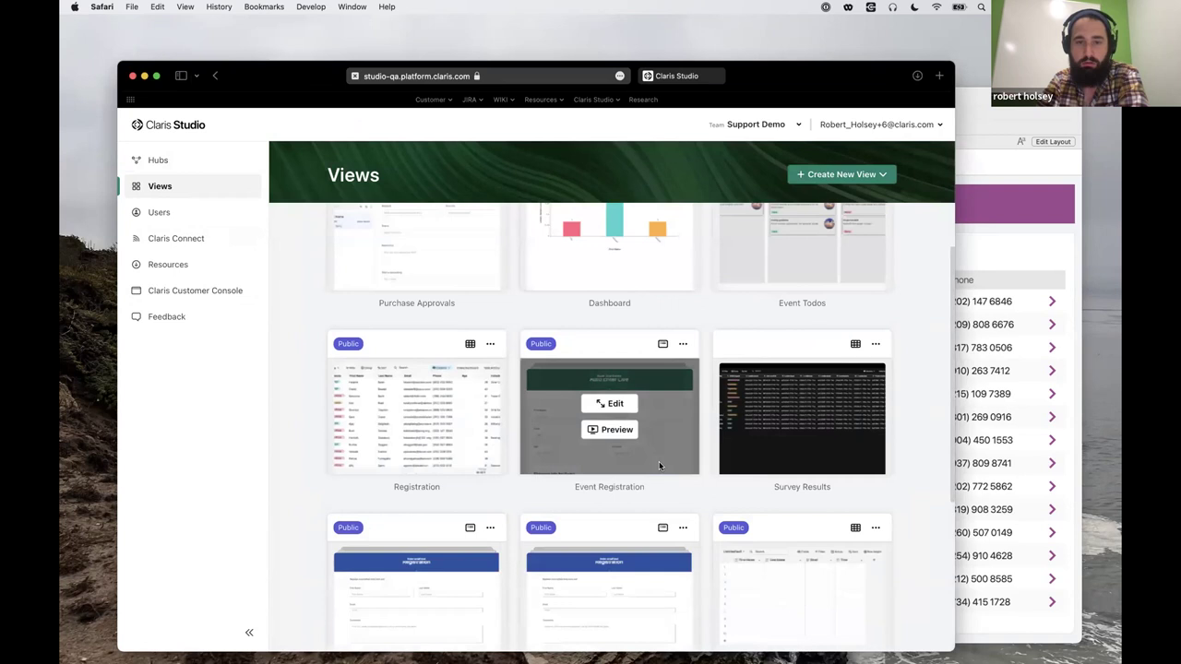
{"action": "left_click", "coordinate": [610, 403]}
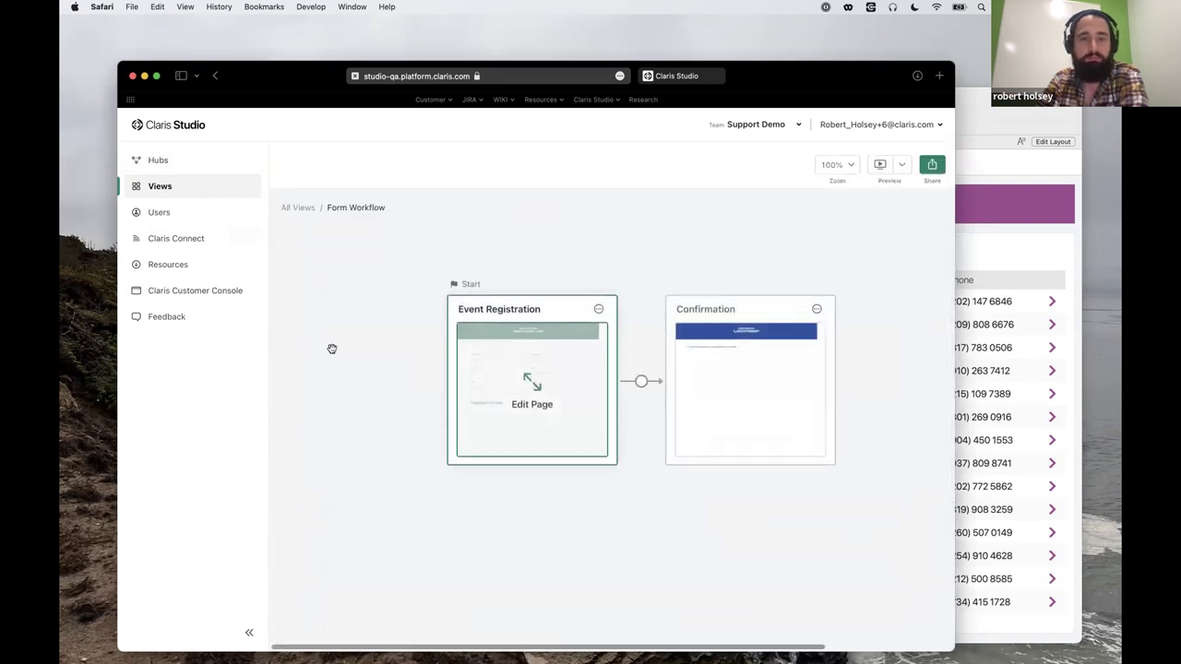
{"action": "mouse_move", "coordinate": [572, 400]}
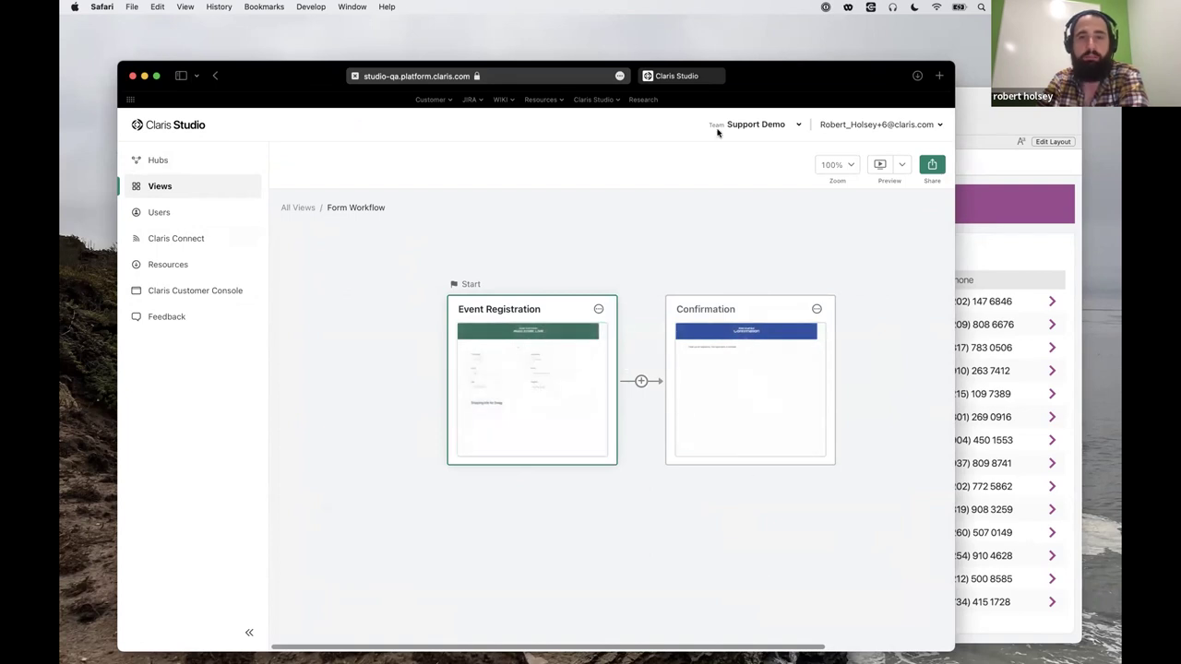
Check the Purchase Requests page in the other Safari tab and return to the Views page.
{"action": "left_click", "coordinate": [693, 79]}
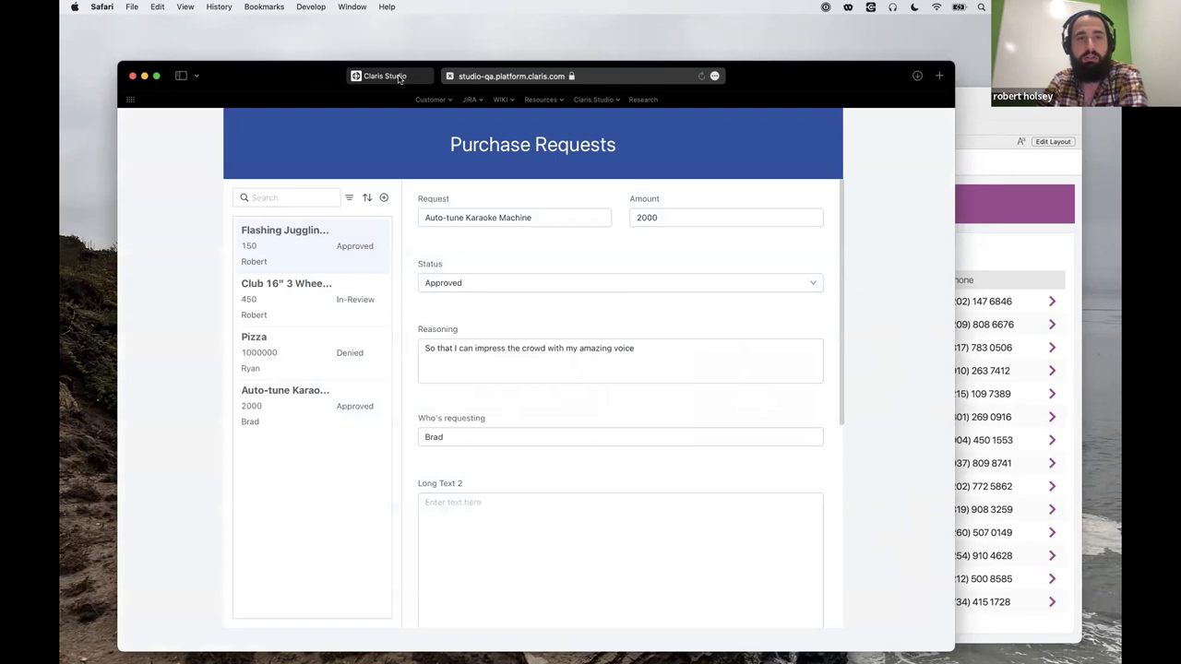
{"action": "left_click", "coordinate": [397, 75]}
{"action": "mouse_move", "coordinate": [484, 415]}
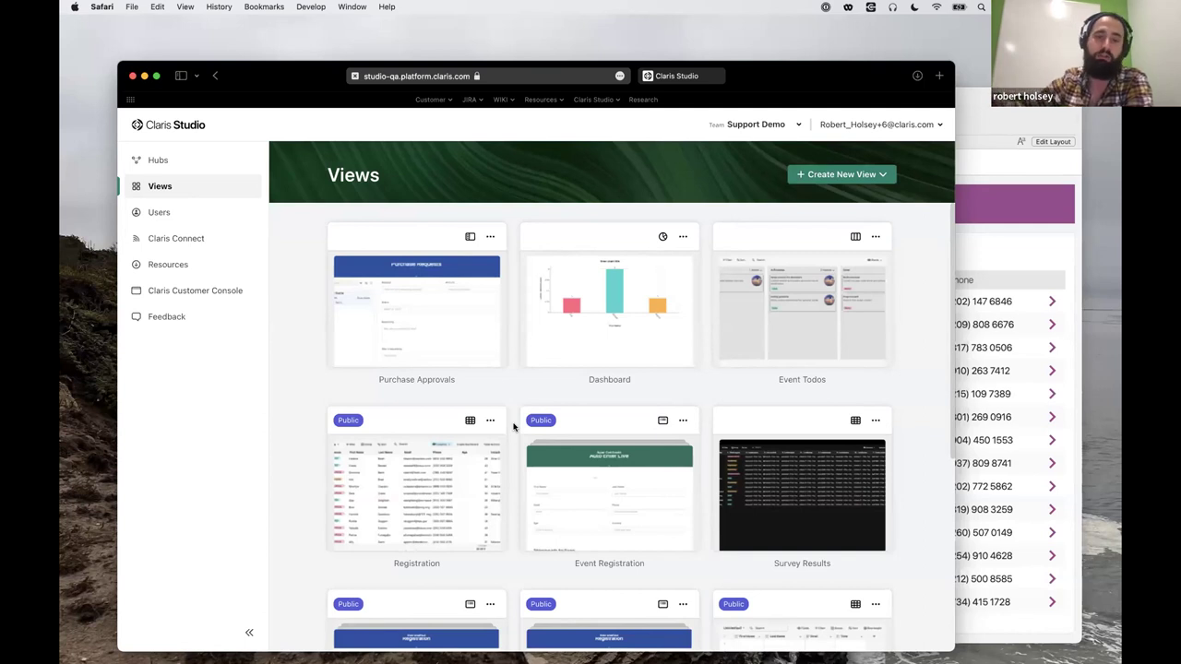
Open the Event Registration form's first page for editing and review its sections from About you to Session selection.
{"action": "mouse_move", "coordinate": [544, 441]}
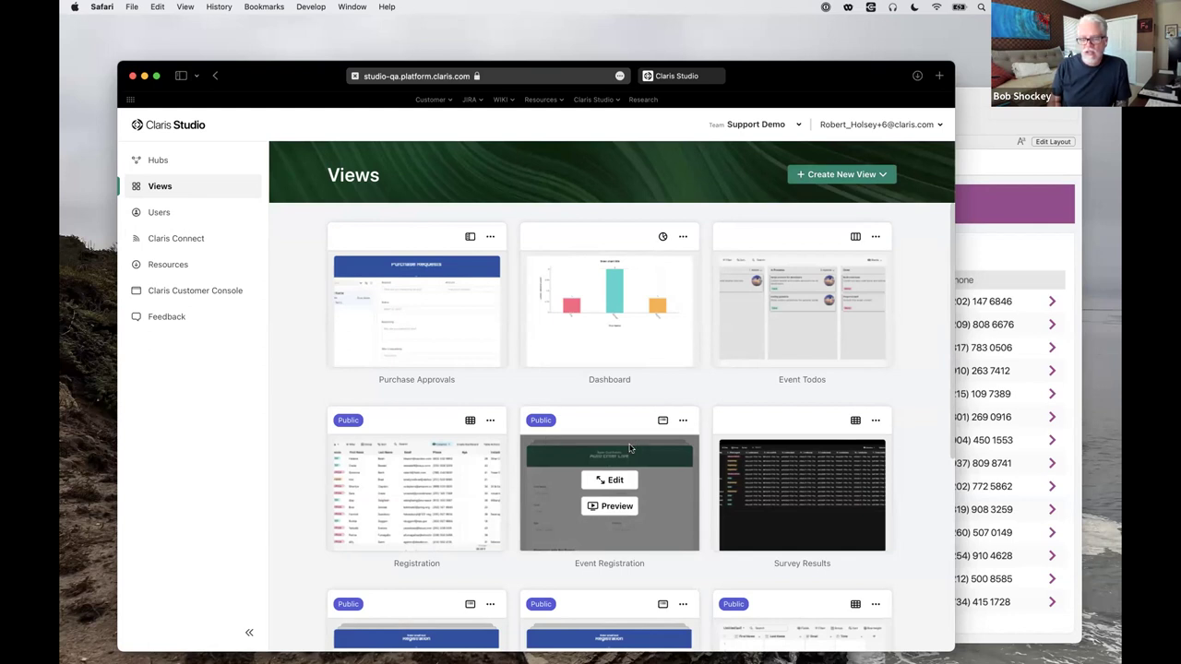
{"action": "left_click", "coordinate": [611, 481]}
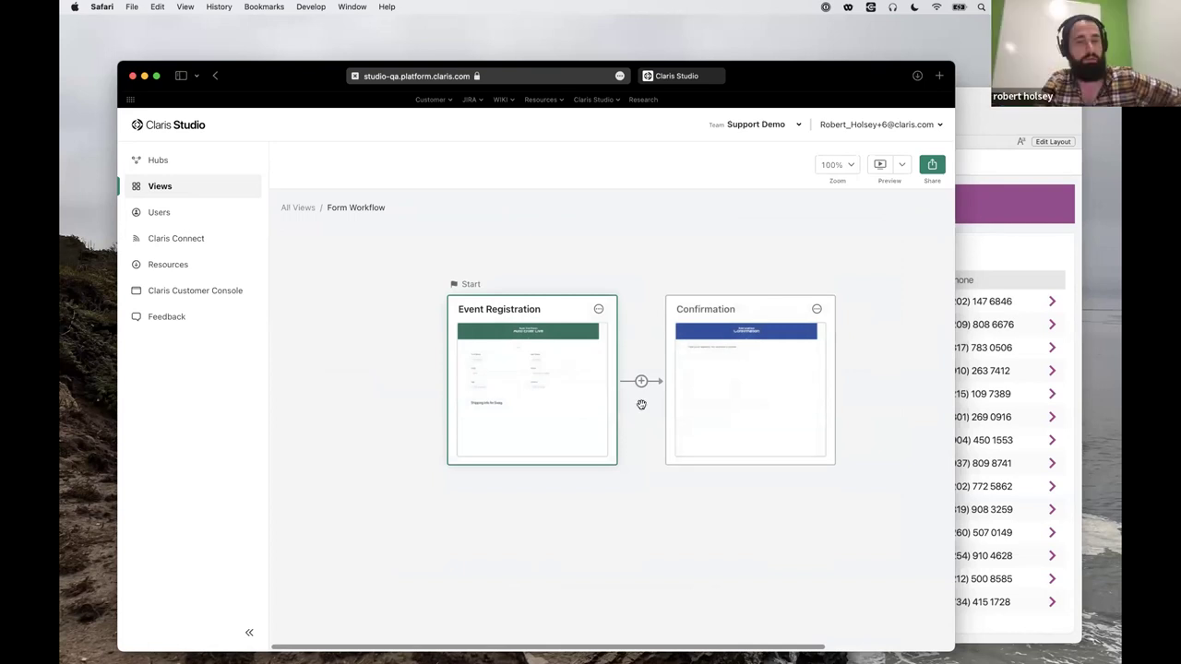
{"action": "mouse_move", "coordinate": [542, 392]}
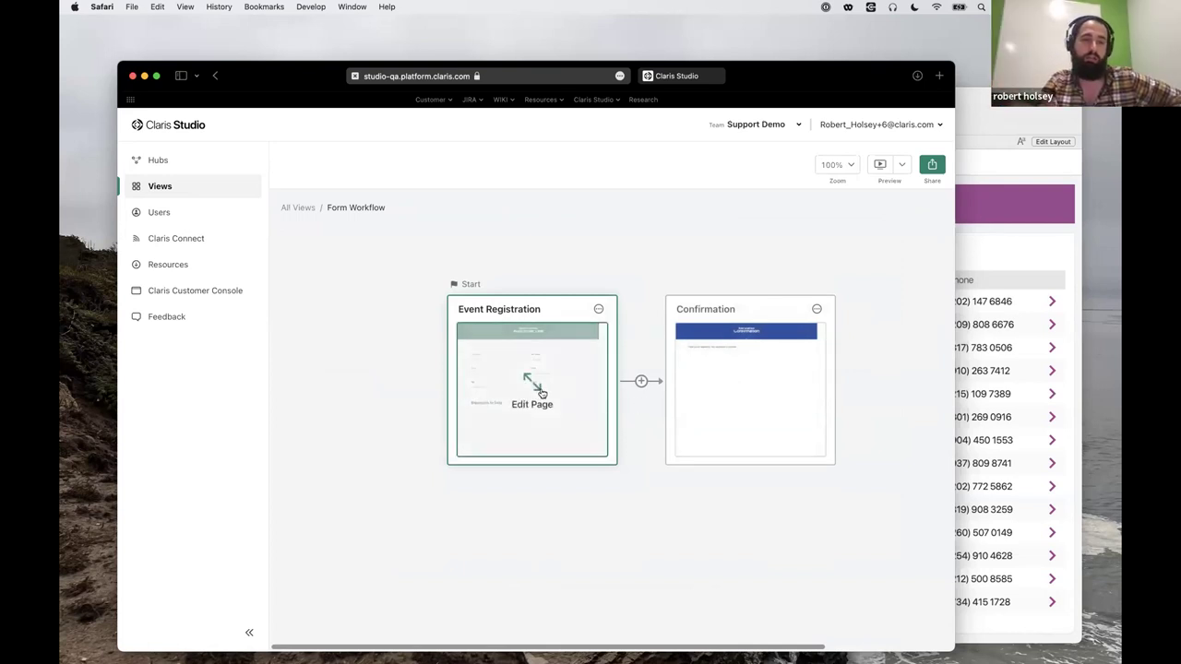
{"action": "left_click", "coordinate": [541, 392]}
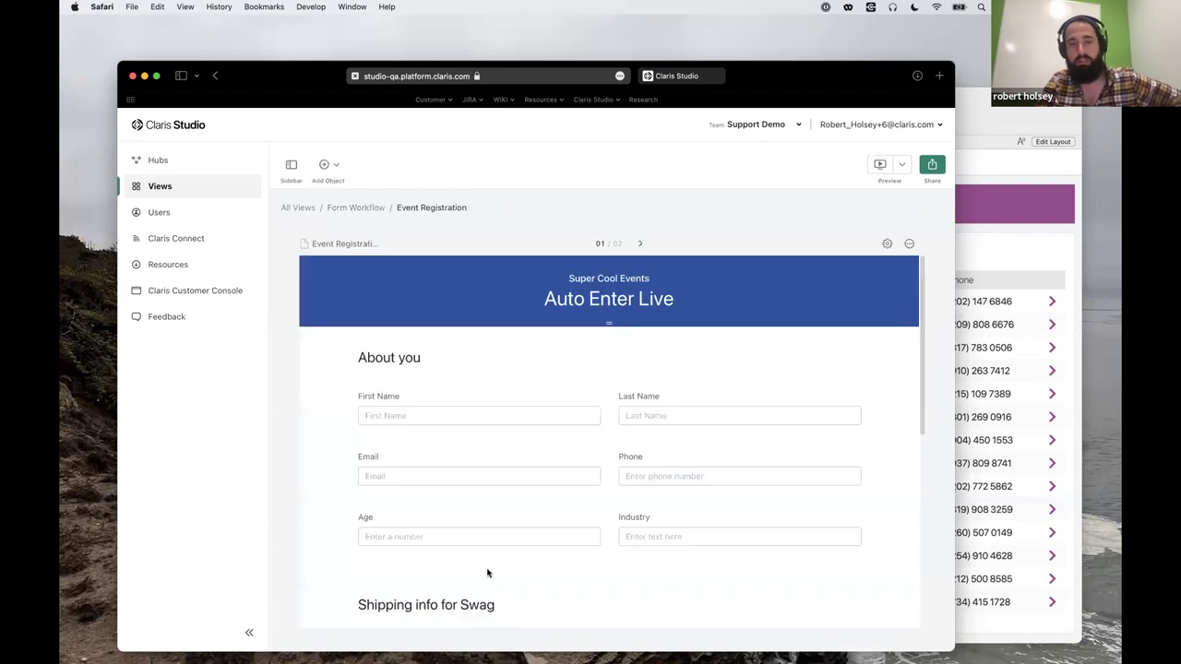
{"action": "scroll", "coordinate": [487, 572], "scroll_direction": "down", "scroll_amount": 1}
{"action": "scroll", "coordinate": [487, 573], "scroll_direction": "down", "scroll_amount": 10}
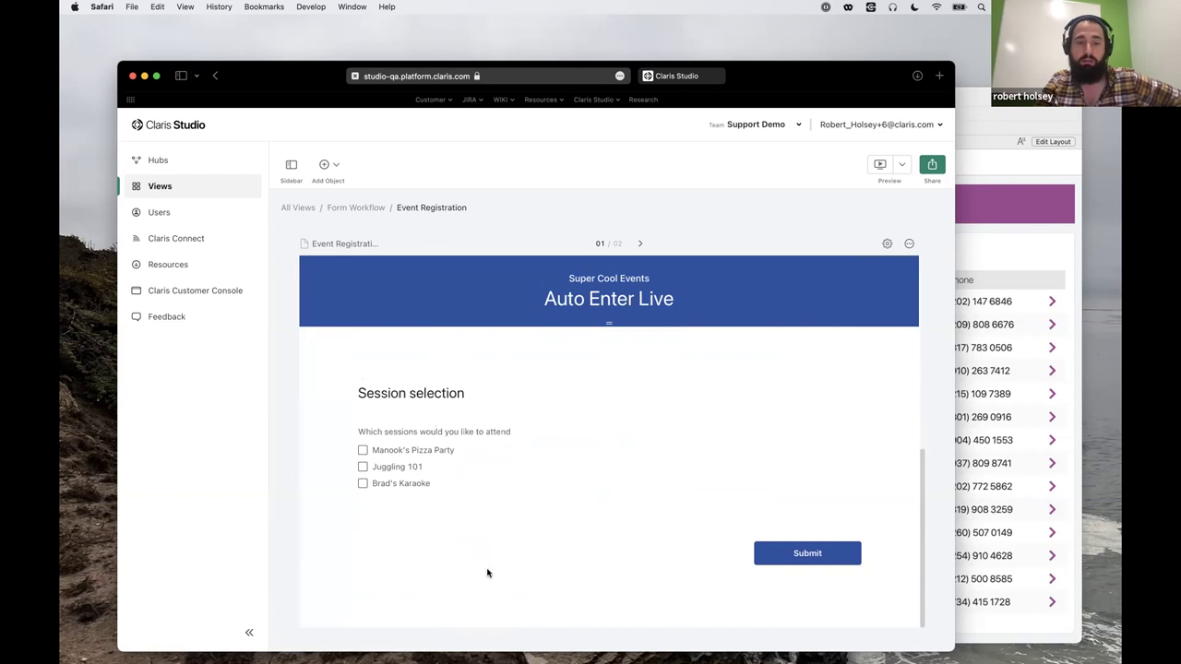
{"action": "scroll", "coordinate": [487, 573], "scroll_direction": "up", "scroll_amount": 10}
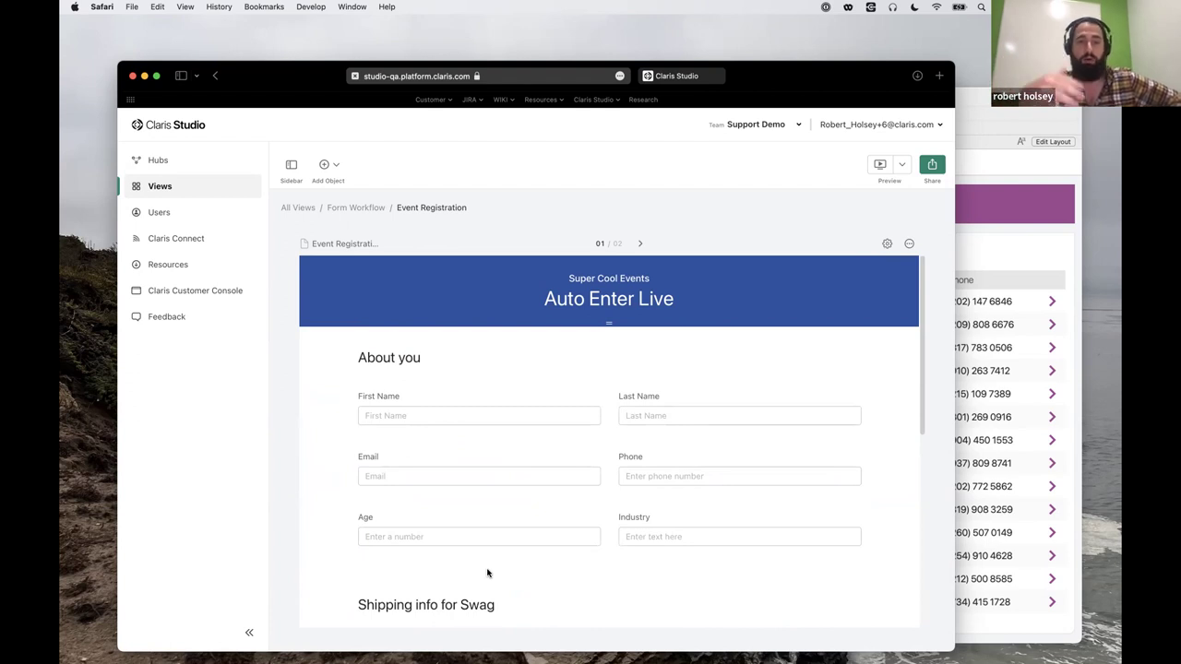
Go back to the form workflow, reopen the Event Registration page to review its shipping and session sections, and return to all views.
{"action": "left_click", "coordinate": [362, 208]}
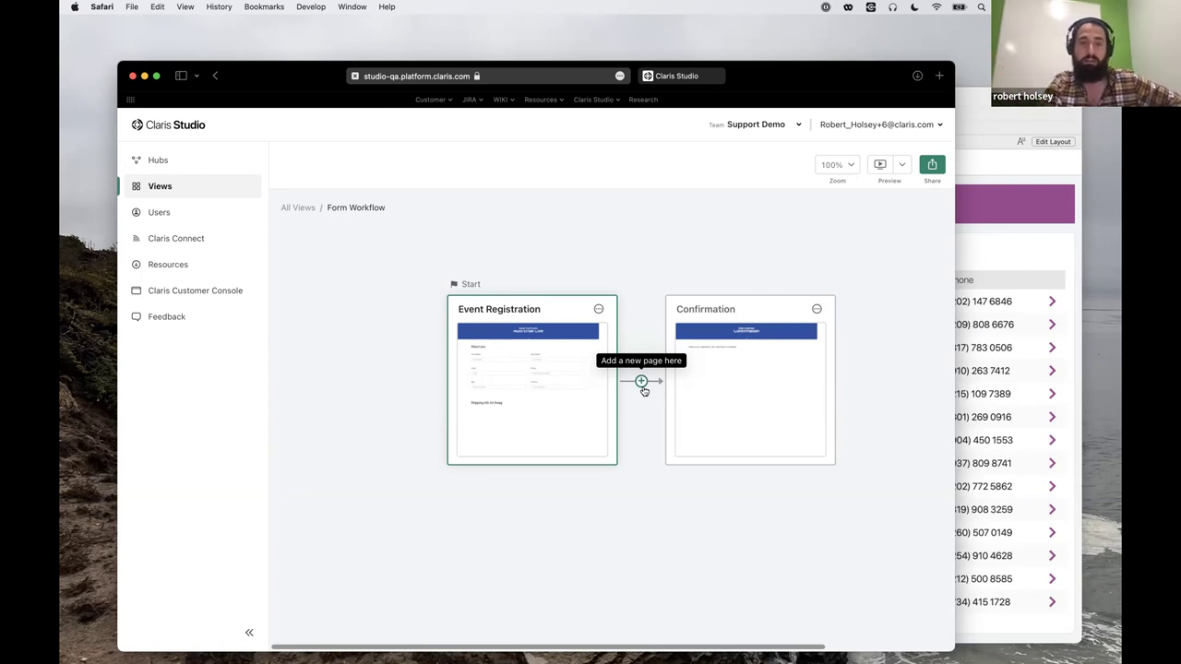
{"action": "left_click", "coordinate": [535, 378]}
{"action": "scroll", "coordinate": [561, 480], "scroll_direction": "down", "scroll_amount": 10}
{"action": "scroll", "coordinate": [593, 502], "scroll_direction": "up", "scroll_amount": 5}
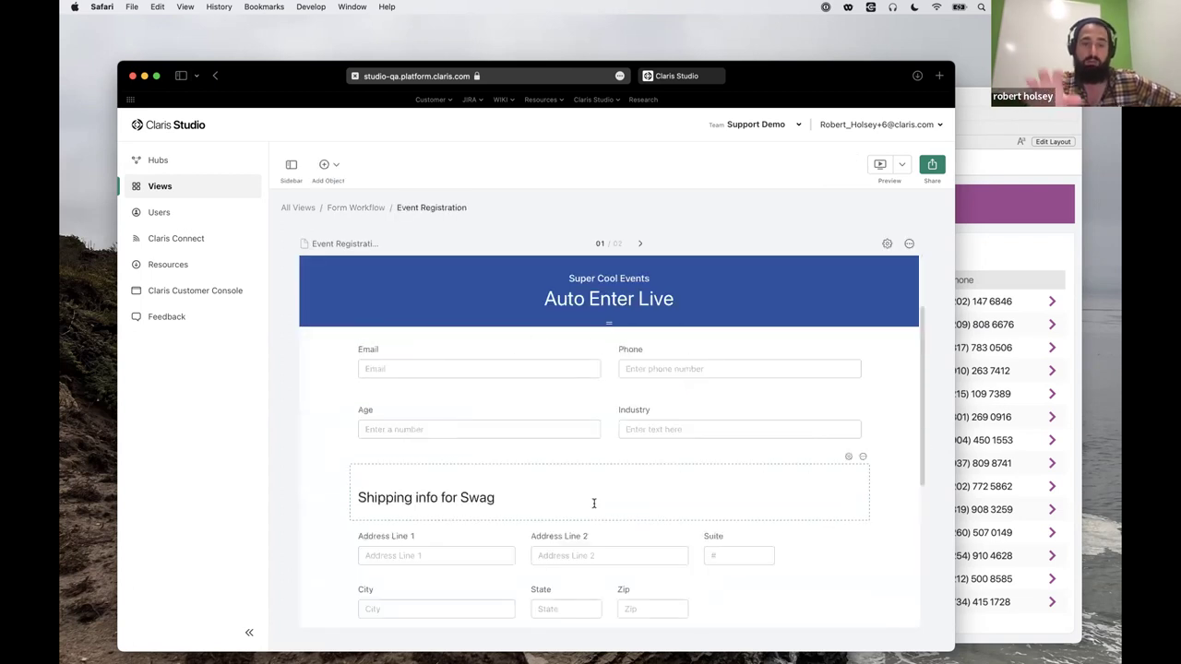
{"action": "scroll", "coordinate": [544, 514], "scroll_direction": "down", "scroll_amount": 4}
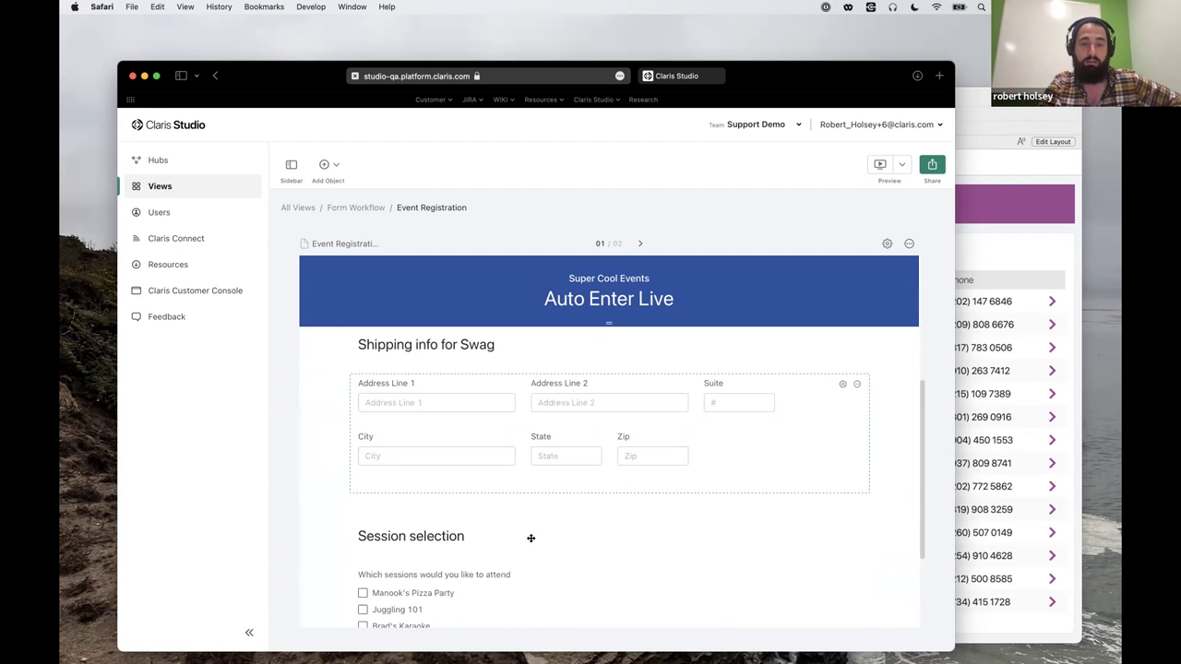
{"action": "scroll", "coordinate": [527, 528], "scroll_direction": "up", "scroll_amount": 5}
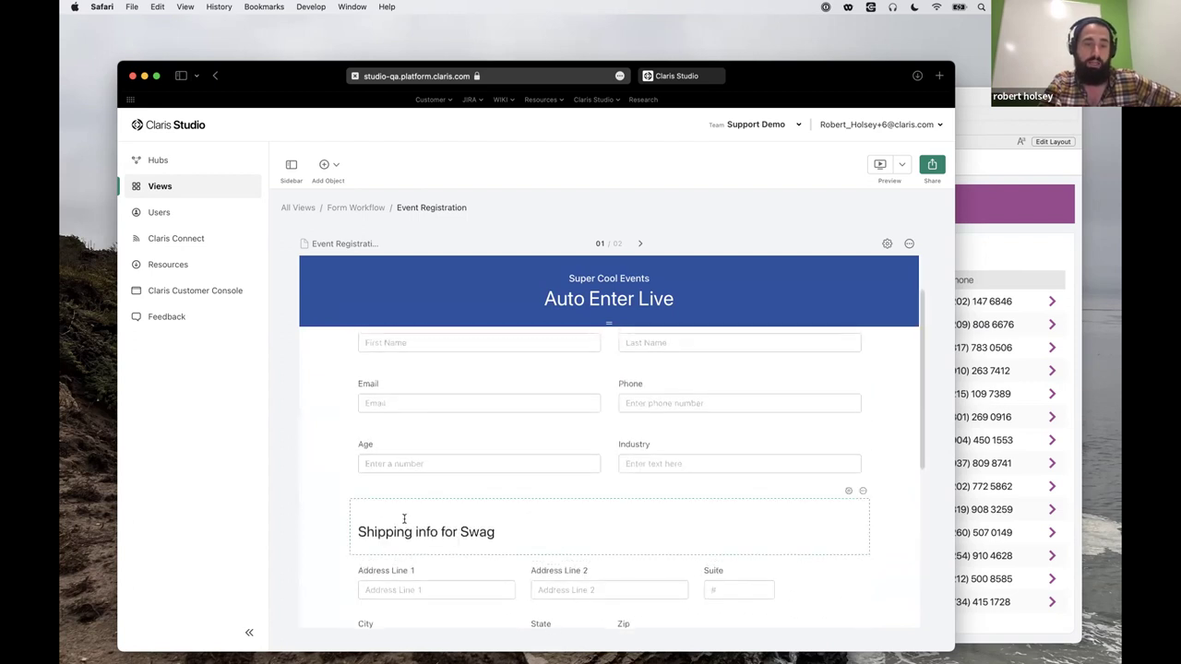
{"action": "scroll", "coordinate": [416, 529], "scroll_direction": "down", "scroll_amount": 1}
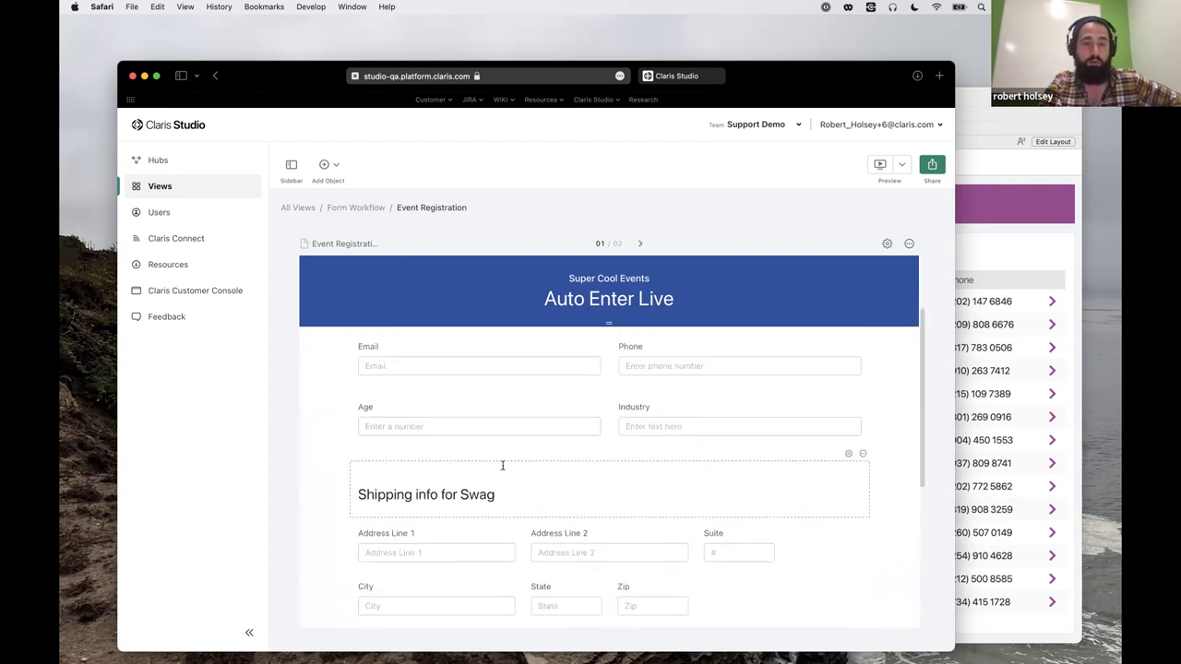
{"action": "scroll", "coordinate": [433, 485], "scroll_direction": "down", "scroll_amount": 2}
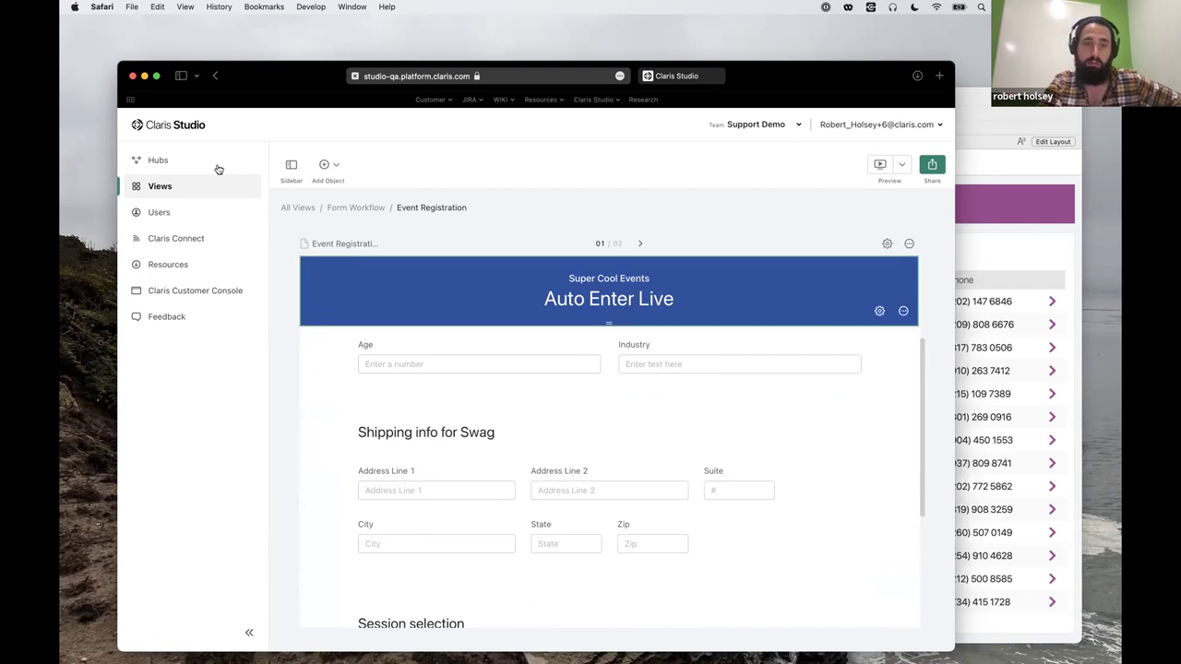
{"action": "left_click", "coordinate": [298, 207]}
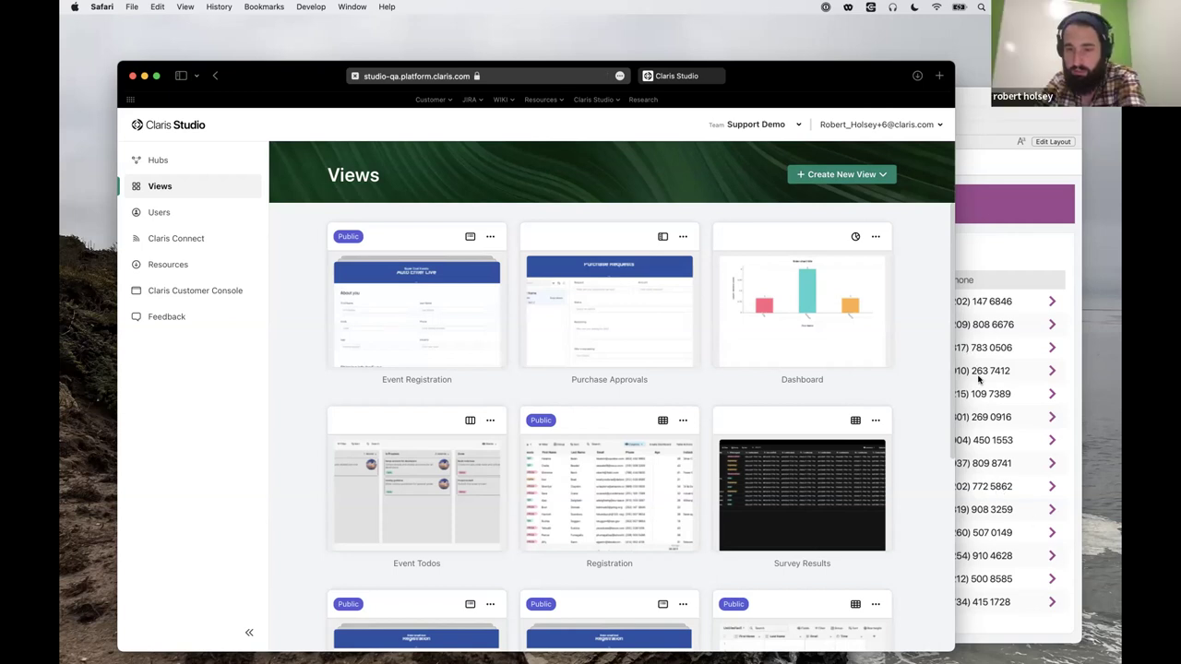
{"action": "mouse_move", "coordinate": [794, 444]}
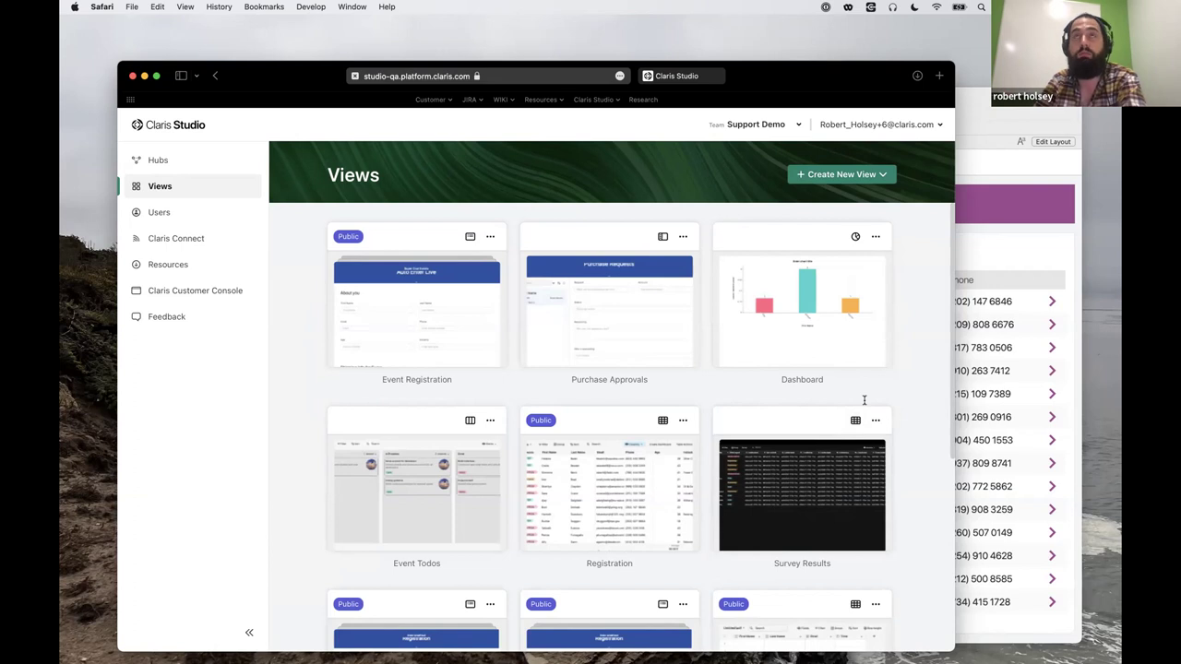
{"action": "mouse_move", "coordinate": [850, 456]}
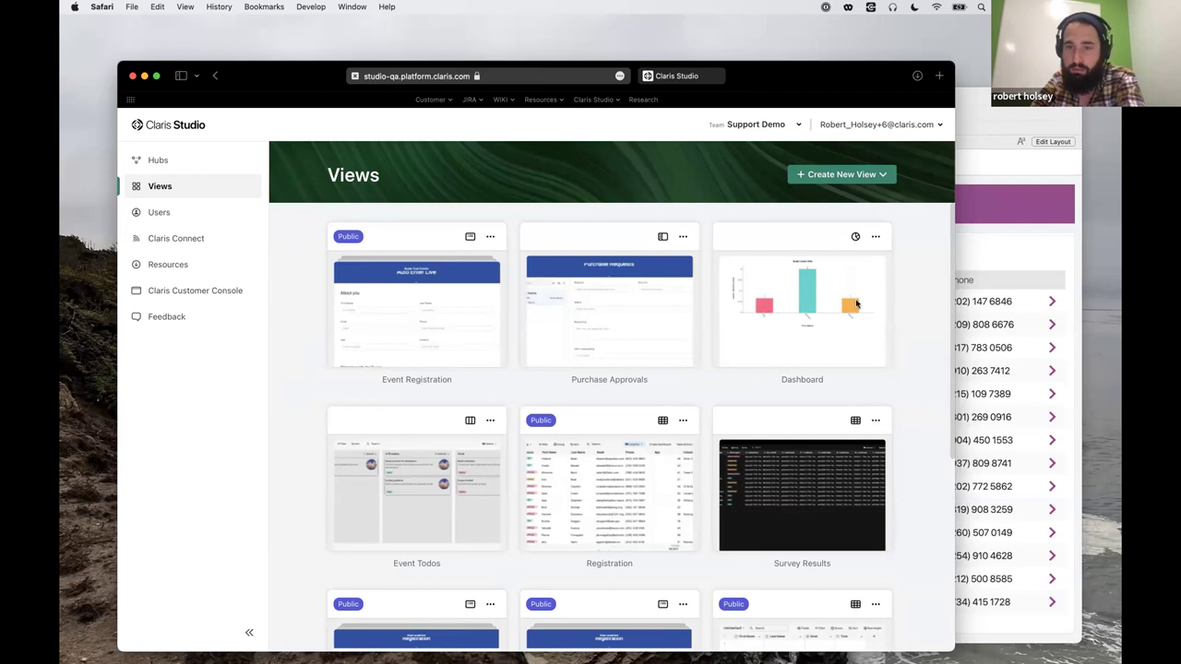
{"action": "mouse_move", "coordinate": [863, 310]}
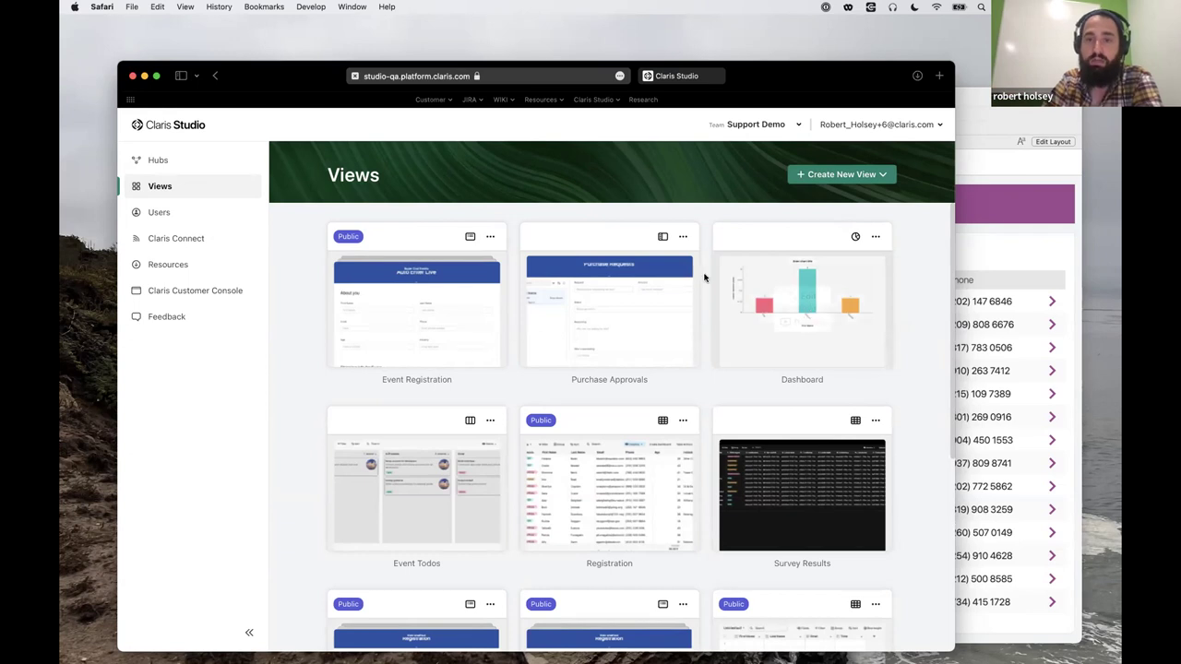
{"action": "mouse_move", "coordinate": [787, 275]}
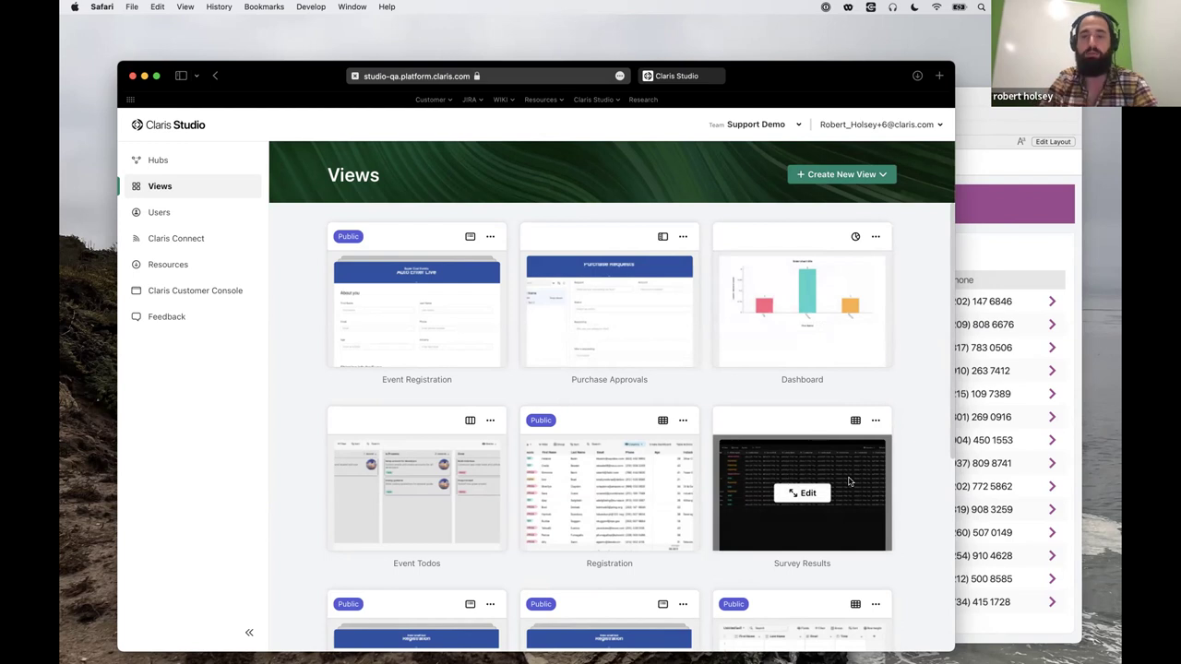
Switch to Claris Pro, open Manage Database for Super Cool Events and widen the Source column of the table list.
{"action": "left_click", "coordinate": [1031, 255]}
{"action": "key", "text": "super+shift+d"}
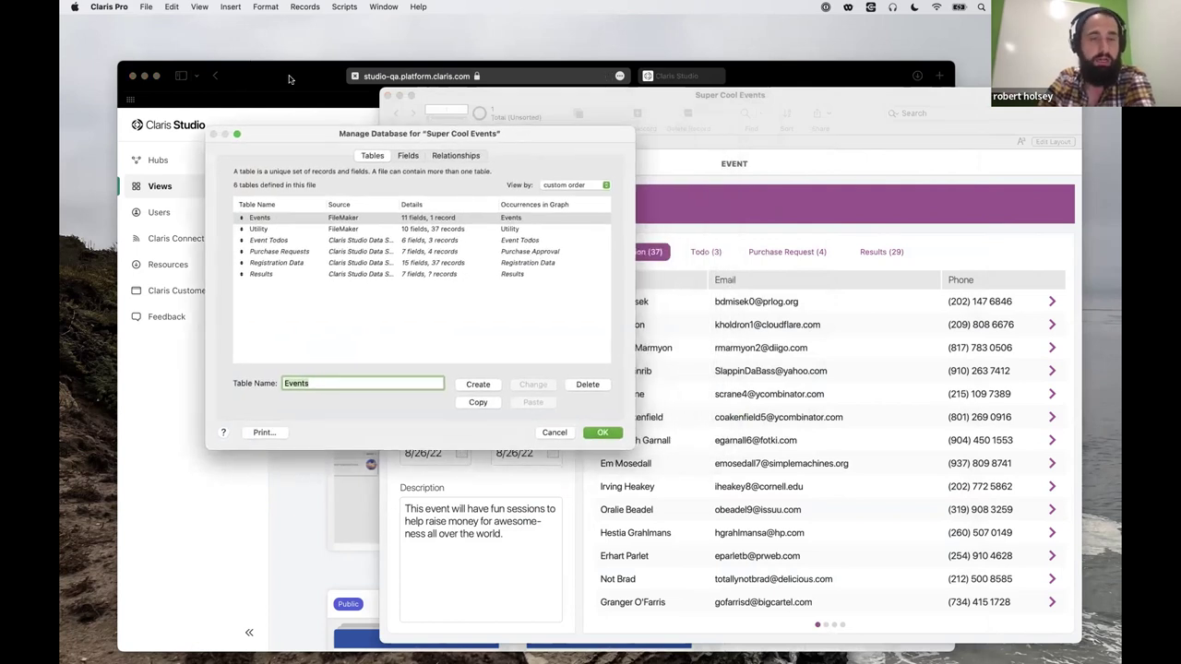
{"action": "left_click_drag", "start_coordinate": [292, 134], "coordinate": [333, 149]}
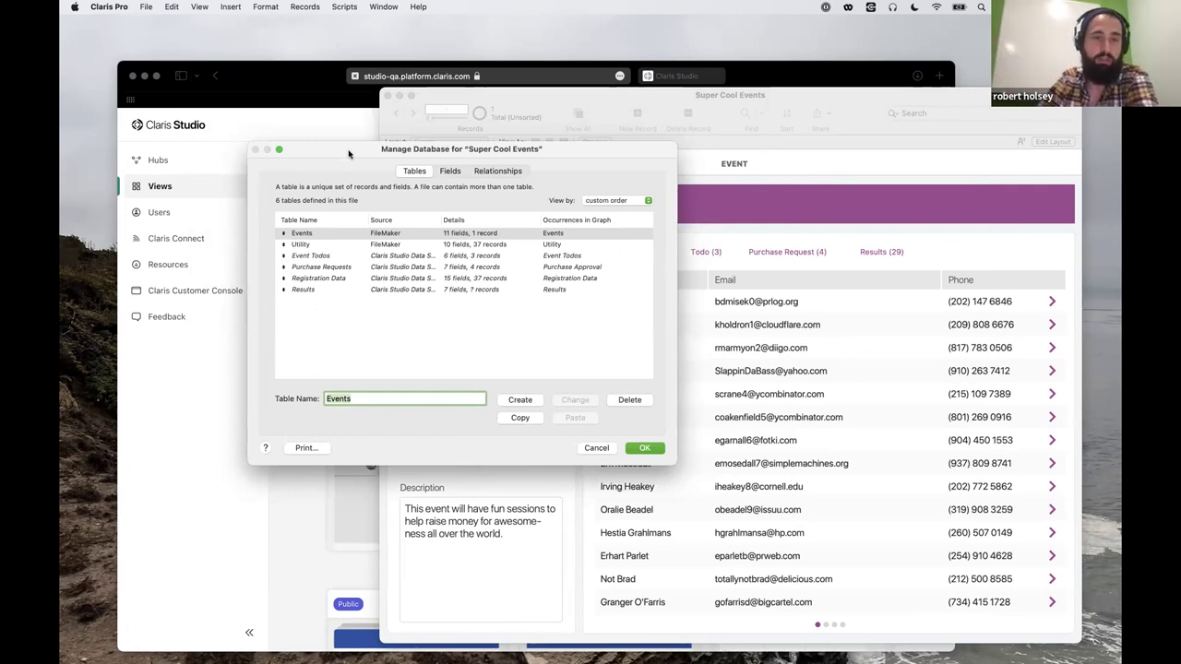
{"action": "left_click_drag", "start_coordinate": [441, 220], "coordinate": [507, 219]}
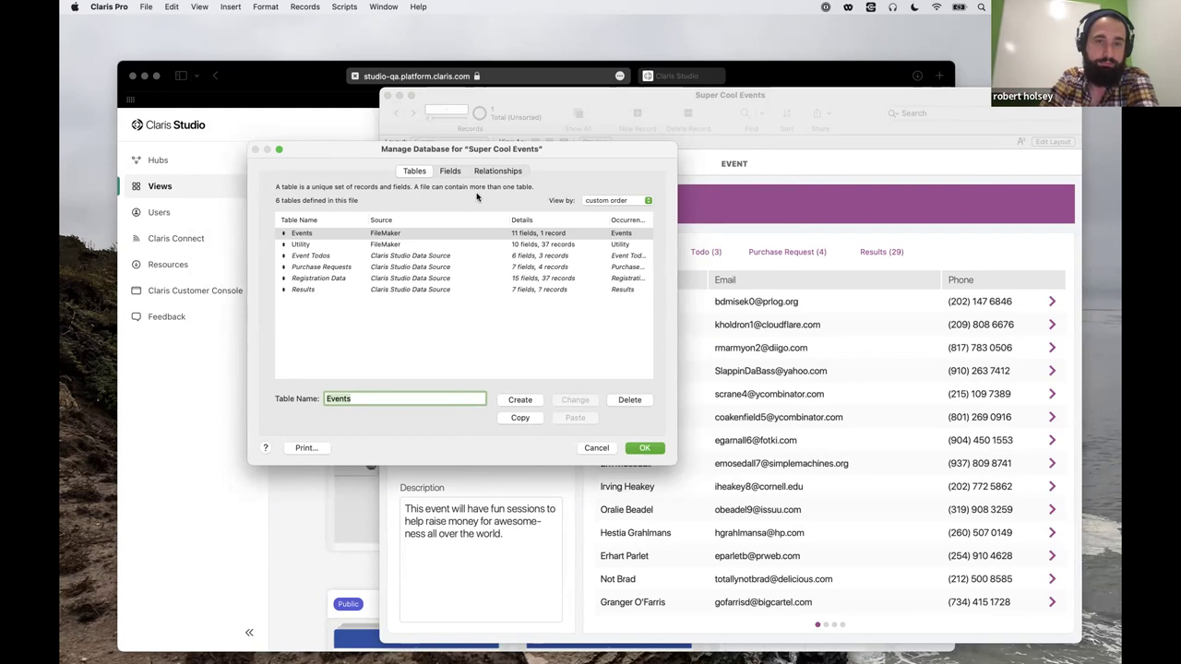
Show the fields of the Event Todos table and check which field types are available for a new field.
{"action": "left_click", "coordinate": [454, 173]}
{"action": "left_click", "coordinate": [351, 189]}
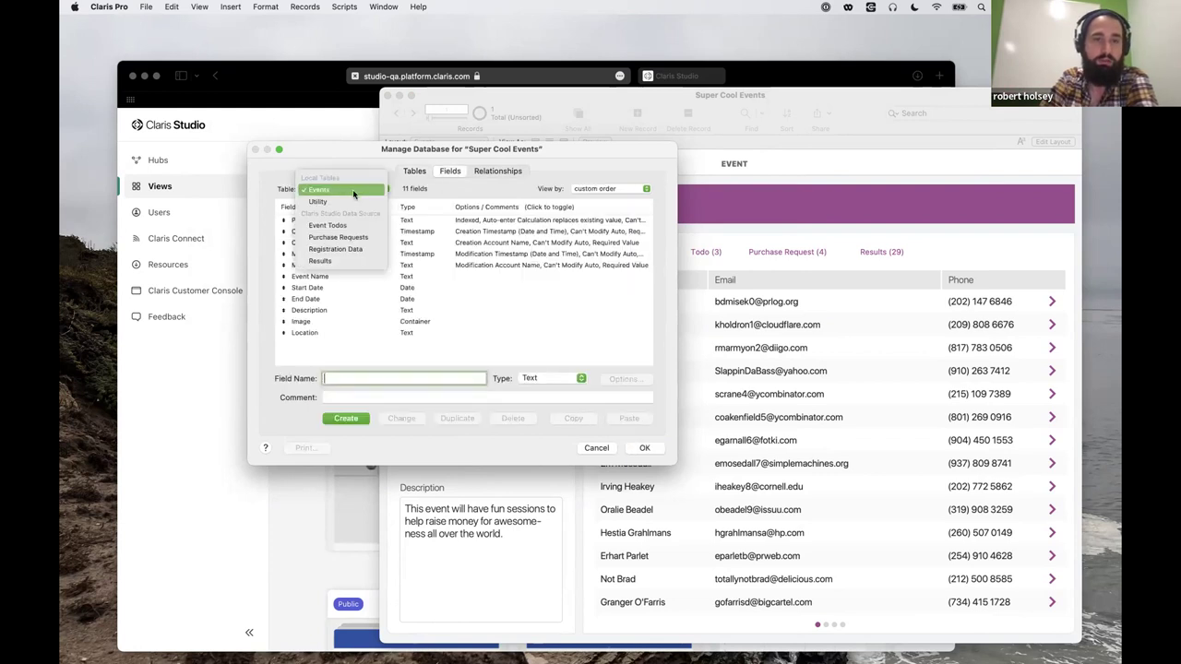
{"action": "key", "text": "Return"}
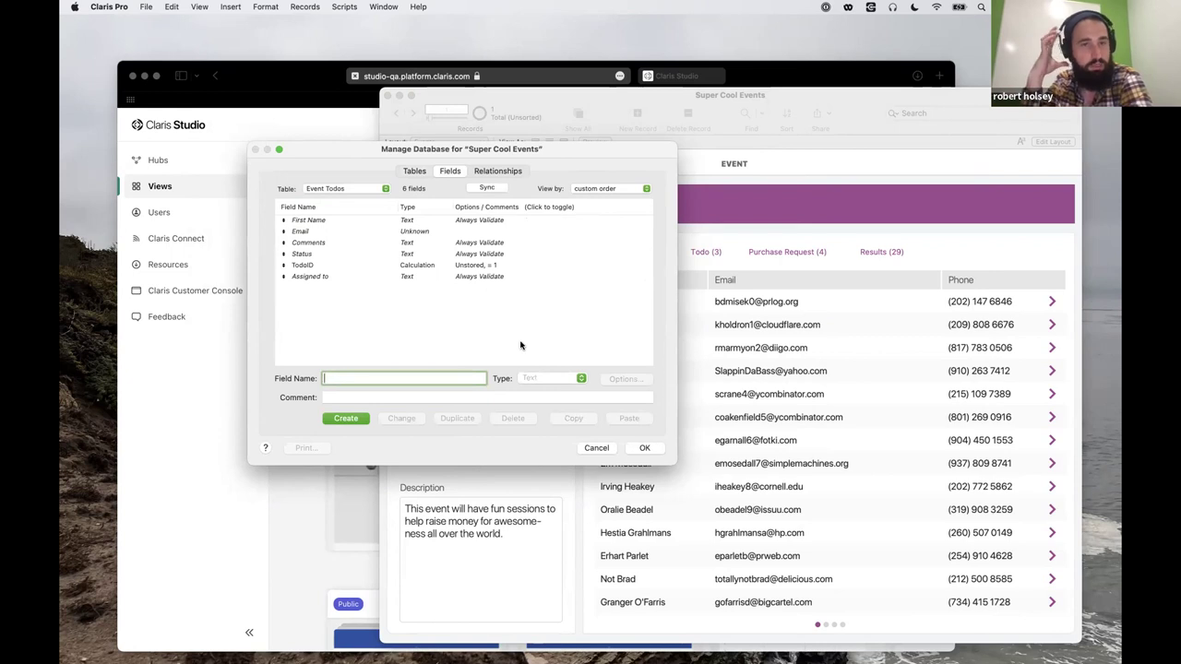
{"action": "left_click", "coordinate": [553, 379]}
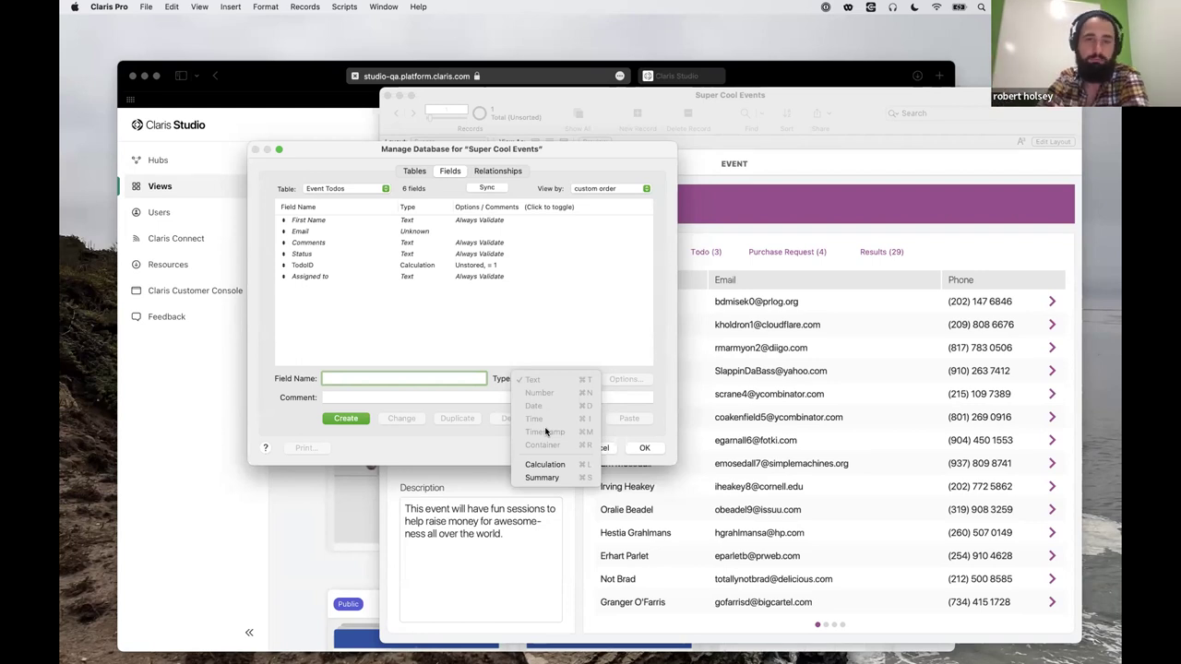
{"action": "key", "text": "Escape"}
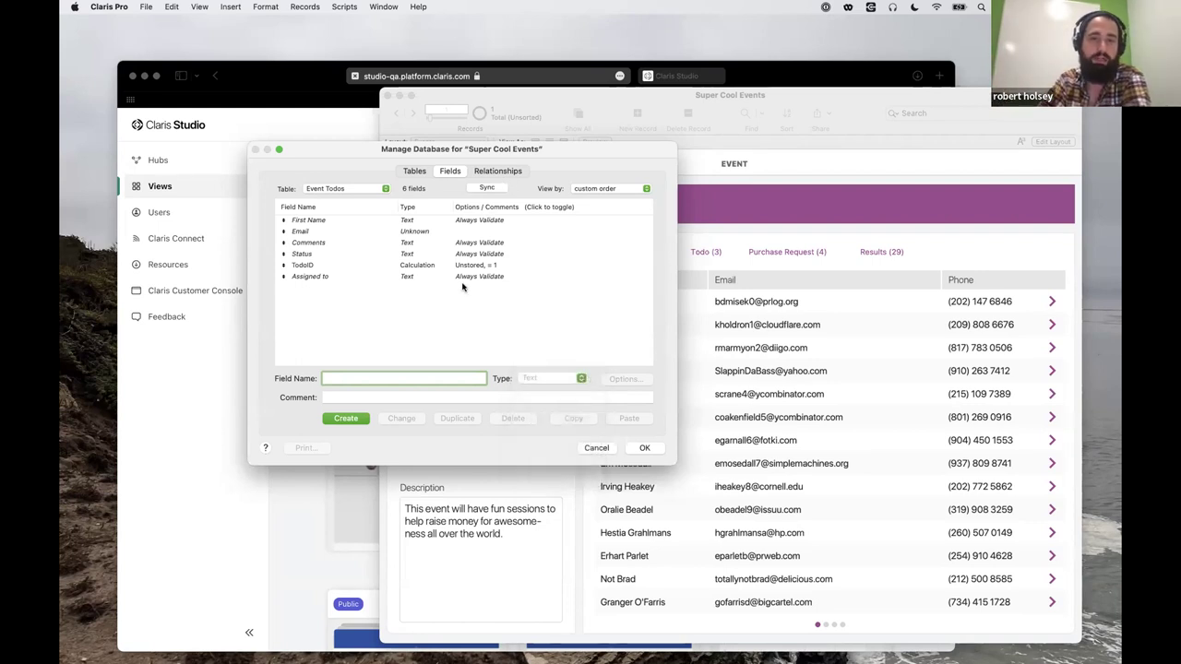
View the relationships graph, return to the Event Todos fields and close Manage Database without saving.
{"action": "left_click", "coordinate": [493, 173]}
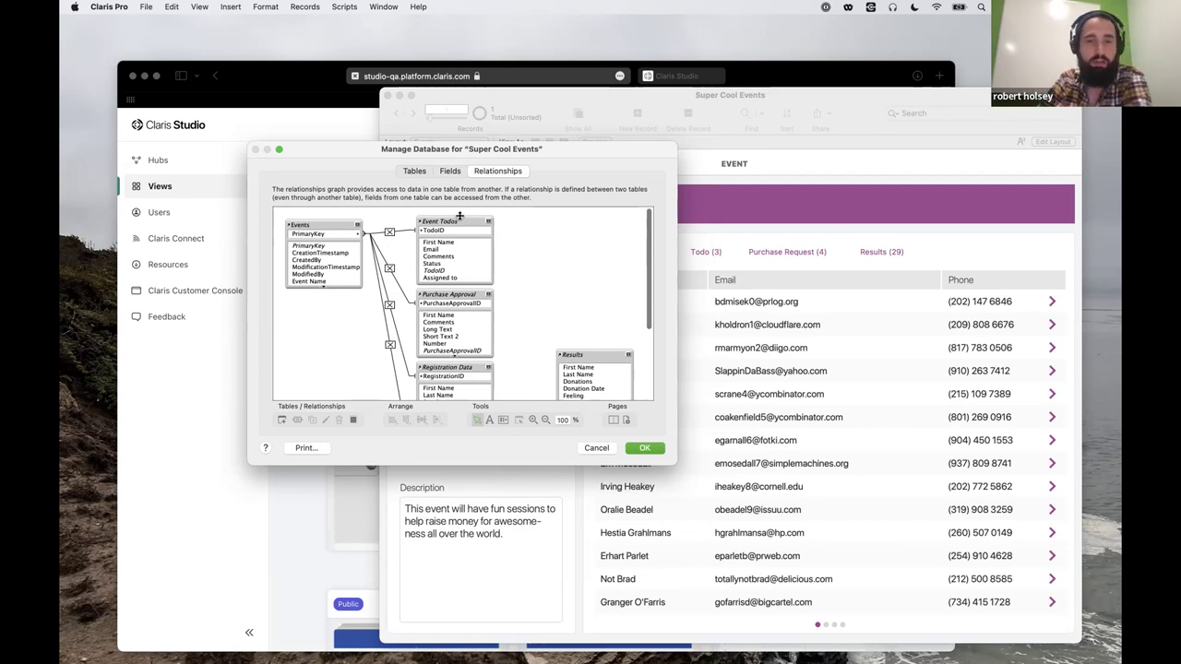
{"action": "left_click", "coordinate": [449, 170]}
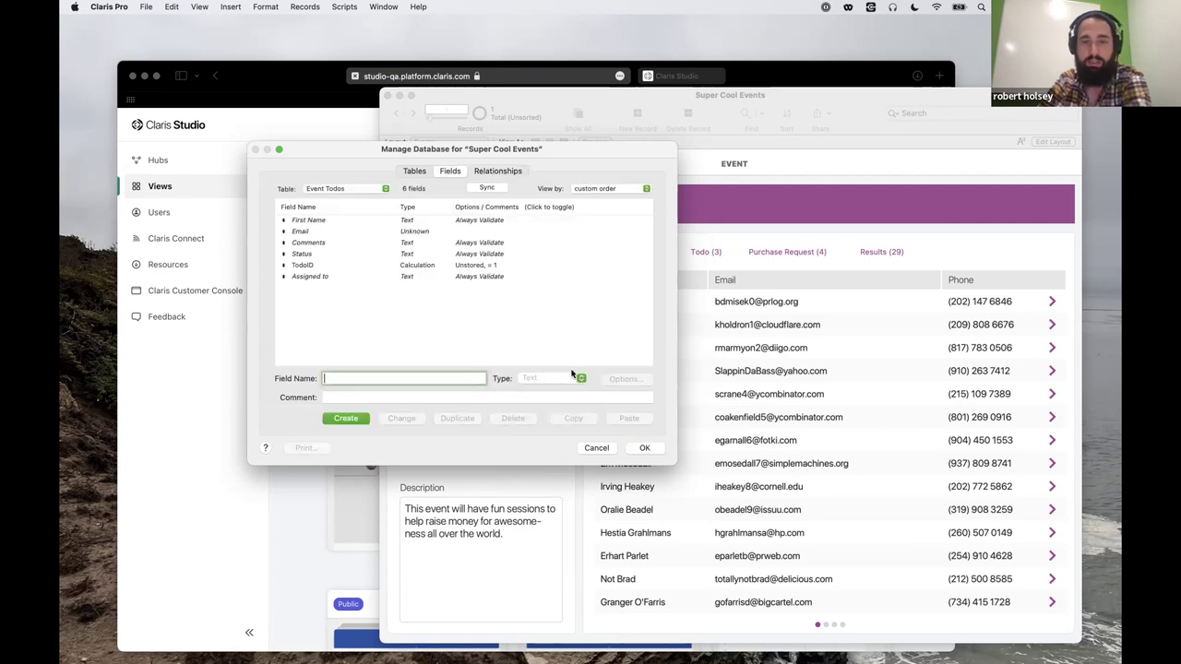
{"action": "left_click", "coordinate": [596, 447]}
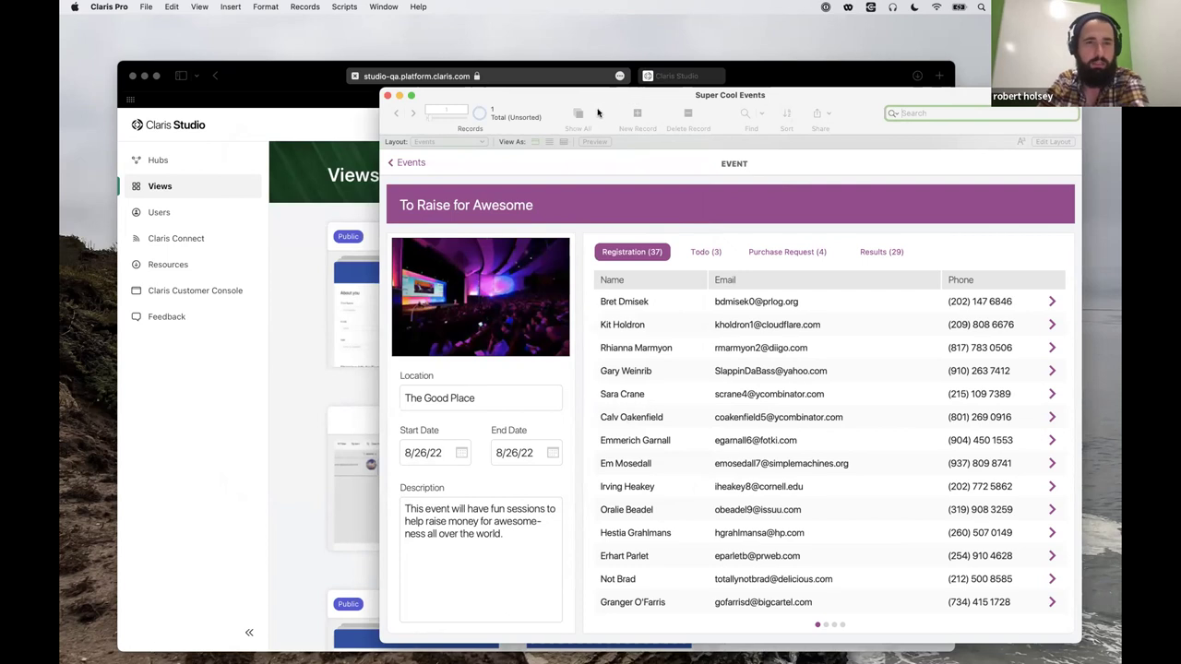
Reopen Manage Database, view the fields of the local Utility table and cancel the dialog.
{"action": "key", "text": "super+shift+d"}
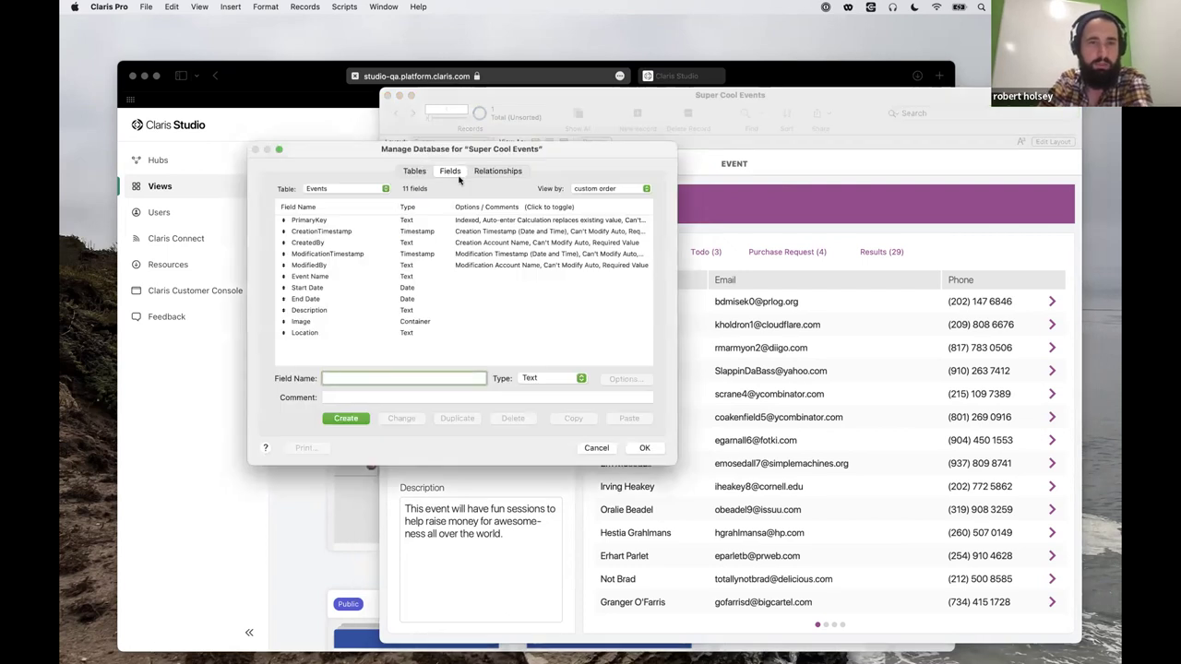
{"action": "left_click", "coordinate": [354, 189]}
{"action": "left_click", "coordinate": [340, 196]}
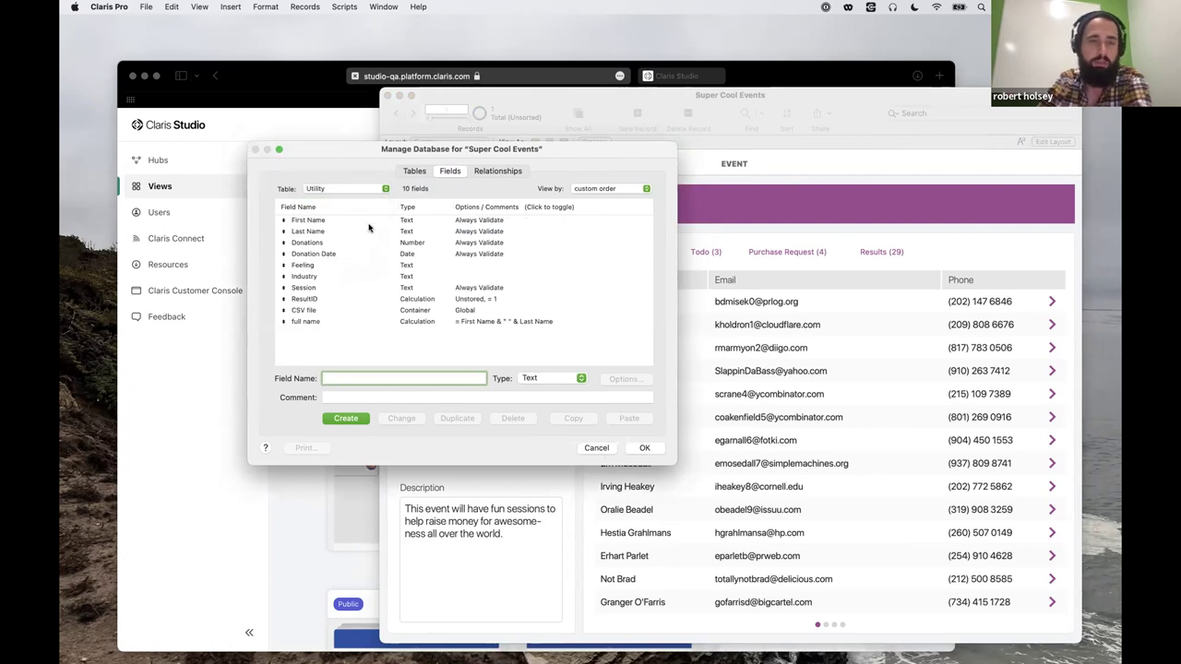
{"action": "left_click", "coordinate": [585, 450]}
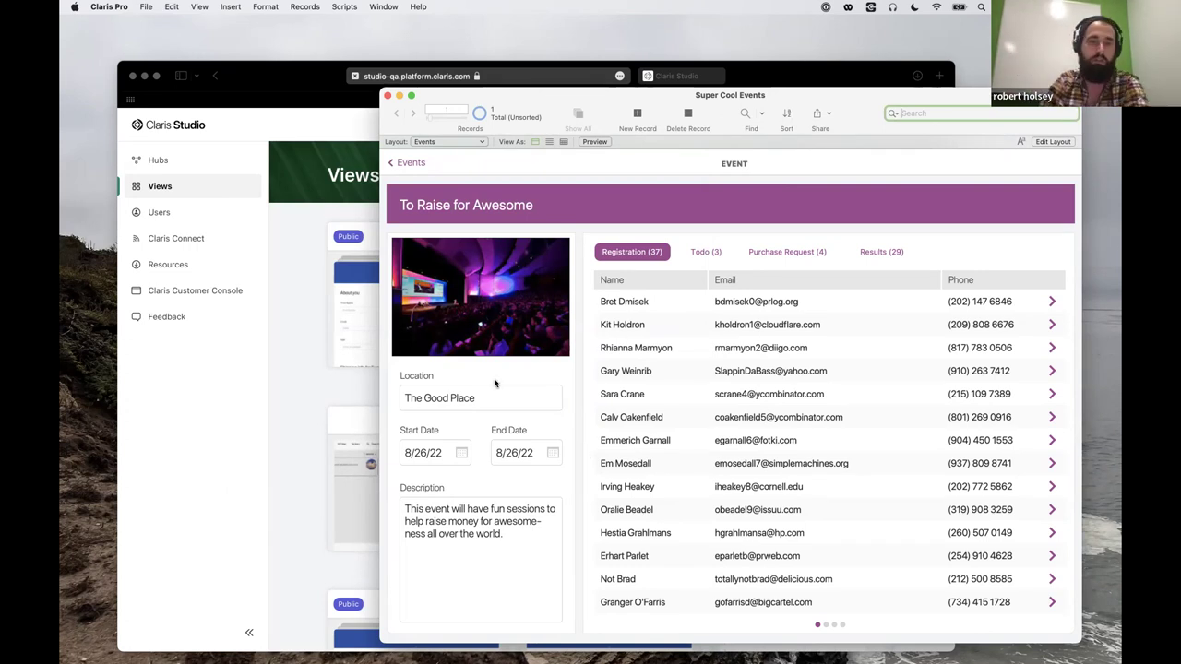
Switch to Miro and examine the Dashboard Exploration board's diagram of data sources feeding Claris Pro and Claris Studio.
{"action": "left_click_drag", "start_coordinate": [605, 107], "coordinate": [459, 98]}
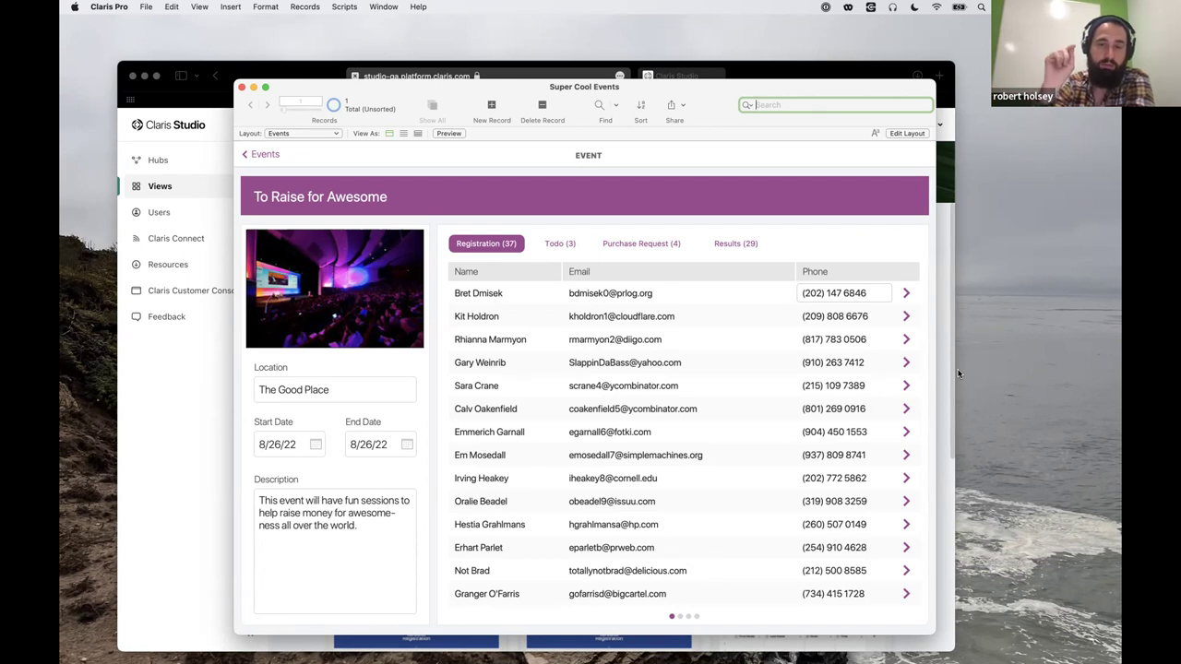
{"action": "mouse_move", "coordinate": [687, 657]}
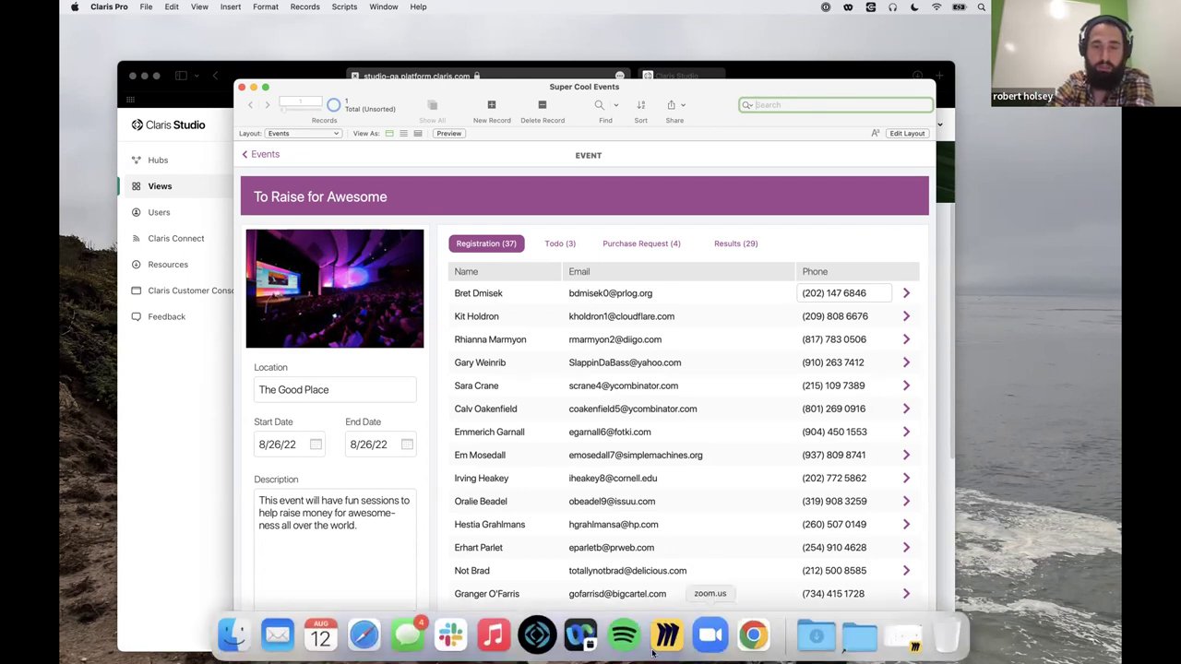
{"action": "left_click", "coordinate": [666, 634]}
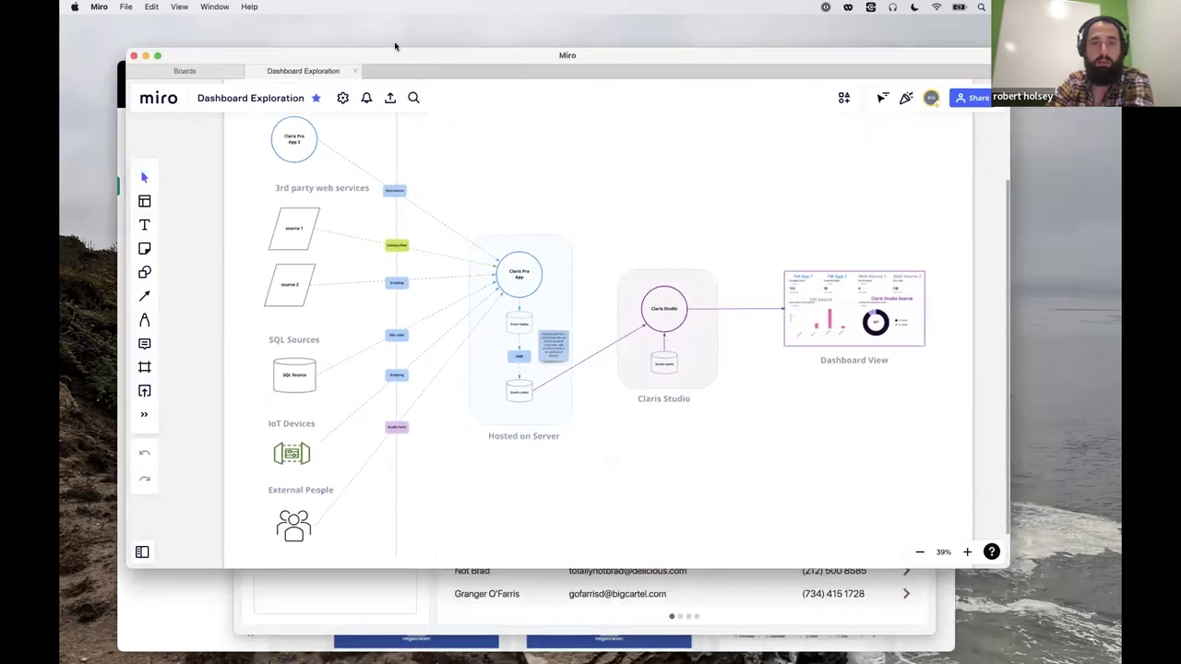
{"action": "left_click_drag", "start_coordinate": [396, 48], "coordinate": [380, 35]}
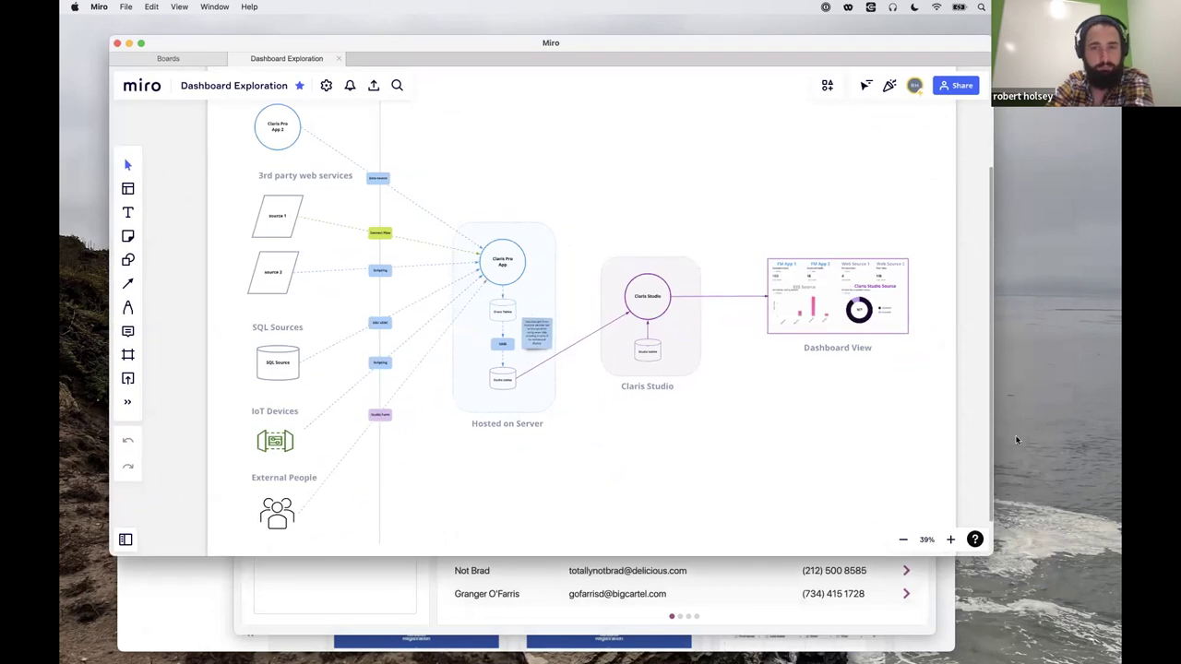
{"action": "scroll", "coordinate": [495, 369], "scroll_direction": "up", "scroll_amount": 5}
{"action": "scroll", "coordinate": [495, 369], "scroll_direction": "left", "scroll_amount": 5}
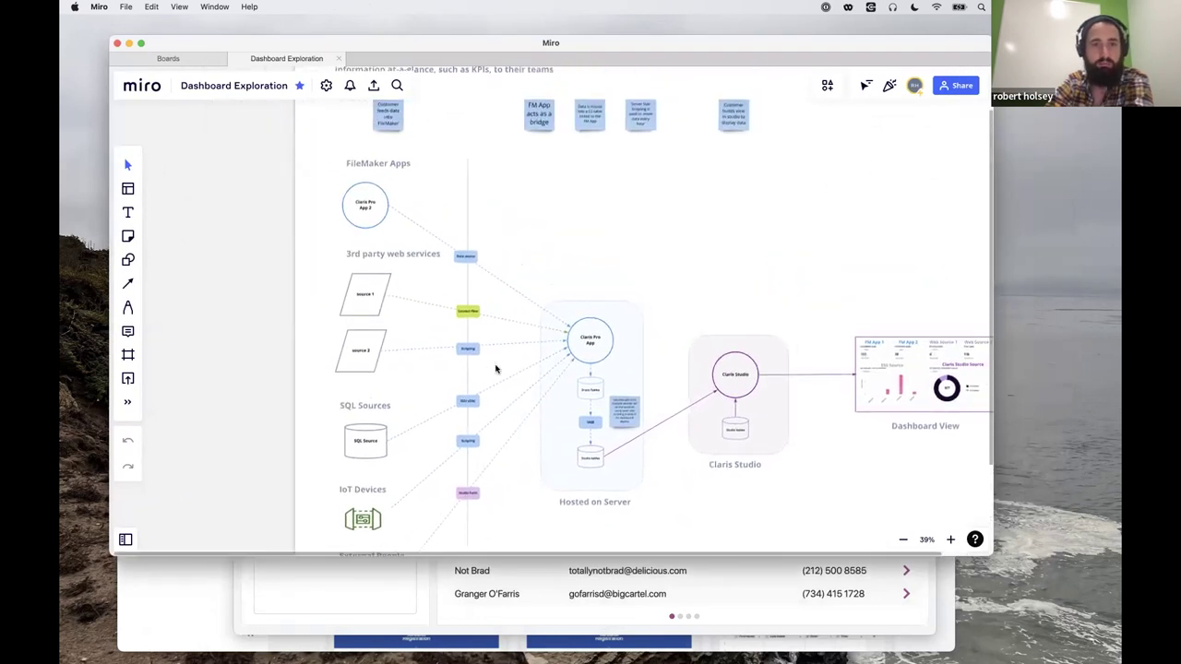
Examine the diagram's path from the data sources through Claris Pro and Claris Studio to the Dashboard View, and minimize the board window.
{"action": "scroll", "coordinate": [495, 369], "scroll_direction": "down", "scroll_amount": 1}
{"action": "scroll", "coordinate": [309, 220], "scroll_direction": "up", "scroll_amount": 5}
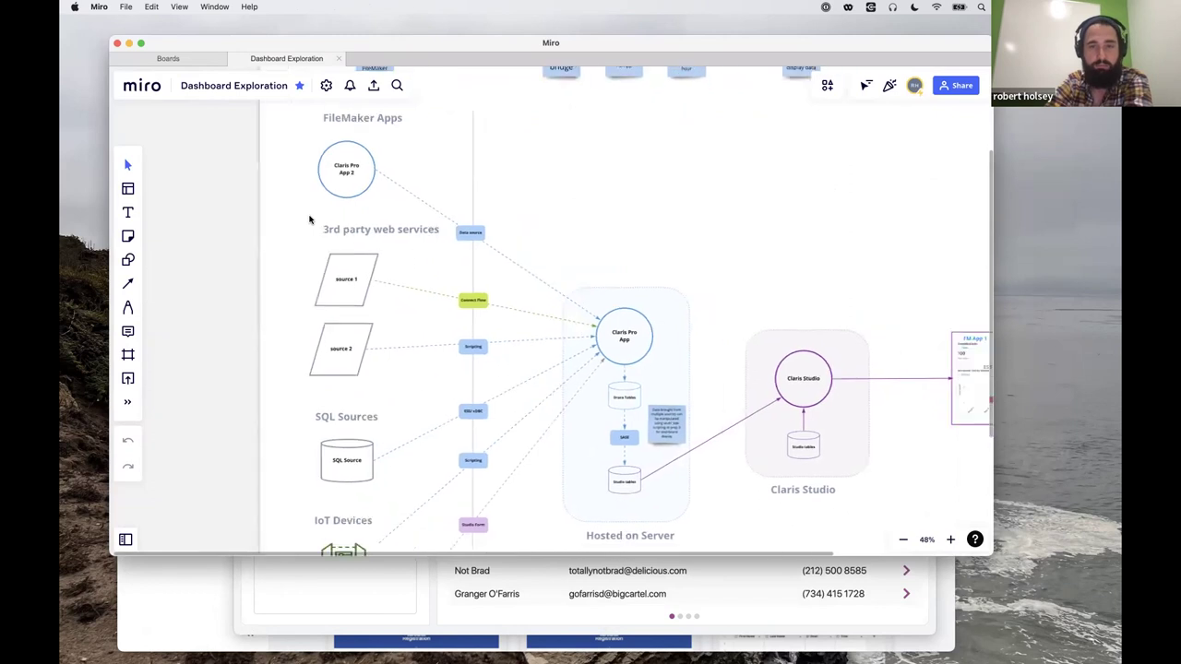
{"action": "scroll", "coordinate": [274, 267], "scroll_direction": "down", "scroll_amount": 3}
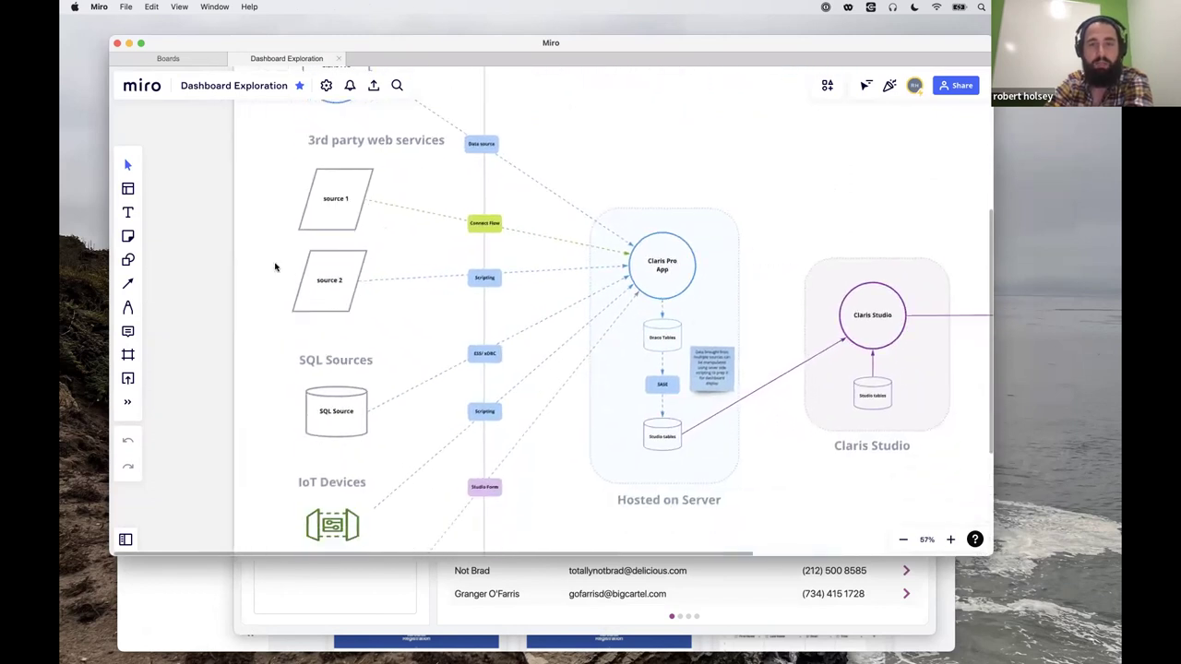
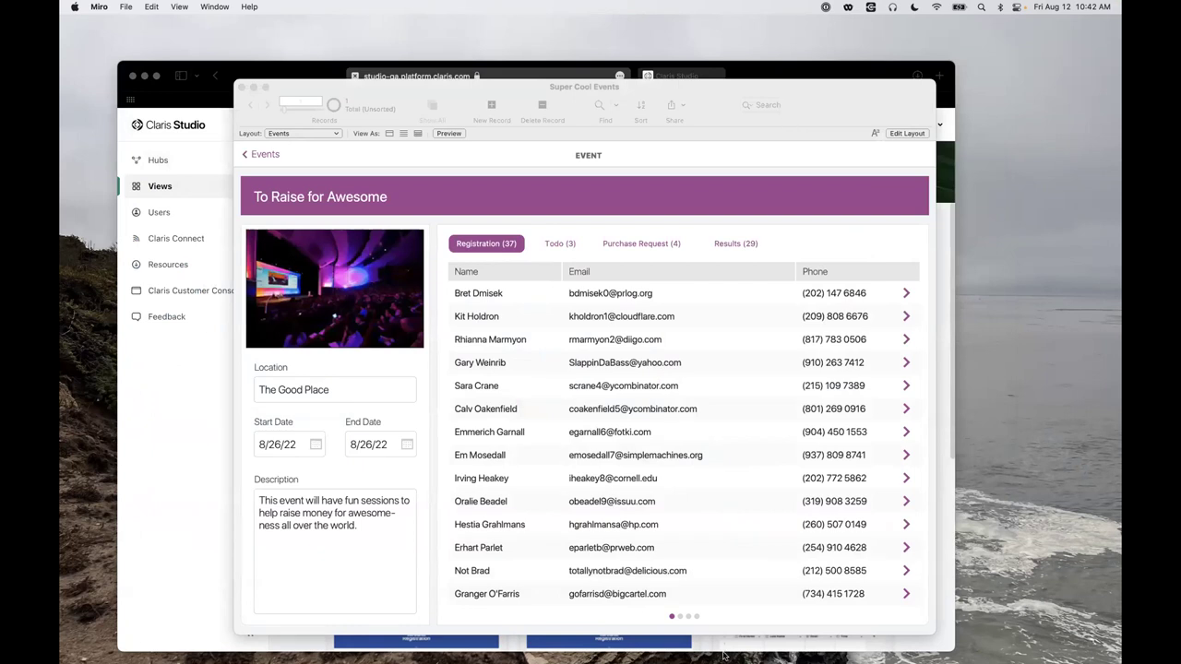
{"action": "mouse_move", "coordinate": [751, 651]}
{"action": "left_click", "coordinate": [666, 644]}
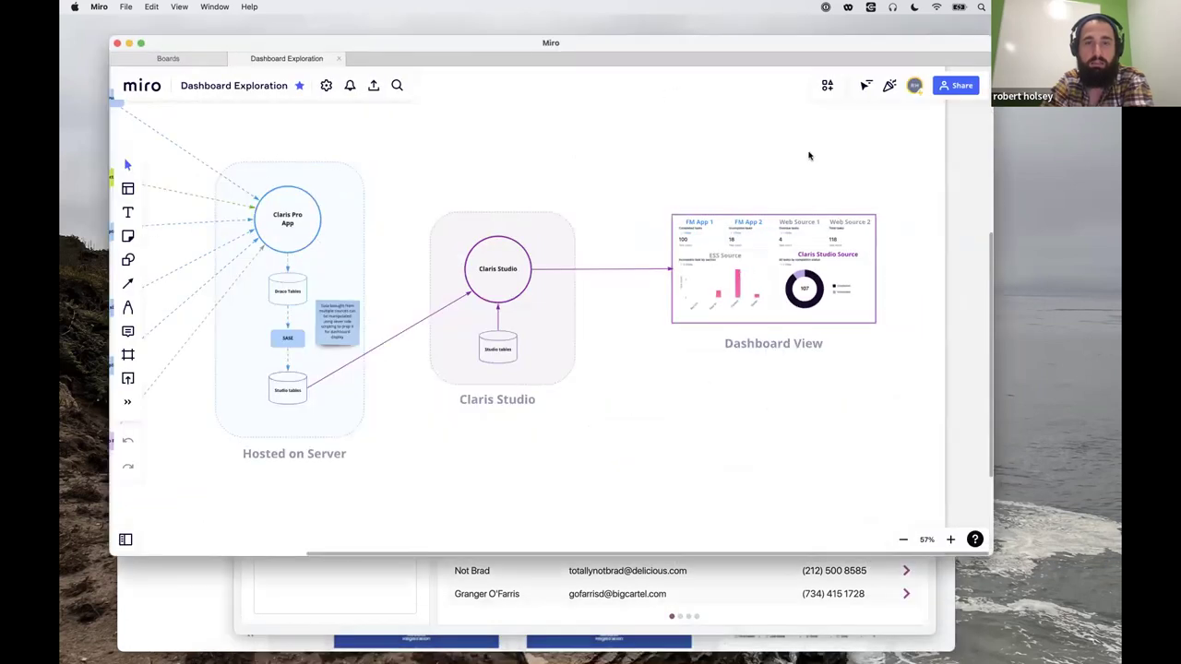
{"action": "scroll", "coordinate": [315, 316], "scroll_direction": "down", "scroll_amount": 5}
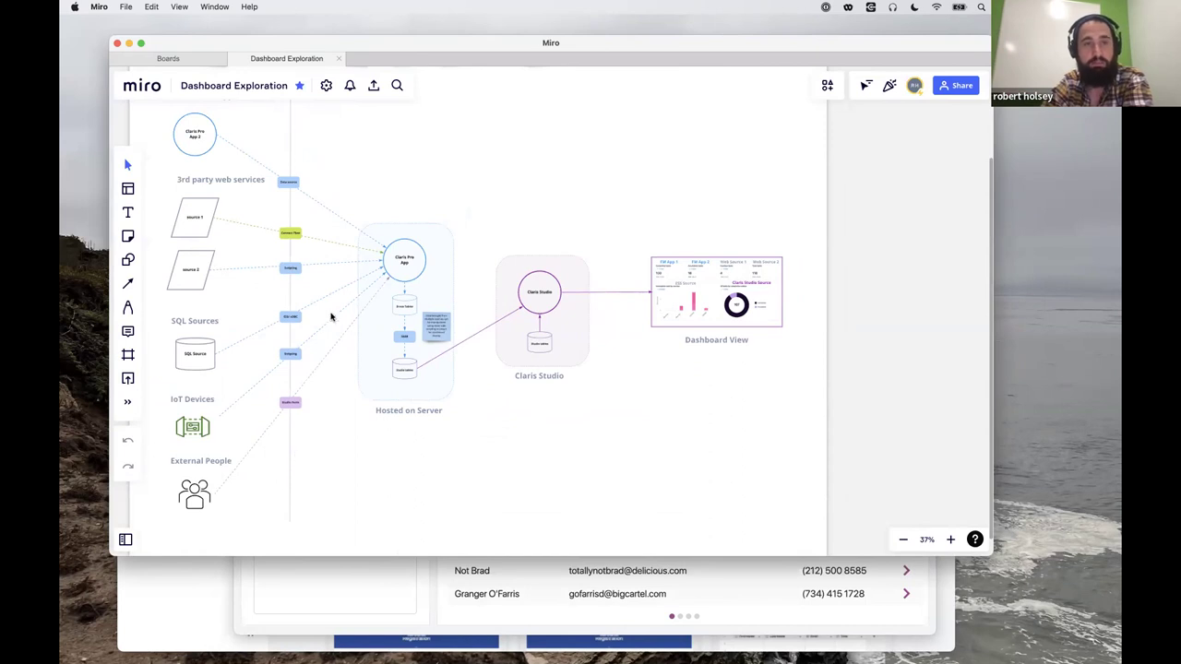
{"action": "left_click", "coordinate": [129, 44]}
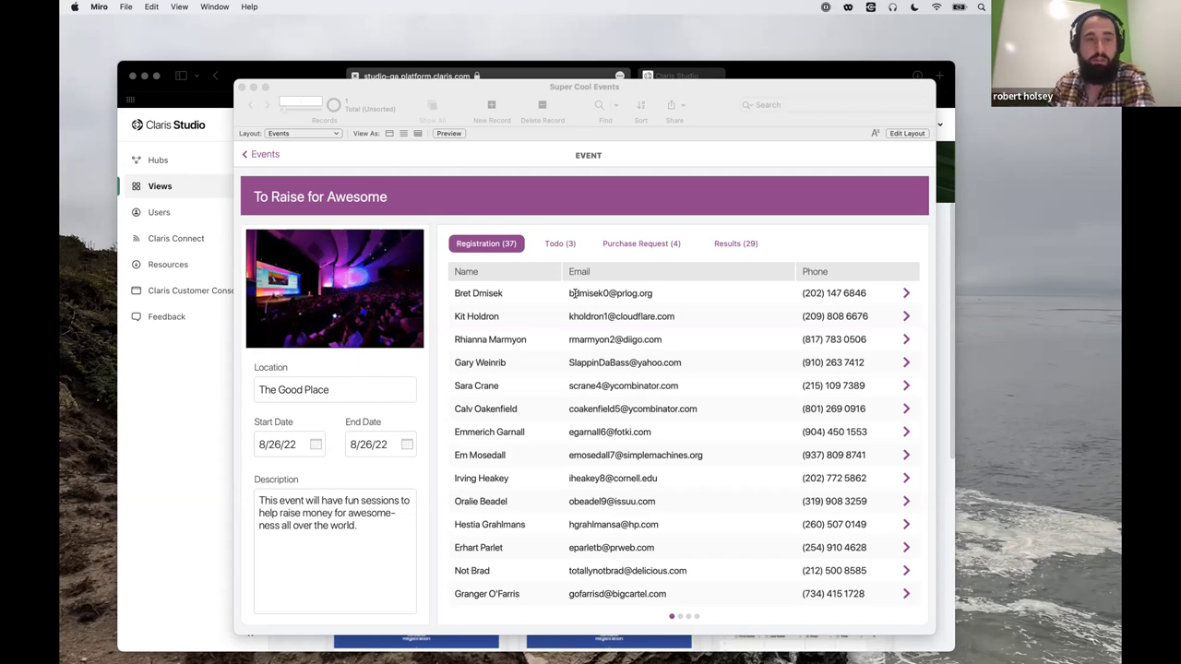
Switch to the Super Cool Events window in Claris Pro, show the Events Copy layout and enlarge the window.
{"action": "left_click", "coordinate": [334, 176]}
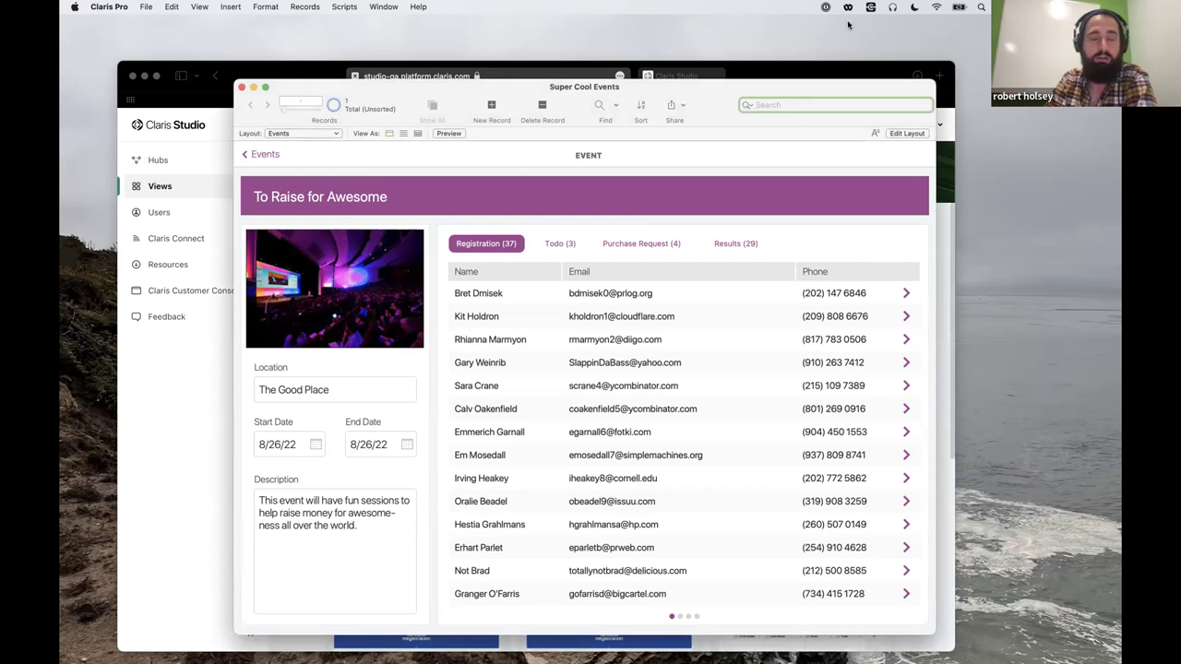
{"action": "left_click", "coordinate": [328, 135]}
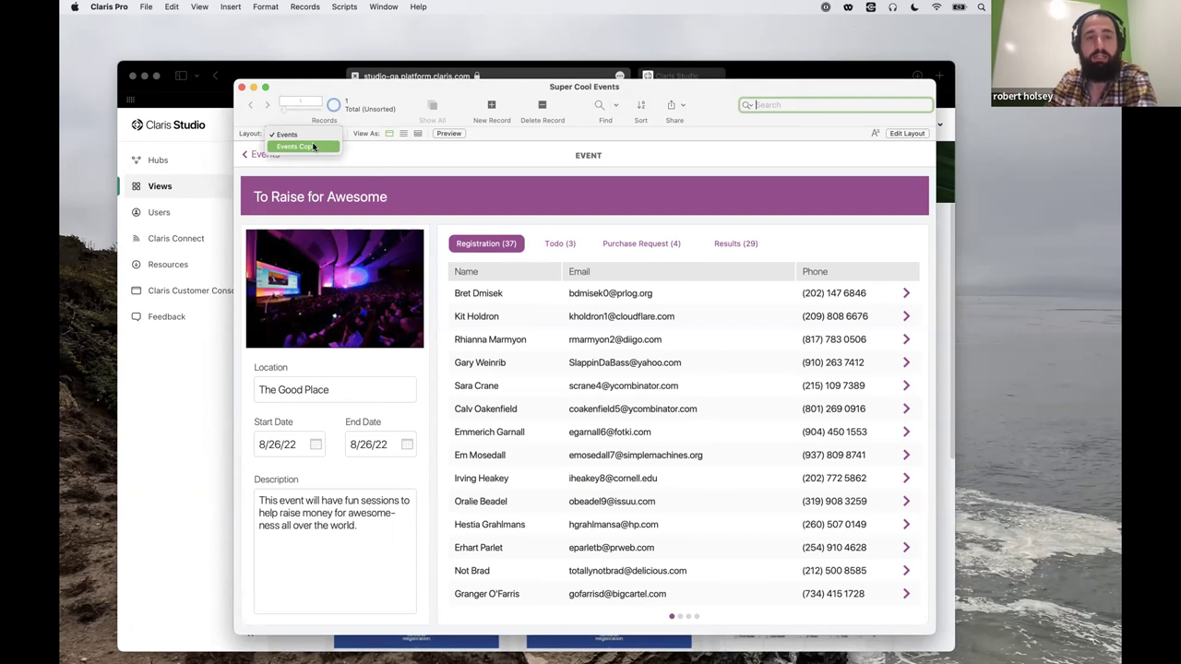
{"action": "left_click", "coordinate": [312, 146]}
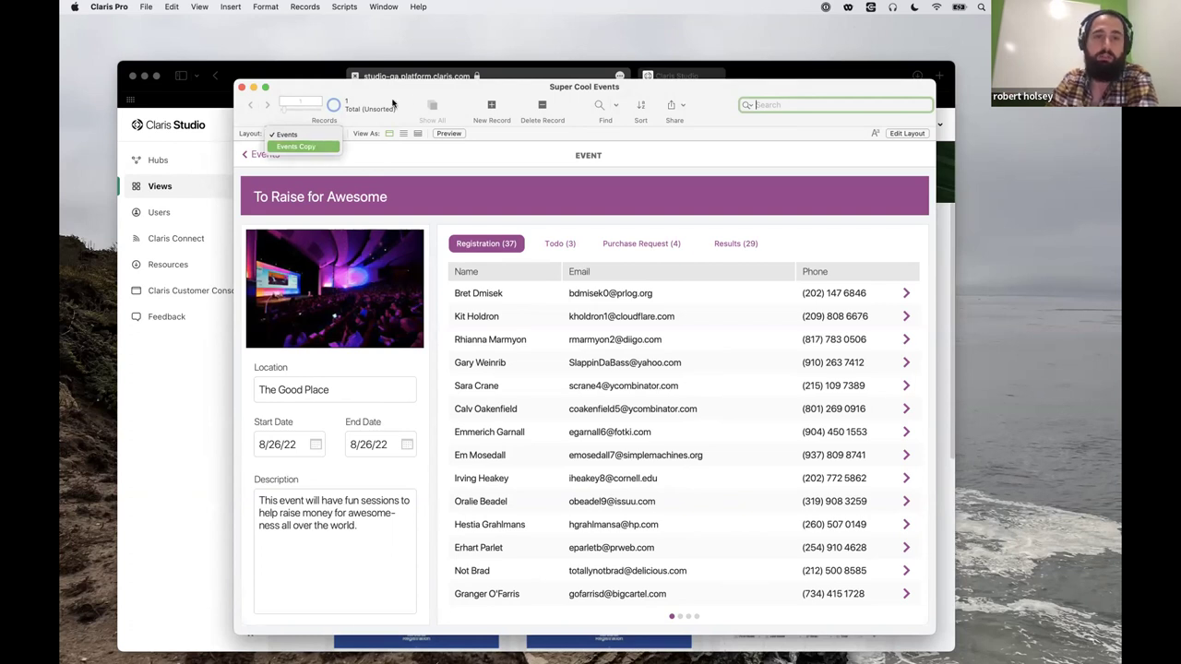
{"action": "left_click_drag", "start_coordinate": [404, 91], "coordinate": [283, 75]}
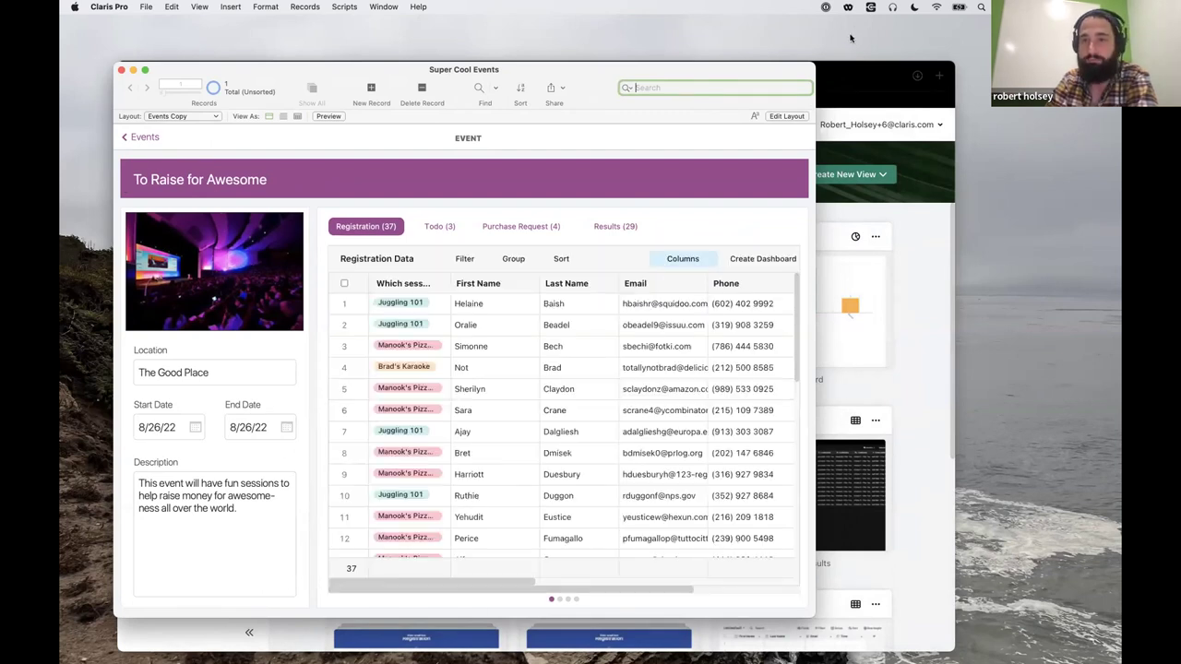
{"action": "left_click_drag", "start_coordinate": [580, 71], "coordinate": [542, 24]}
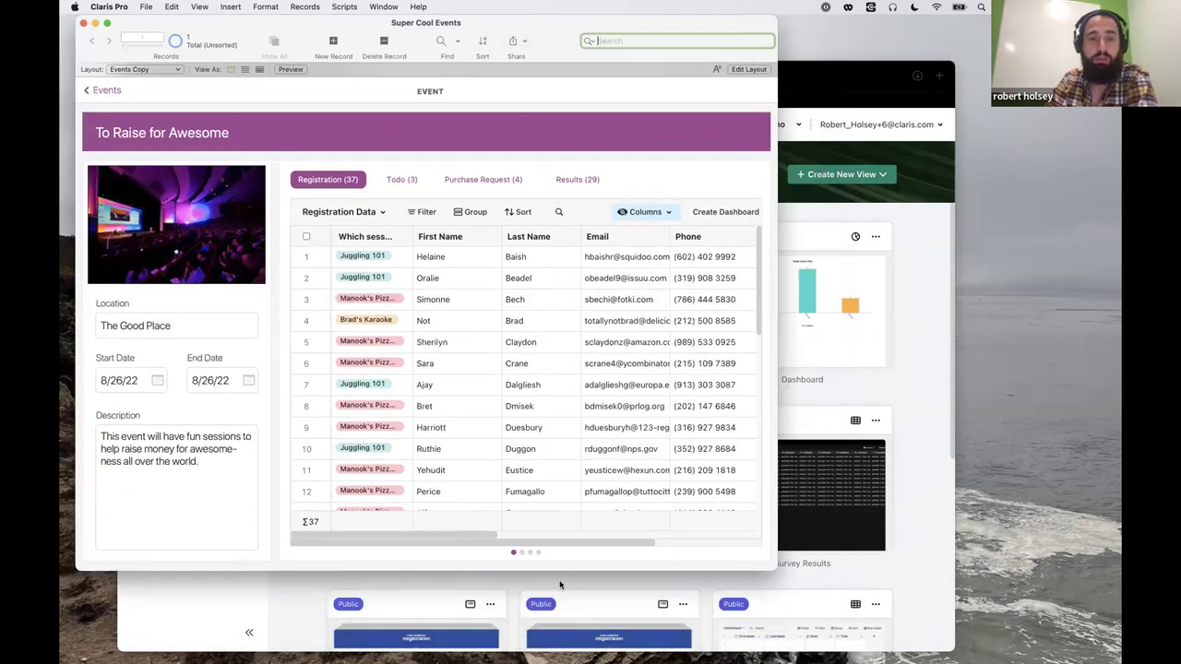
{"action": "left_click_drag", "start_coordinate": [771, 569], "coordinate": [877, 609]}
Browse the Registration Data table and move the Last Name column ahead of First Name.
{"action": "scroll", "coordinate": [651, 386], "scroll_direction": "right", "scroll_amount": 10}
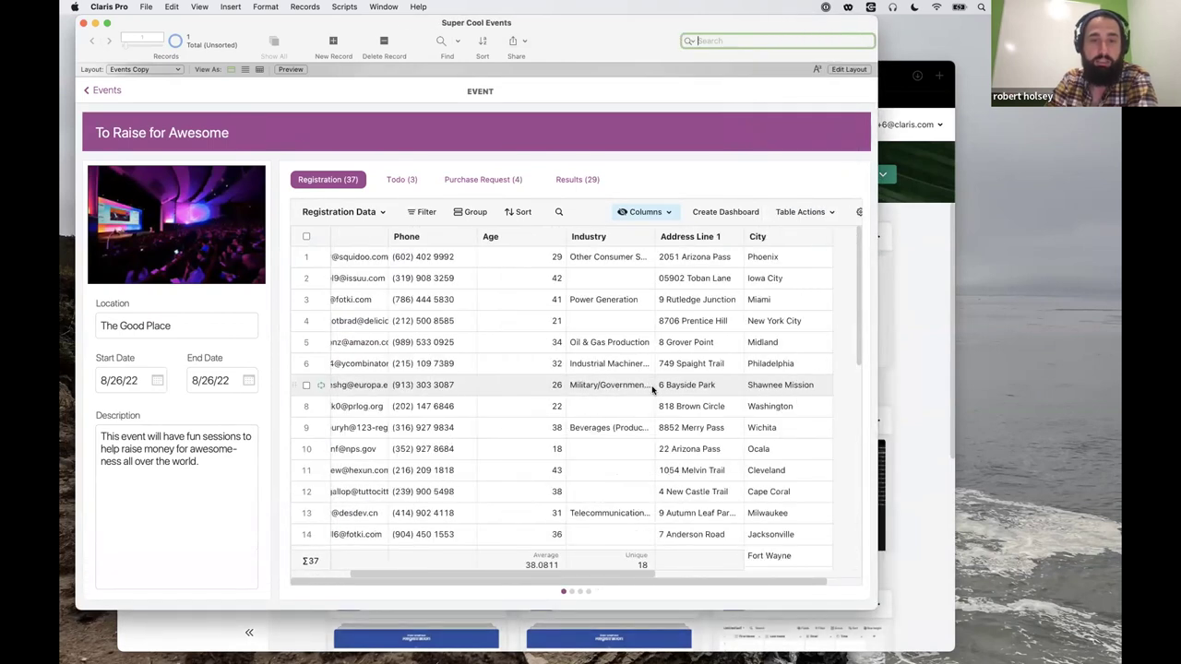
{"action": "scroll", "coordinate": [437, 312], "scroll_direction": "left", "scroll_amount": 10}
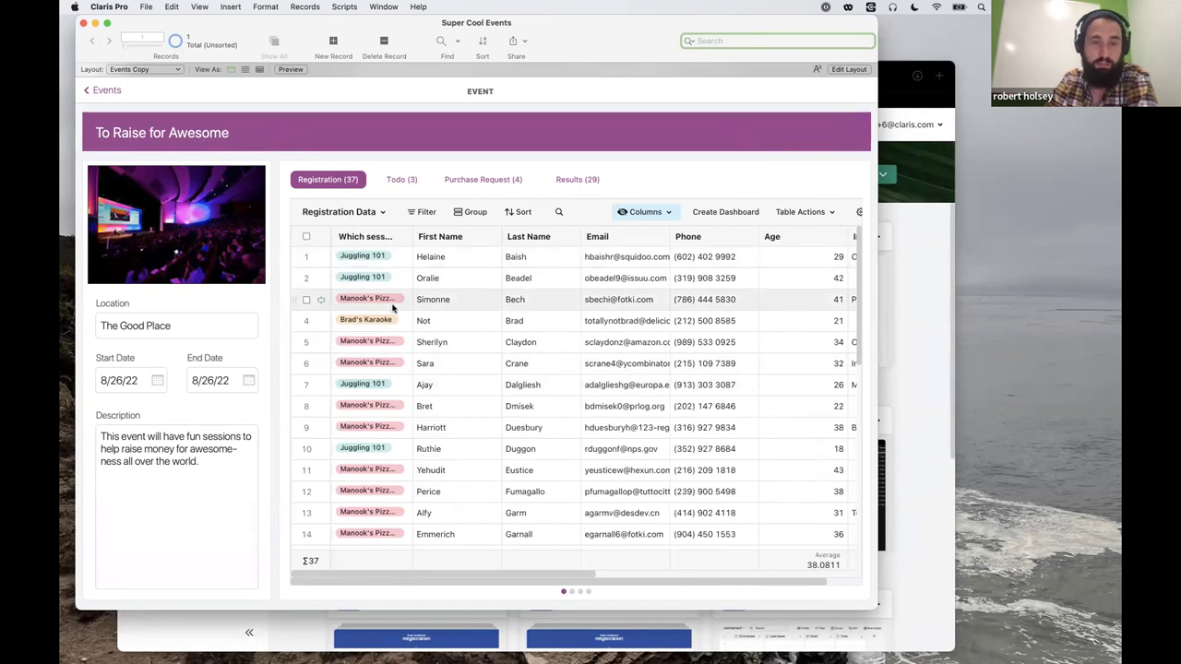
{"action": "scroll", "coordinate": [593, 369], "scroll_direction": "right", "scroll_amount": 10}
{"action": "scroll", "coordinate": [593, 369], "scroll_direction": "left", "scroll_amount": 10}
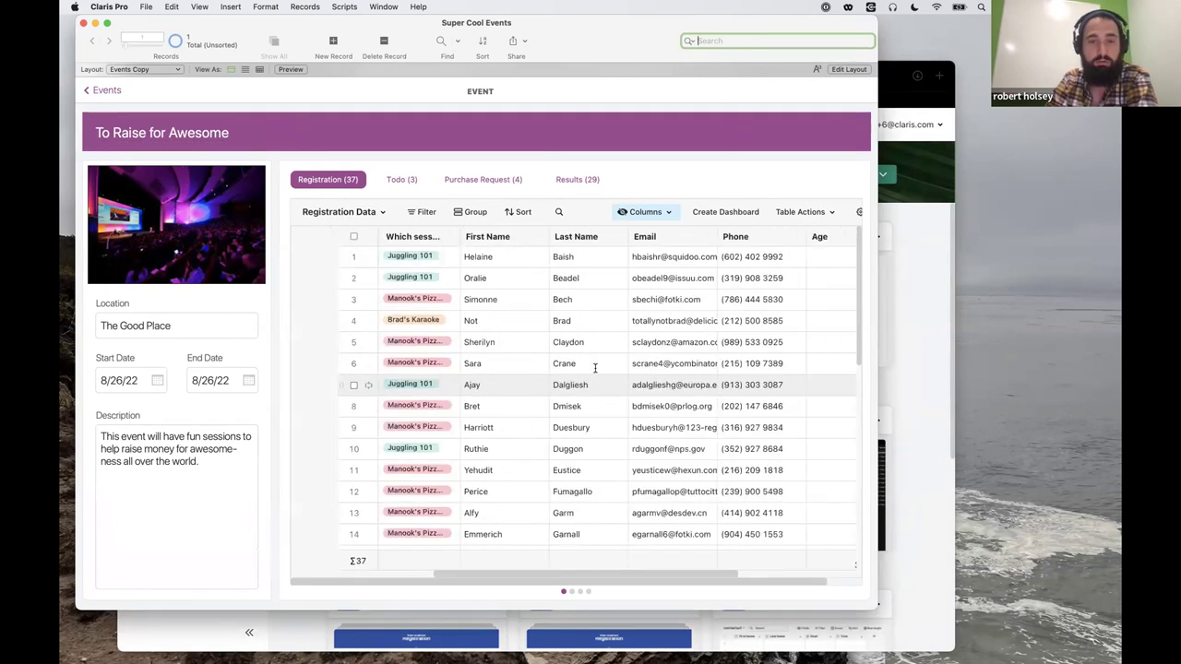
{"action": "left_click_drag", "start_coordinate": [453, 237], "coordinate": [453, 476]}
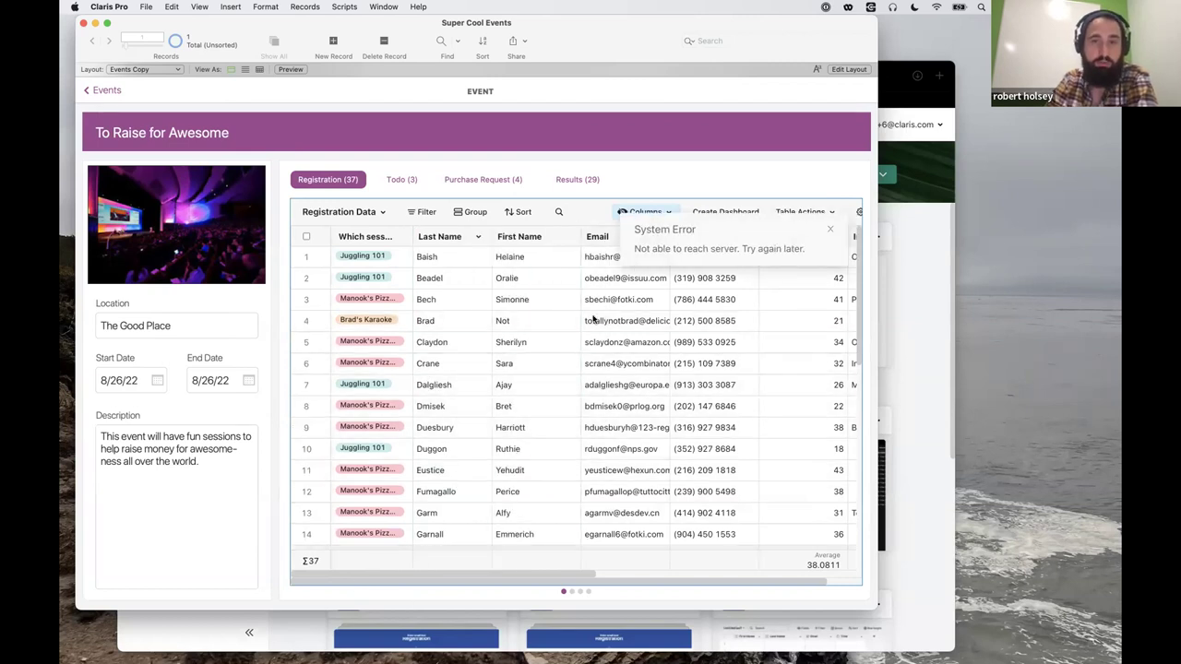
{"action": "left_click", "coordinate": [651, 184]}
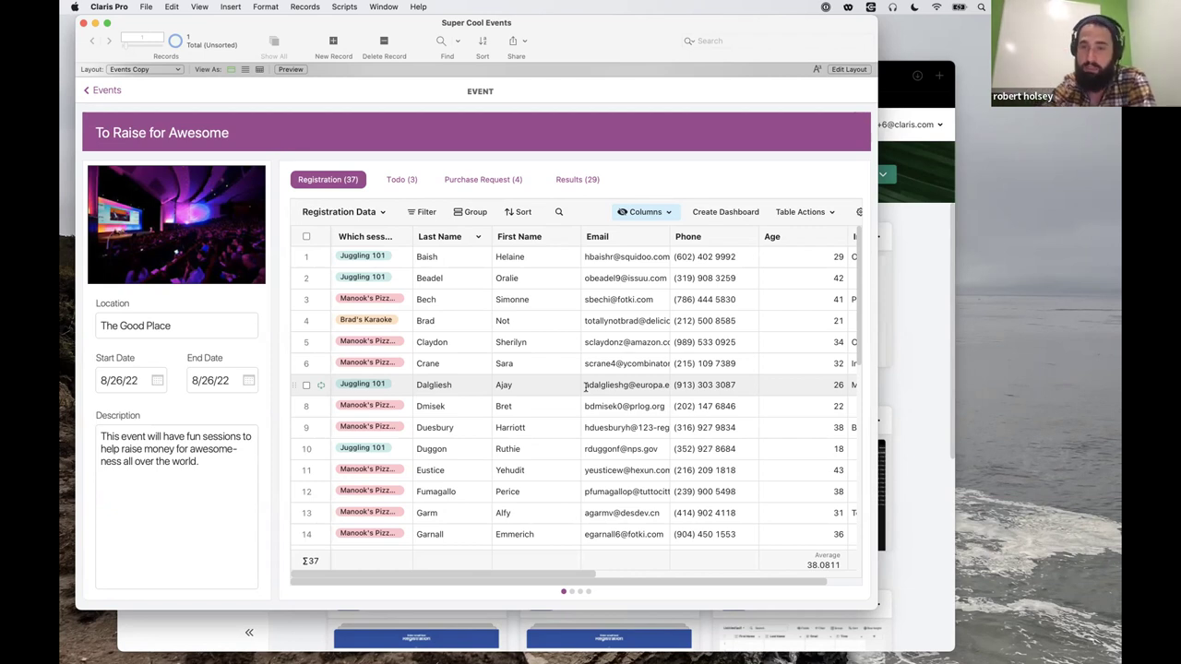
{"action": "scroll", "coordinate": [585, 388], "scroll_direction": "down", "scroll_amount": 3}
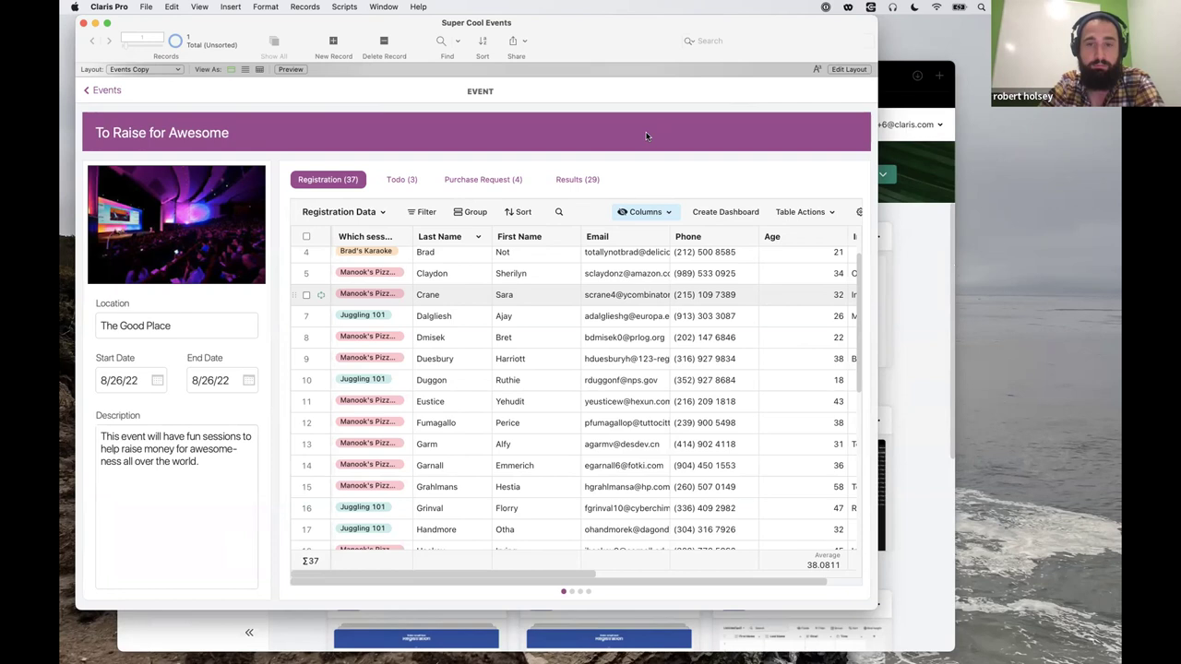
Reposition the Super Cool Events window and switch to the Claris Studio Views page in Safari.
{"action": "left_click", "coordinate": [599, 136]}
{"action": "left_click_drag", "start_coordinate": [744, 25], "coordinate": [790, 39]}
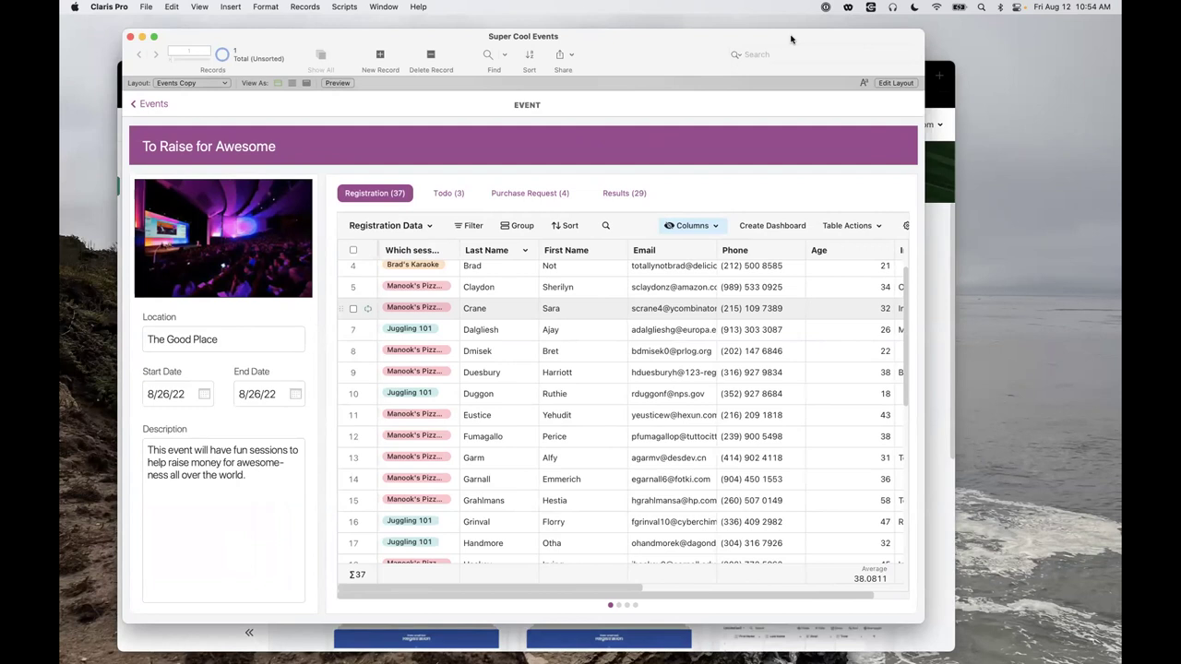
{"action": "left_click", "coordinate": [944, 106]}
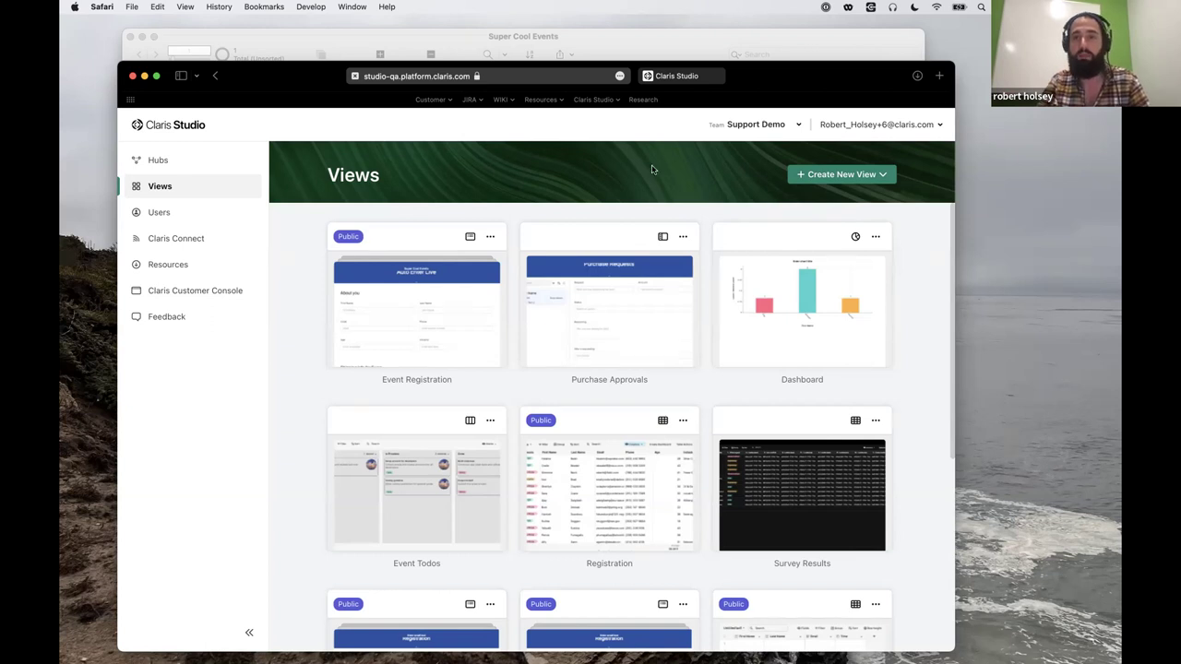
{"action": "mouse_move", "coordinate": [750, 543]}
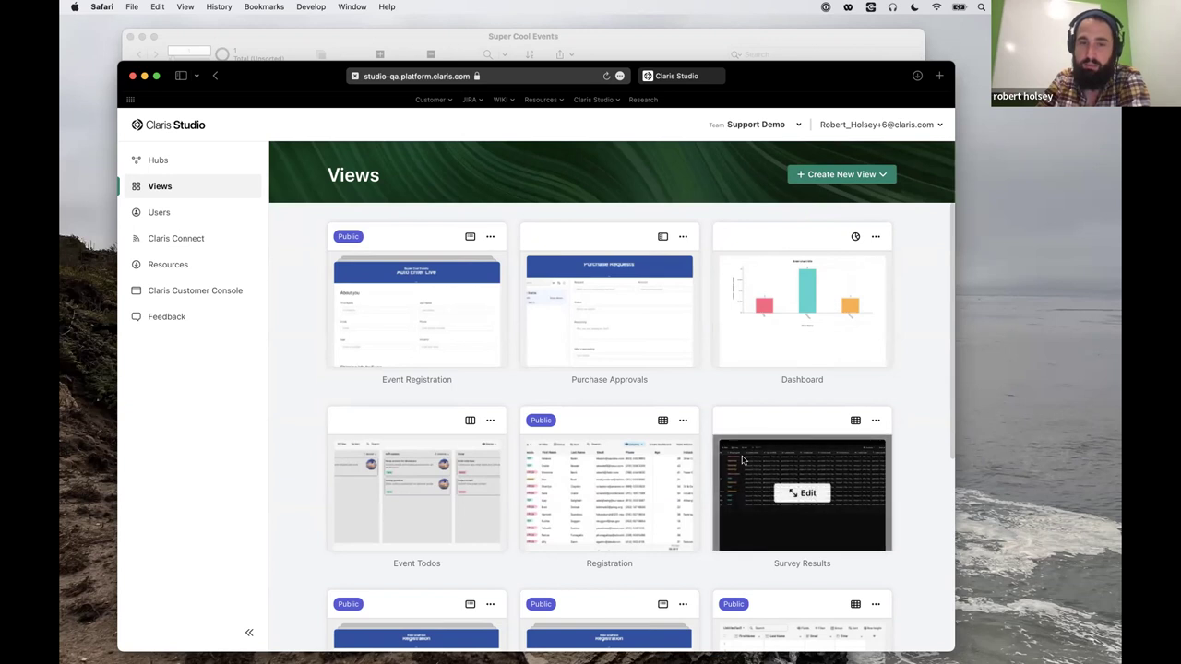
{"action": "mouse_move", "coordinate": [731, 499]}
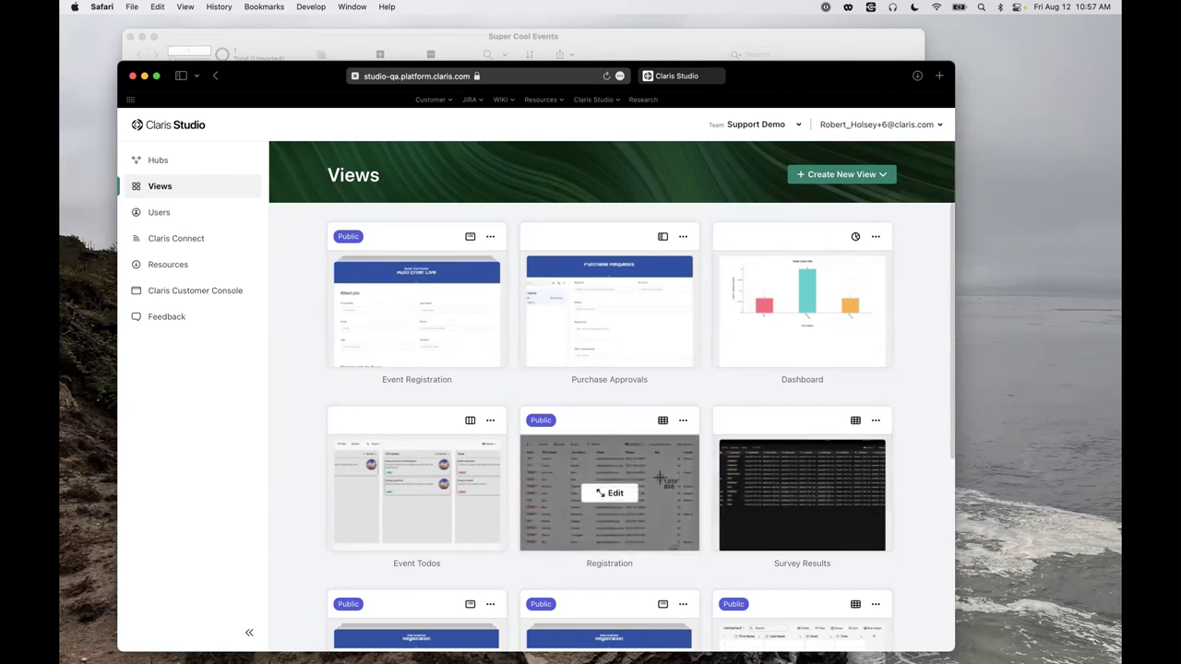
Capture a screenshot of a screen area and move the Claris Studio browser window slightly higher.
{"action": "key", "text": "super+shift+4"}
{"action": "left_click_drag", "start_coordinate": [848, 576], "coordinate": [854, 527]}
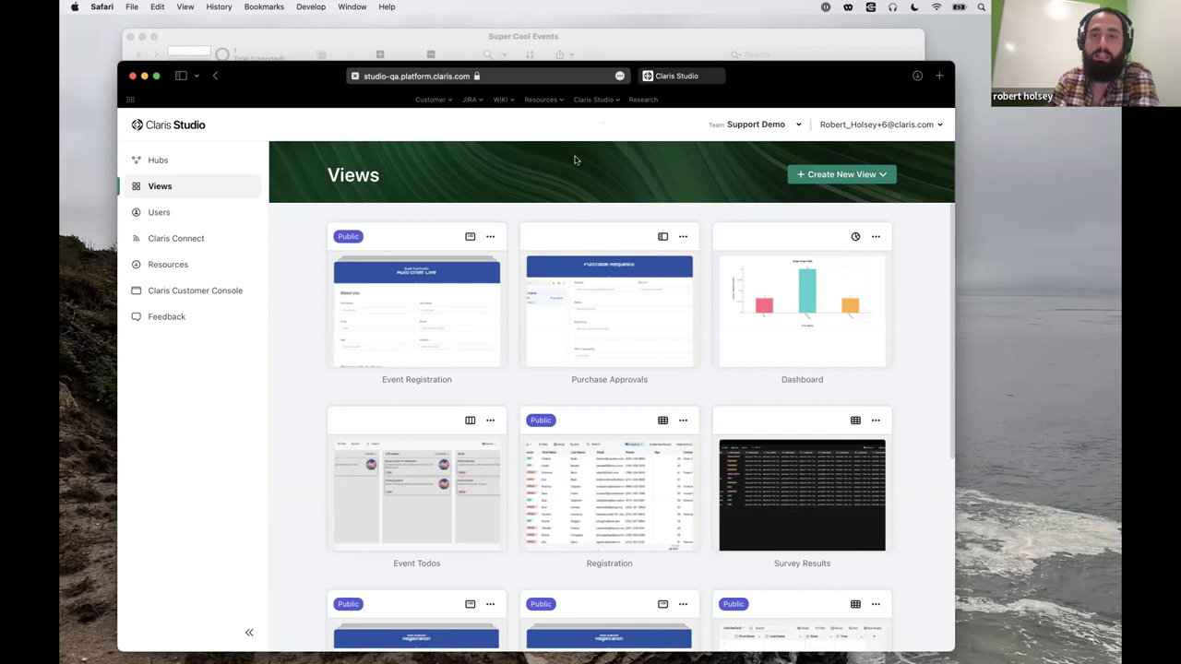
{"action": "mouse_move", "coordinate": [716, 308]}
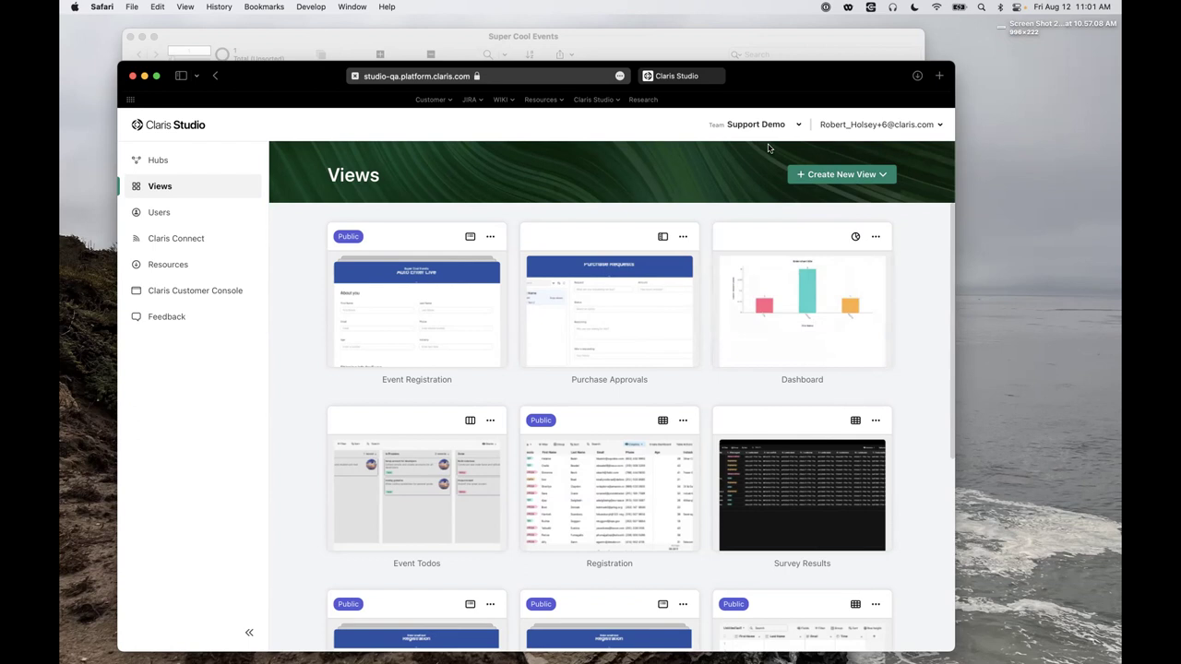
{"action": "left_click_drag", "start_coordinate": [790, 99], "coordinate": [782, 73]}
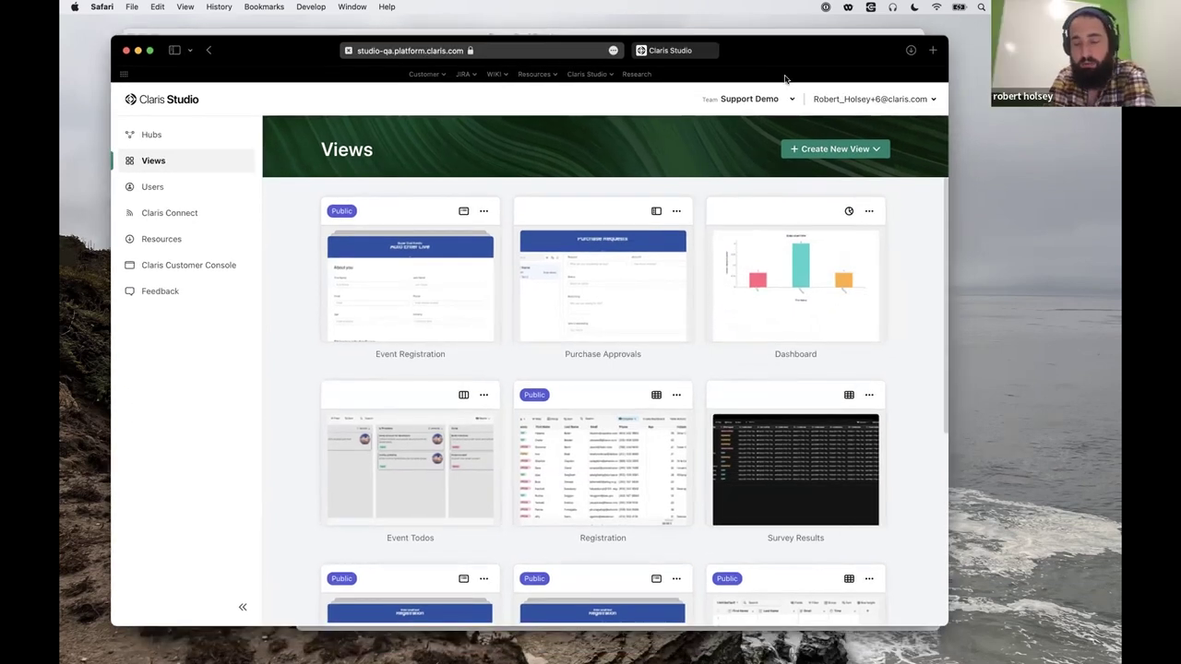
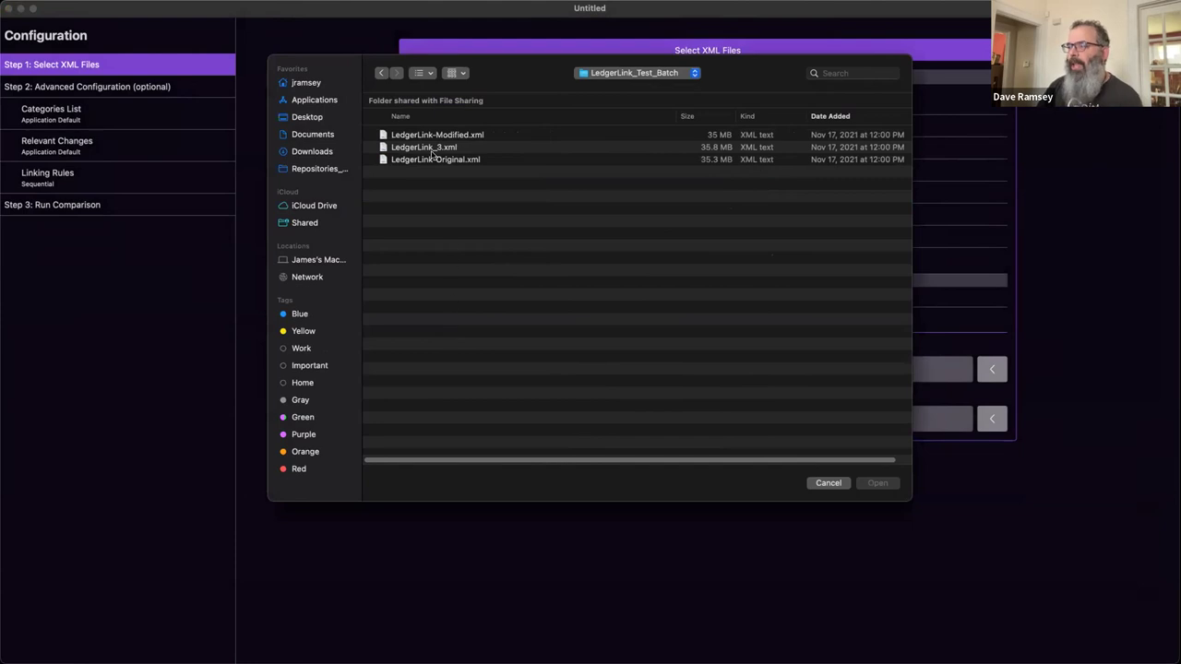
In FMComparison, load LedgerLink-Original.xml as the original file and LedgerLink_3.xml as the modified file.
{"action": "double_click", "coordinate": [434, 159]}
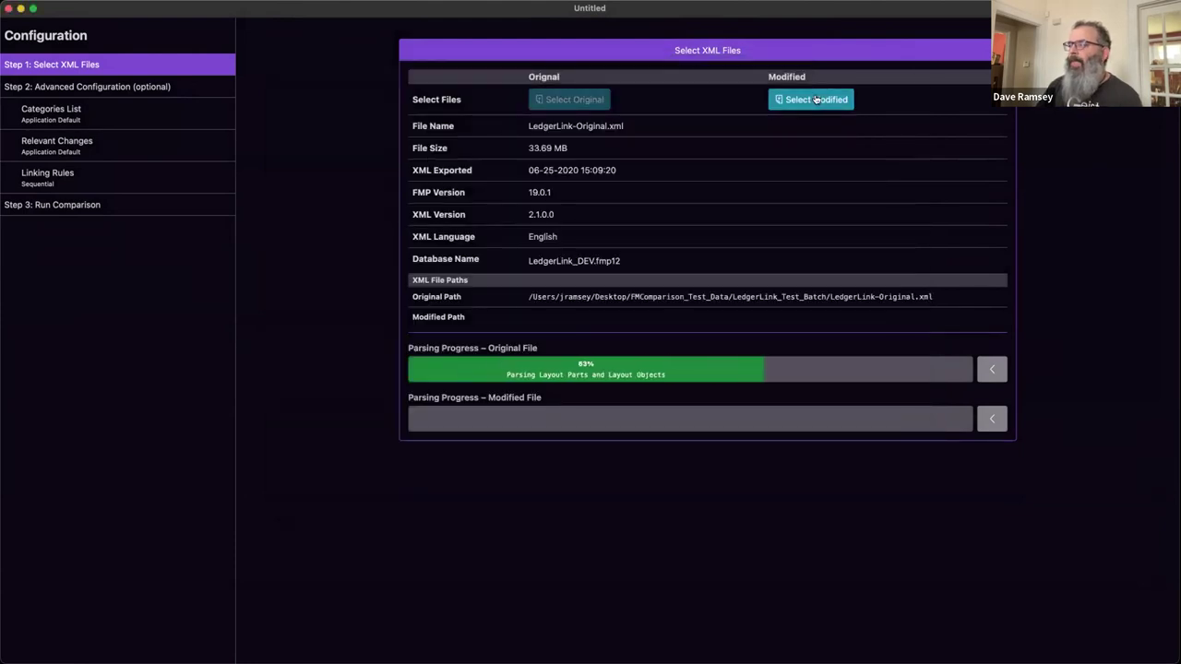
{"action": "left_click", "coordinate": [815, 99]}
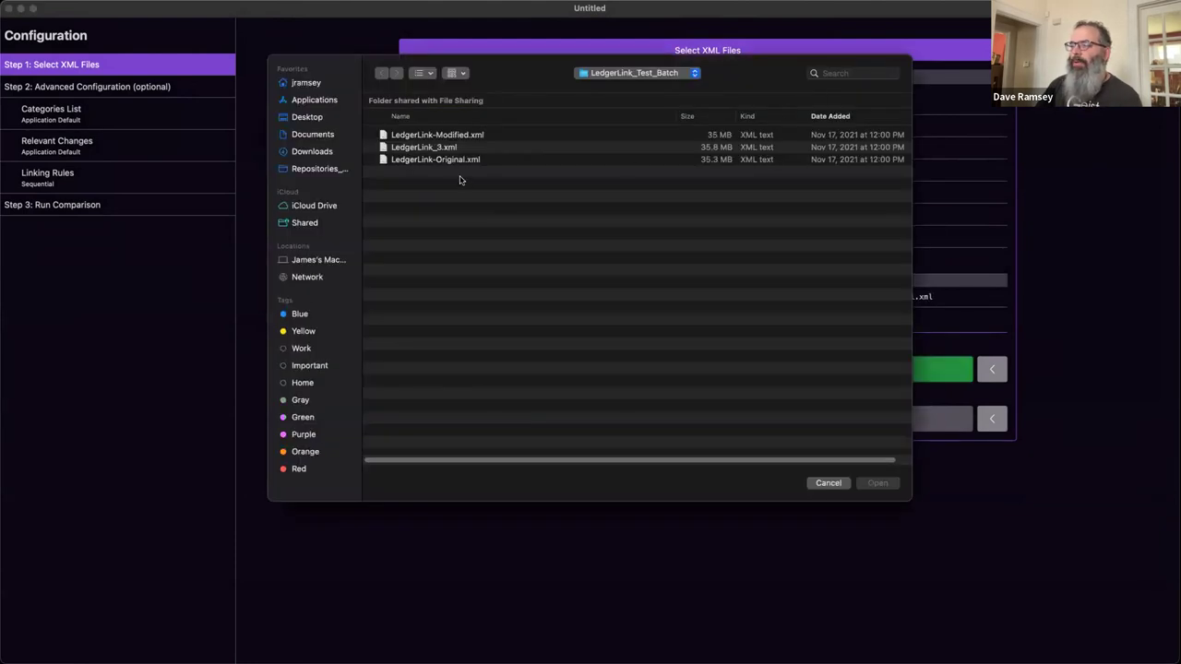
{"action": "double_click", "coordinate": [440, 152]}
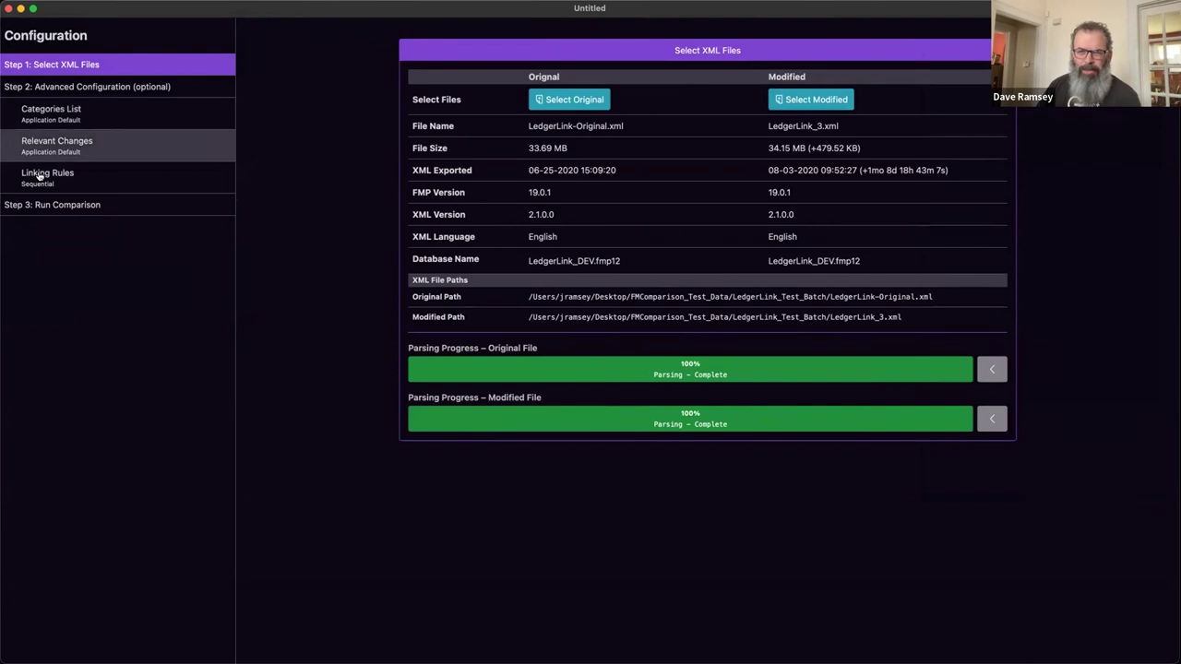
Run the comparison of the two XML files with the default configuration and open its results.
{"action": "left_click", "coordinate": [87, 205]}
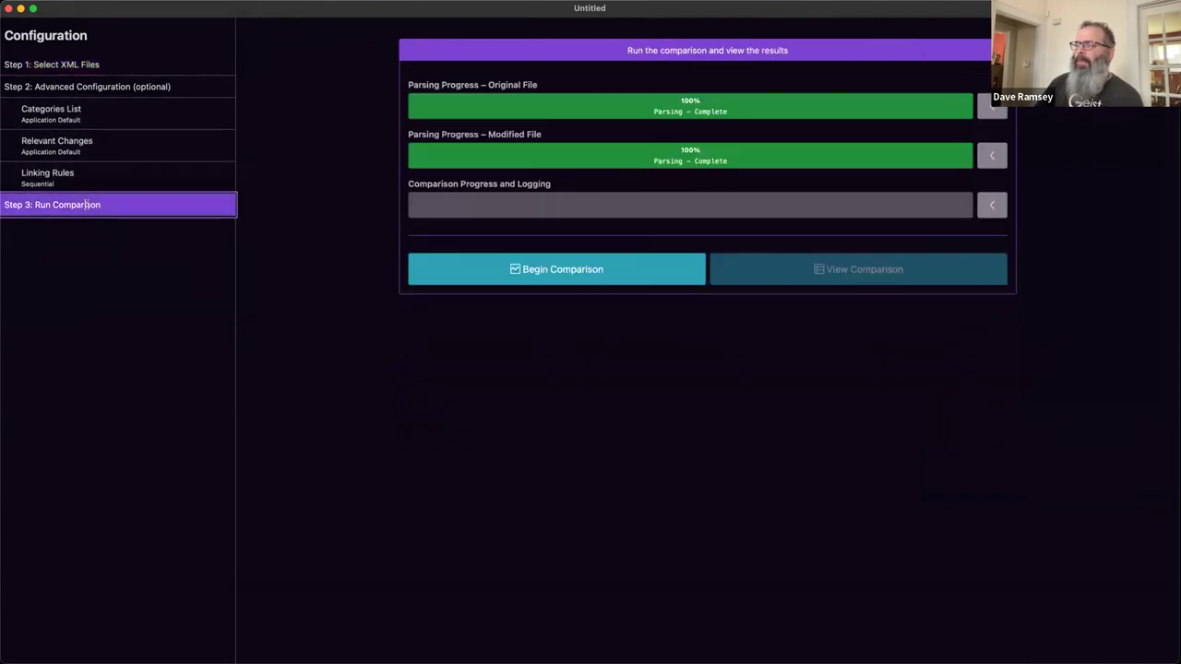
{"action": "left_click", "coordinate": [518, 271]}
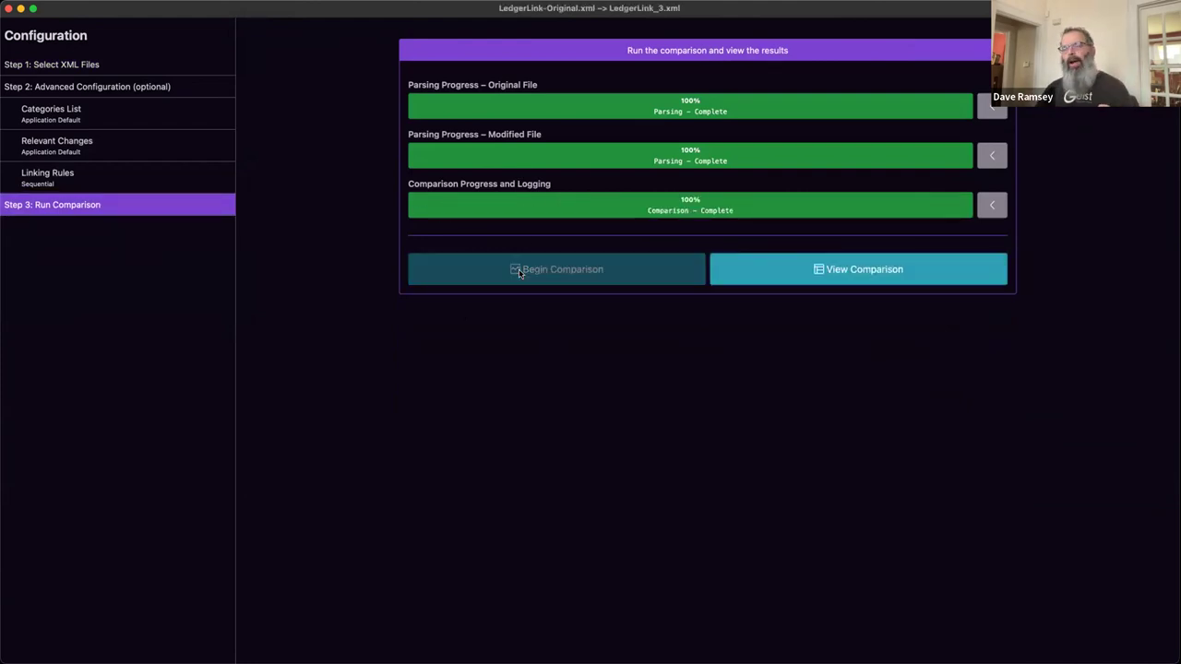
{"action": "left_click", "coordinate": [840, 263]}
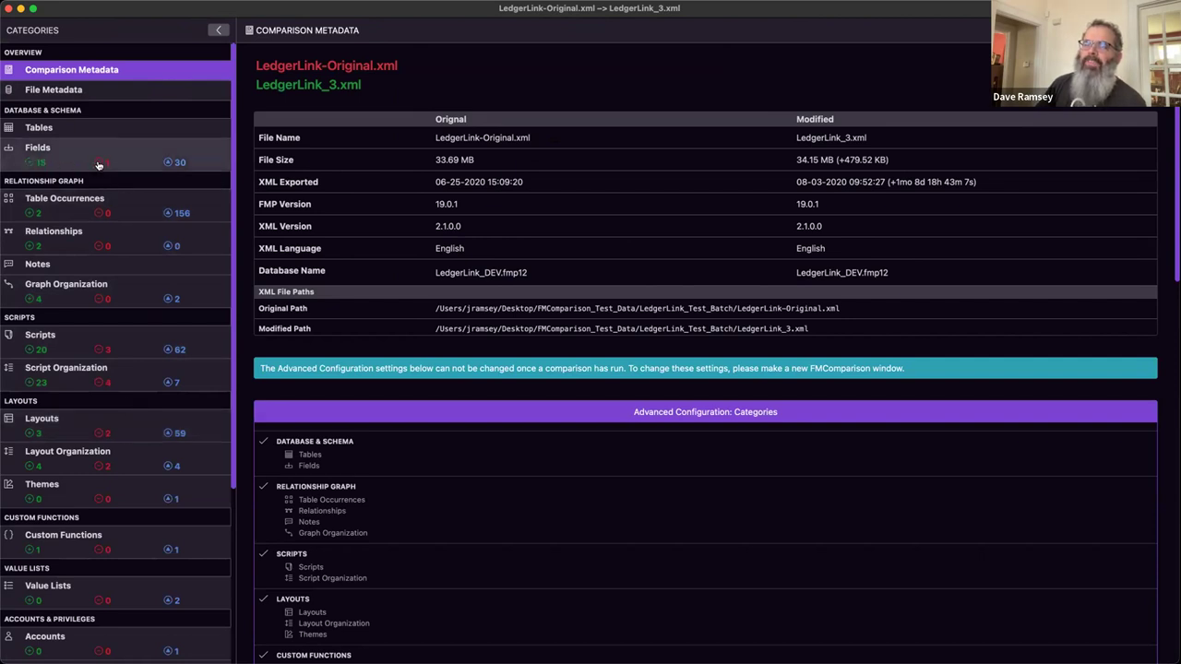
List the changed fields and examine the modifications recorded for the Employee:Notes field.
{"action": "left_click", "coordinate": [192, 163]}
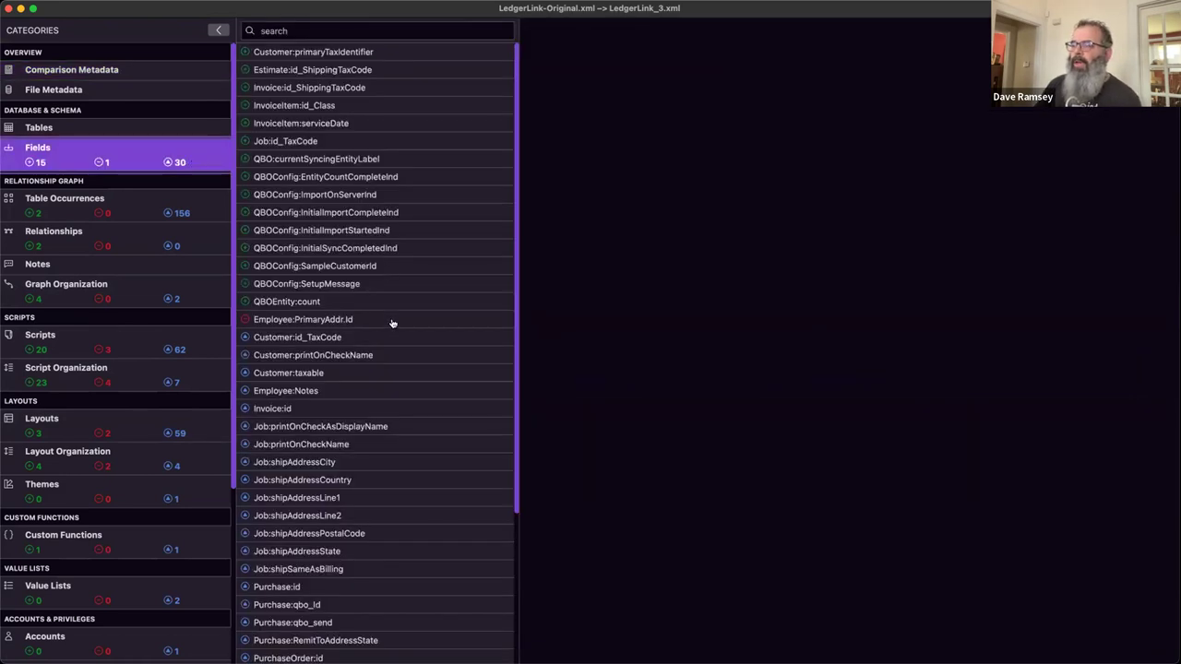
{"action": "left_click", "coordinate": [339, 393]}
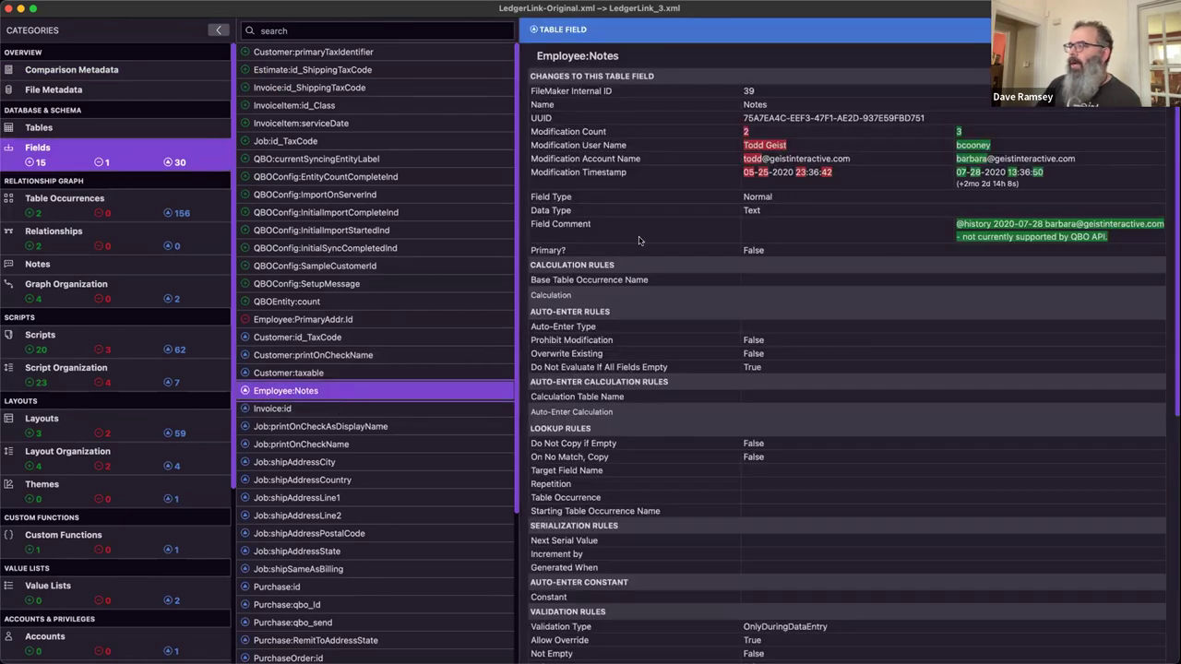
{"action": "scroll", "coordinate": [950, 277], "scroll_direction": "down", "scroll_amount": 5}
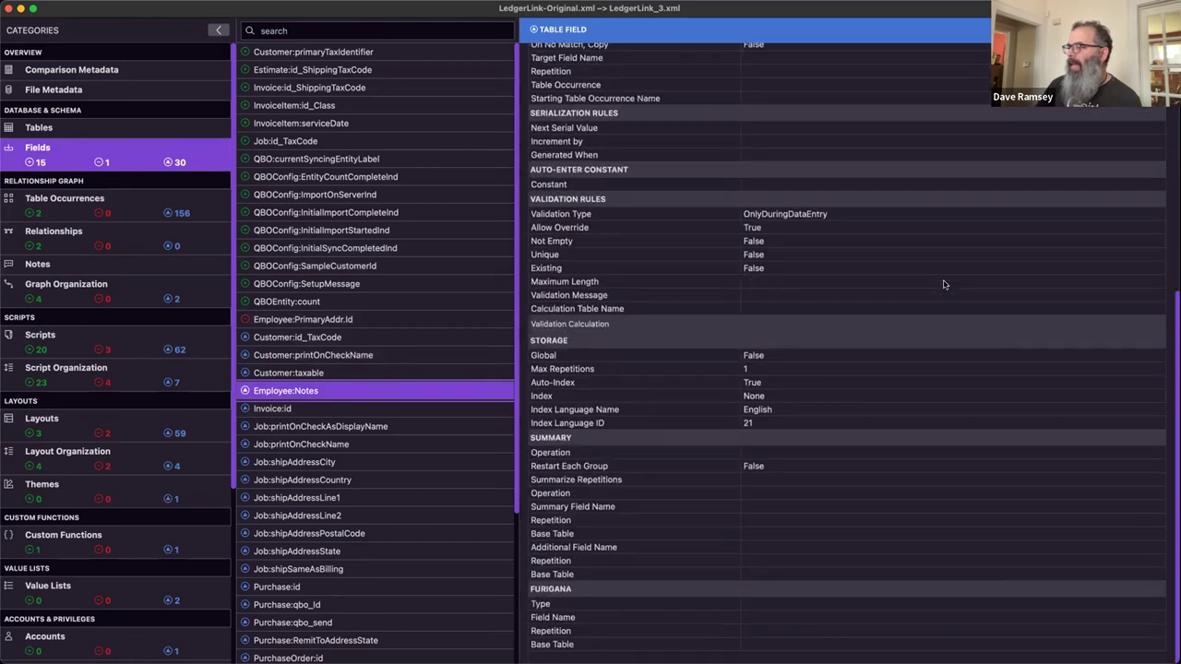
{"action": "scroll", "coordinate": [943, 284], "scroll_direction": "up", "scroll_amount": 5}
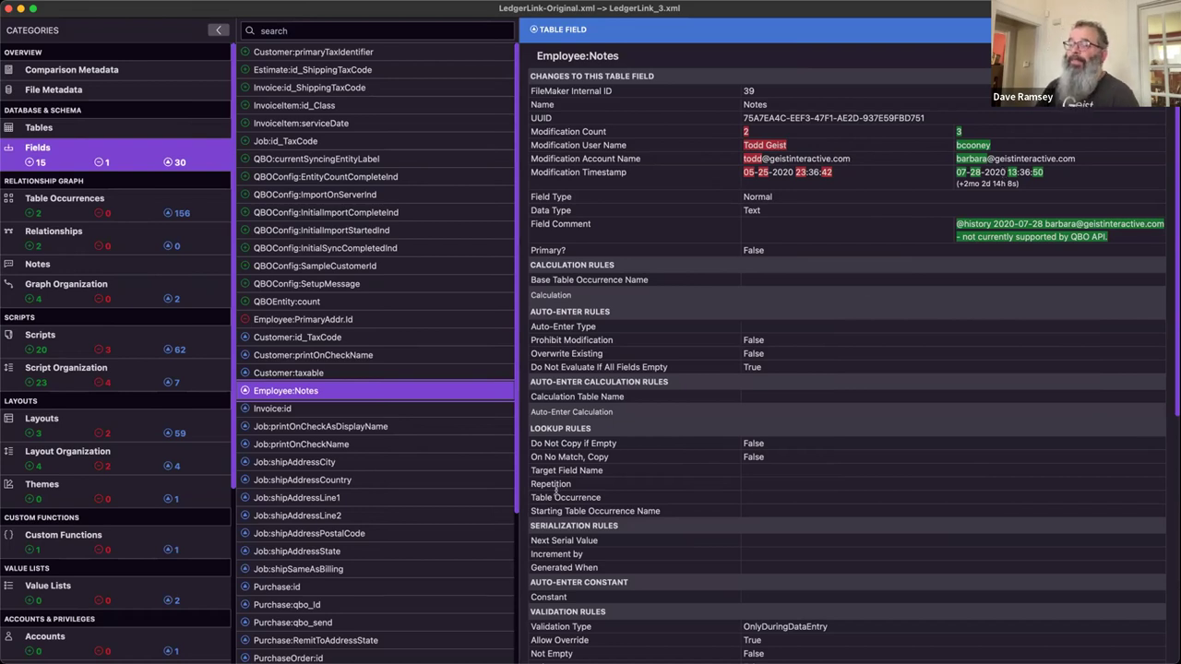
Examine the details of the added field QBOConfig:InitialSyncCompletedInd and the removed field Employee:PrimaryAddr.Id.
{"action": "left_click", "coordinate": [366, 409]}
{"action": "left_click", "coordinate": [346, 248]}
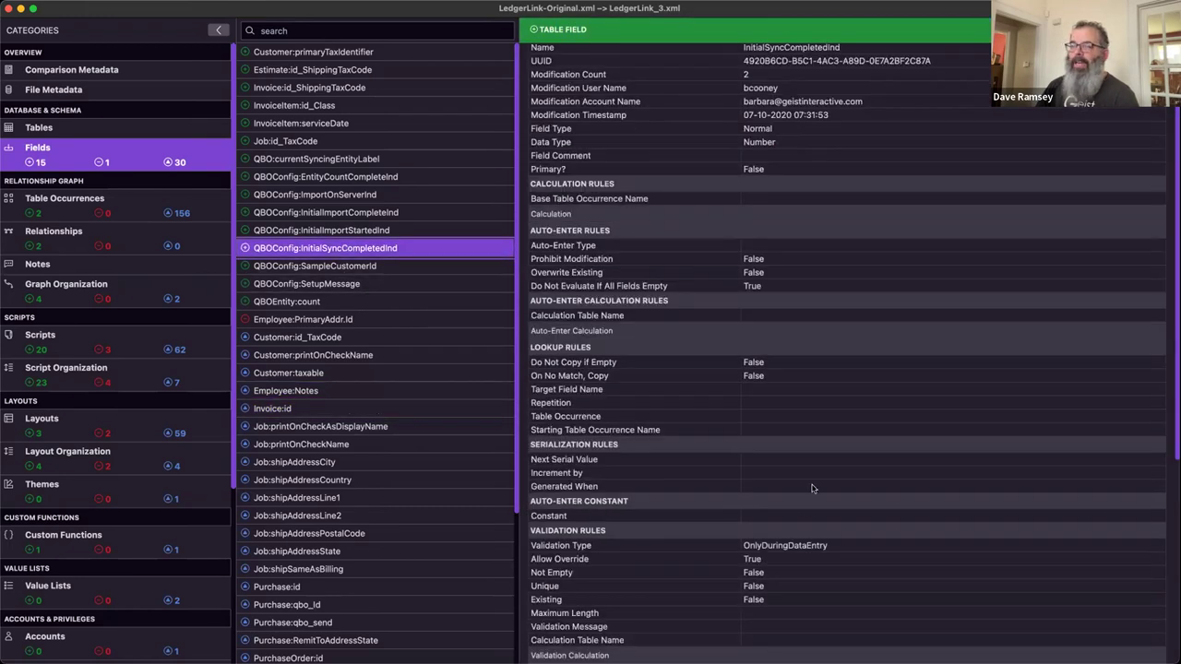
{"action": "scroll", "coordinate": [901, 205], "scroll_direction": "down", "scroll_amount": 5}
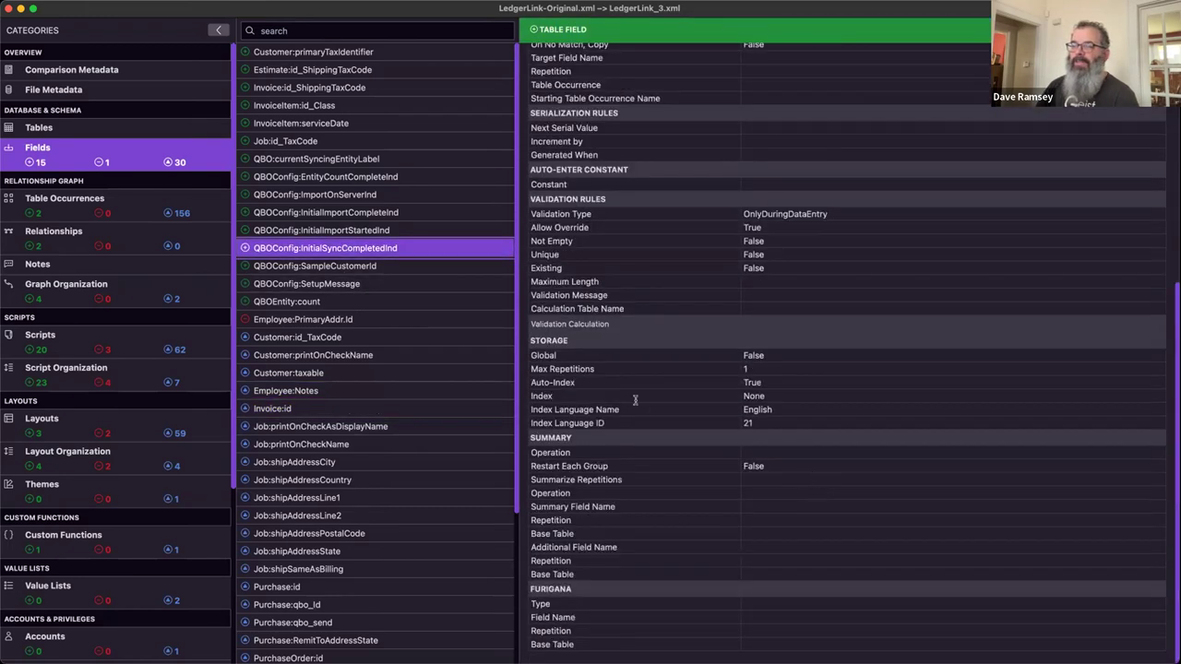
{"action": "left_click", "coordinate": [360, 320]}
{"action": "scroll", "coordinate": [808, 267], "scroll_direction": "down", "scroll_amount": 6}
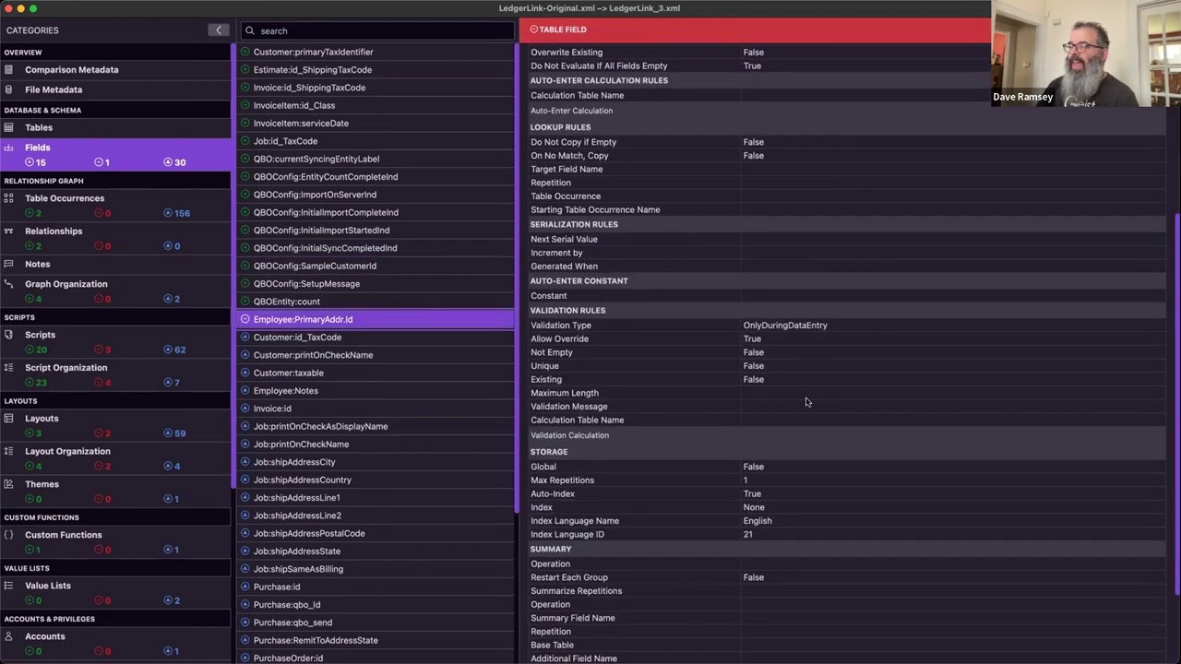
Examine the modifications recorded for the Job:printOnCheckAsDisplayName and Job:printOnCheckName fields.
{"action": "left_click", "coordinate": [339, 356]}
{"action": "left_click", "coordinate": [298, 424]}
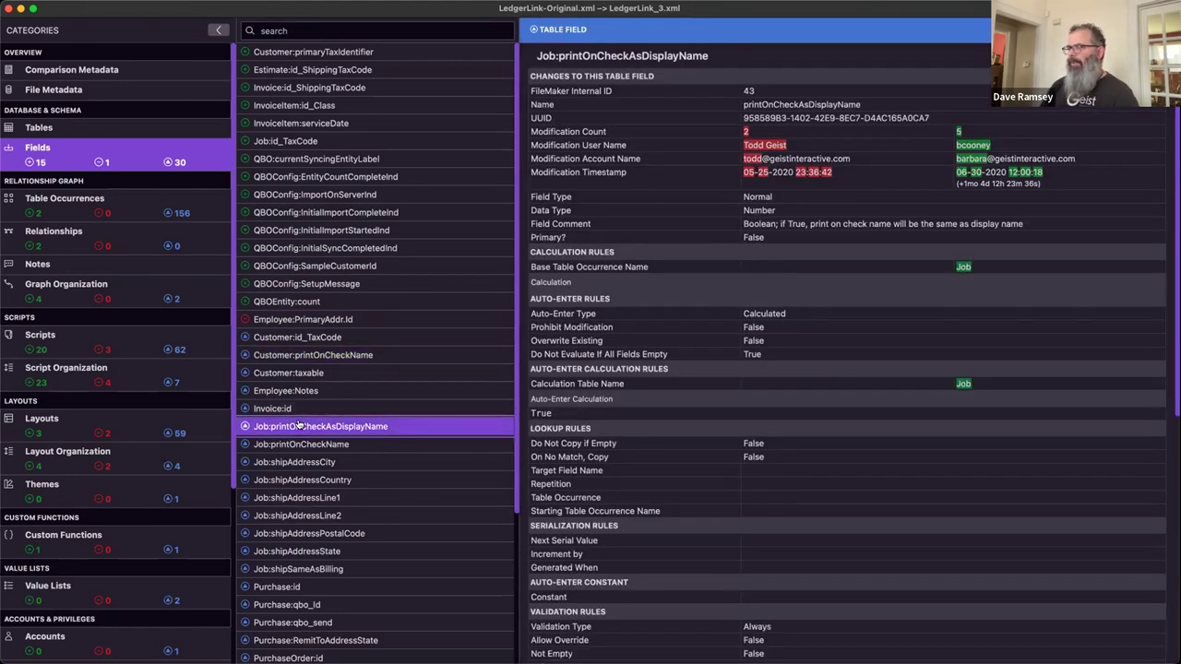
{"action": "left_click", "coordinate": [298, 444]}
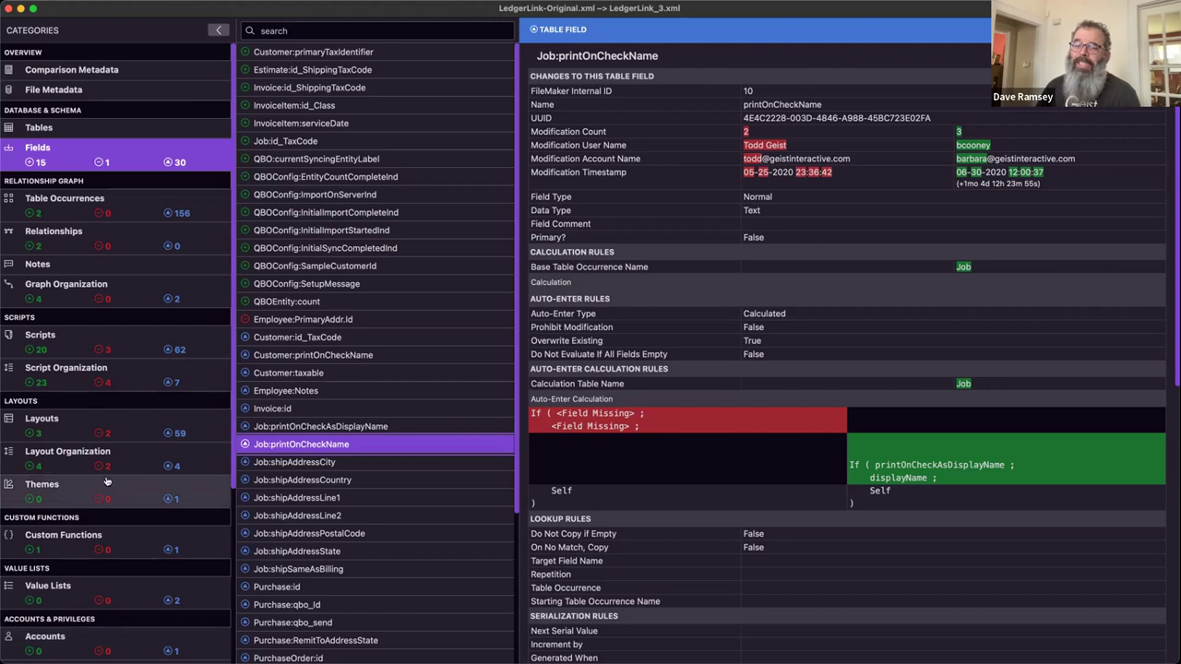
Review the list of changed scripts, and locate the moved Logging folder in the original and modified script organization.
{"action": "left_click", "coordinate": [65, 342]}
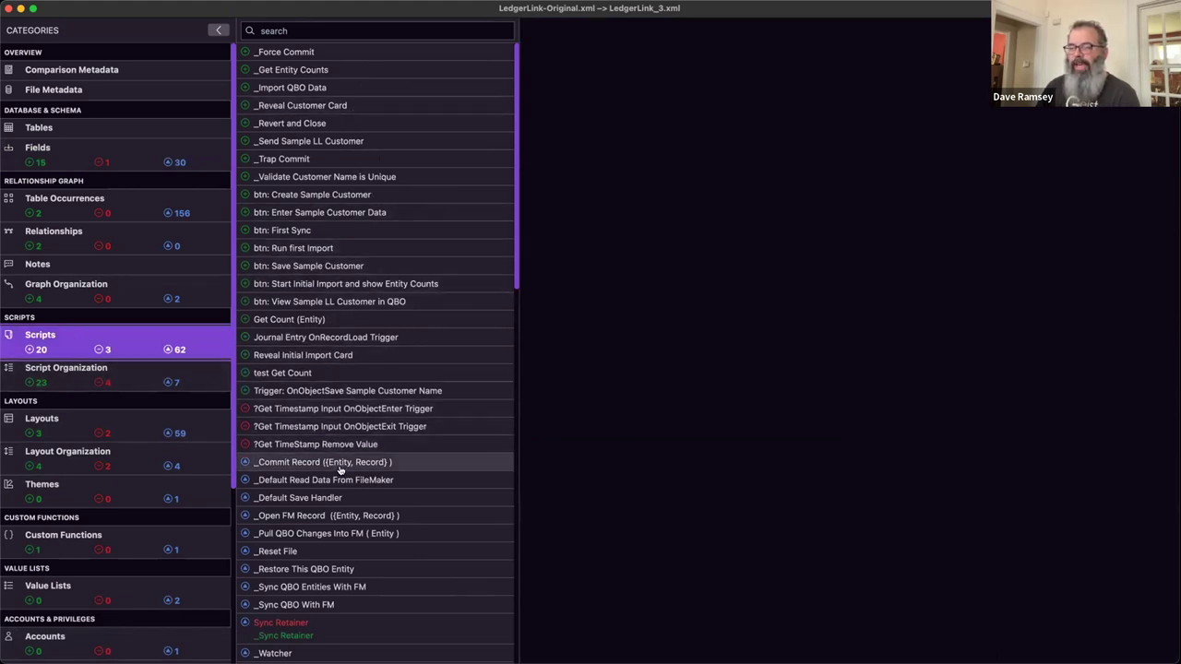
{"action": "left_click", "coordinate": [203, 378]}
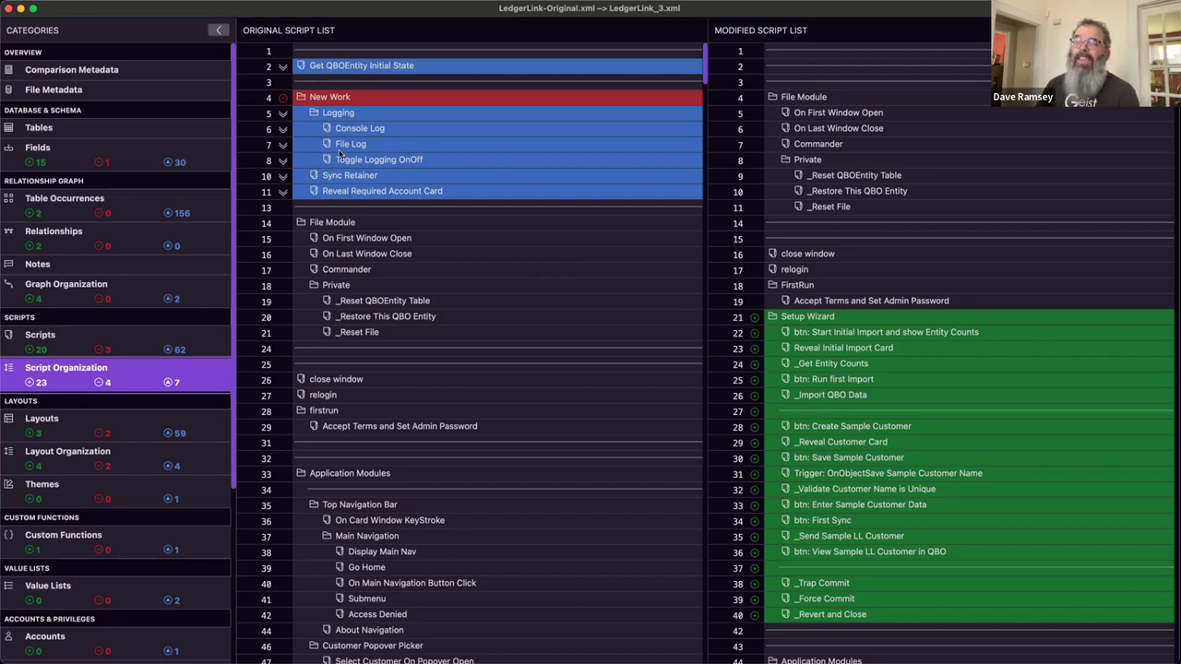
{"action": "left_click", "coordinate": [338, 113]}
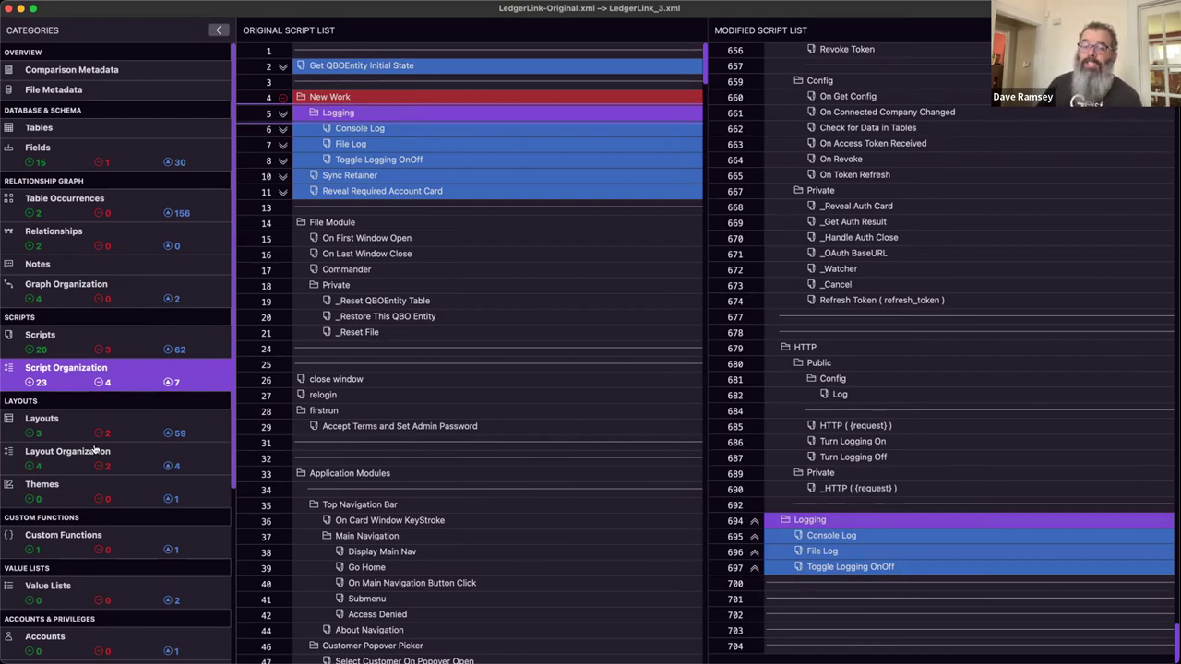
Examine the modified _Reset File script and compare its original and modified script steps.
{"action": "left_click", "coordinate": [57, 346]}
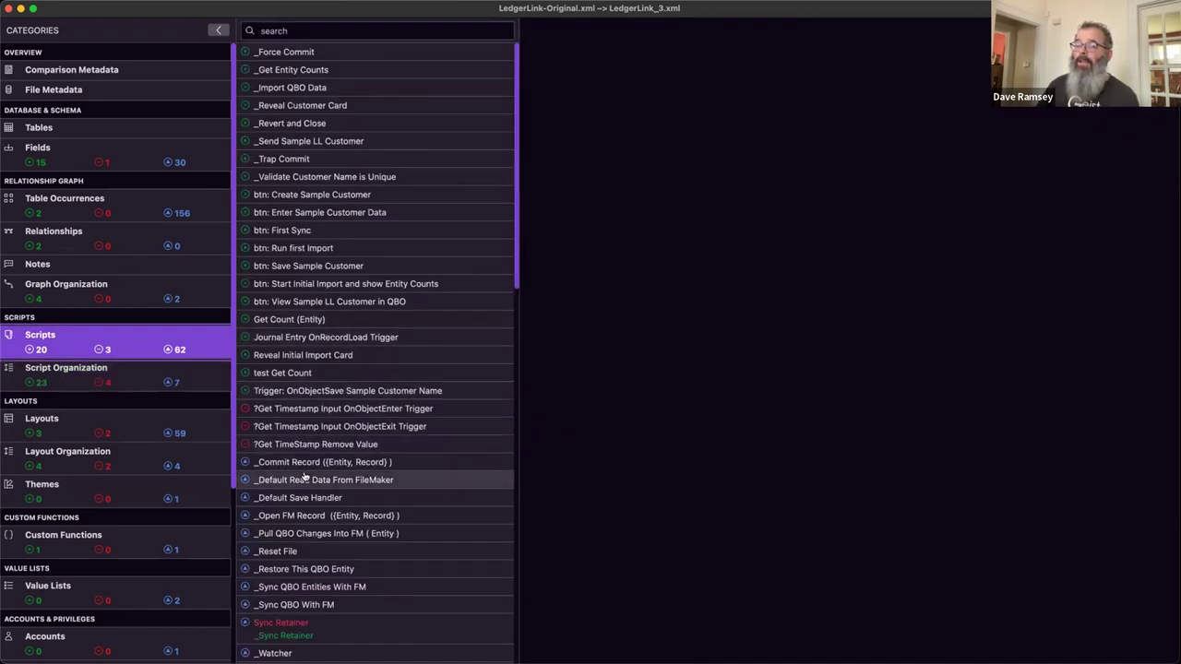
{"action": "left_click", "coordinate": [294, 550]}
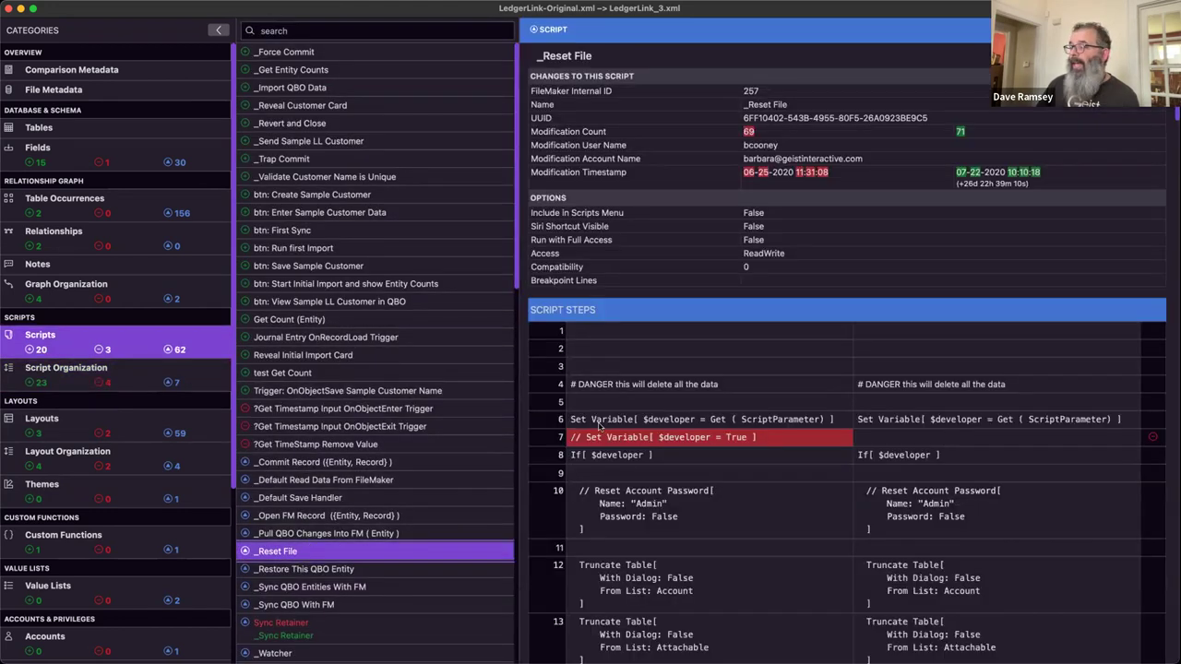
{"action": "scroll", "coordinate": [883, 357], "scroll_direction": "down", "scroll_amount": 2}
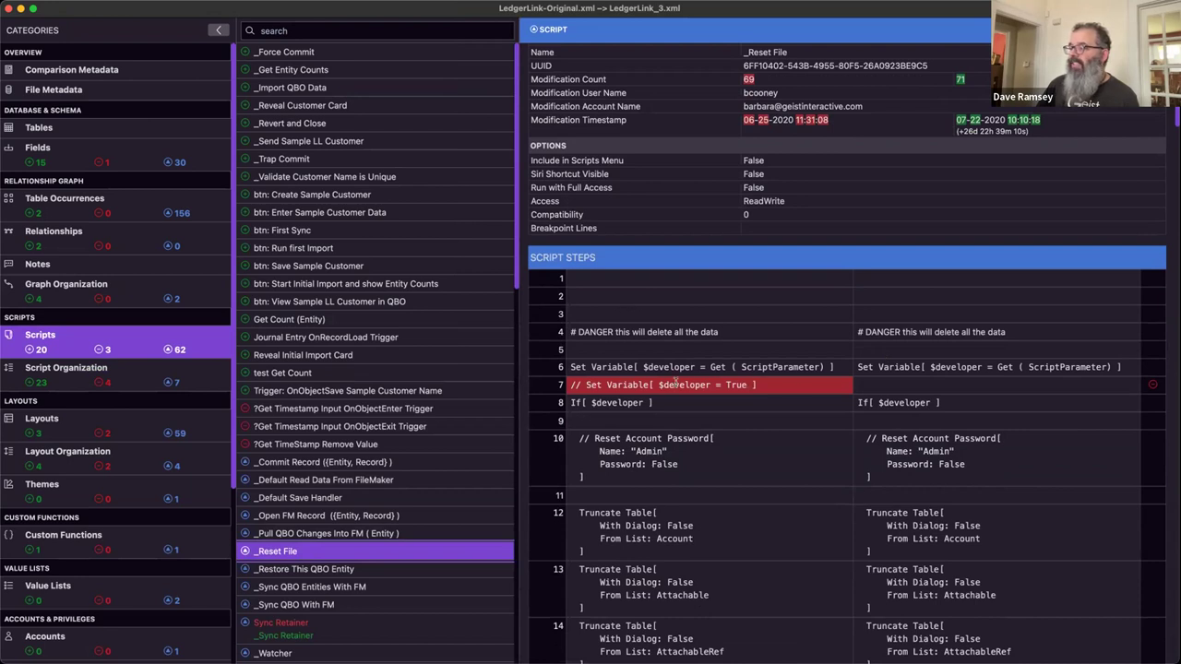
{"action": "scroll", "coordinate": [945, 415], "scroll_direction": "down", "scroll_amount": 15}
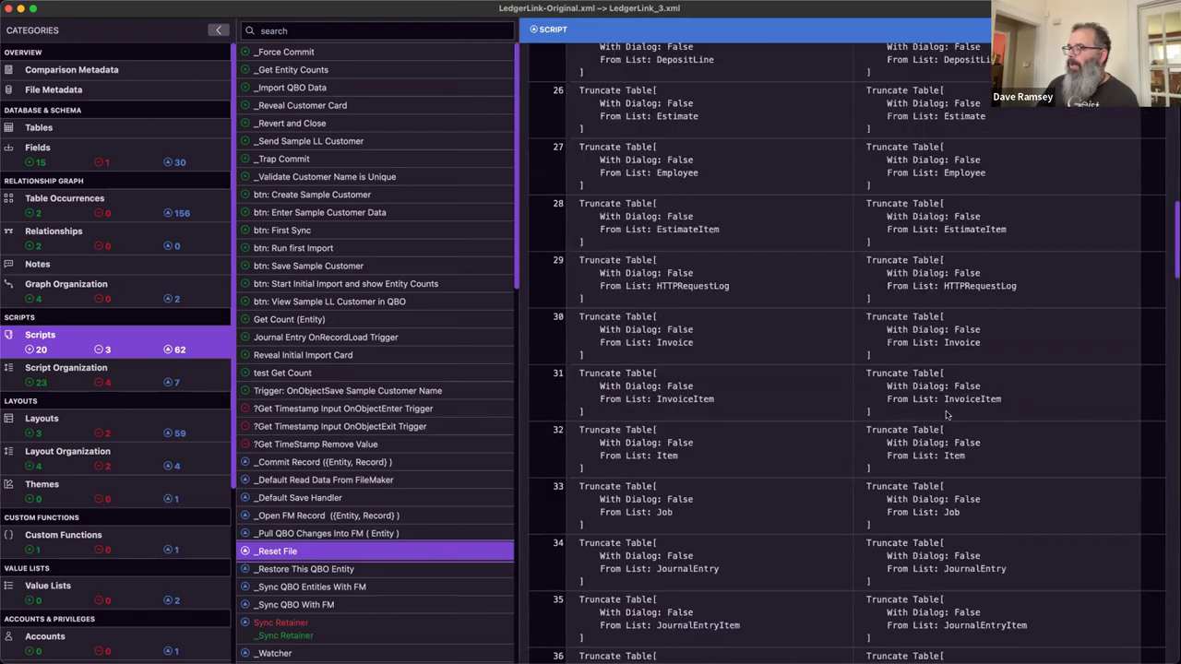
{"action": "scroll", "coordinate": [946, 415], "scroll_direction": "down", "scroll_amount": 10}
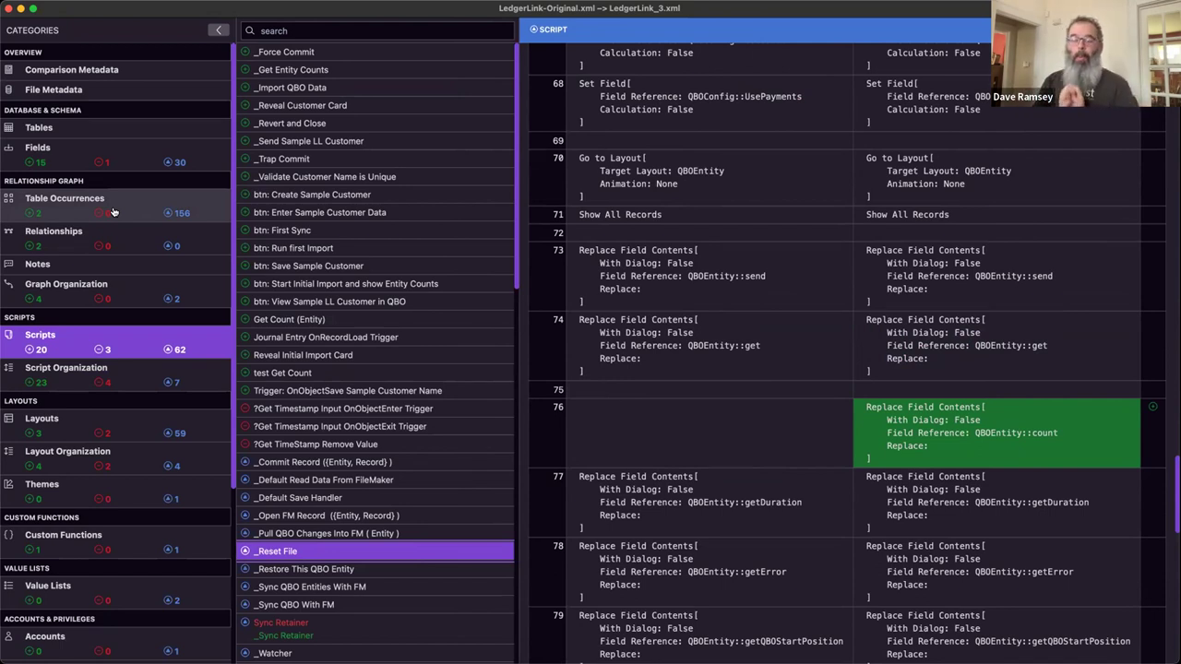
Compare the original and modified relationship graphs around the Config and meta table occurrences under Application TOs.
{"action": "left_click", "coordinate": [117, 287]}
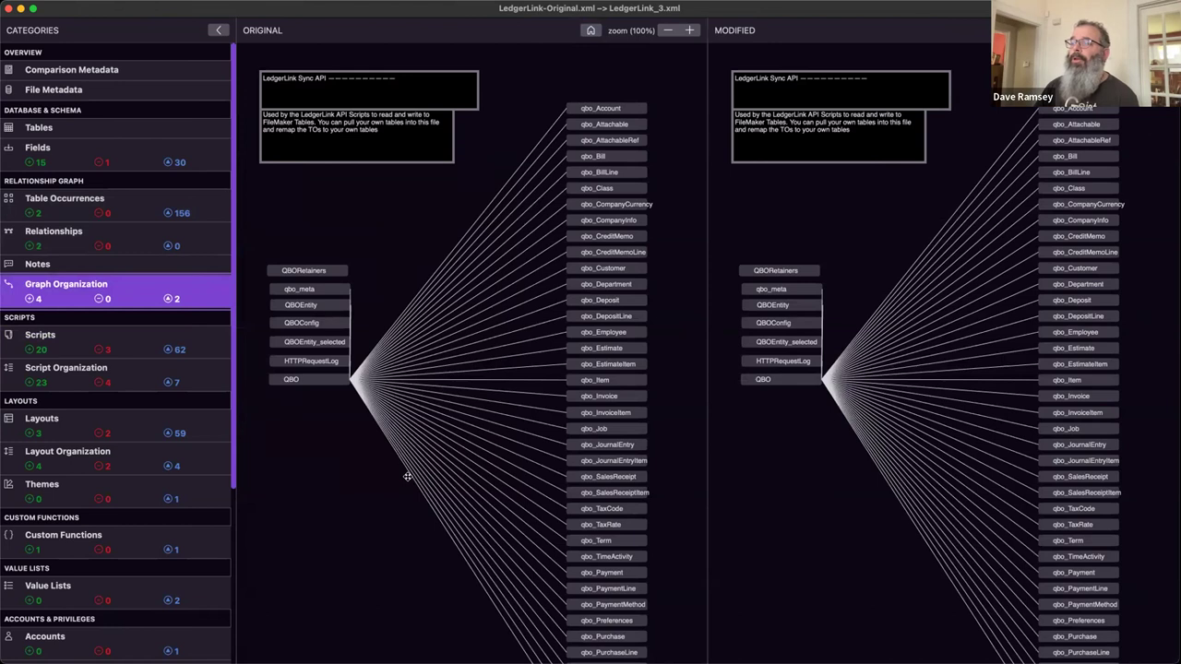
{"action": "scroll", "coordinate": [416, 175], "scroll_direction": "down", "scroll_amount": 10}
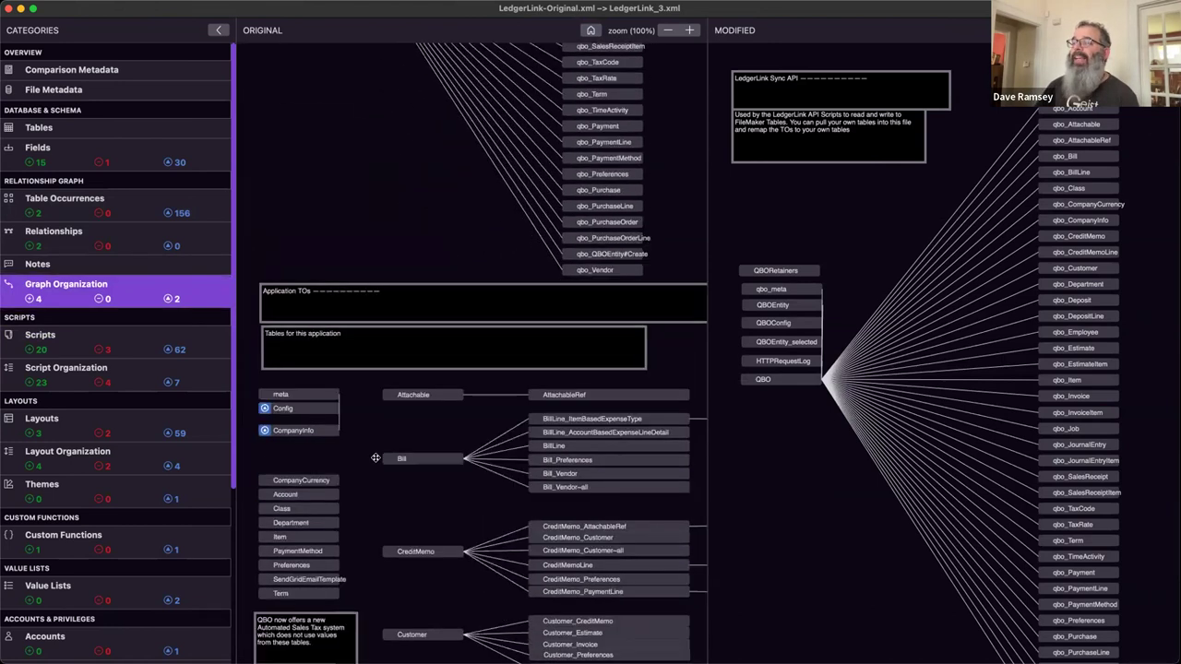
{"action": "left_click", "coordinate": [279, 408]}
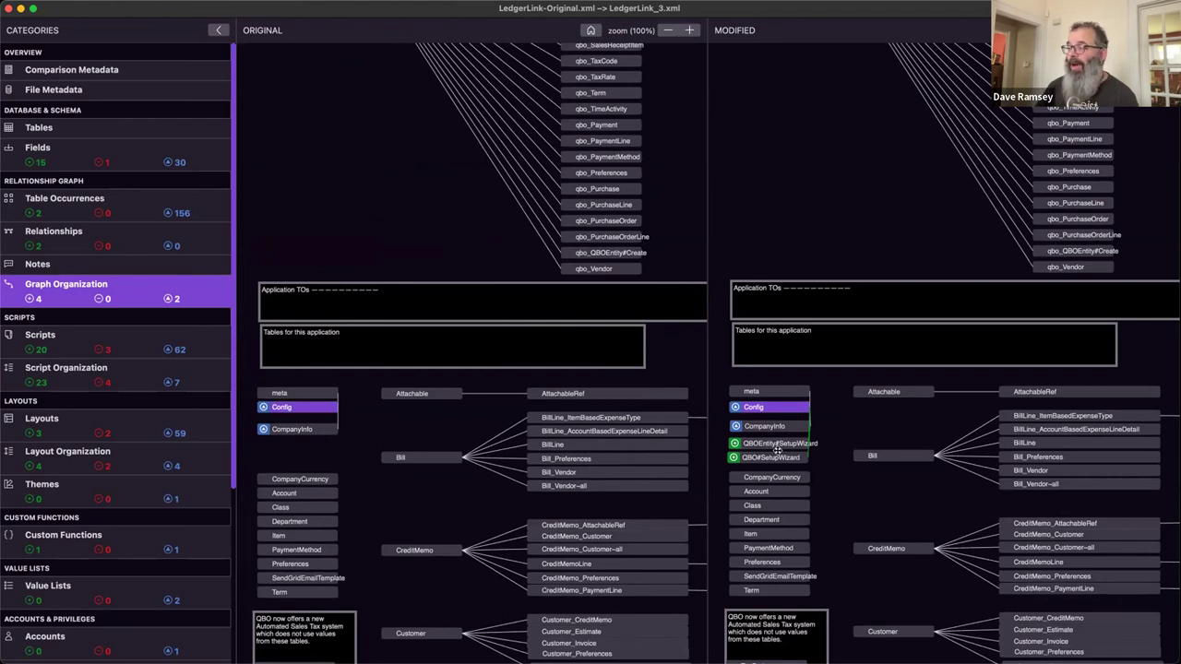
{"action": "scroll", "coordinate": [777, 446], "scroll_direction": "down", "scroll_amount": 3}
{"action": "scroll", "coordinate": [258, 433], "scroll_direction": "down", "scroll_amount": 3}
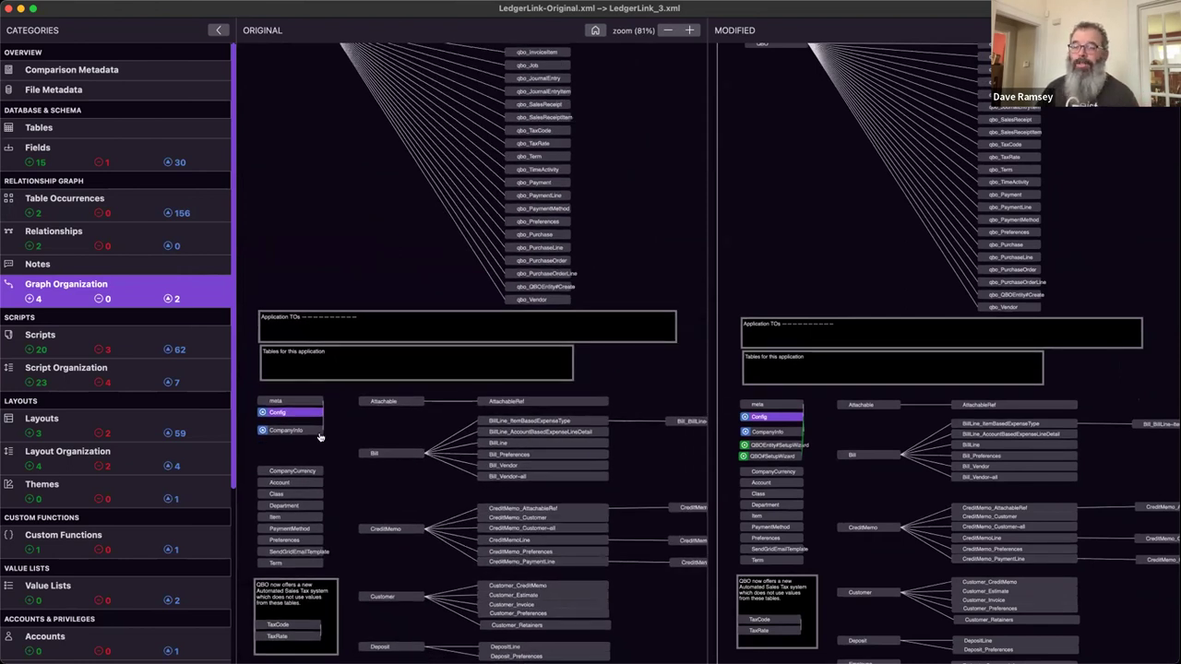
{"action": "left_click", "coordinate": [280, 404]}
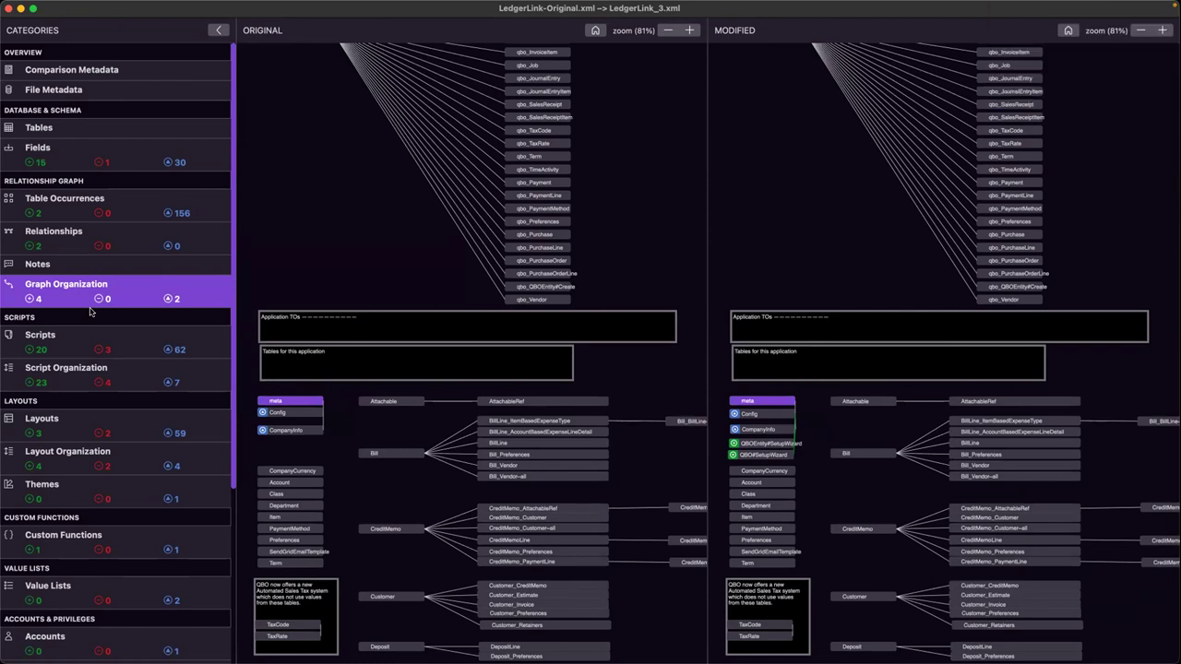
Survey the whole modified relationship graph and match the qbo_Deposit table occurrence in the original graph.
{"action": "scroll", "coordinate": [1012, 223], "scroll_direction": "down", "scroll_amount": 5}
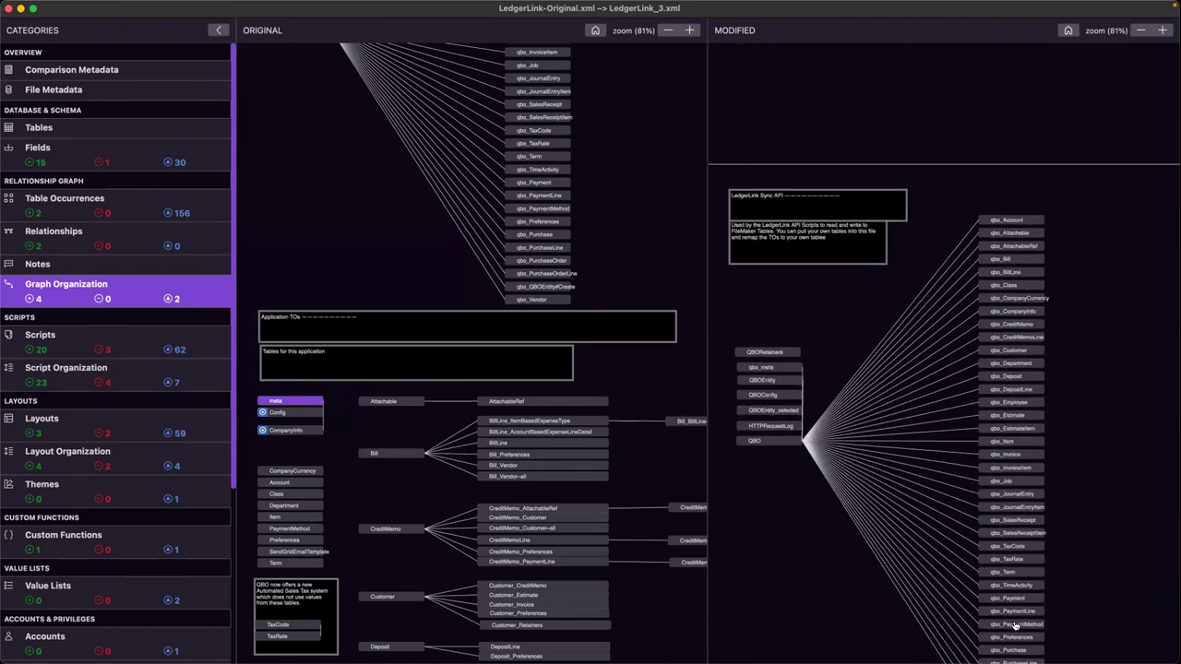
{"action": "left_click", "coordinate": [1031, 392]}
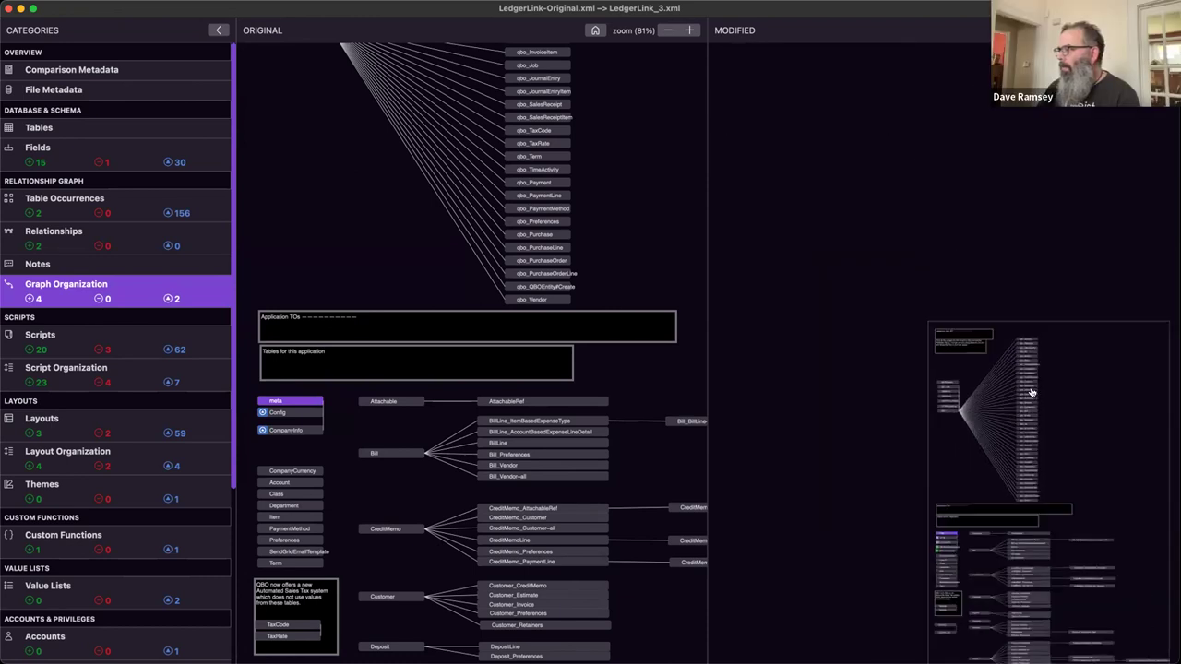
{"action": "scroll", "coordinate": [1031, 392], "scroll_direction": "up", "scroll_amount": 10}
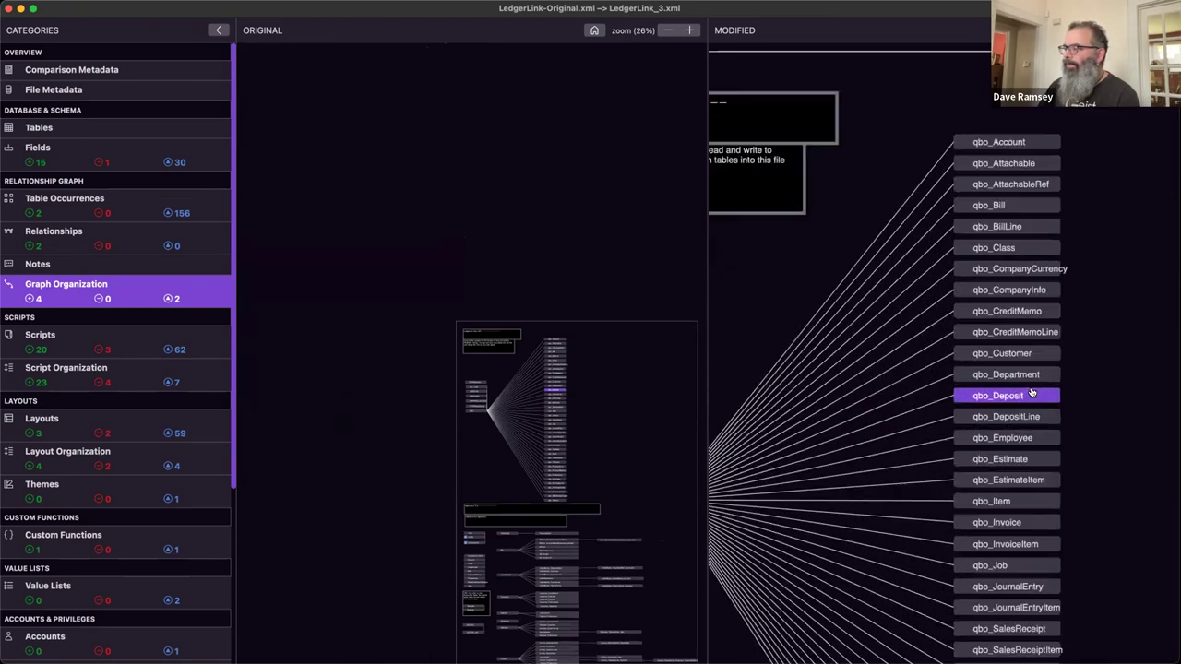
{"action": "scroll", "coordinate": [1030, 392], "scroll_direction": "down", "scroll_amount": 5}
{"action": "scroll", "coordinate": [848, 514], "scroll_direction": "down", "scroll_amount": 5}
{"action": "left_click_drag", "start_coordinate": [904, 520], "coordinate": [824, 242]}
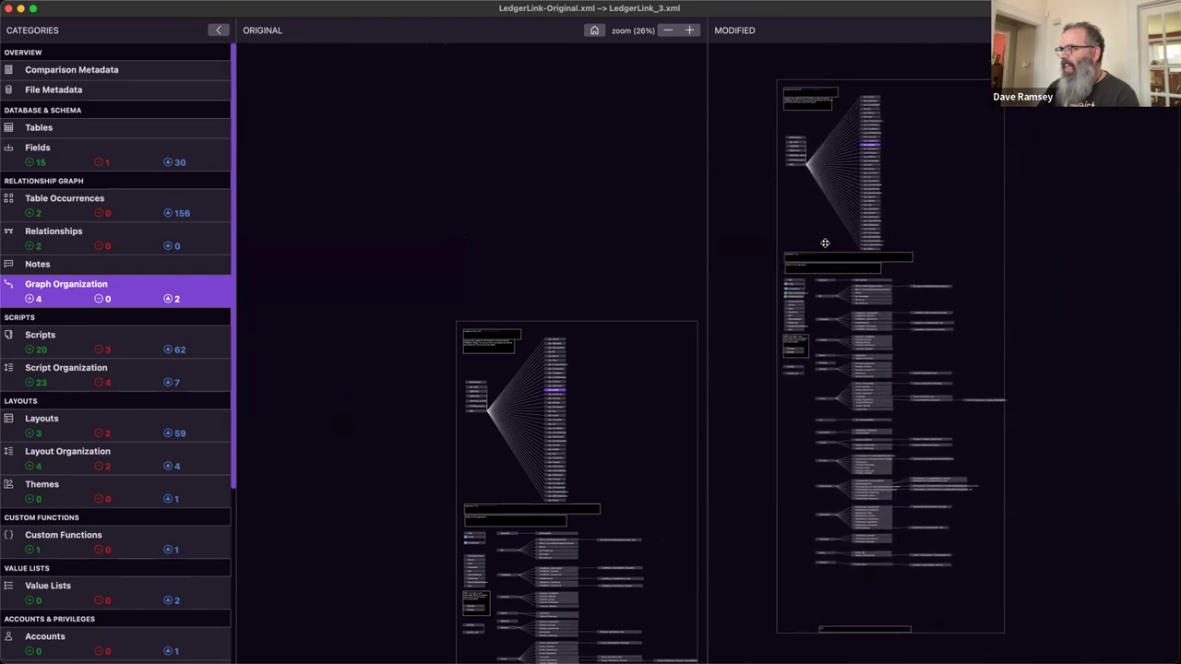
Locate the Invoice_Department table occurrence in both relationship graphs and return the original graph to its home view.
{"action": "scroll", "coordinate": [824, 243], "scroll_direction": "up", "scroll_amount": 4}
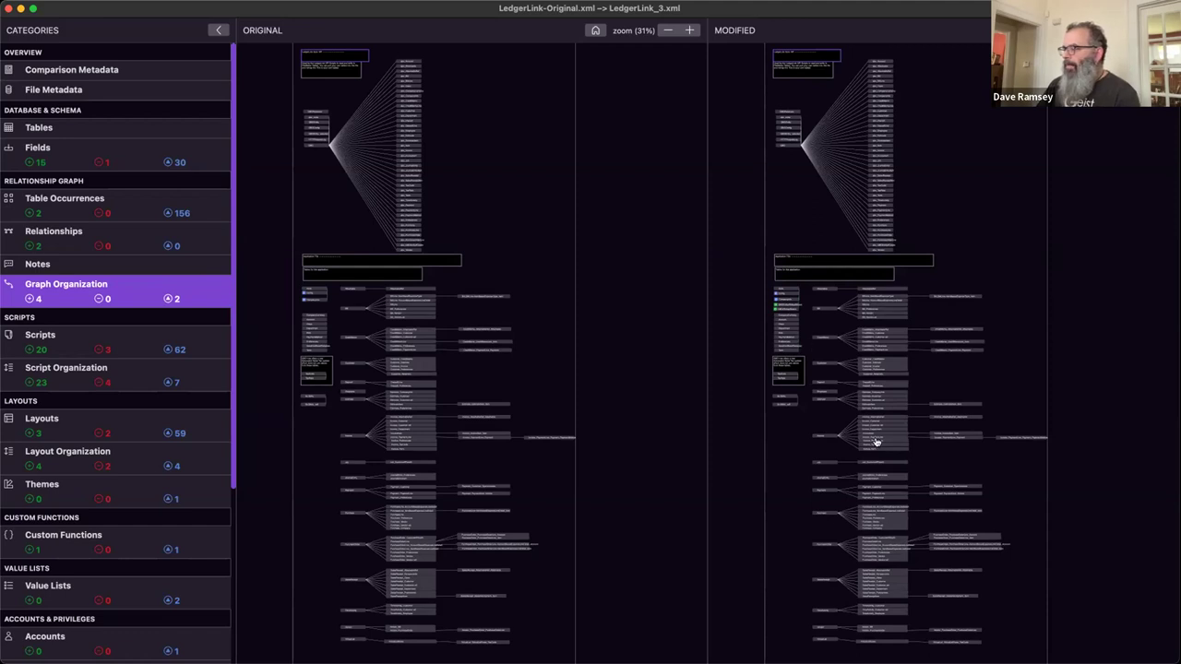
{"action": "scroll", "coordinate": [876, 443], "scroll_direction": "up", "scroll_amount": 5}
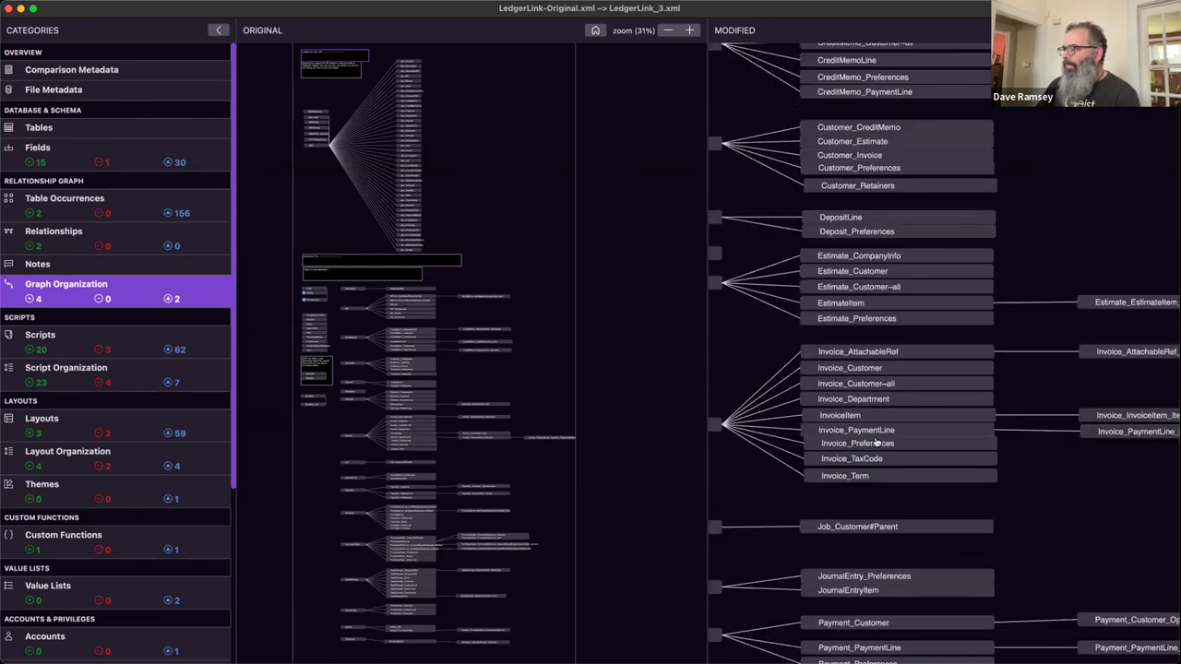
{"action": "left_click", "coordinate": [850, 399]}
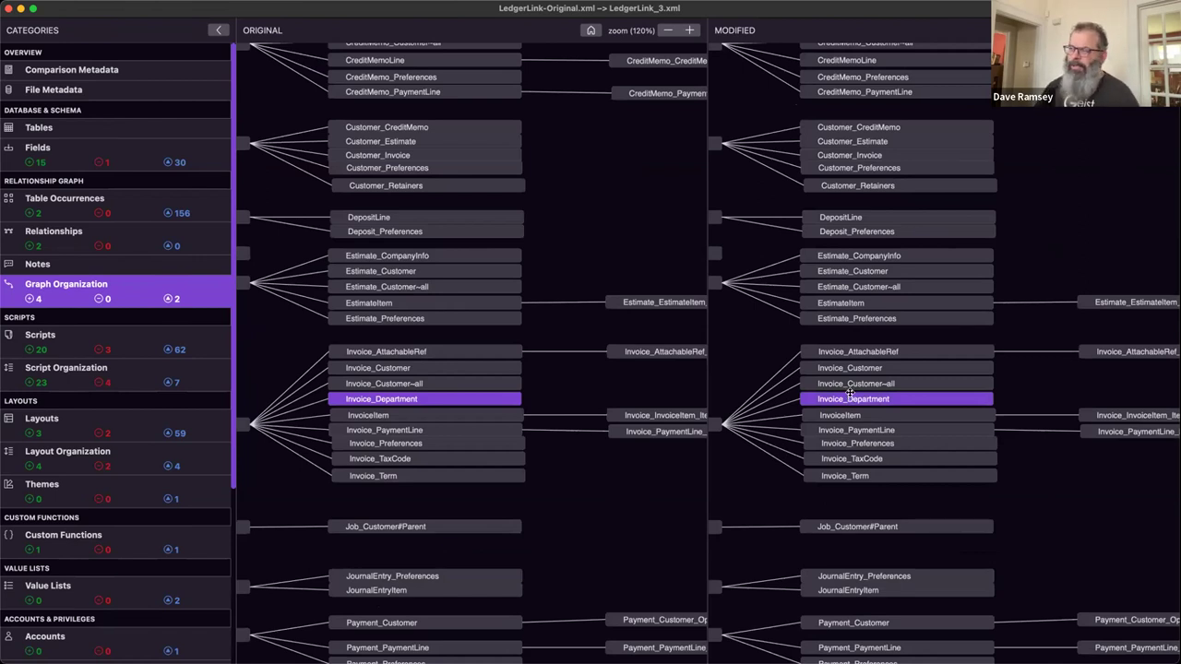
{"action": "left_click", "coordinate": [590, 31]}
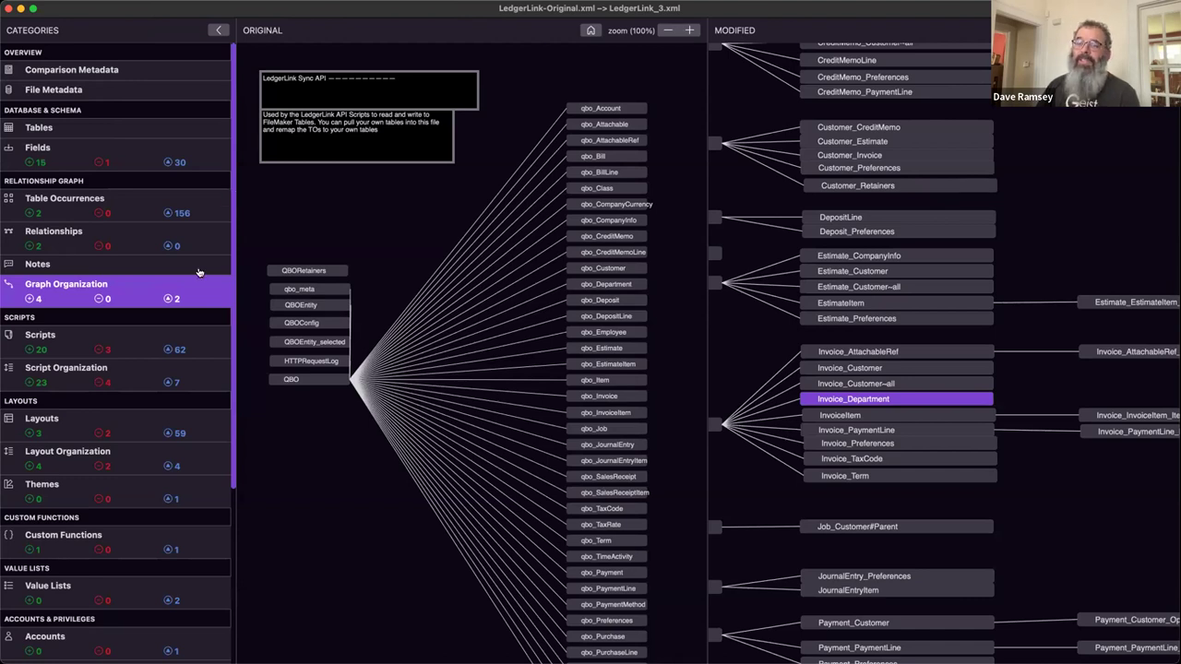
List the changed relationships, and display the comparison of the LedgerLink PC theme.
{"action": "left_click", "coordinate": [110, 241]}
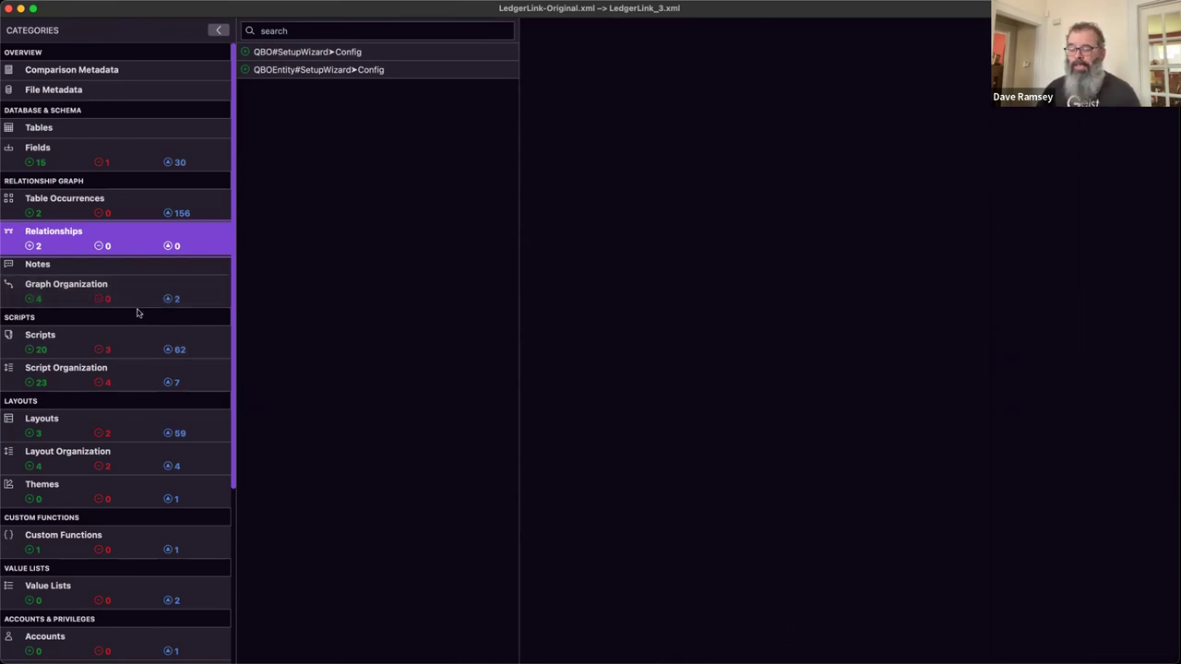
{"action": "left_click", "coordinate": [132, 500]}
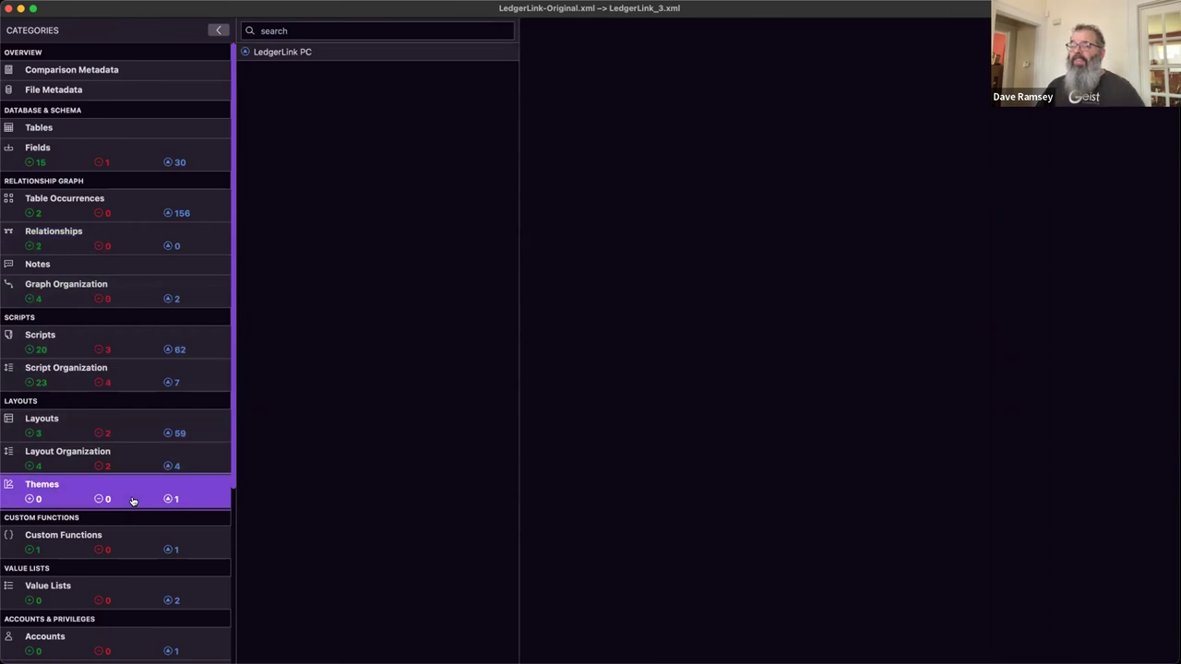
{"action": "left_click", "coordinate": [326, 52]}
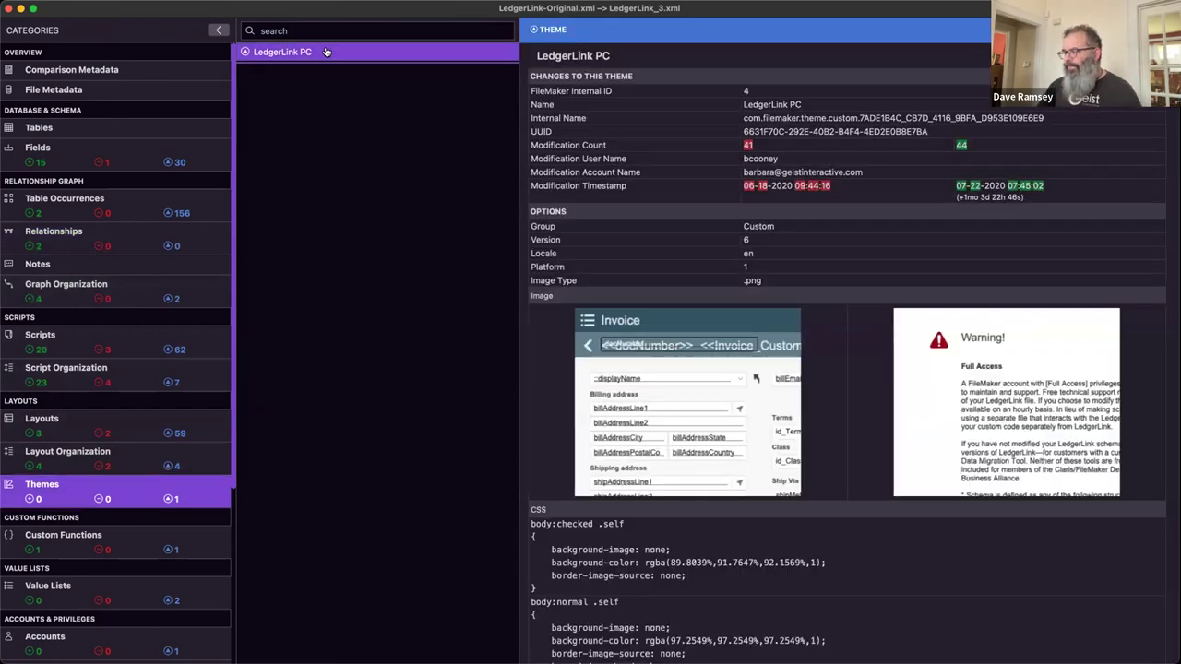
Examine the LedgerLink PC theme's preview images and the CSS differences between the original and modified versions.
{"action": "left_click_drag", "start_coordinate": [923, 533], "coordinate": [913, 43]}
{"action": "left_click", "coordinate": [1013, 447]}
{"action": "scroll", "coordinate": [1014, 447], "scroll_direction": "down", "scroll_amount": 5}
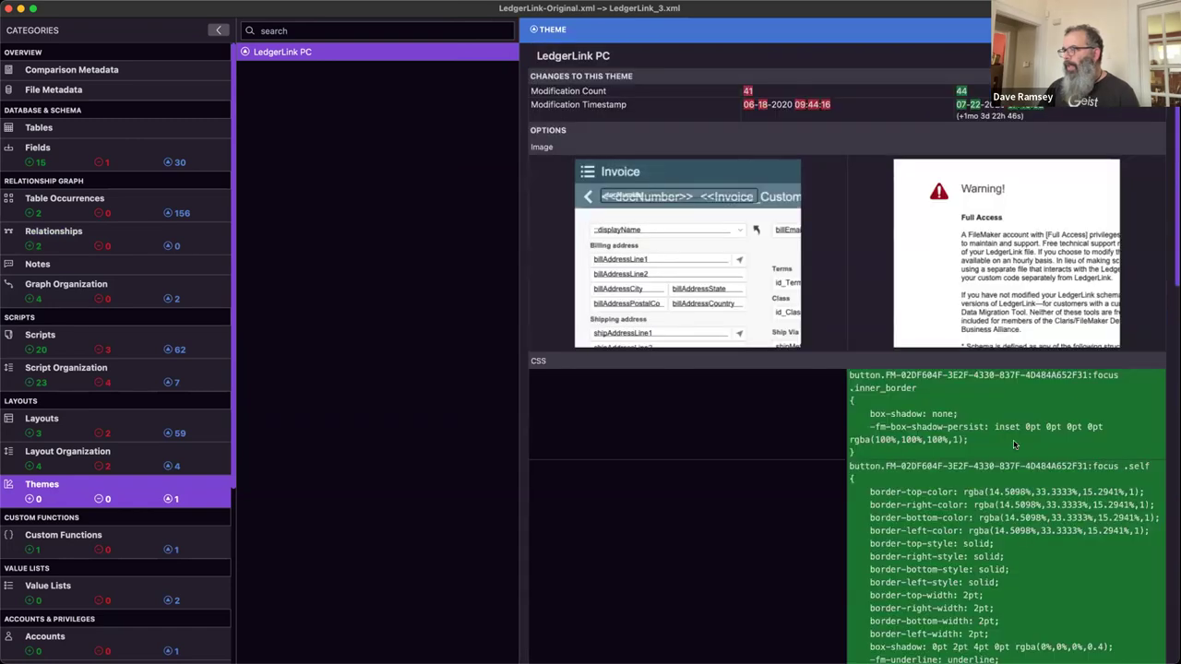
{"action": "scroll", "coordinate": [976, 399], "scroll_direction": "down", "scroll_amount": 10}
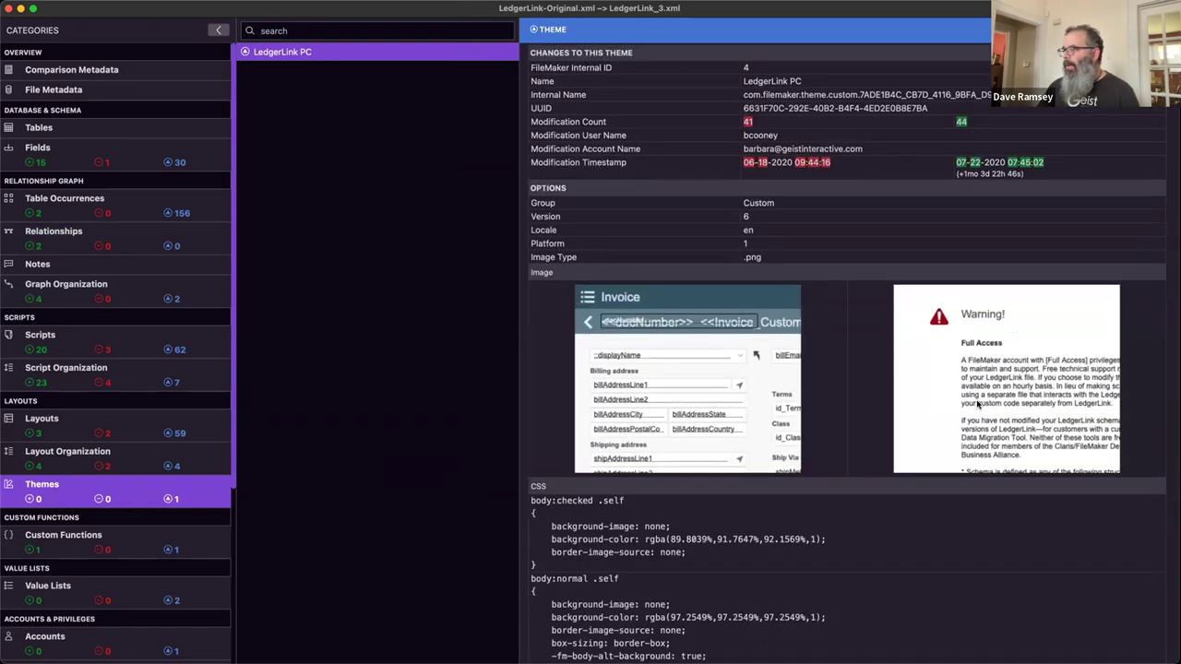
{"action": "scroll", "coordinate": [975, 399], "scroll_direction": "down", "scroll_amount": 3}
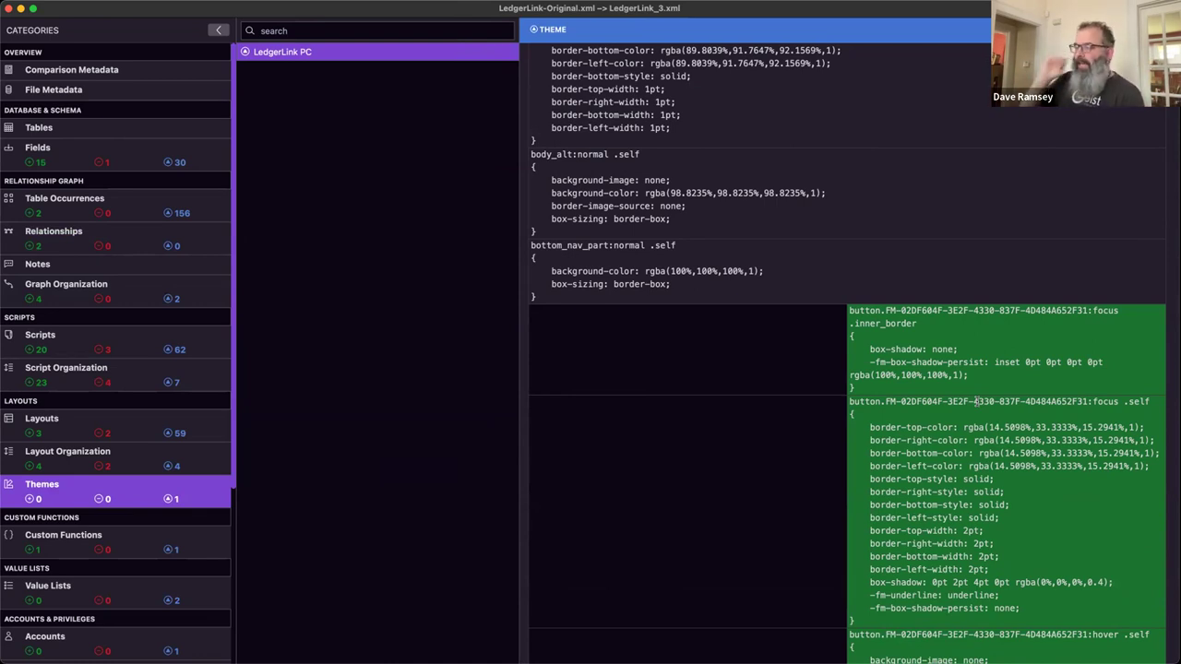
{"action": "scroll", "coordinate": [752, 457], "scroll_direction": "up", "scroll_amount": 5}
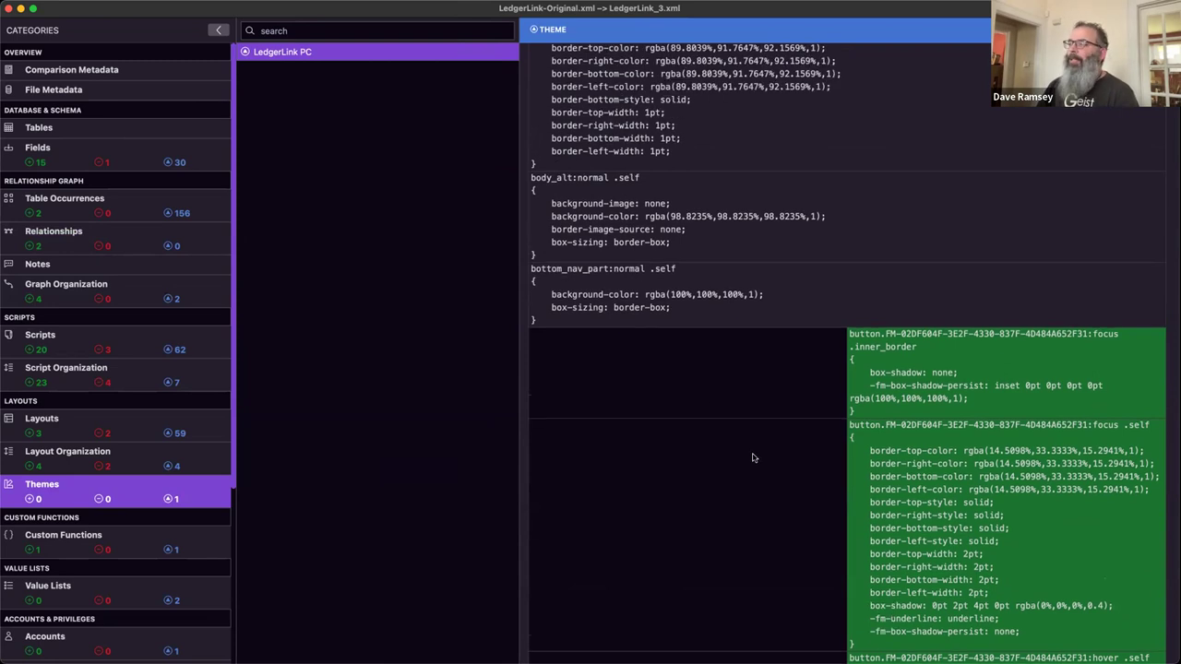
{"action": "scroll", "coordinate": [753, 458], "scroll_direction": "up", "scroll_amount": 6}
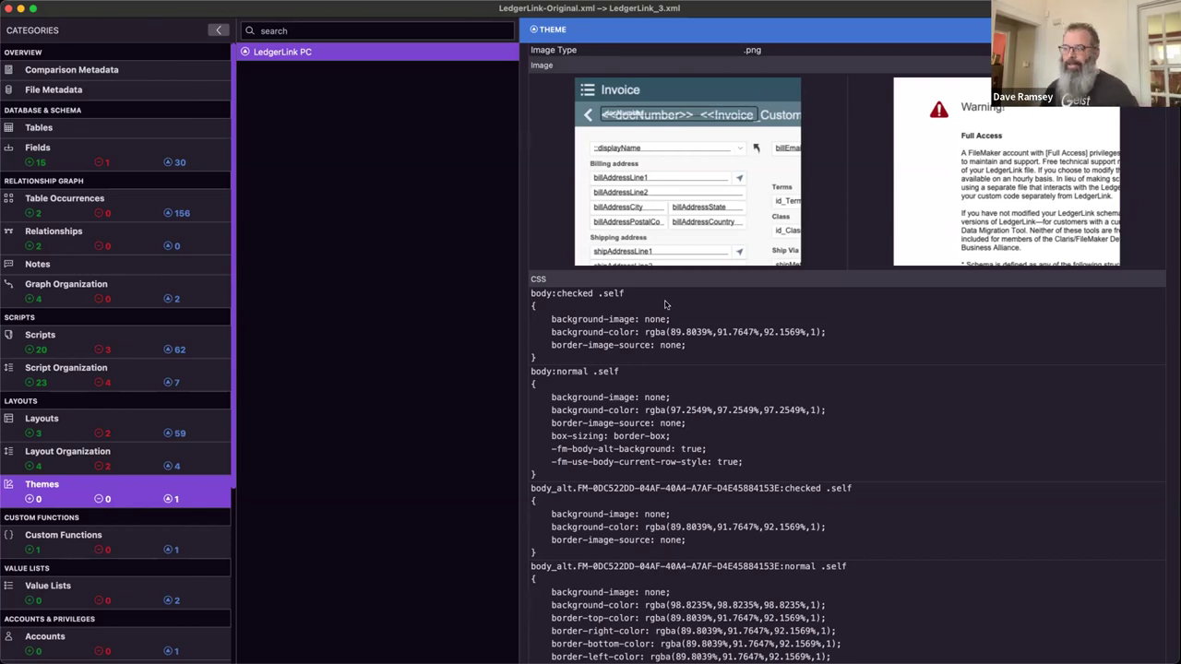
{"action": "scroll", "coordinate": [926, 607], "scroll_direction": "down", "scroll_amount": 5}
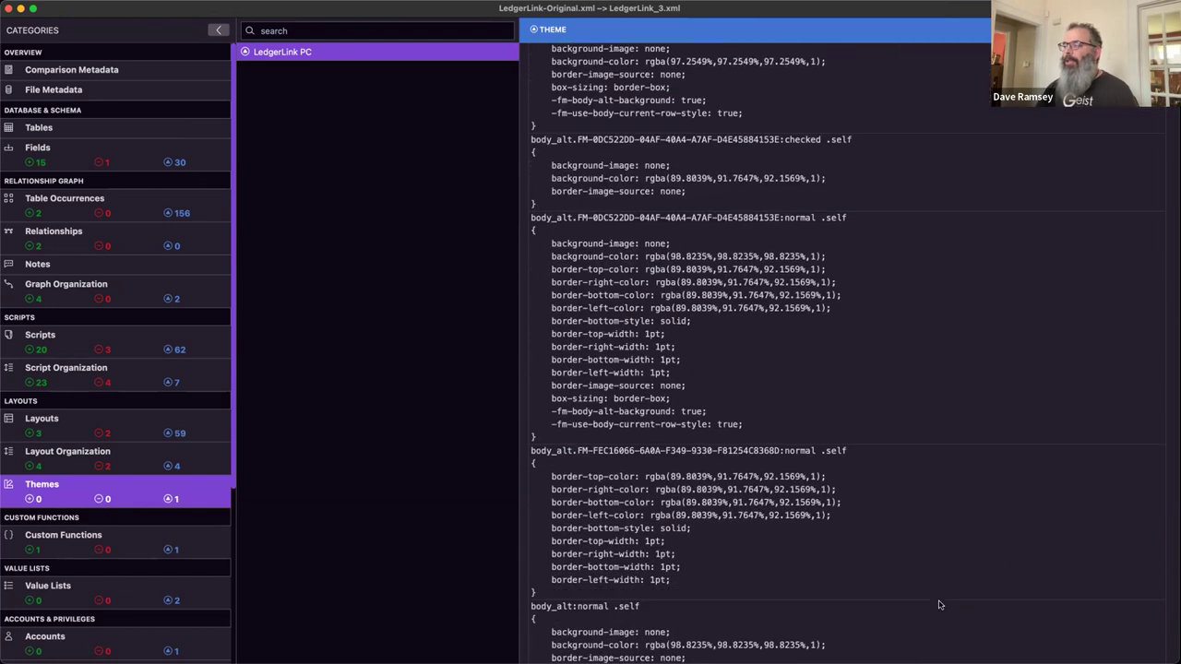
Read through the rest of the LedgerLink PC theme's CSS comparison down to the checkbox_set style, and return to its overview.
{"action": "scroll", "coordinate": [939, 605], "scroll_direction": "down", "scroll_amount": 5}
{"action": "scroll", "coordinate": [939, 601], "scroll_direction": "down", "scroll_amount": 10}
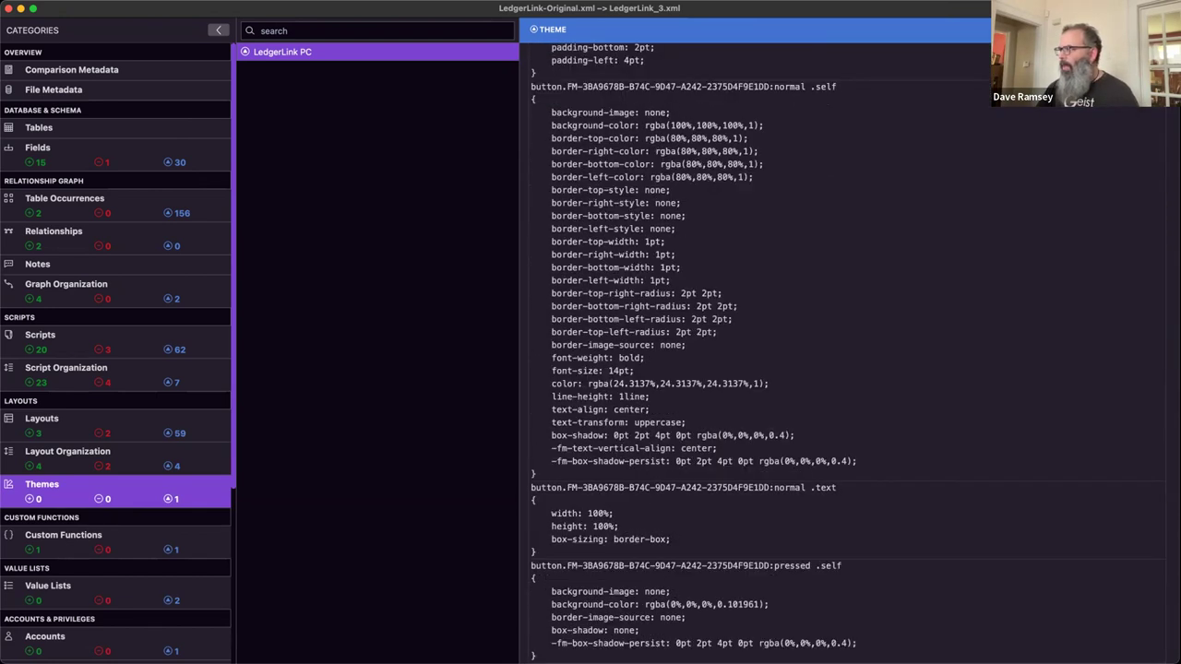
{"action": "scroll", "coordinate": [847, 351], "scroll_direction": "down", "scroll_amount": 5}
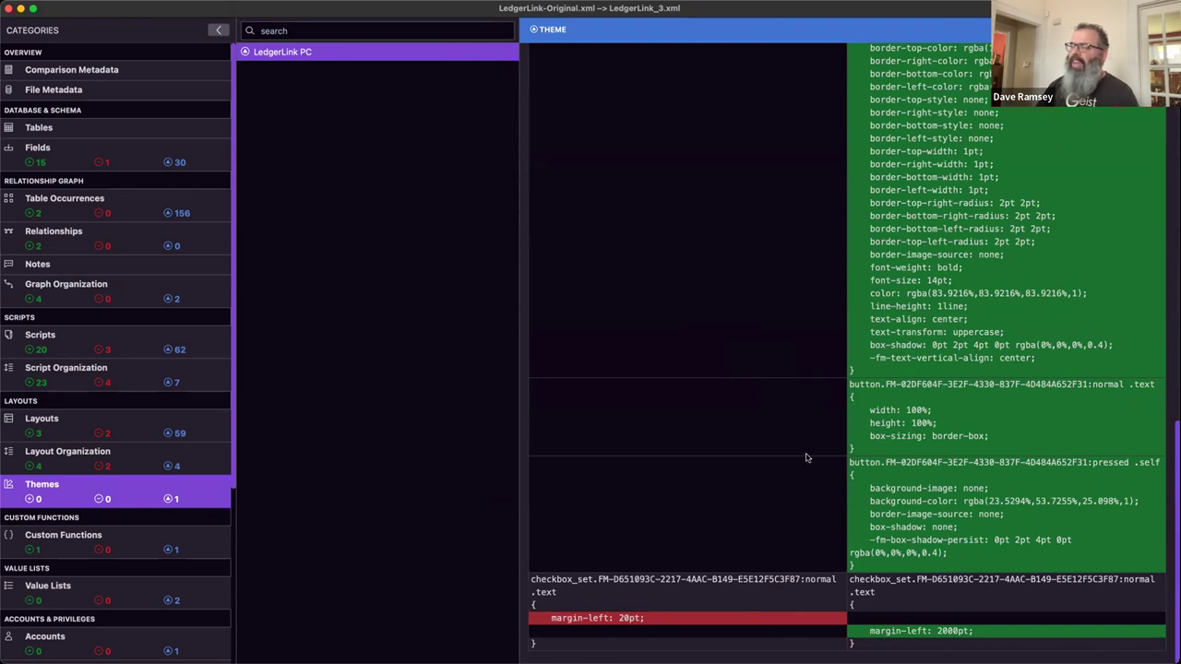
{"action": "scroll", "coordinate": [805, 458], "scroll_direction": "up", "scroll_amount": 15}
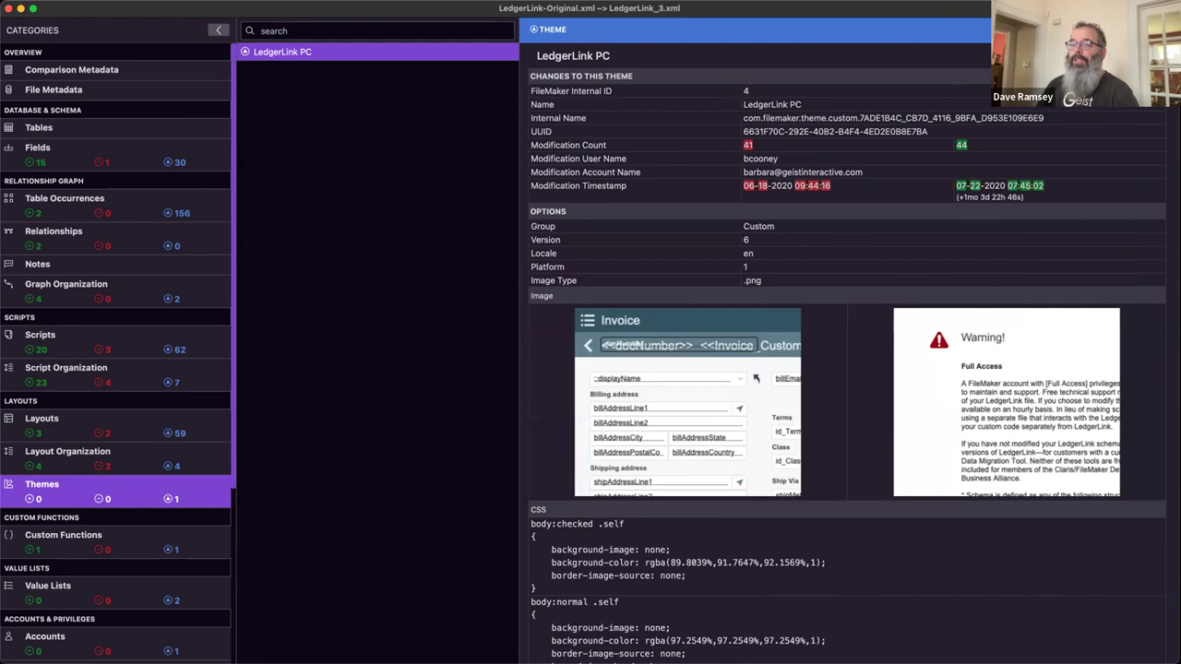
Display the changes to the Invoice:id field, and open a new comparison configuration window.
{"action": "left_click", "coordinate": [88, 153]}
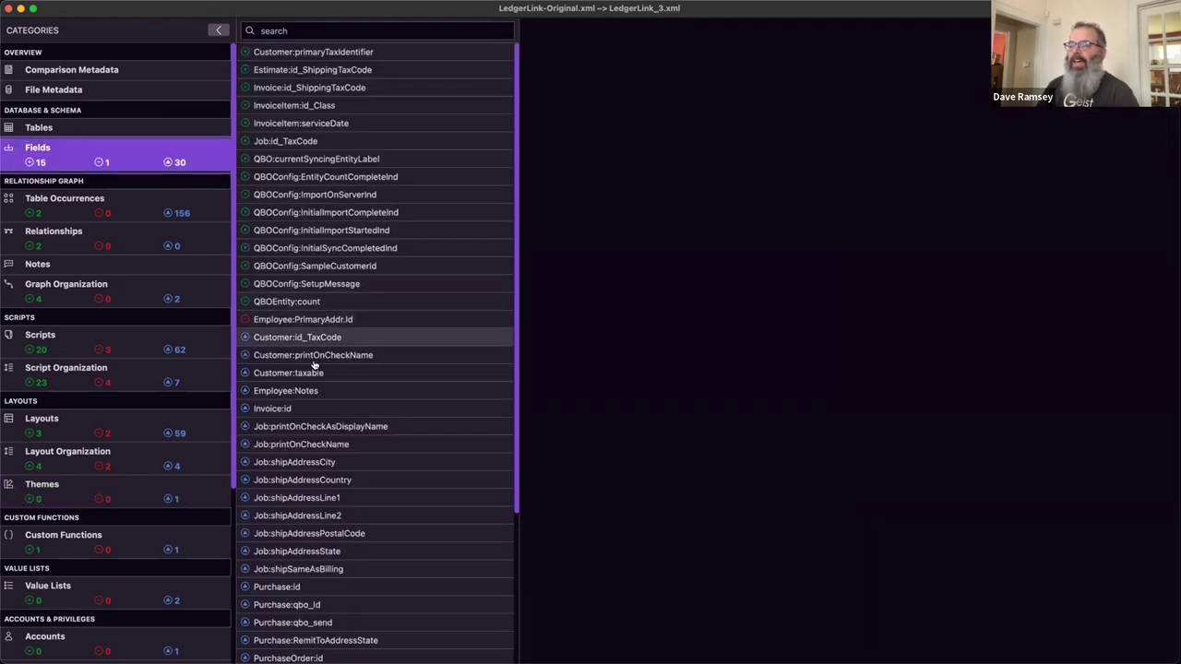
{"action": "left_click", "coordinate": [297, 411]}
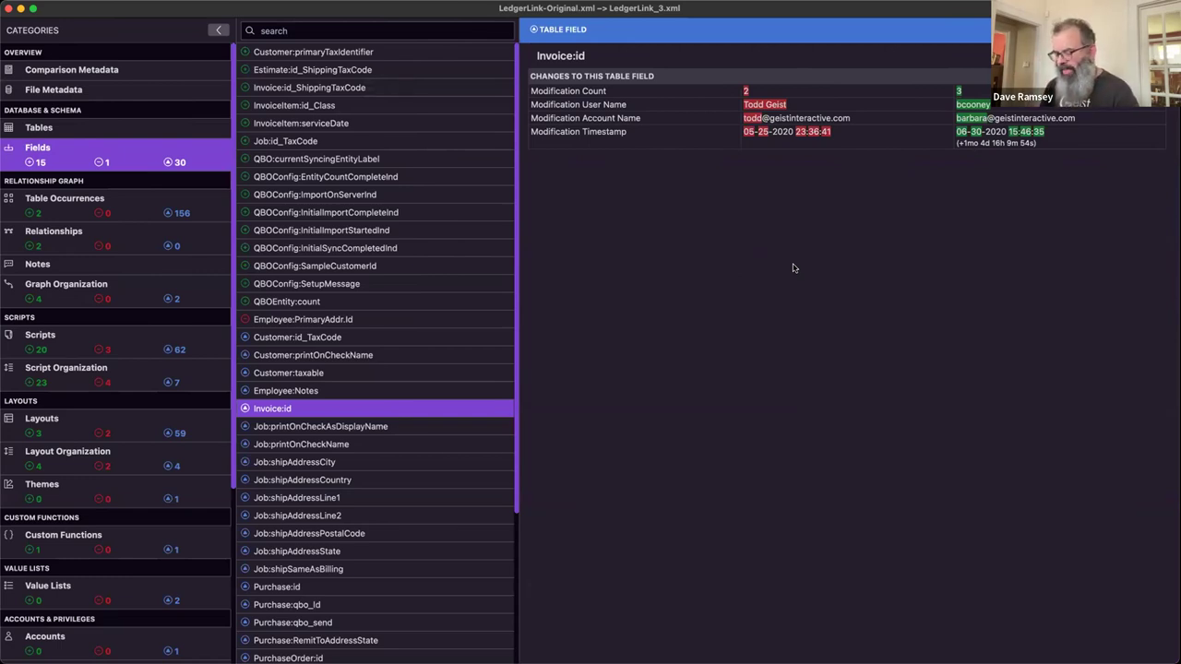
{"action": "key", "text": "super+n"}
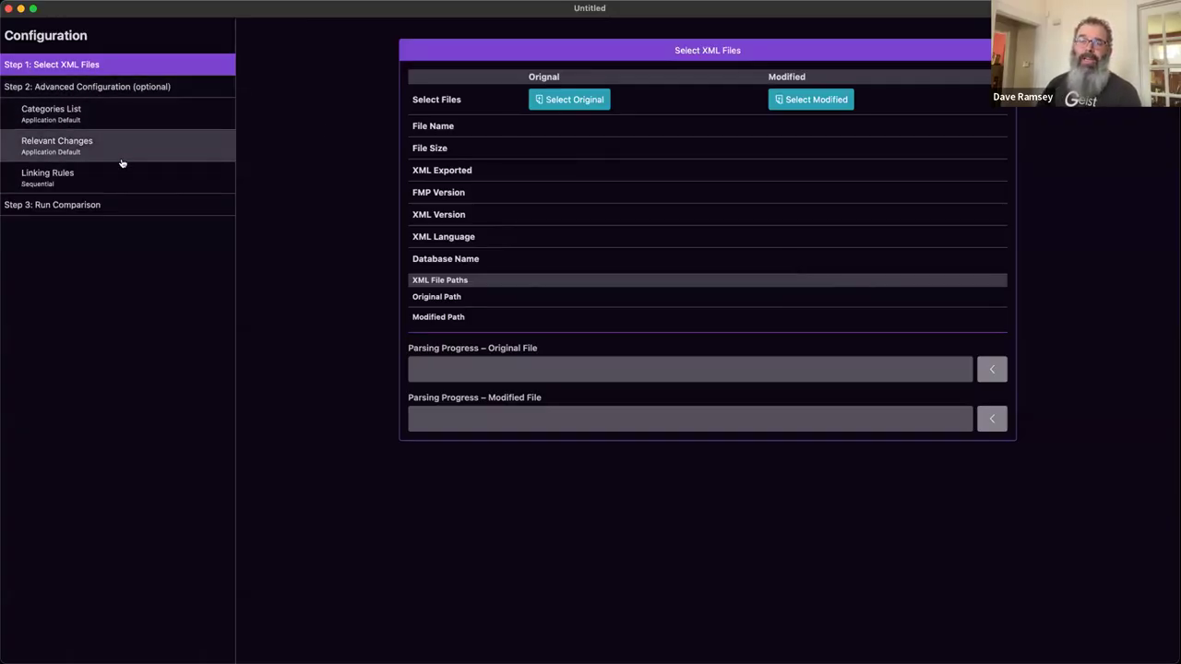
Exclude the Other, Custom Menus, and Accounts & Privileges category groups, and restore the Application Default categories preset.
{"action": "left_click", "coordinate": [120, 111]}
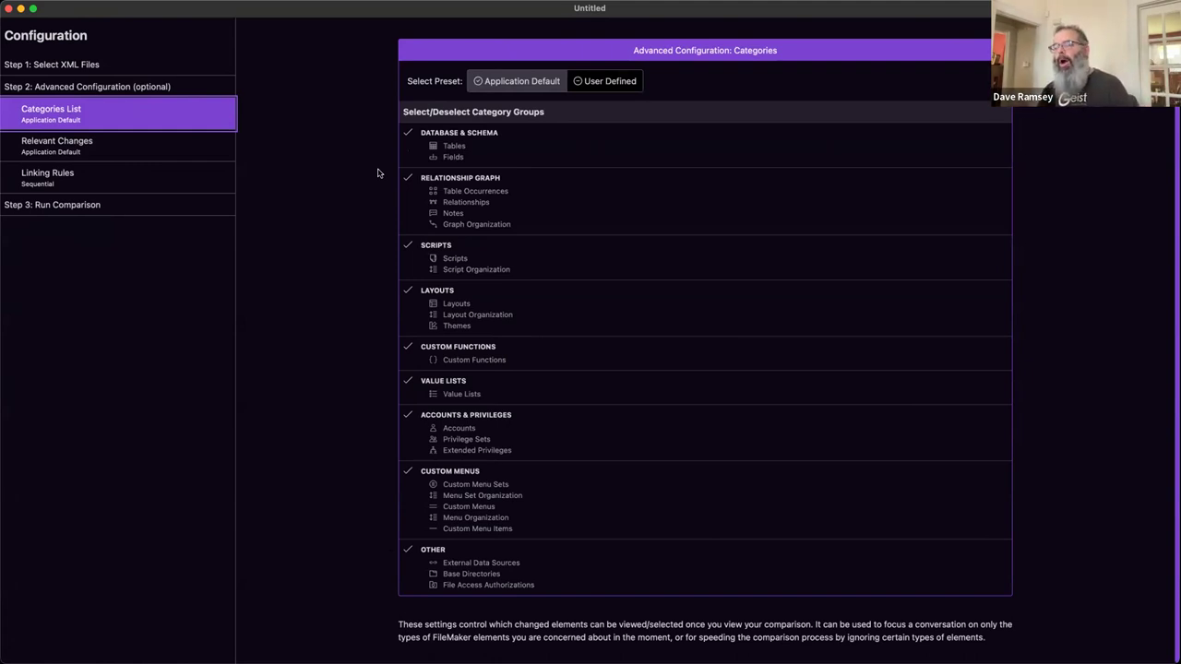
{"action": "left_click", "coordinate": [405, 547]}
{"action": "left_click", "coordinate": [407, 471]}
{"action": "left_click", "coordinate": [408, 414]}
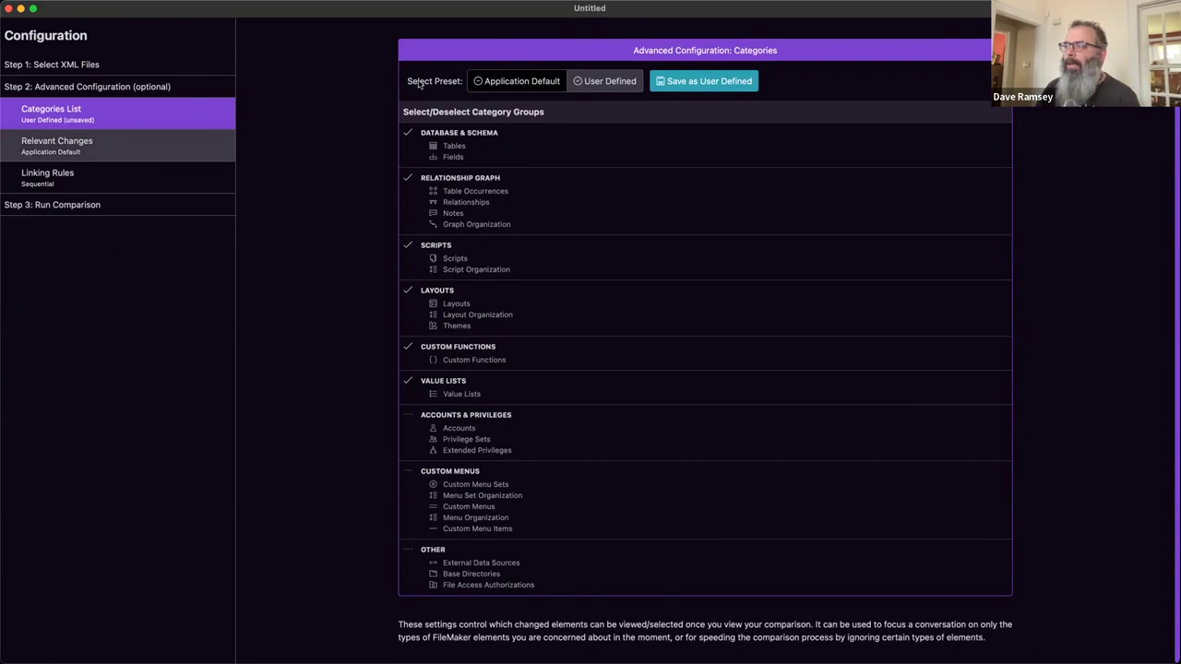
{"action": "left_click", "coordinate": [531, 80]}
Mark Modification Count, Timestamp, User and Account as irrelevant changes, with the Invoice:id comparison kept in view behind the configuration window.
{"action": "left_click", "coordinate": [37, 141]}
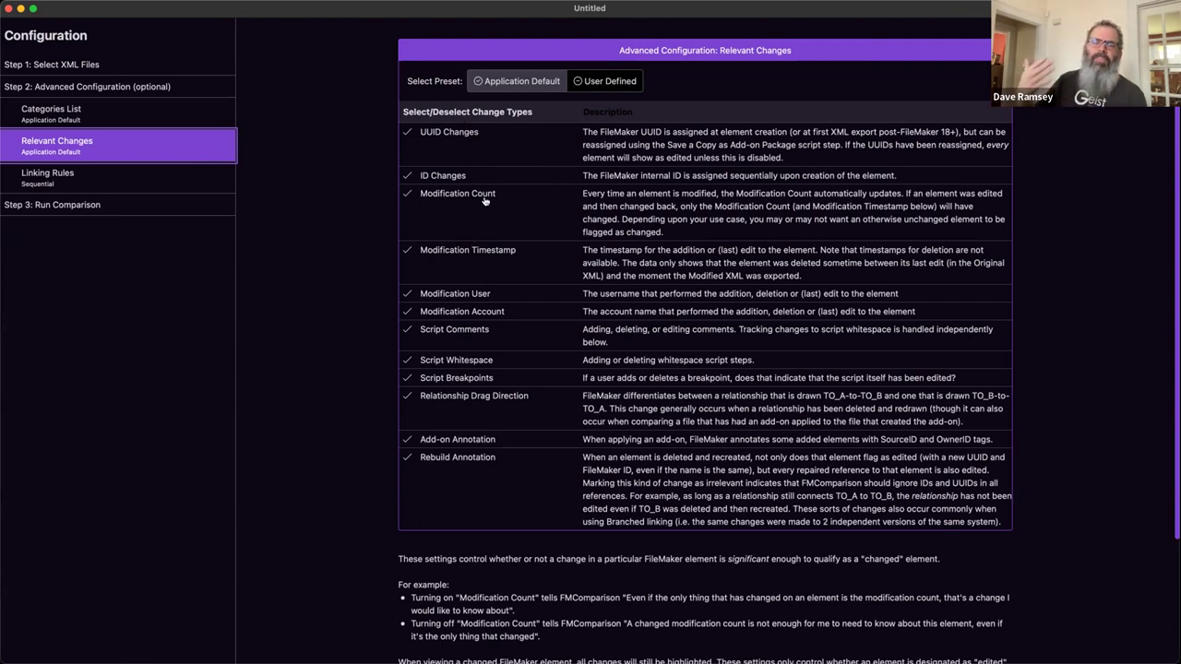
{"action": "left_click_drag", "start_coordinate": [469, 13], "coordinate": [470, 185]}
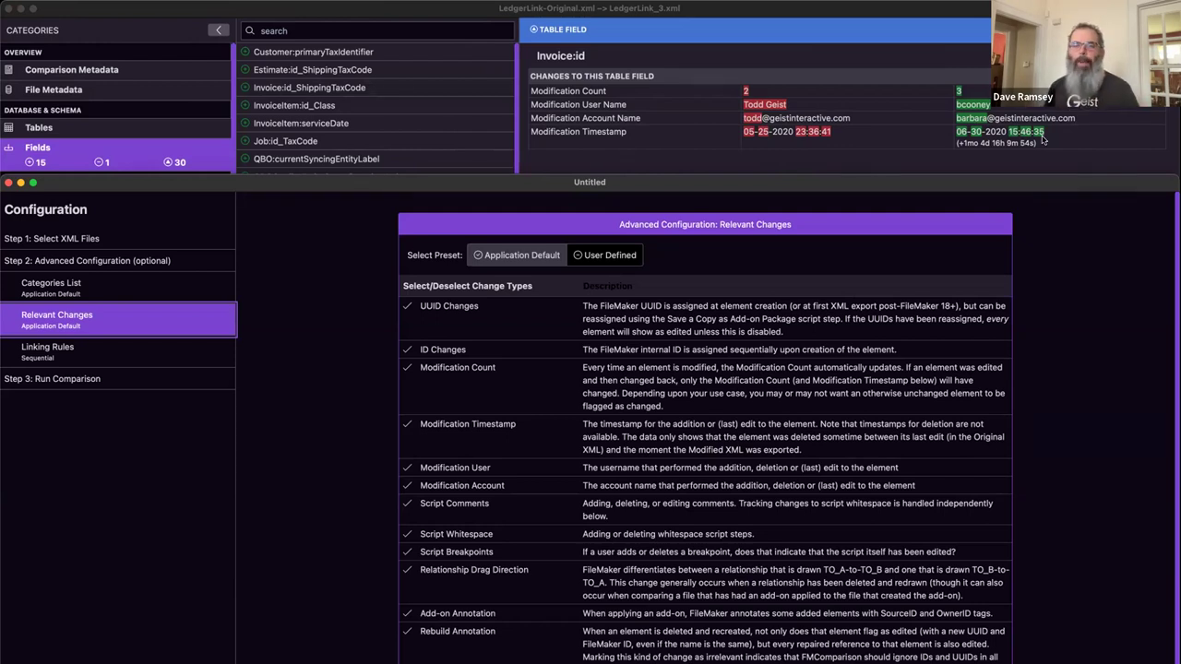
{"action": "left_click", "coordinate": [406, 368]}
{"action": "left_click", "coordinate": [404, 422]}
{"action": "left_click", "coordinate": [405, 468]}
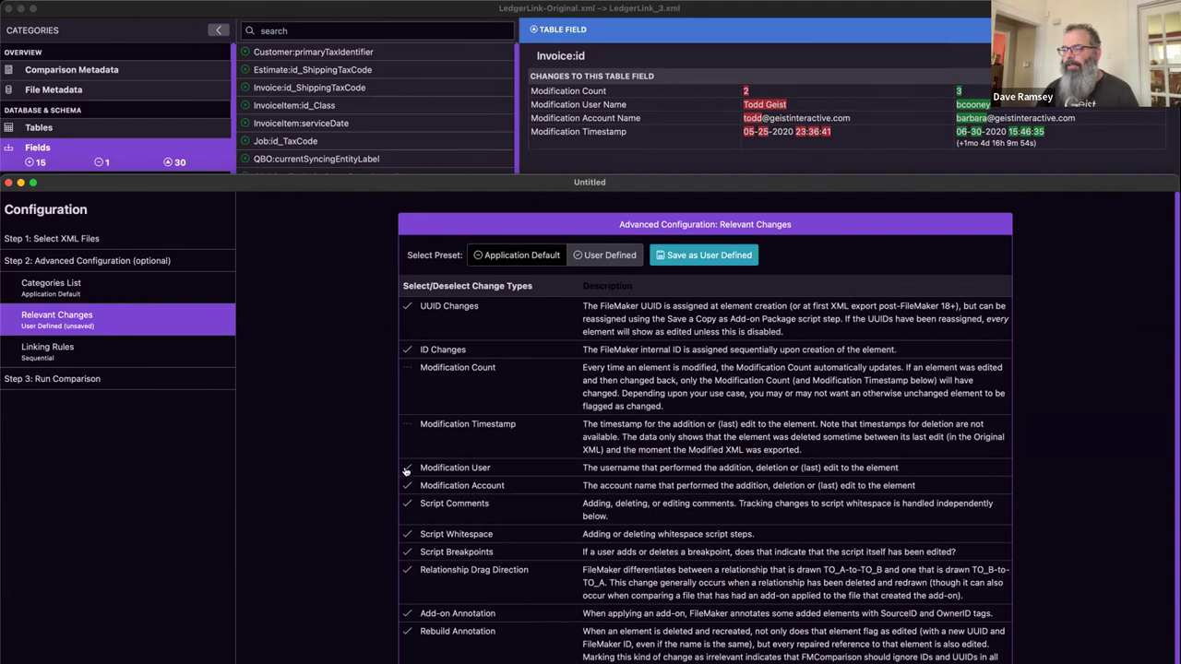
{"action": "left_click", "coordinate": [405, 486]}
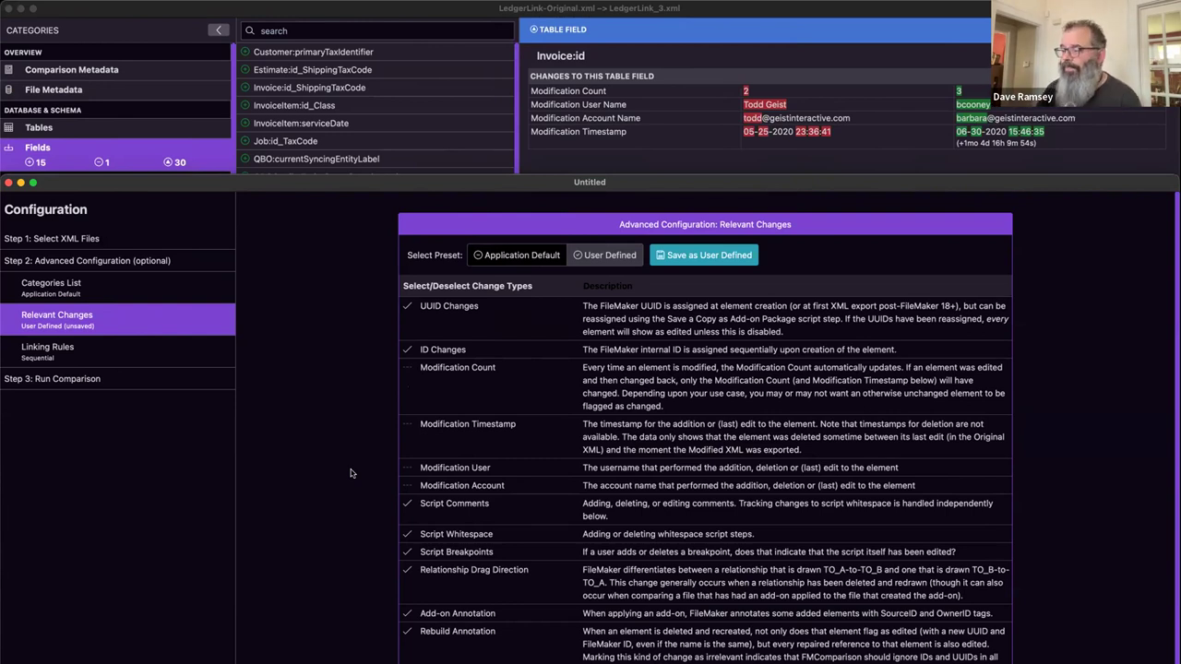
Exclude Script Comments, Script Whitespace and Script Breakpoints from the relevant changes.
{"action": "scroll", "coordinate": [360, 452], "scroll_direction": "down", "scroll_amount": 3}
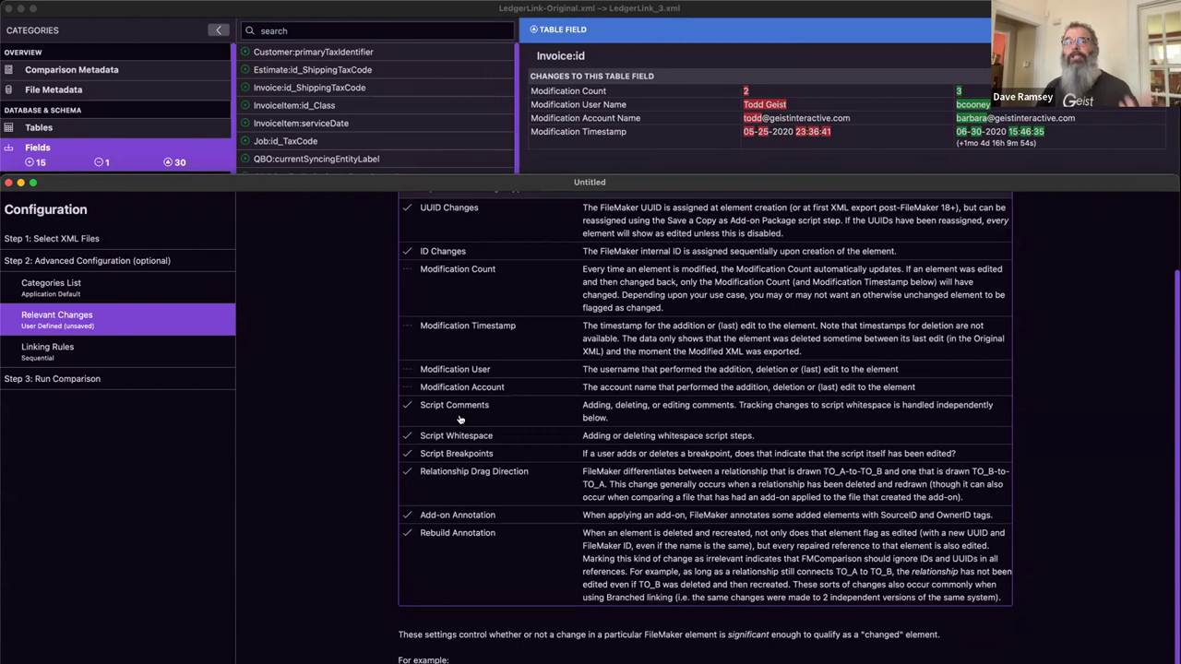
{"action": "left_click", "coordinate": [407, 405]}
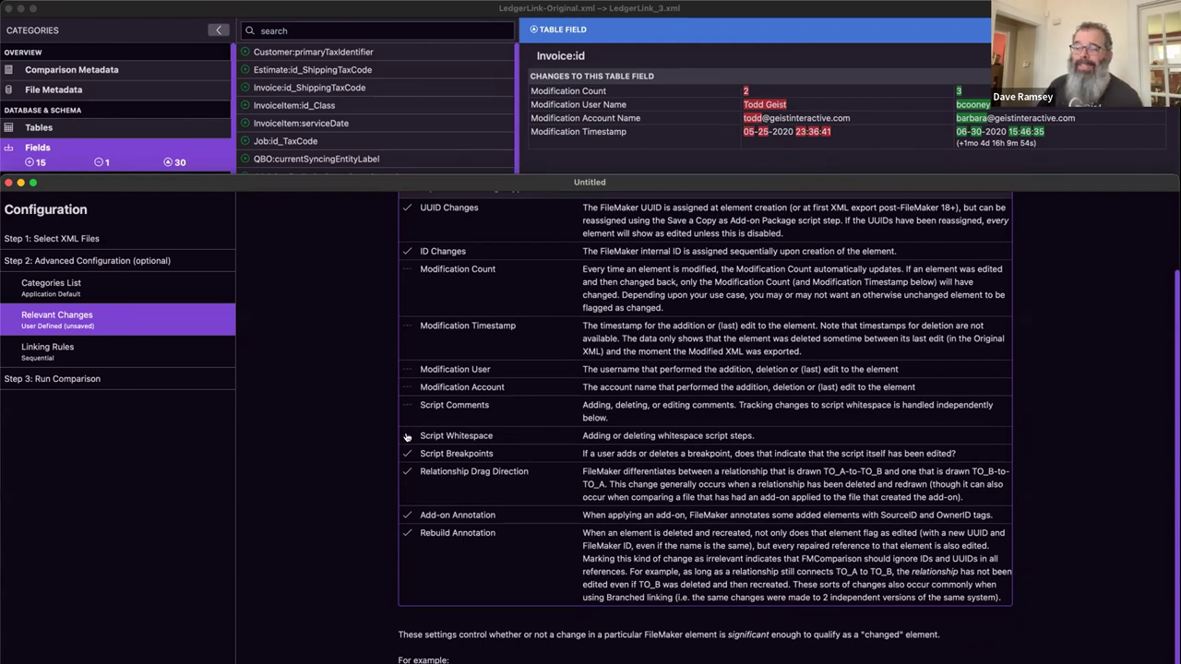
{"action": "left_click", "coordinate": [407, 437]}
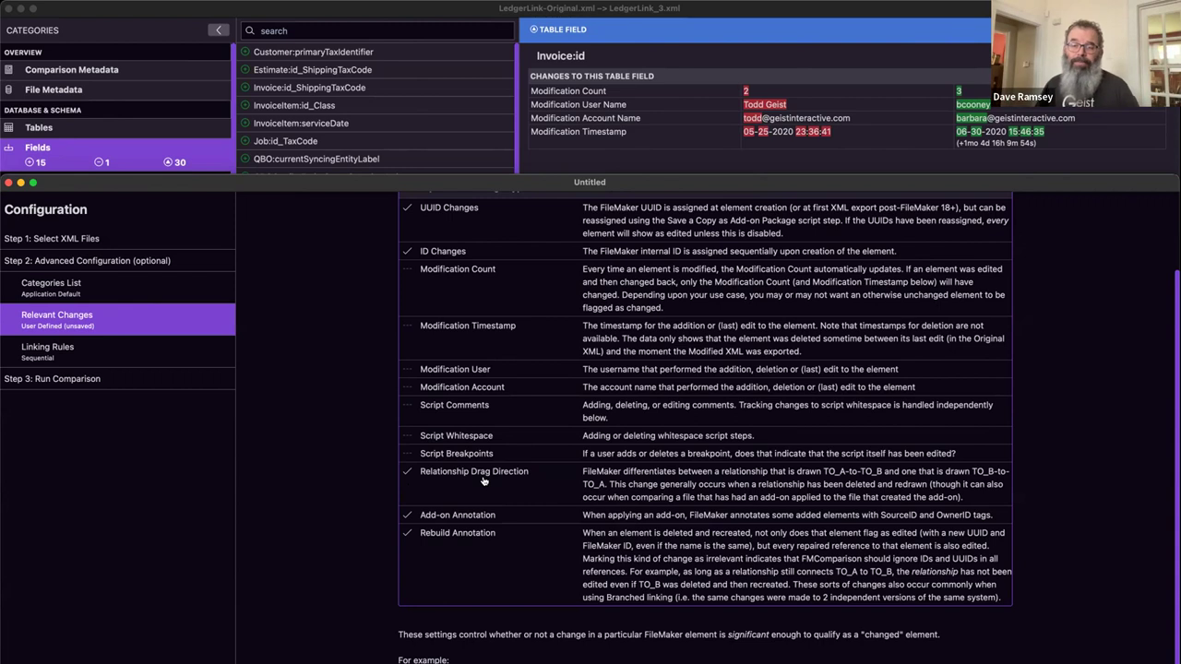
Review the Linking Rules options for the new comparison, and close its configuration window.
{"action": "left_click", "coordinate": [92, 353]}
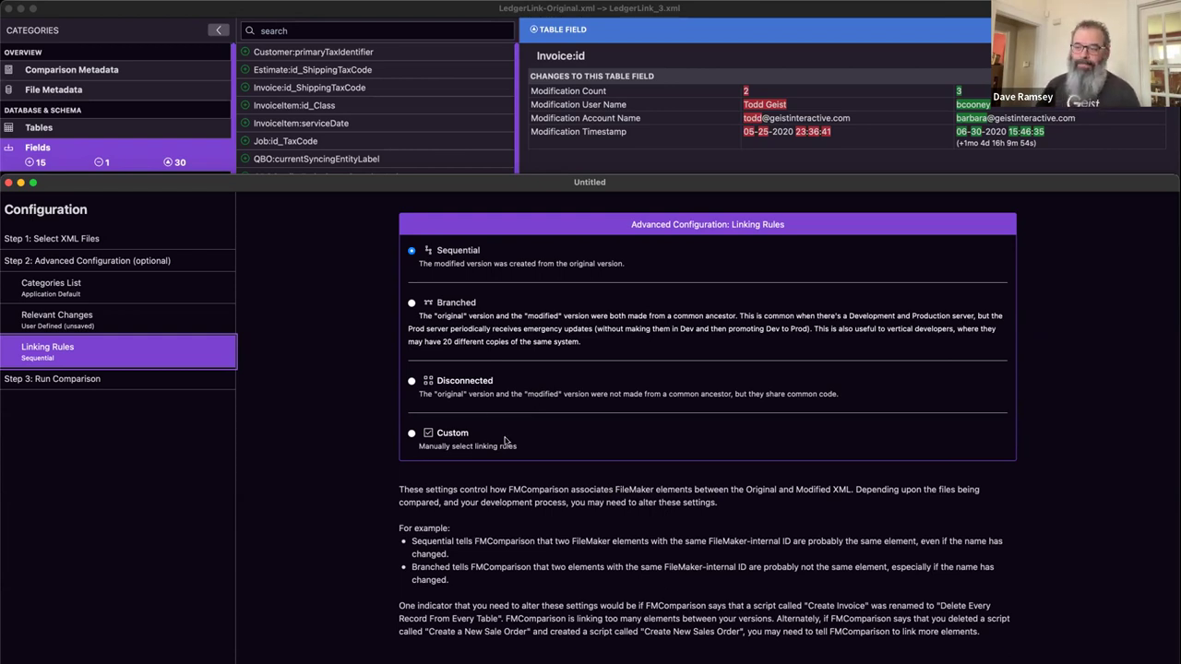
{"action": "left_click", "coordinate": [311, 285]}
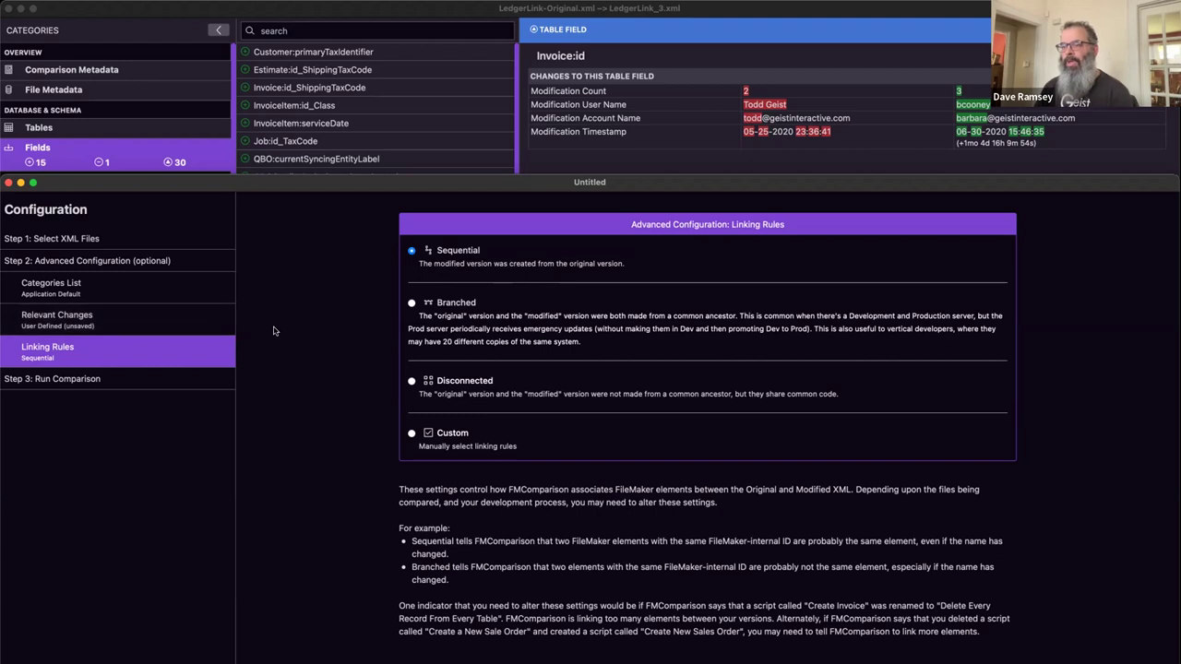
{"action": "key", "text": "super+w"}
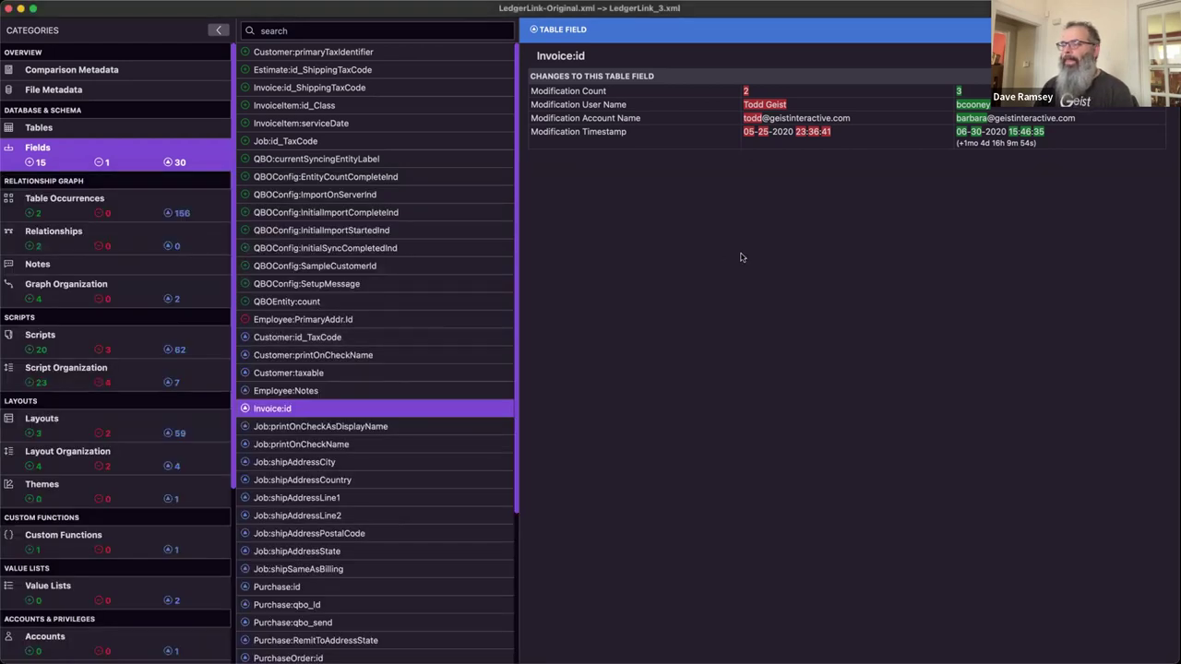
Compare the changes to the Item type and Gender value lists.
{"action": "scroll", "coordinate": [119, 286], "scroll_direction": "down", "scroll_amount": 3}
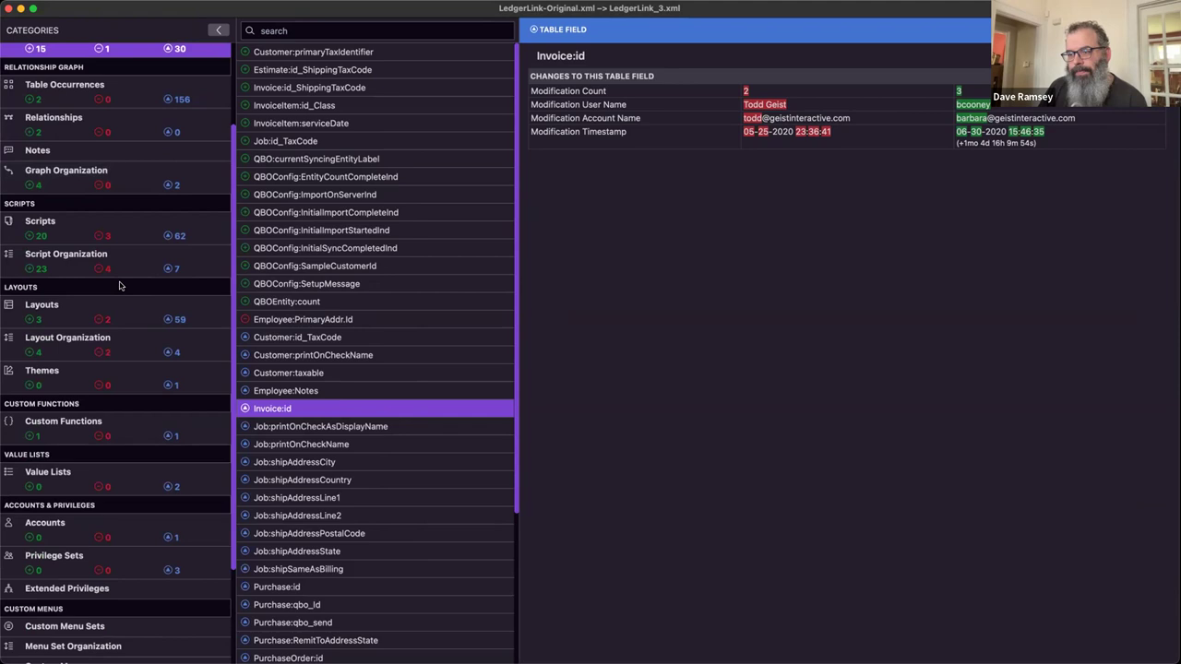
{"action": "left_click", "coordinate": [135, 483]}
{"action": "left_click", "coordinate": [292, 71]}
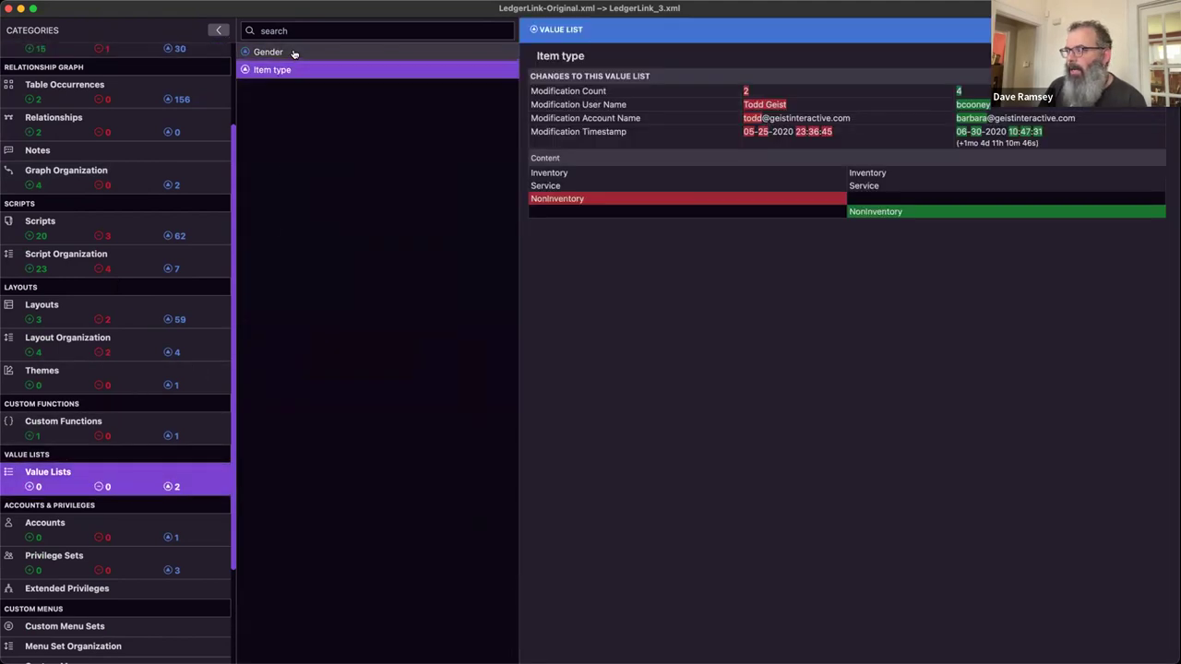
{"action": "left_click", "coordinate": [294, 53]}
{"action": "left_click", "coordinate": [293, 72]}
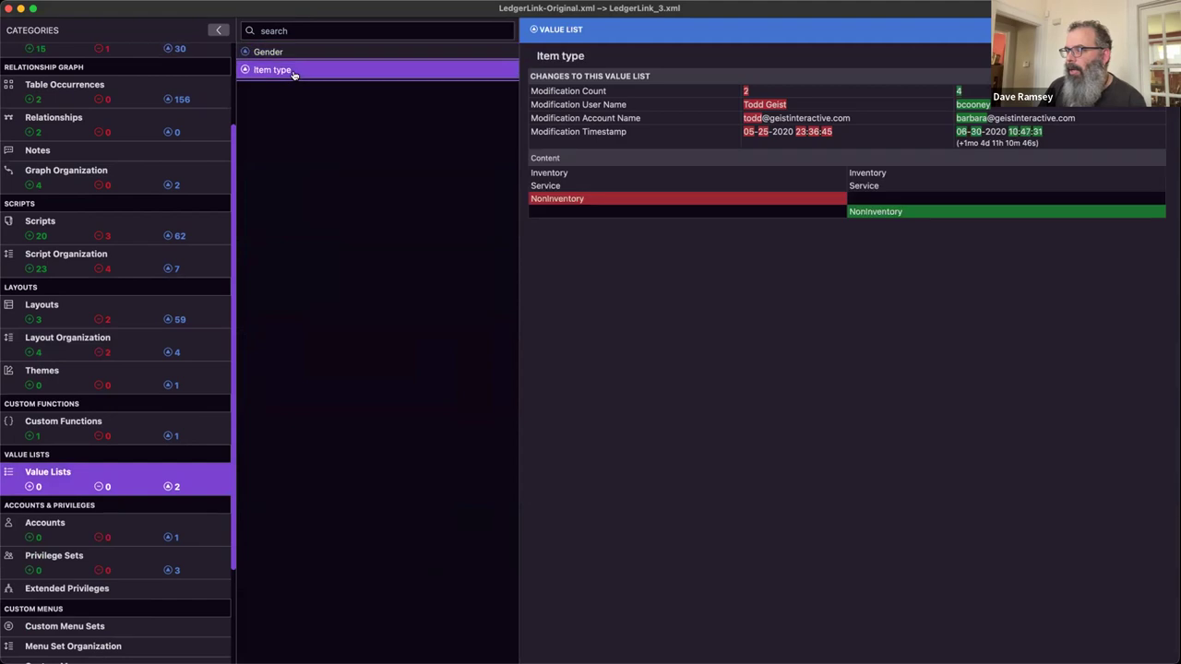
{"action": "left_click", "coordinate": [293, 53]}
Check the file metadata, and review the comparison metadata with its categories, relevant changes and linking rules settings.
{"action": "scroll", "coordinate": [122, 309], "scroll_direction": "up", "scroll_amount": 3}
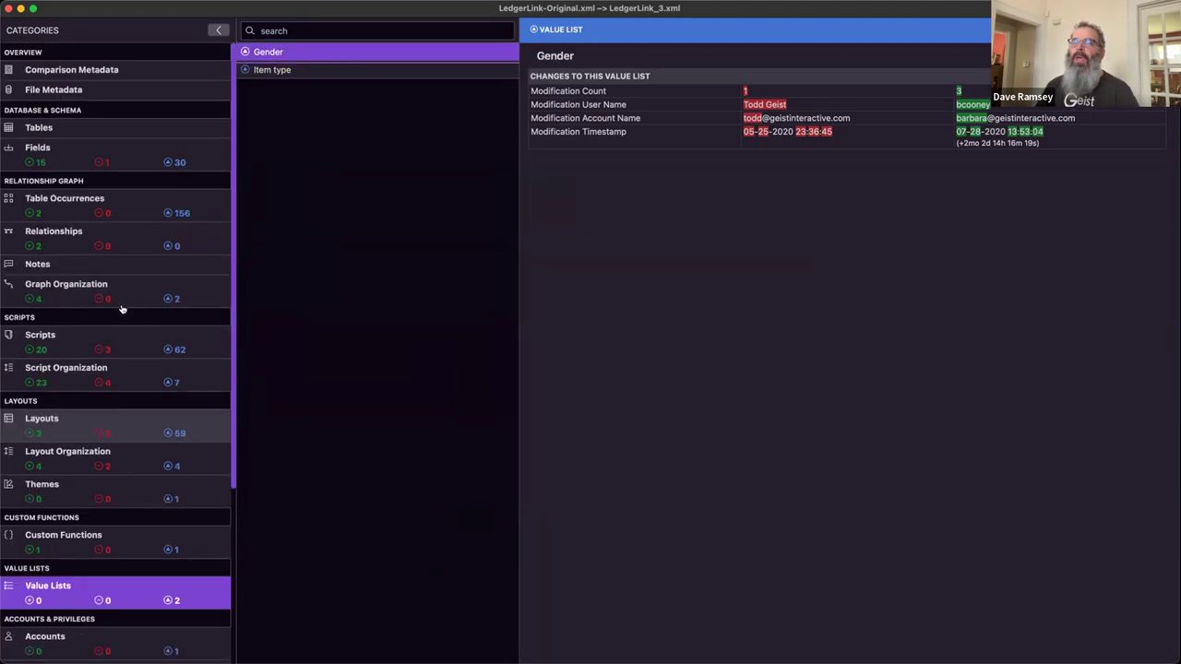
{"action": "left_click", "coordinate": [69, 92]}
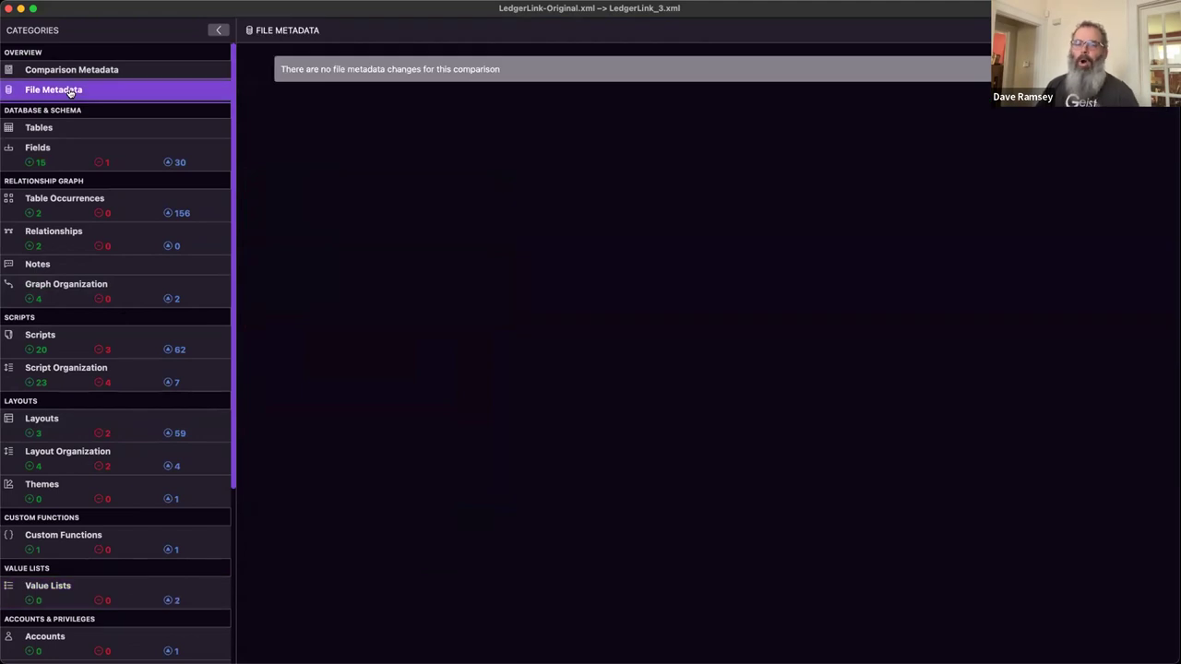
{"action": "left_click", "coordinate": [66, 72]}
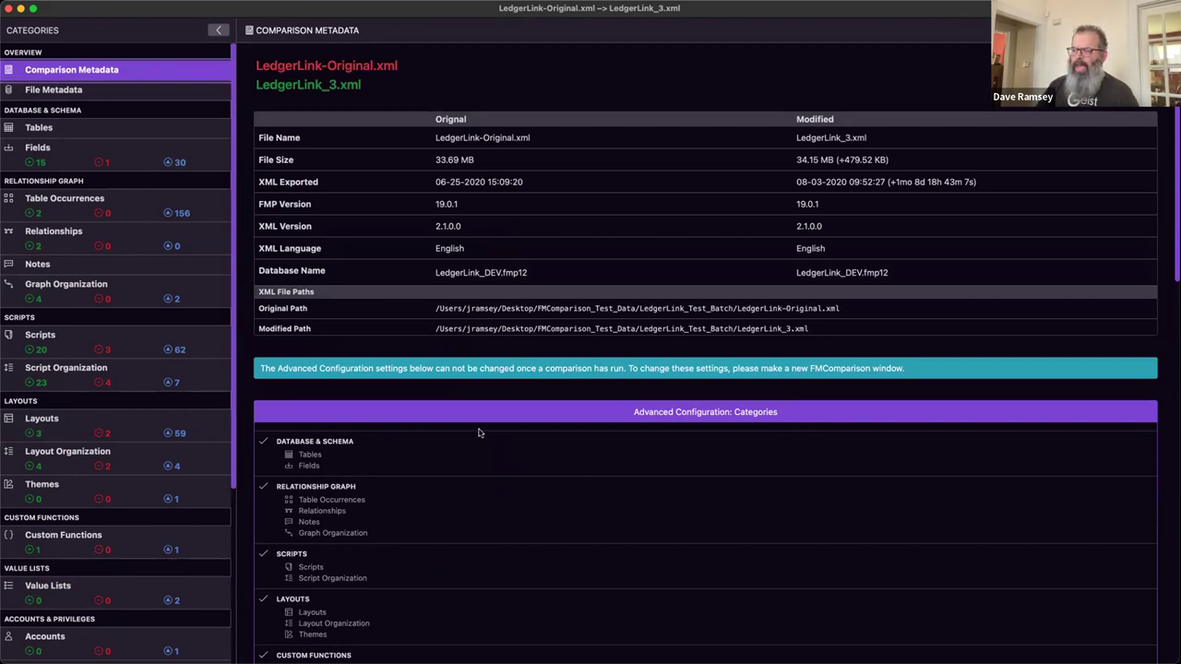
{"action": "scroll", "coordinate": [650, 434], "scroll_direction": "down", "scroll_amount": 3}
{"action": "scroll", "coordinate": [651, 433], "scroll_direction": "down", "scroll_amount": 15}
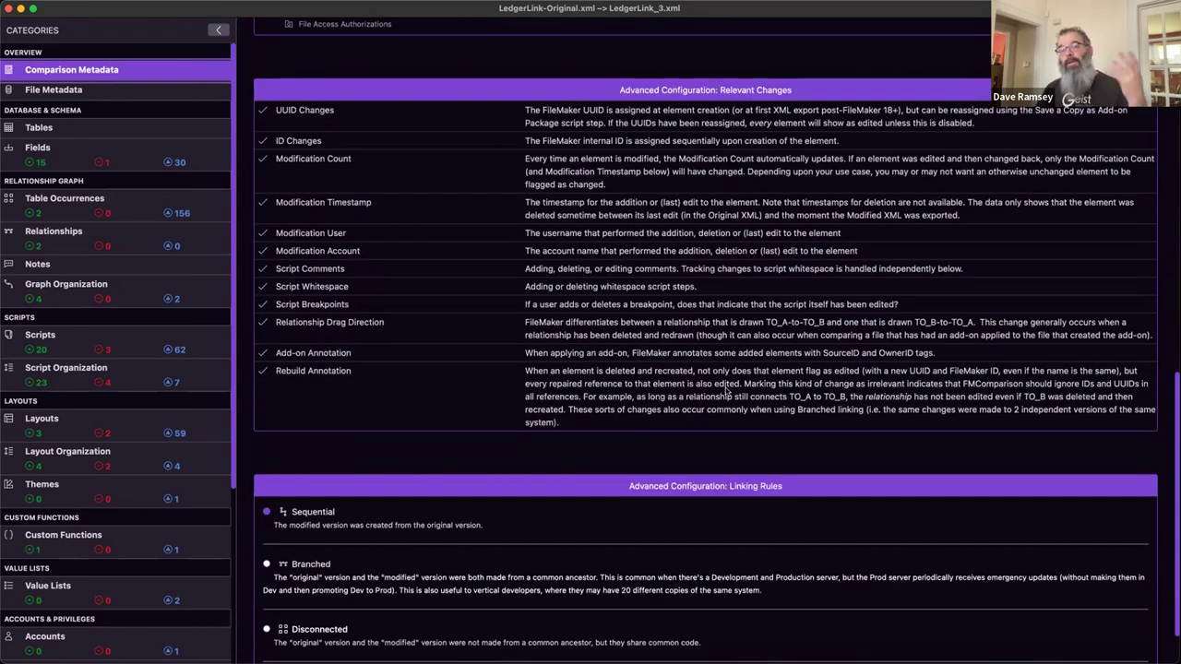
{"action": "scroll", "coordinate": [488, 519], "scroll_direction": "down", "scroll_amount": 2}
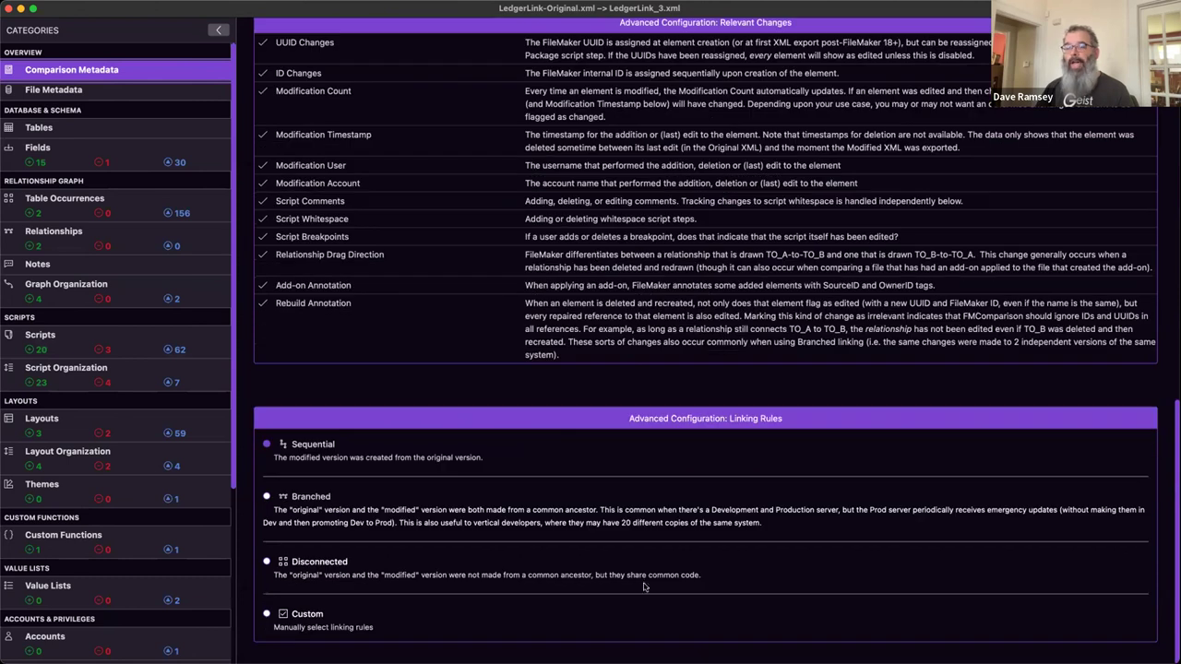
{"action": "scroll", "coordinate": [671, 591], "scroll_direction": "up", "scroll_amount": 20}
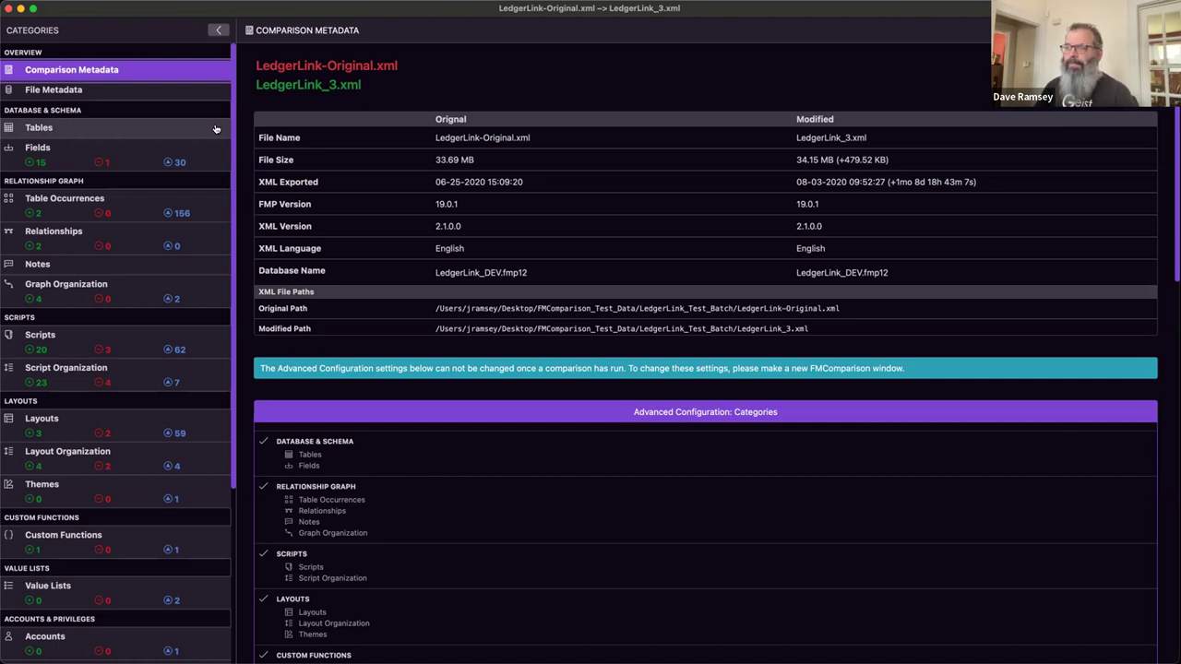
List the changed fields with the category list collapsed, and display the changes to the Job:shipAddressCity field.
{"action": "left_click", "coordinate": [170, 149]}
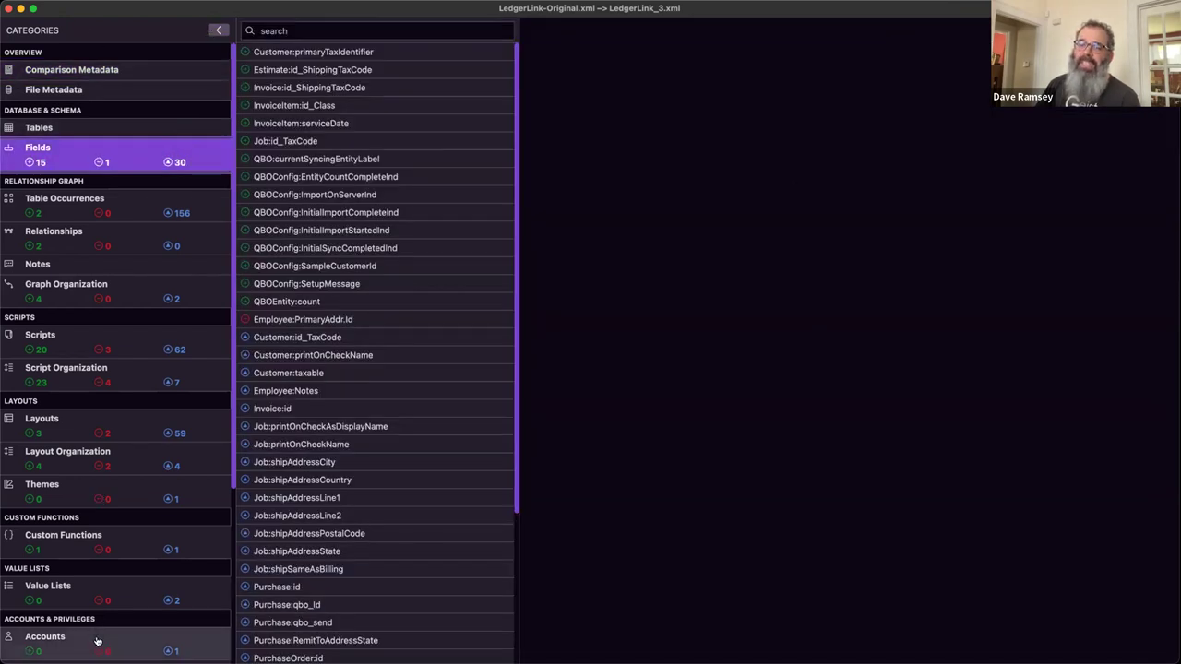
{"action": "left_click", "coordinate": [219, 30]}
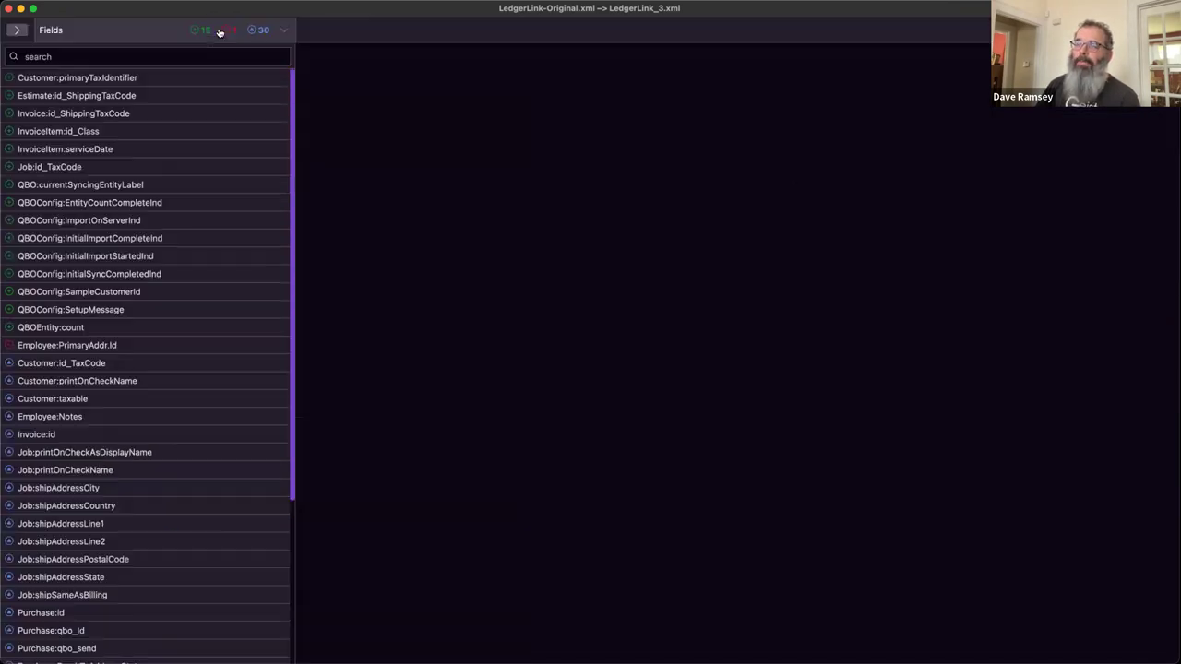
{"action": "left_click", "coordinate": [143, 33]}
{"action": "left_click", "coordinate": [143, 32]}
{"action": "left_click", "coordinate": [143, 32]}
{"action": "left_click", "coordinate": [143, 32]}
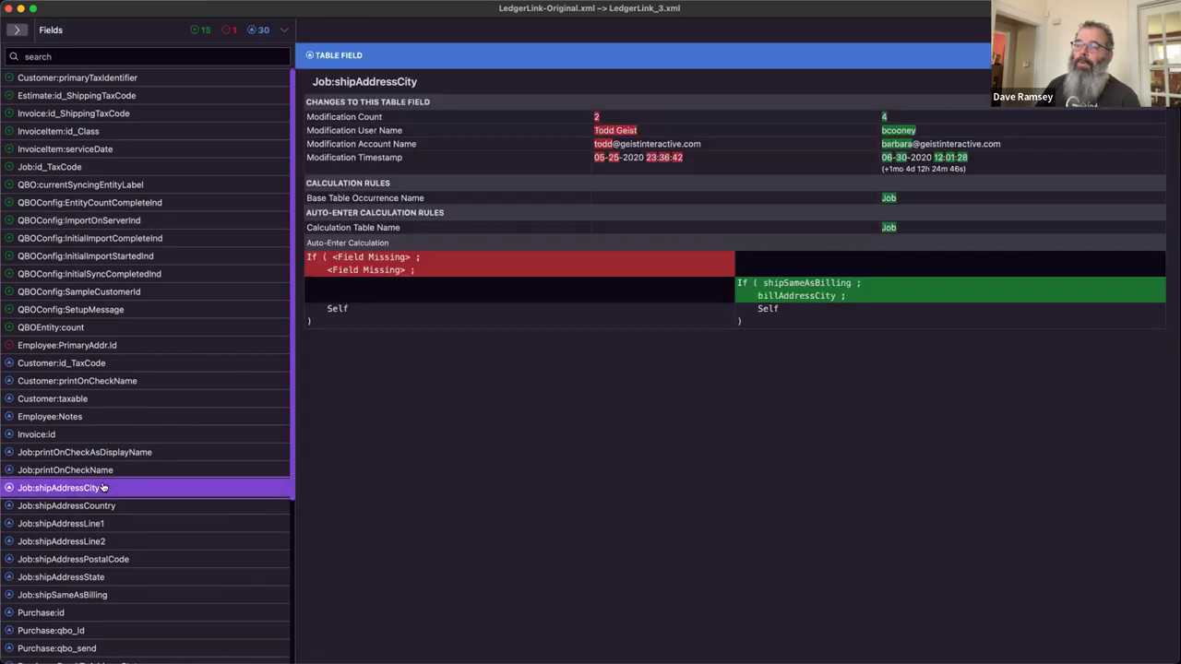
{"action": "left_click", "coordinate": [103, 487]}
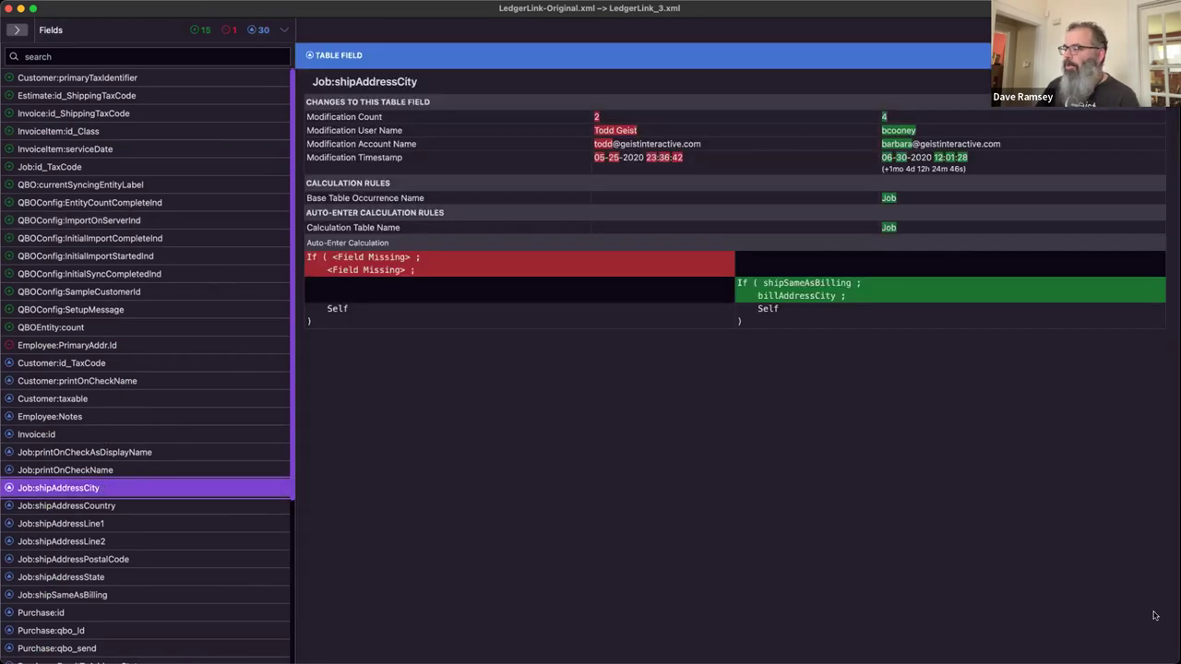
Resize the comparison window with the category list expanded, and display the changes to the Customer:taxable field.
{"action": "key", "text": "ctrl+alt+BackSpace"}
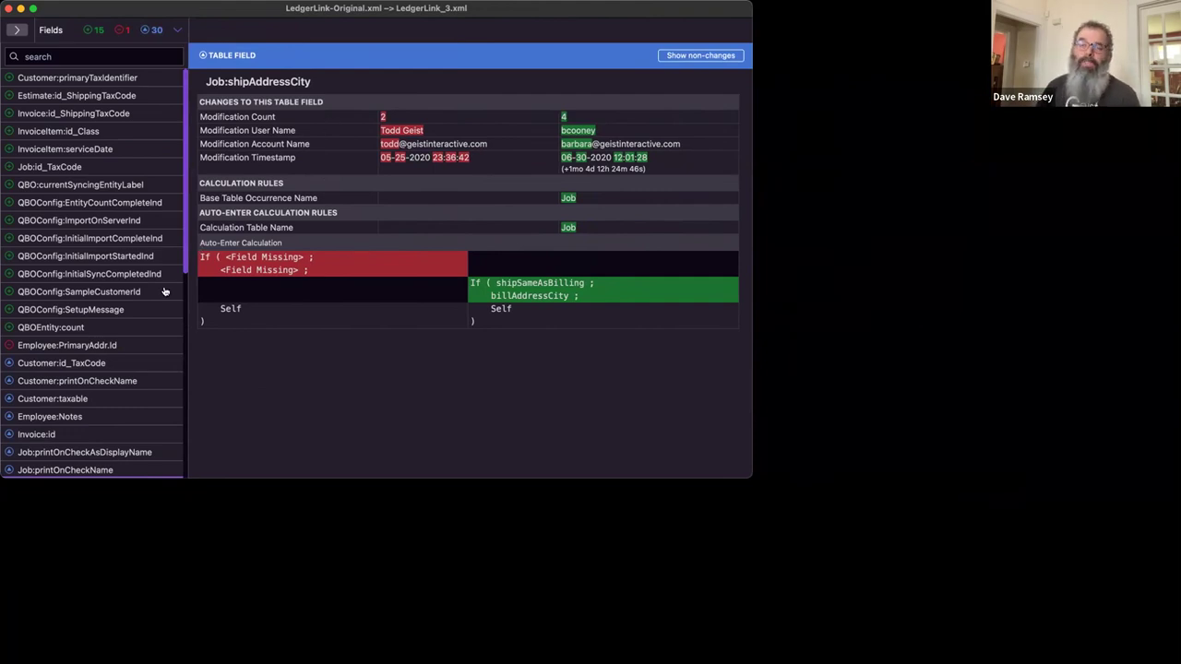
{"action": "left_click", "coordinate": [11, 29]}
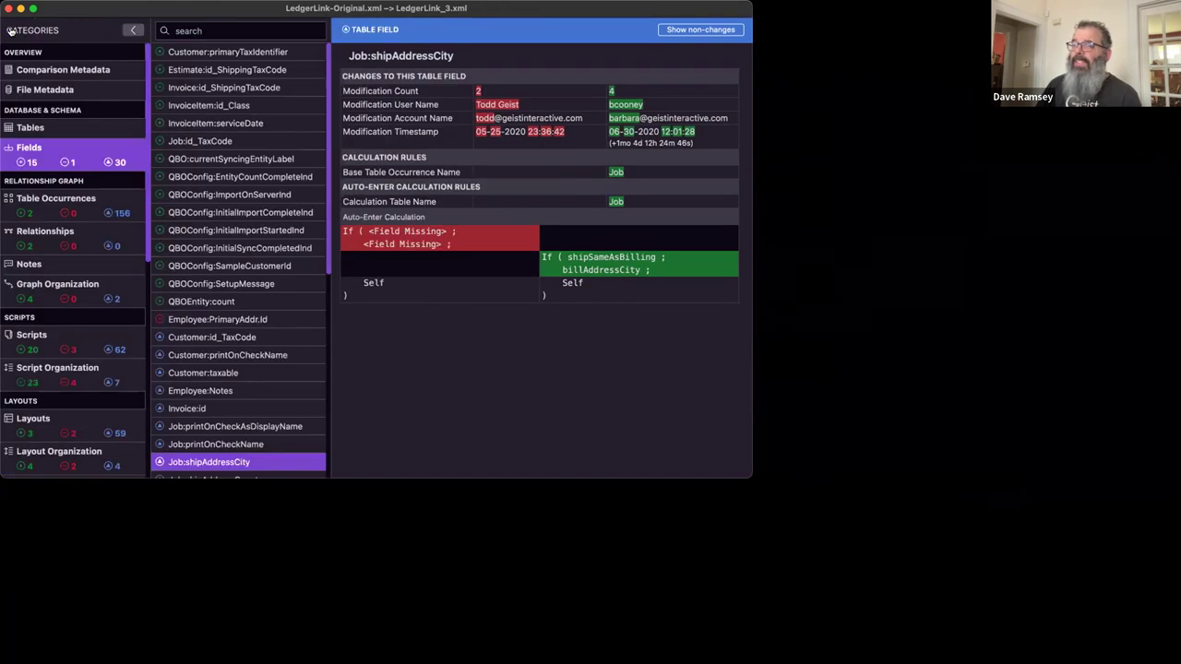
{"action": "left_click_drag", "start_coordinate": [752, 477], "coordinate": [1047, 620]}
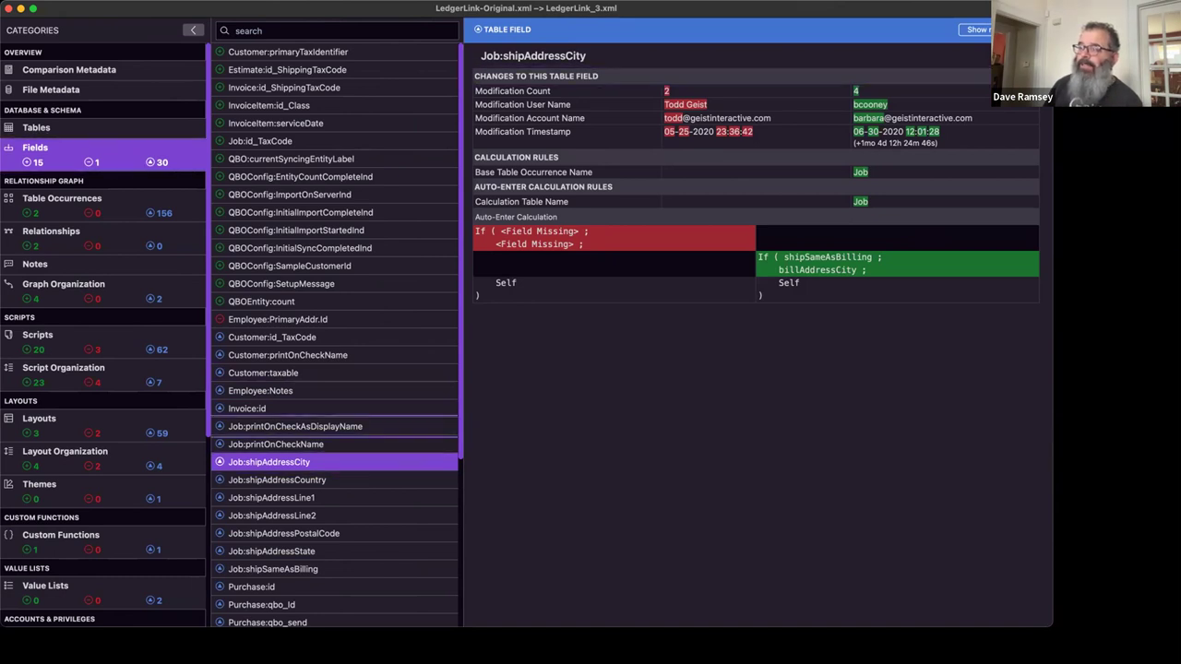
{"action": "left_click", "coordinate": [277, 372]}
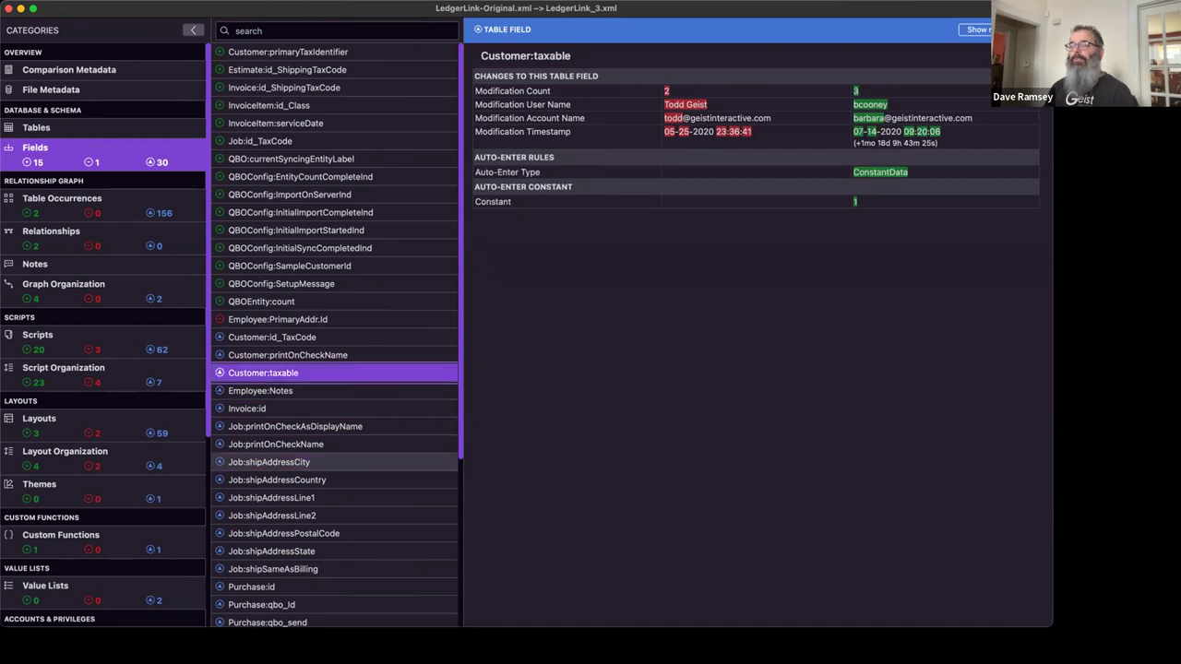
Display the changes to the Employee:PrimaryAddr.Id, QBOConfig:InitialImportCompleteInd, Customer:printOnCheckName and Invoice:id fields, including non-changes for Invoice:id.
{"action": "left_click", "coordinate": [261, 301]}
{"action": "left_click", "coordinate": [277, 319]}
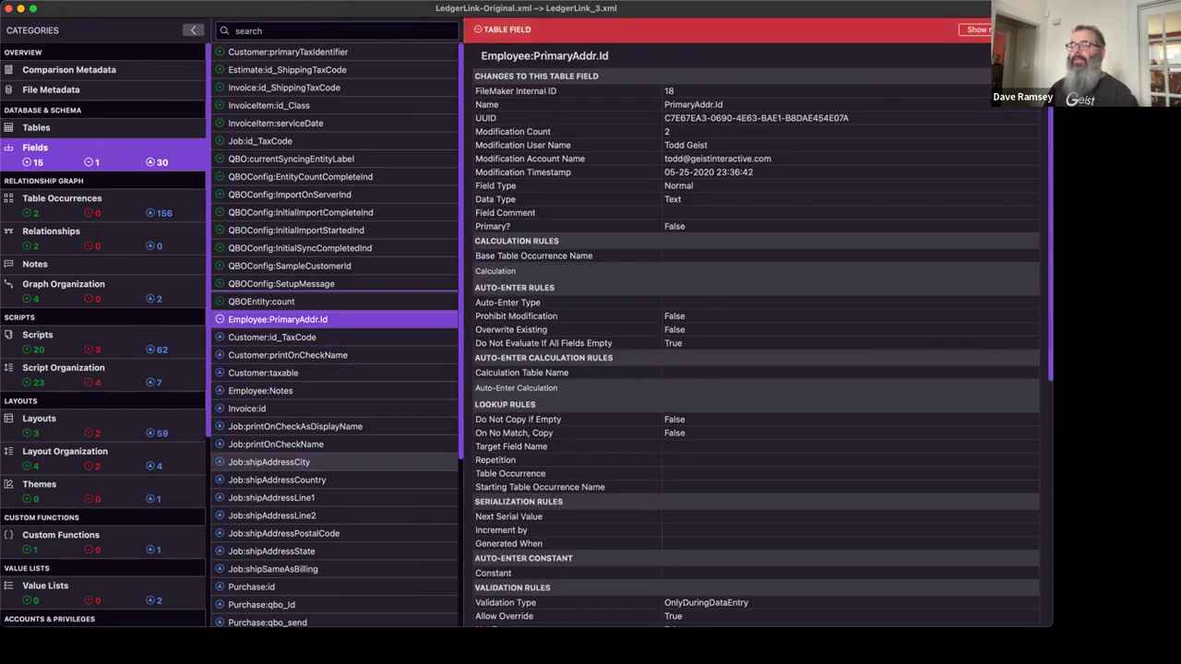
{"action": "left_click", "coordinate": [299, 212]}
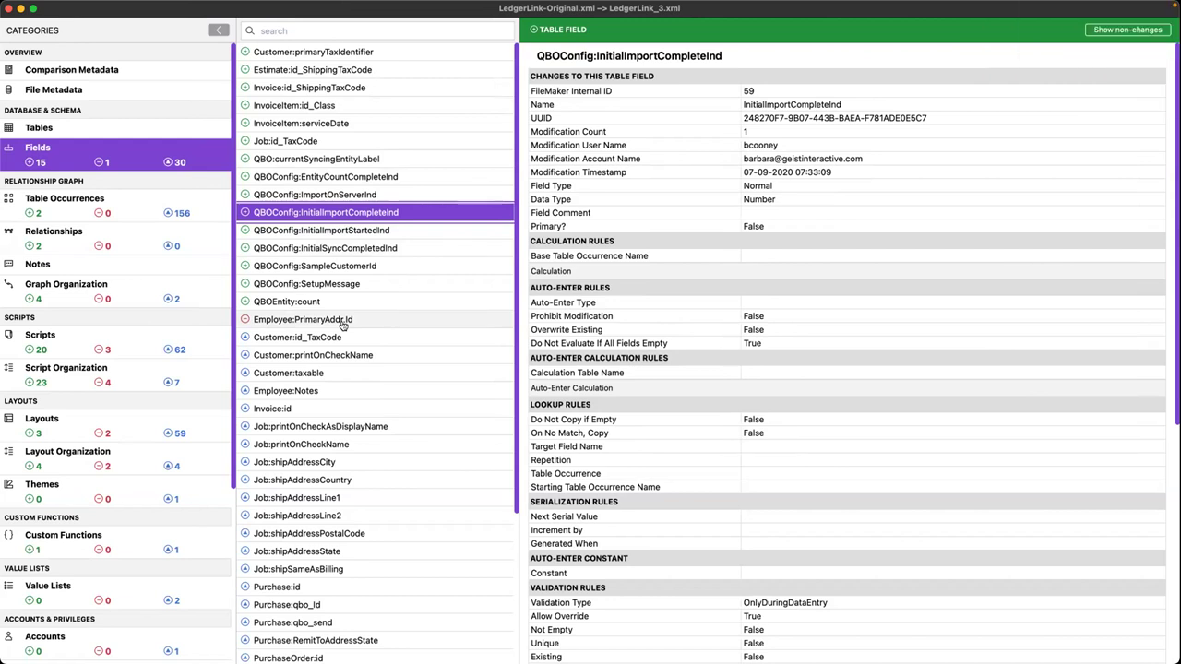
{"action": "left_click", "coordinate": [317, 357]}
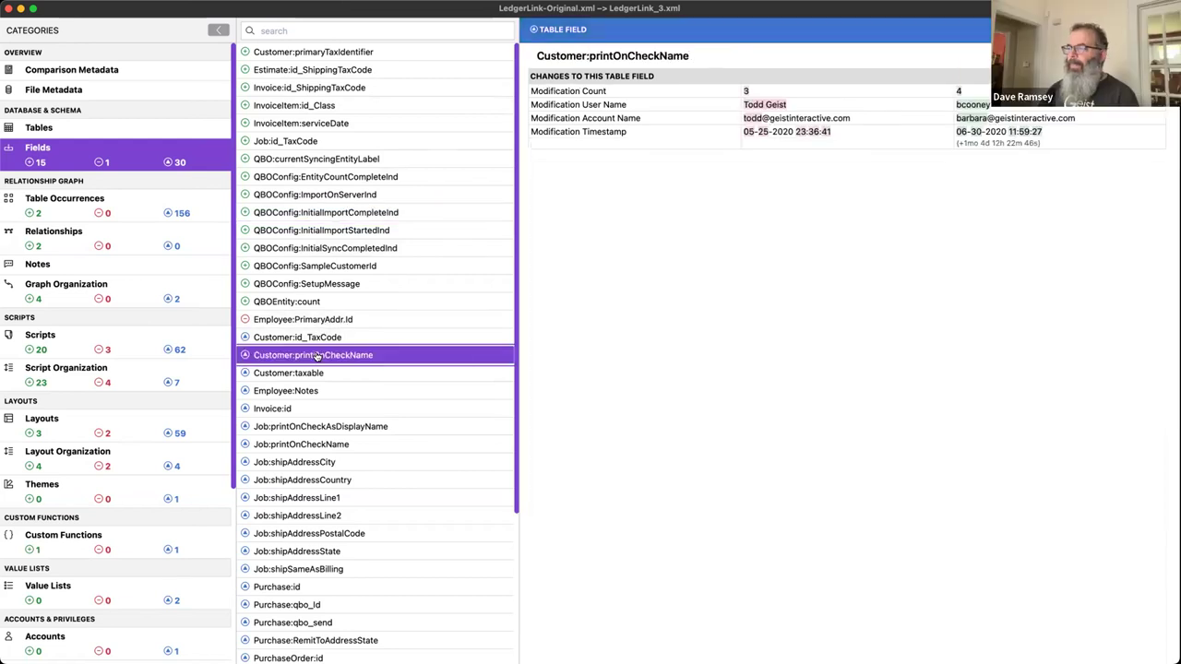
{"action": "left_click", "coordinate": [276, 409]}
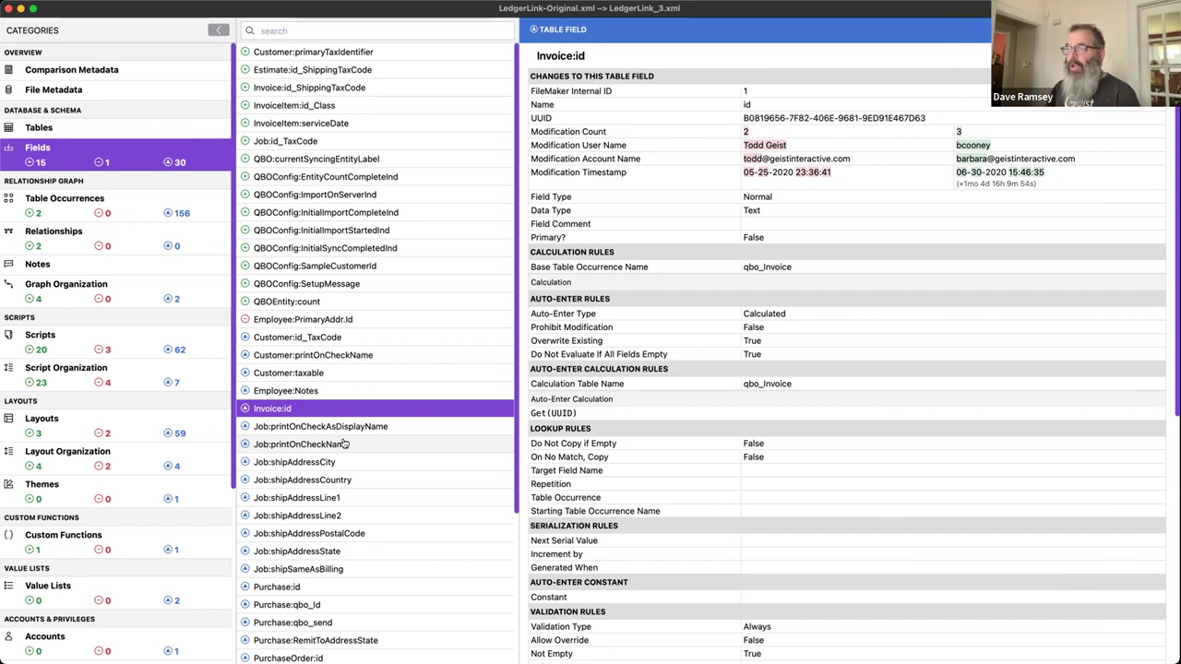
Shrink the comparison window's display to fit more content, and enlarge it beyond its original size for easier reading.
{"action": "key", "text": "super+minus"}
{"action": "key", "text": "super+minus"}
{"action": "key", "text": "super+minus"}
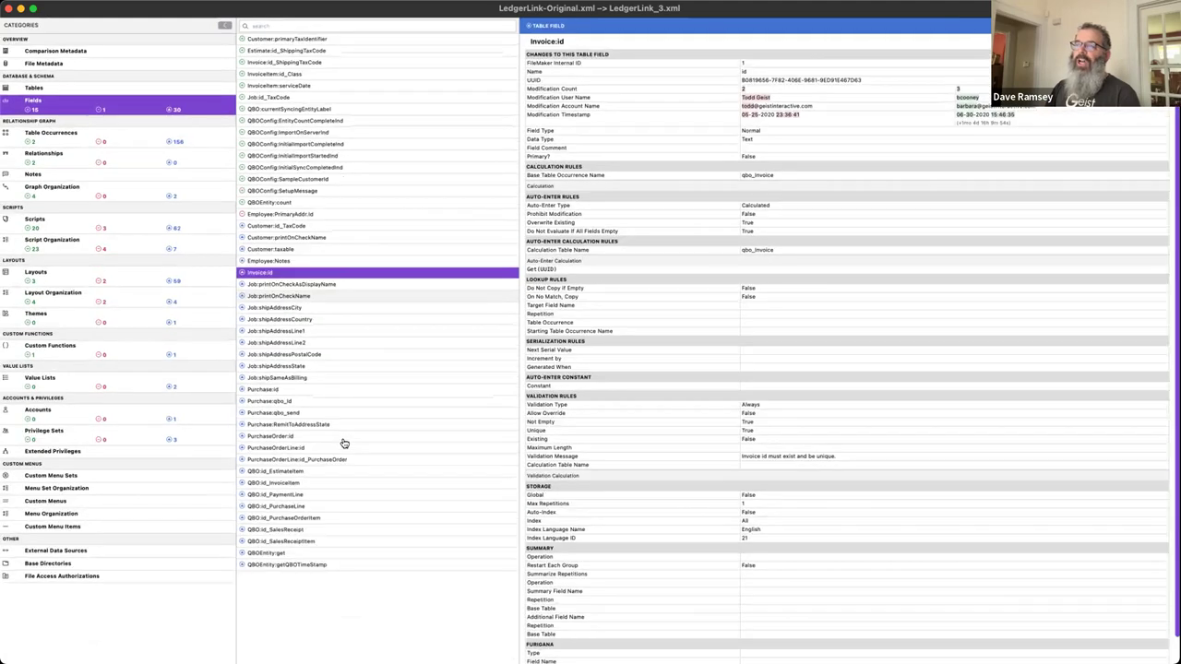
{"action": "key", "text": "super+plus"}
{"action": "key", "text": "super+plus"}
{"action": "key", "text": "super+plus"}
{"action": "key", "text": "super+plus"}
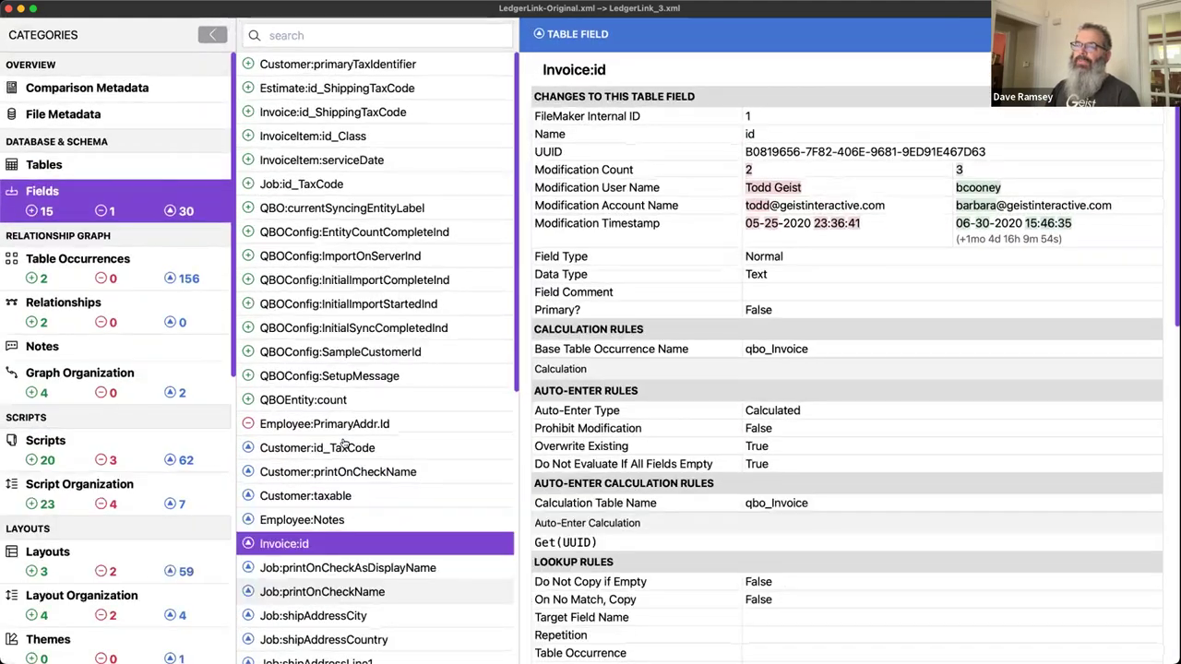
{"action": "key", "text": "super+plus"}
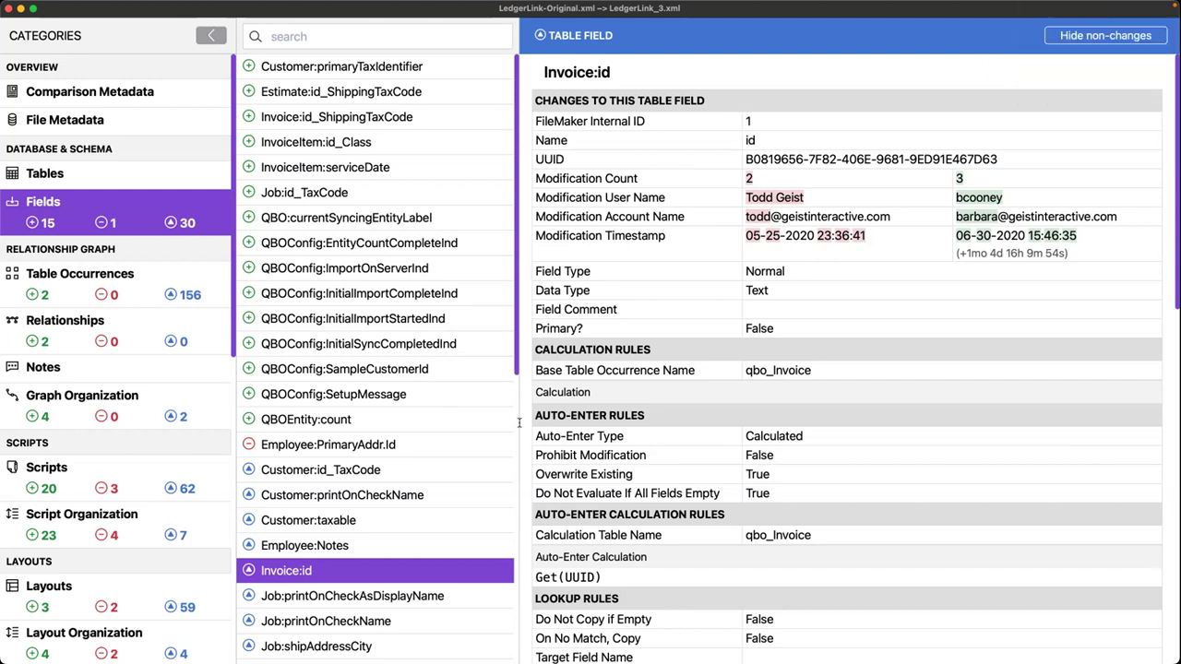
Highlight the Invoice:id field's FileMaker Internal ID, and review the Relevant Changes settings in the untitled comparison window.
{"action": "left_click", "coordinate": [769, 121]}
{"action": "left_click_drag", "start_coordinate": [769, 121], "coordinate": [713, 114]}
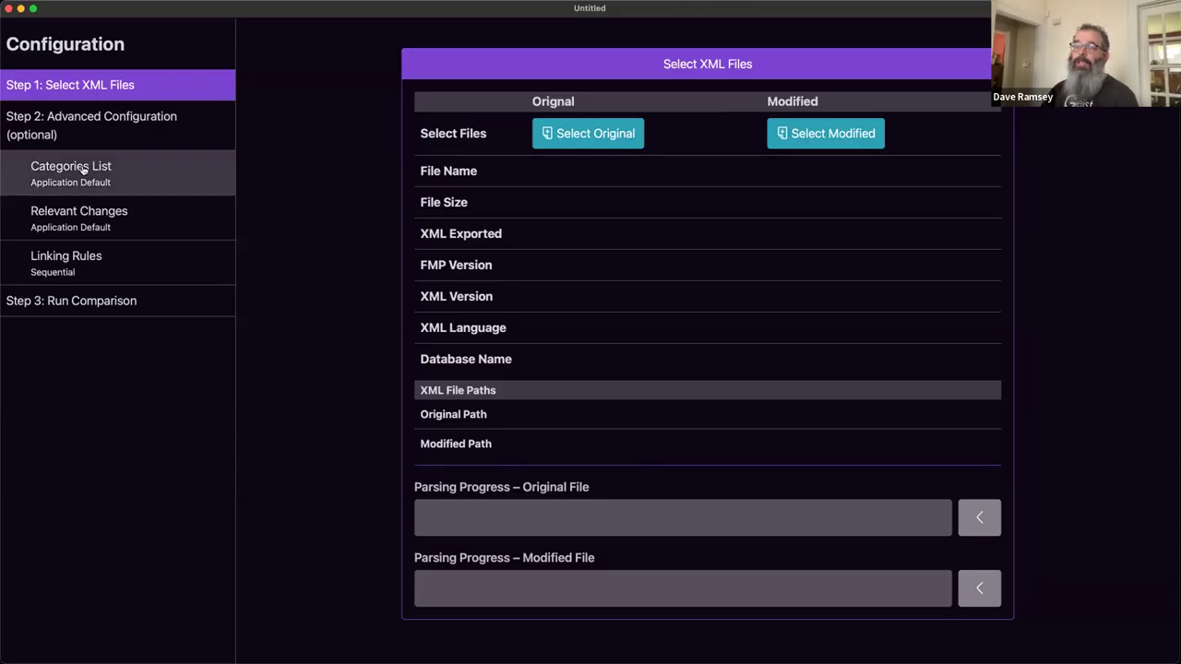
{"action": "left_click", "coordinate": [84, 221]}
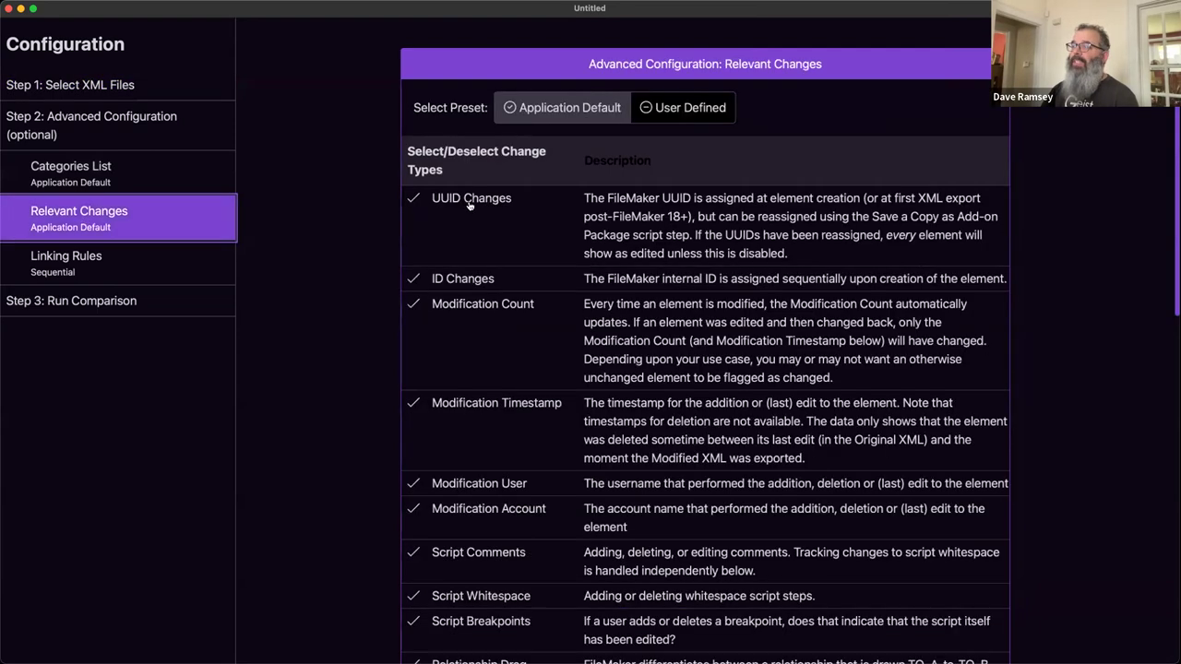
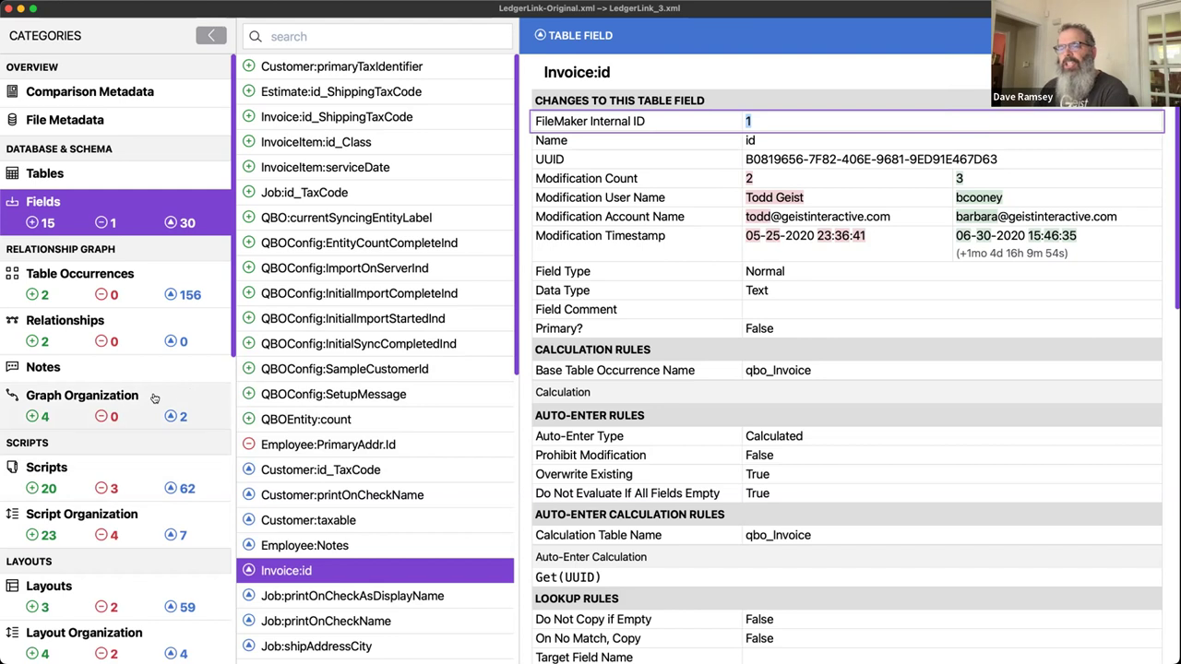
Display the changes to the BillLine table occurrence, and examine the original relationship graph around the Application TOs.
{"action": "left_click", "coordinate": [147, 281]}
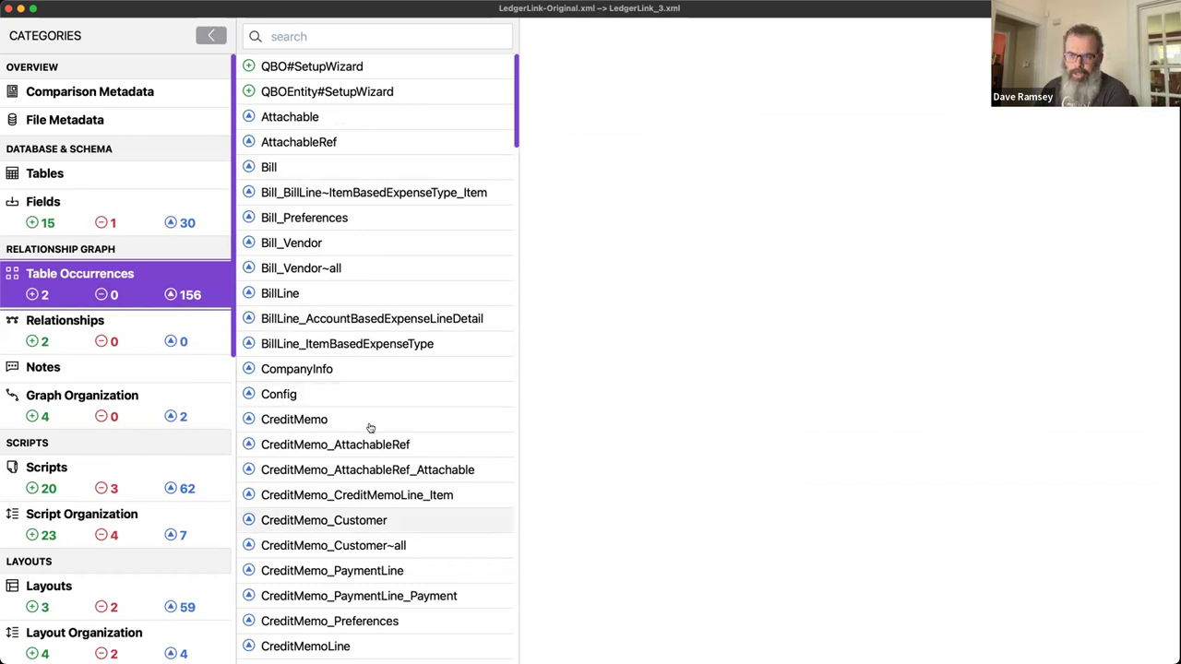
{"action": "left_click", "coordinate": [356, 294]}
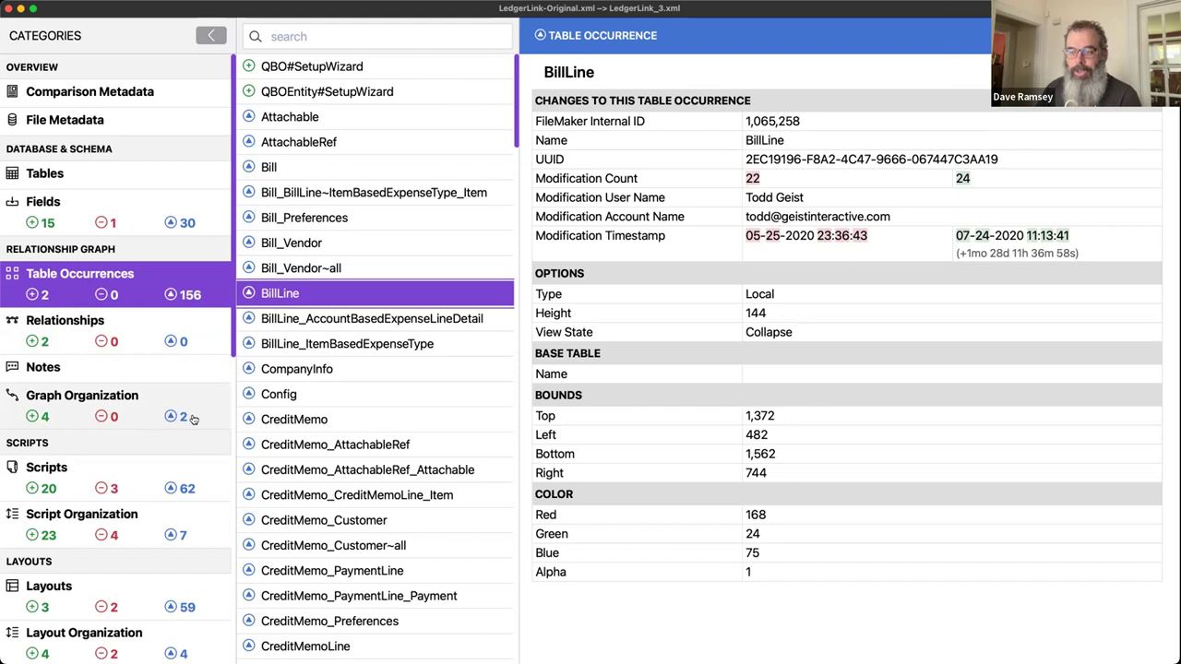
{"action": "left_click", "coordinate": [136, 400]}
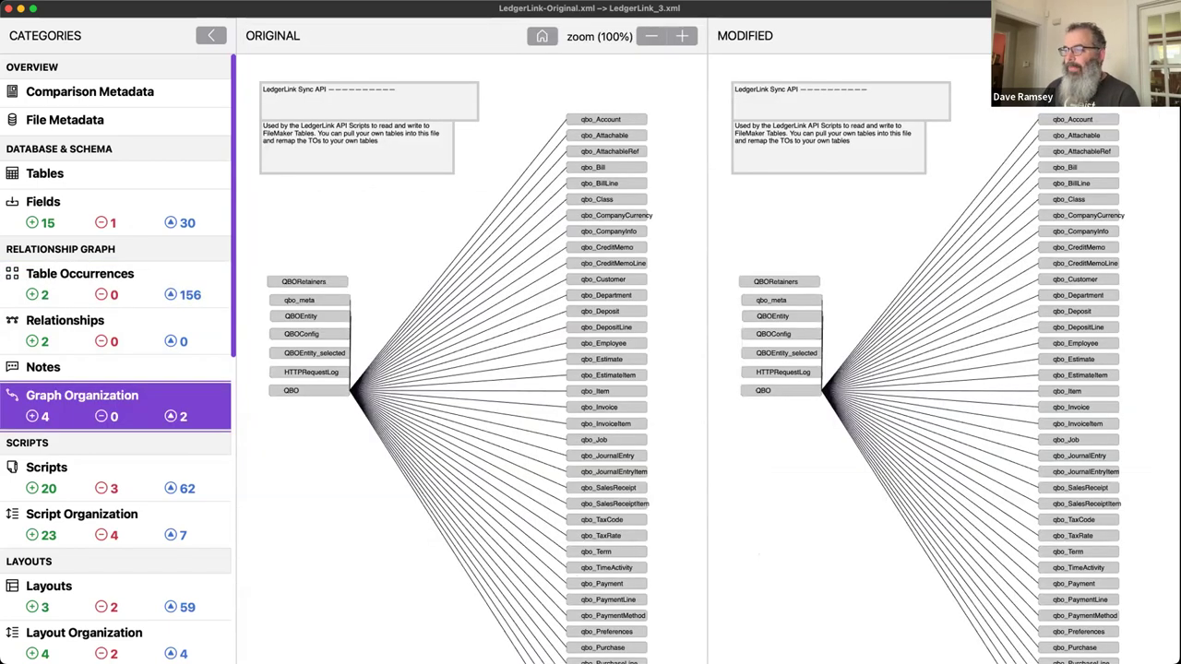
{"action": "scroll", "coordinate": [453, 395], "scroll_direction": "down", "scroll_amount": 10}
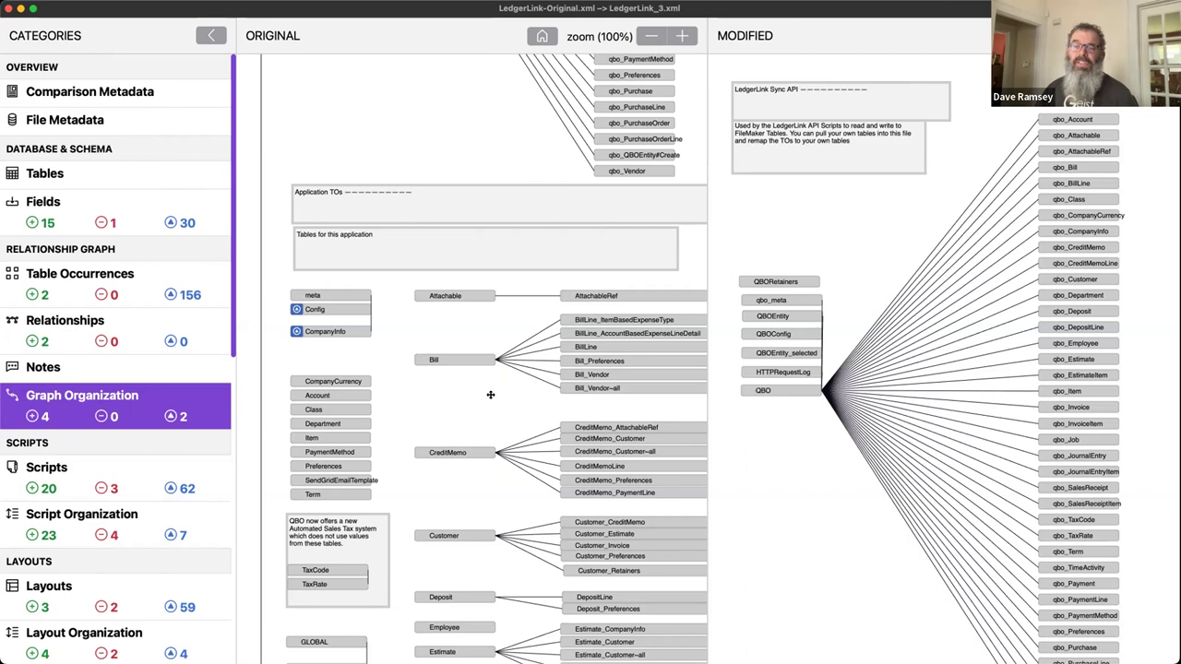
{"action": "scroll", "coordinate": [493, 387], "scroll_direction": "right", "scroll_amount": 2}
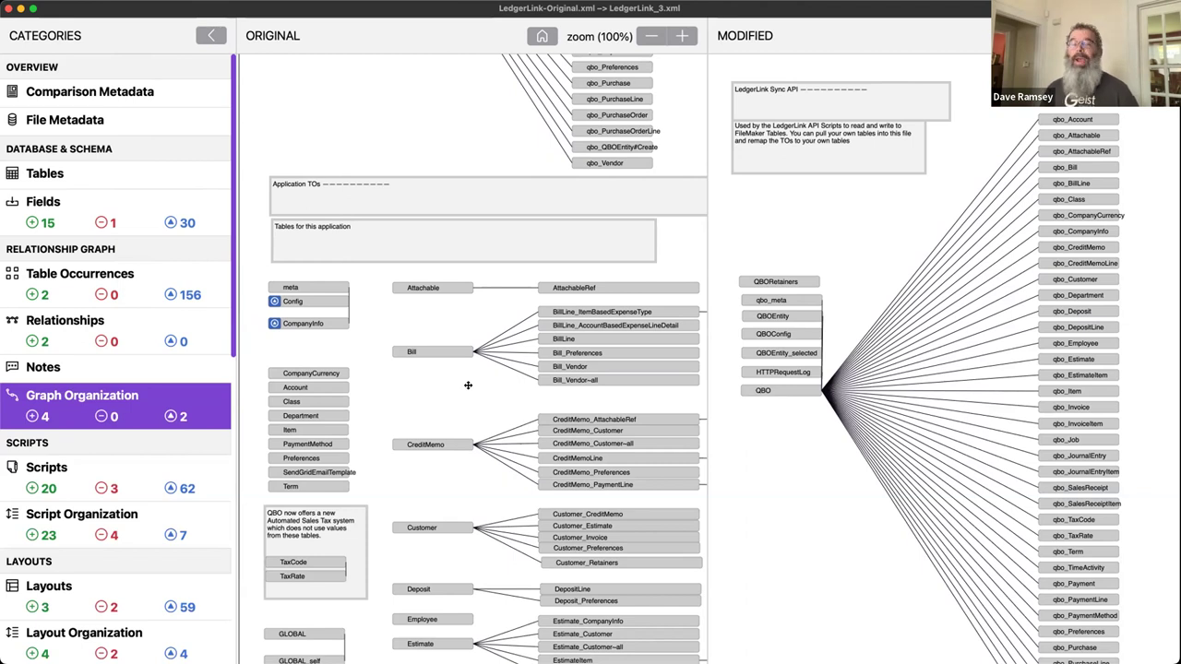
Review the full details of the Employee:Notes field, and highlight its modified field comment.
{"action": "left_click", "coordinate": [140, 220]}
{"action": "scroll", "coordinate": [305, 471], "scroll_direction": "down", "scroll_amount": 1}
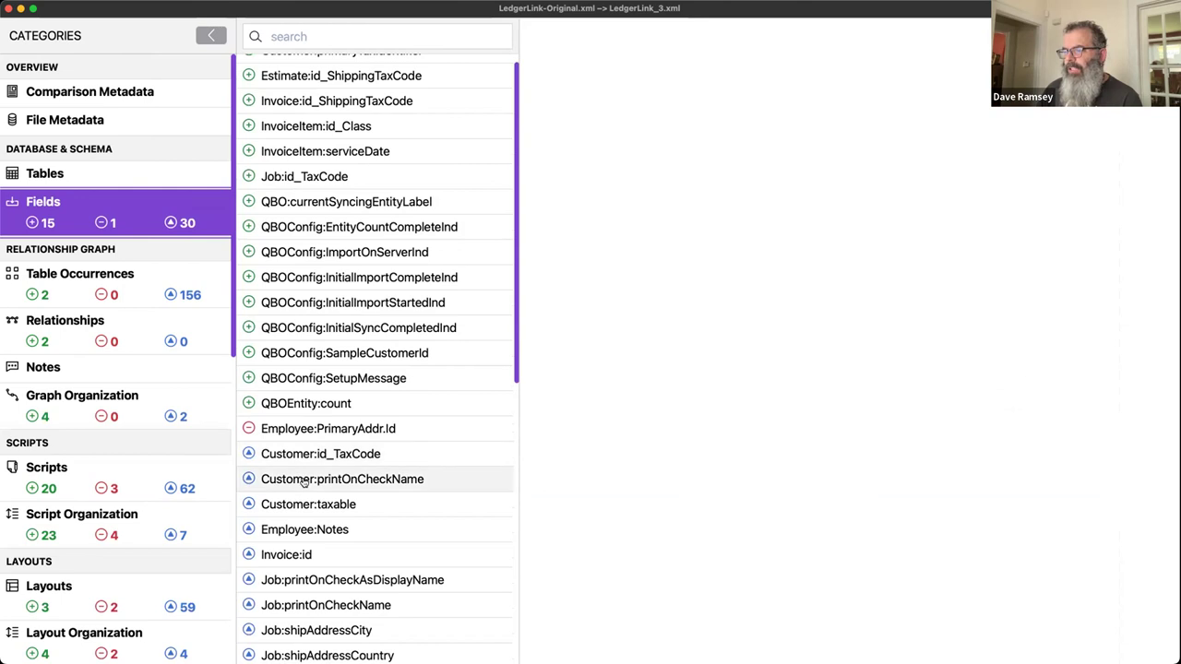
{"action": "left_click", "coordinate": [313, 529]}
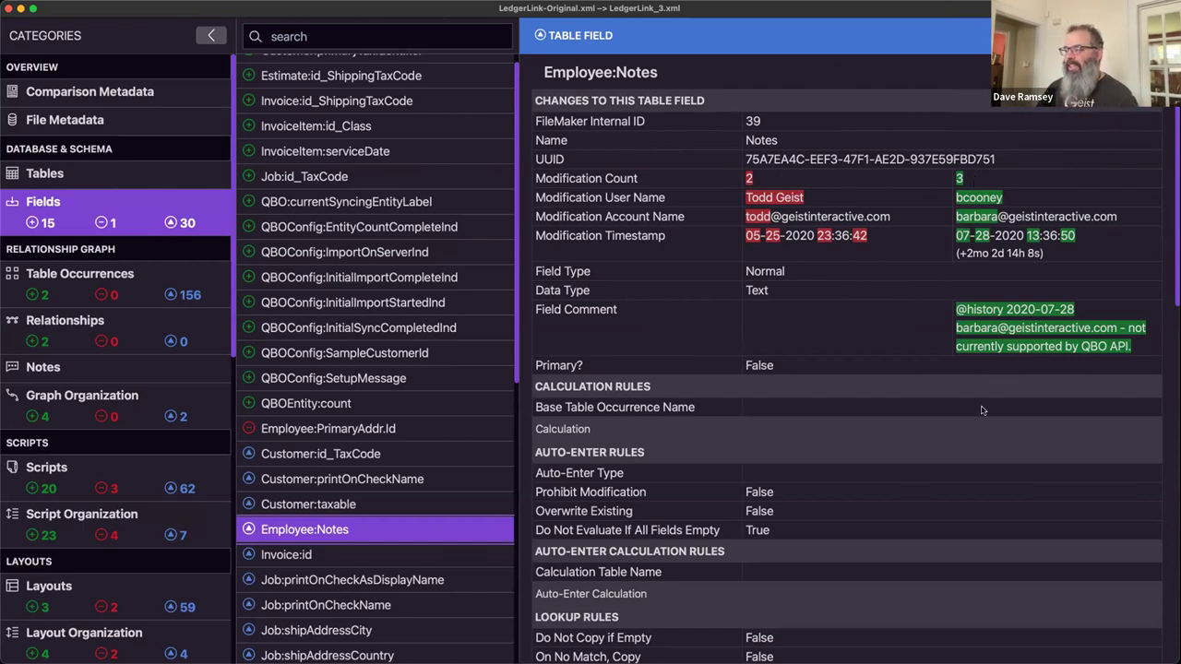
{"action": "scroll", "coordinate": [981, 409], "scroll_direction": "down", "scroll_amount": 10}
{"action": "scroll", "coordinate": [980, 409], "scroll_direction": "up", "scroll_amount": 12}
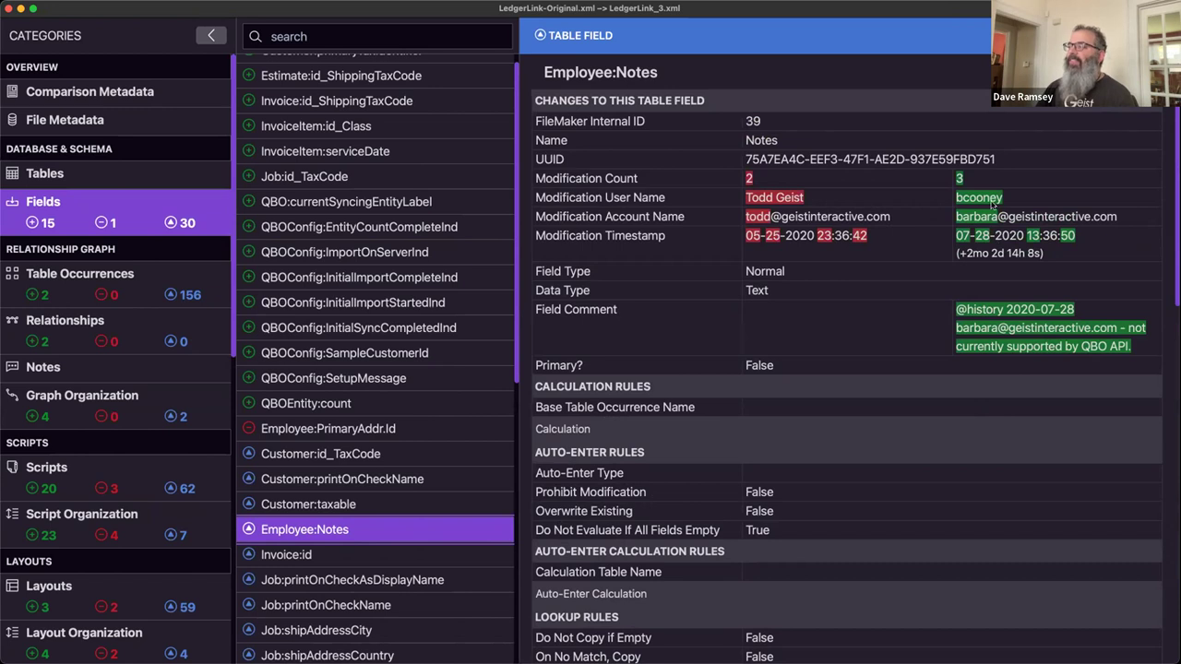
{"action": "left_click_drag", "start_coordinate": [1133, 347], "coordinate": [951, 307]}
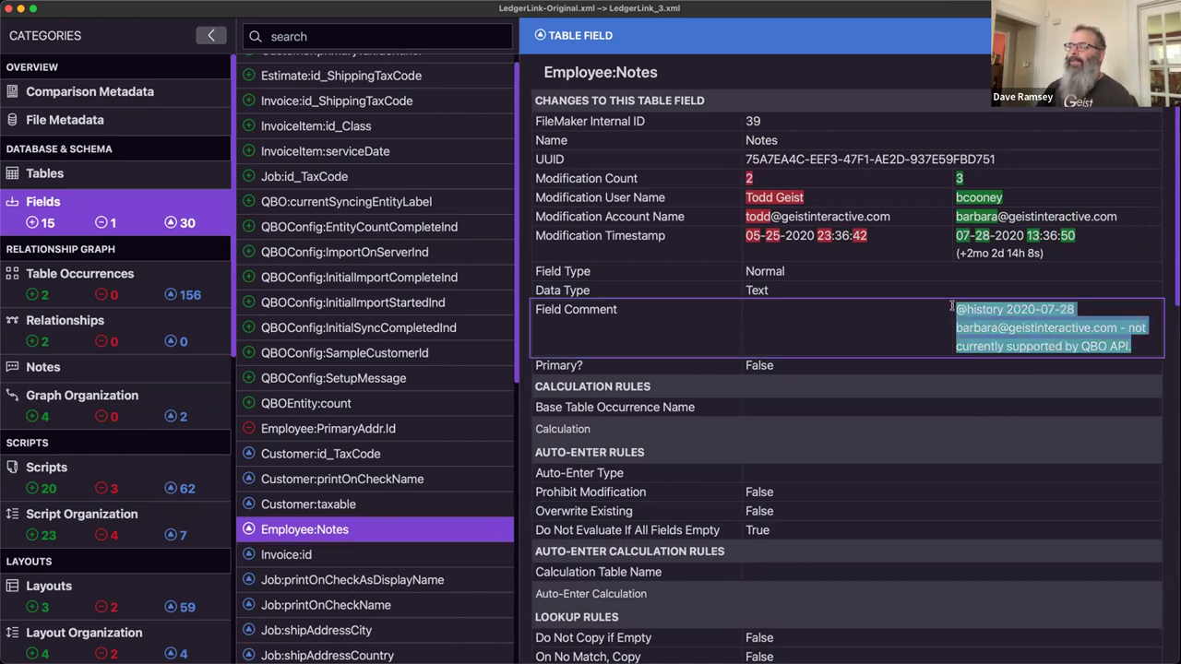
Display the Invoice:id field's changes, and review the full details of the Job:printOnCheckAsDisplayName field.
{"action": "left_click", "coordinate": [335, 557]}
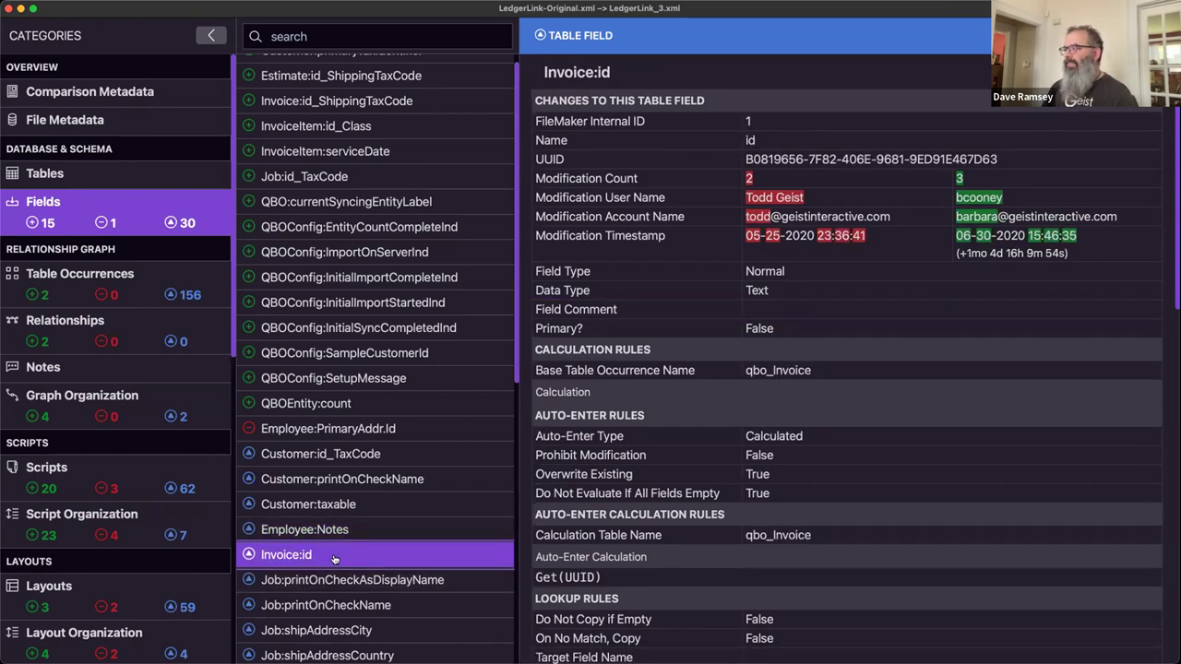
{"action": "key", "text": "Down"}
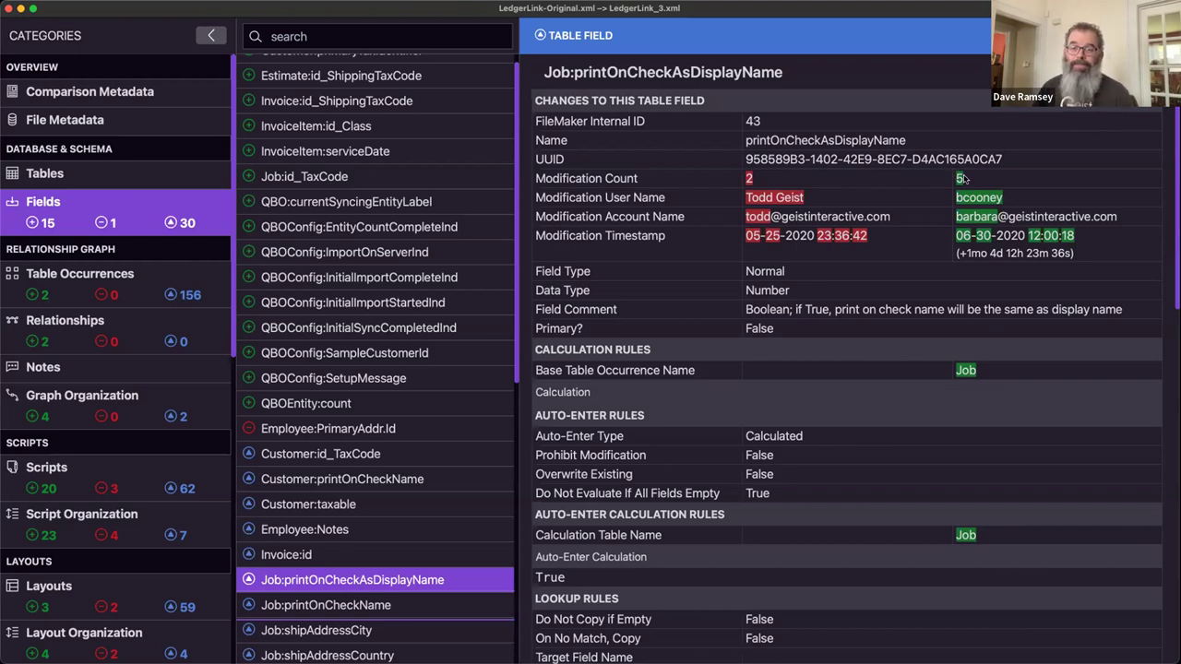
{"action": "scroll", "coordinate": [987, 518], "scroll_direction": "down", "scroll_amount": 4}
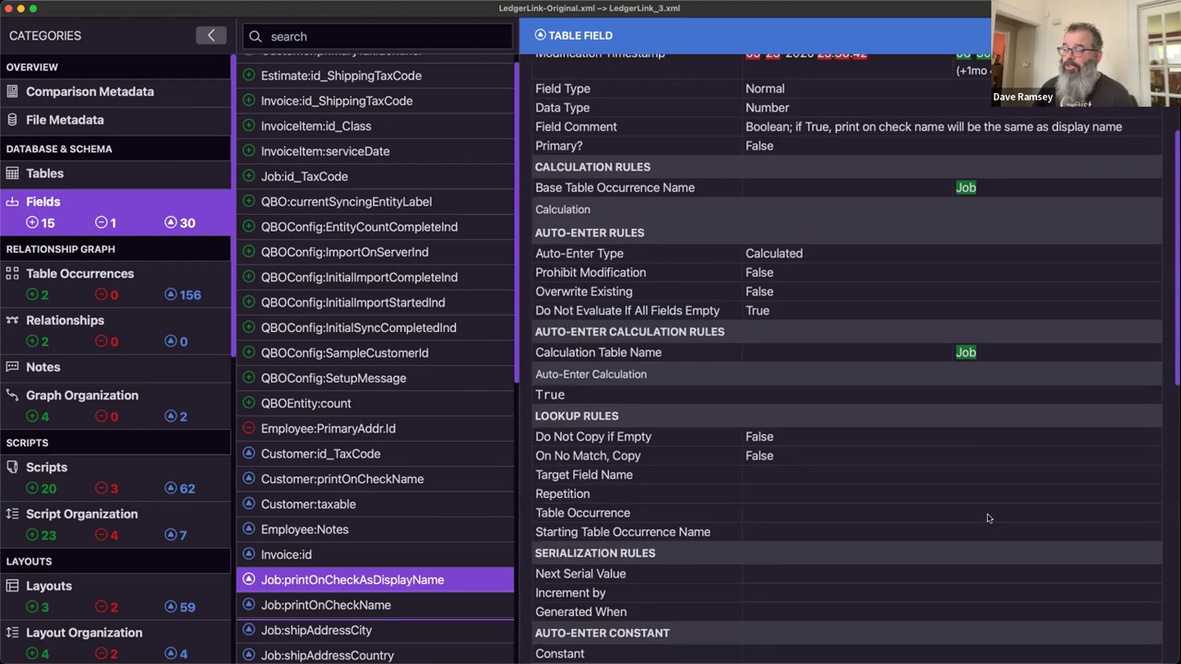
{"action": "scroll", "coordinate": [987, 518], "scroll_direction": "down", "scroll_amount": 10}
{"action": "scroll", "coordinate": [987, 519], "scroll_direction": "up", "scroll_amount": 15}
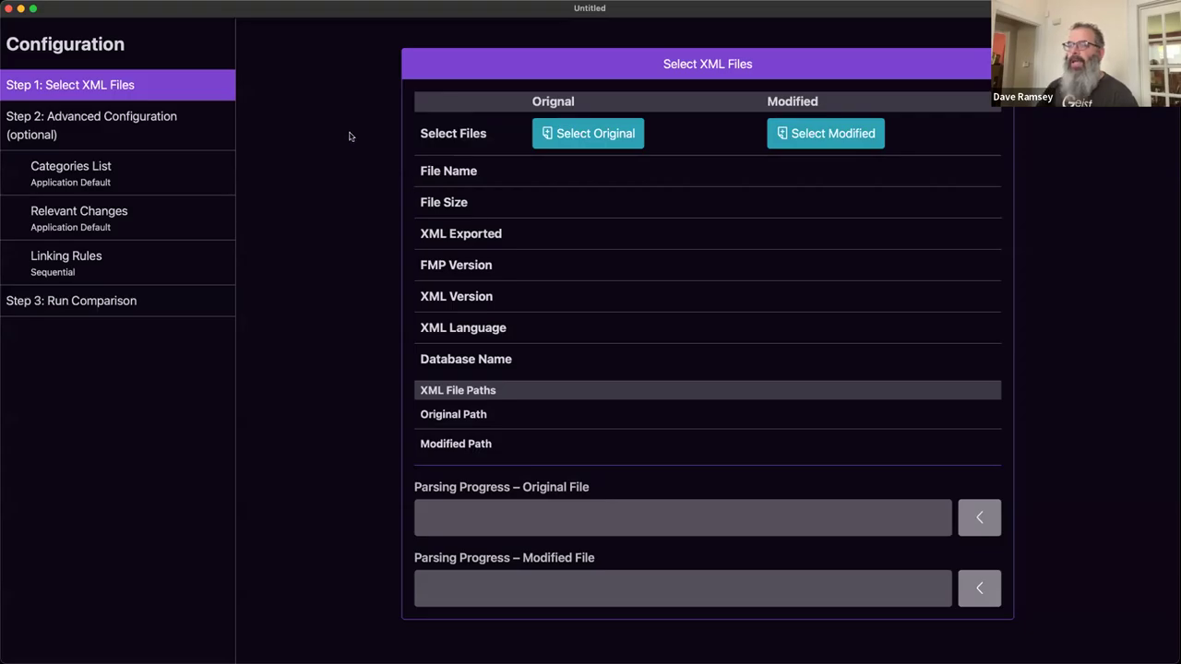
In the untitled comparison, load FM_Starting_Point_46.xml as original and FM_Starting_Point_5.xml as modified from the FMStartingPoint_XMLv2_FMP19Release folder.
{"action": "left_click", "coordinate": [595, 134]}
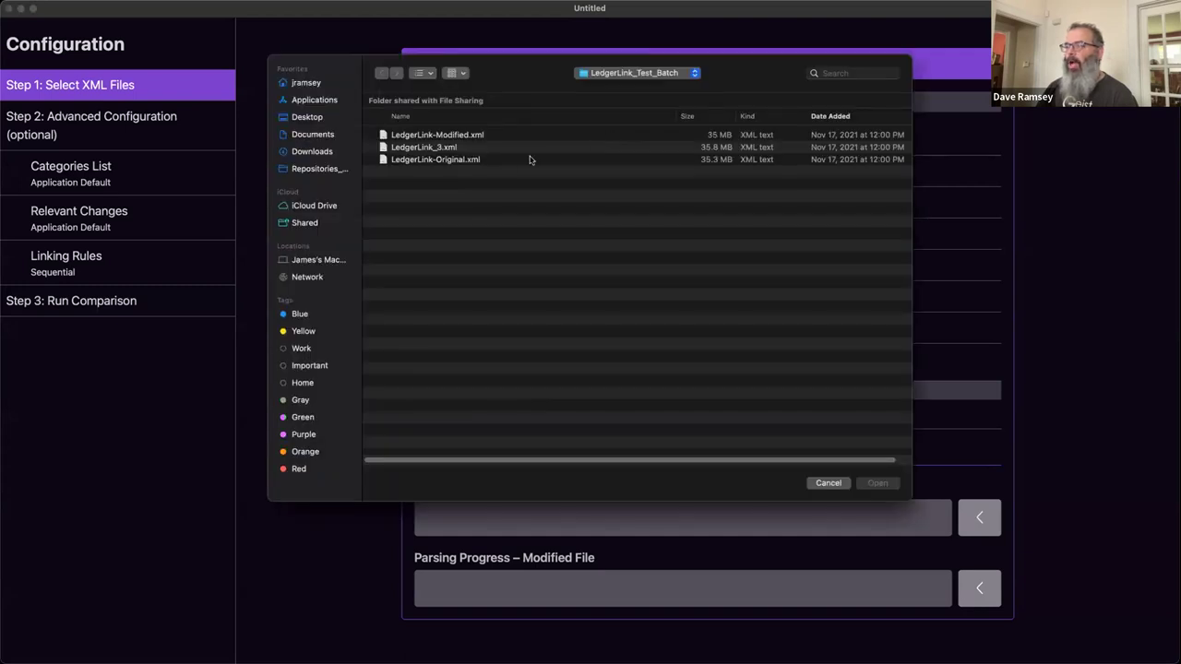
{"action": "left_click", "coordinate": [654, 75]}
{"action": "left_click", "coordinate": [651, 88]}
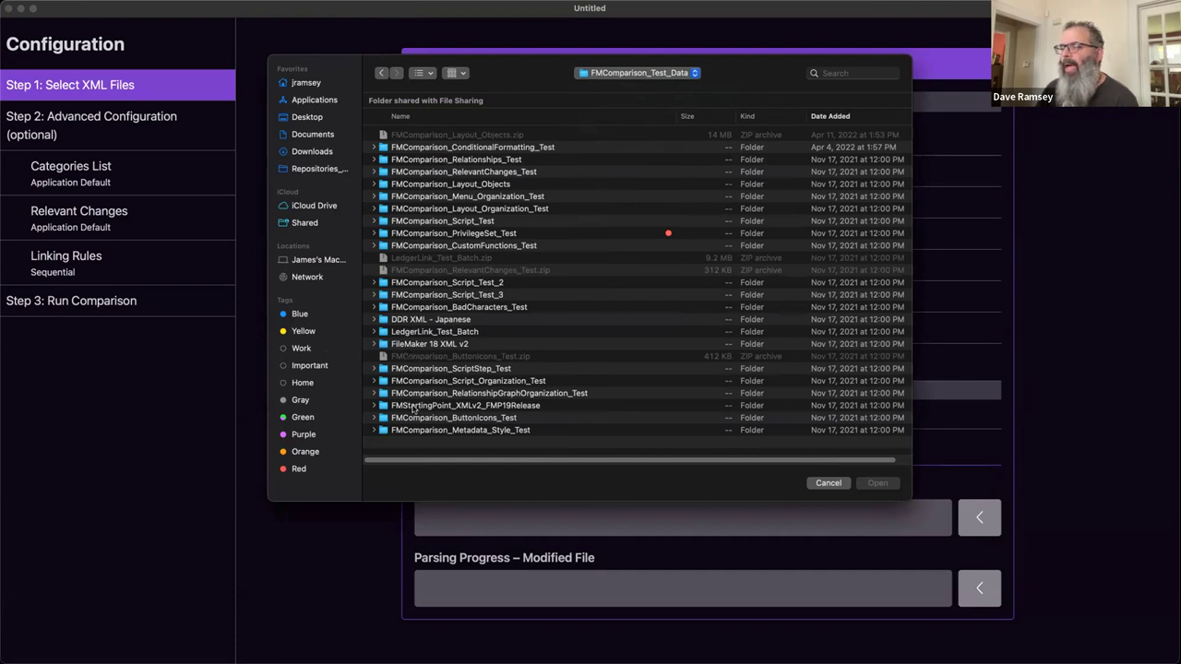
{"action": "double_click", "coordinate": [413, 406]}
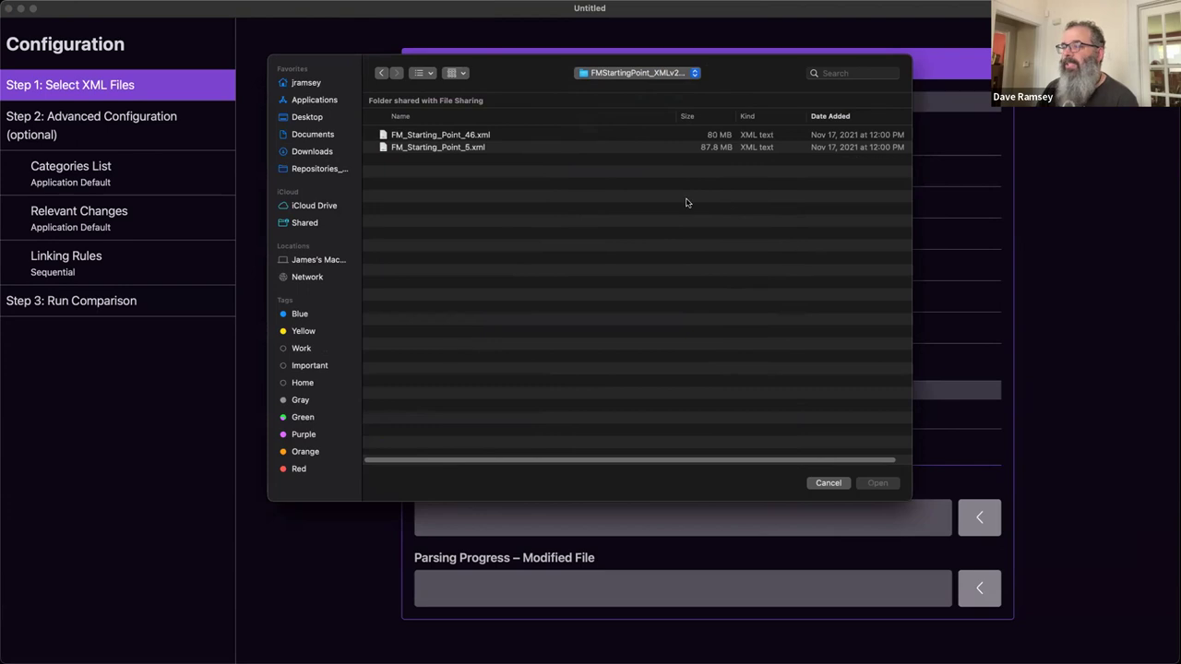
{"action": "double_click", "coordinate": [430, 135]}
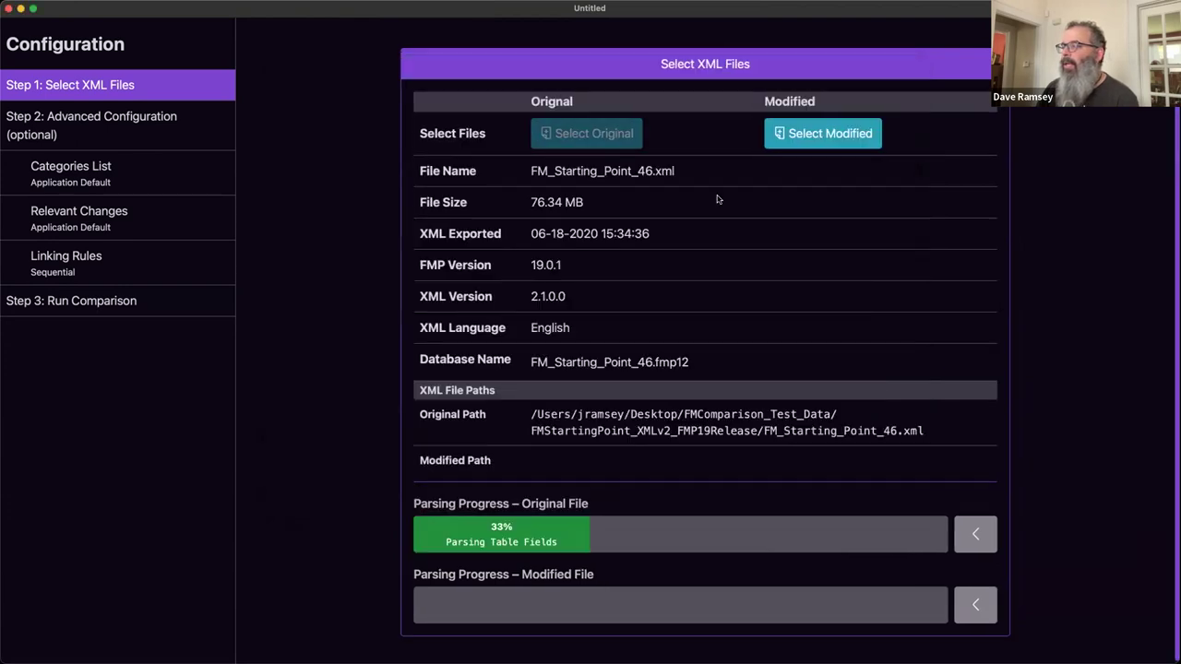
{"action": "left_click", "coordinate": [806, 137]}
{"action": "double_click", "coordinate": [447, 150]}
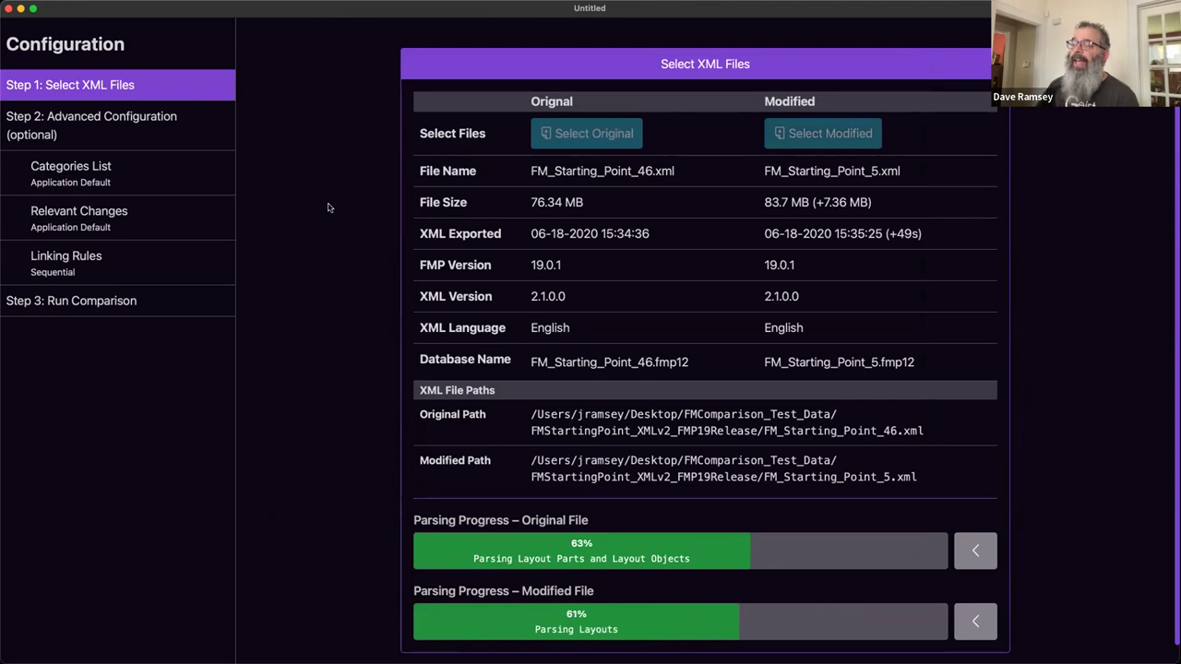
Run the comparison of the two FM Starting Point files, and view its results across the category list.
{"action": "left_click", "coordinate": [136, 301]}
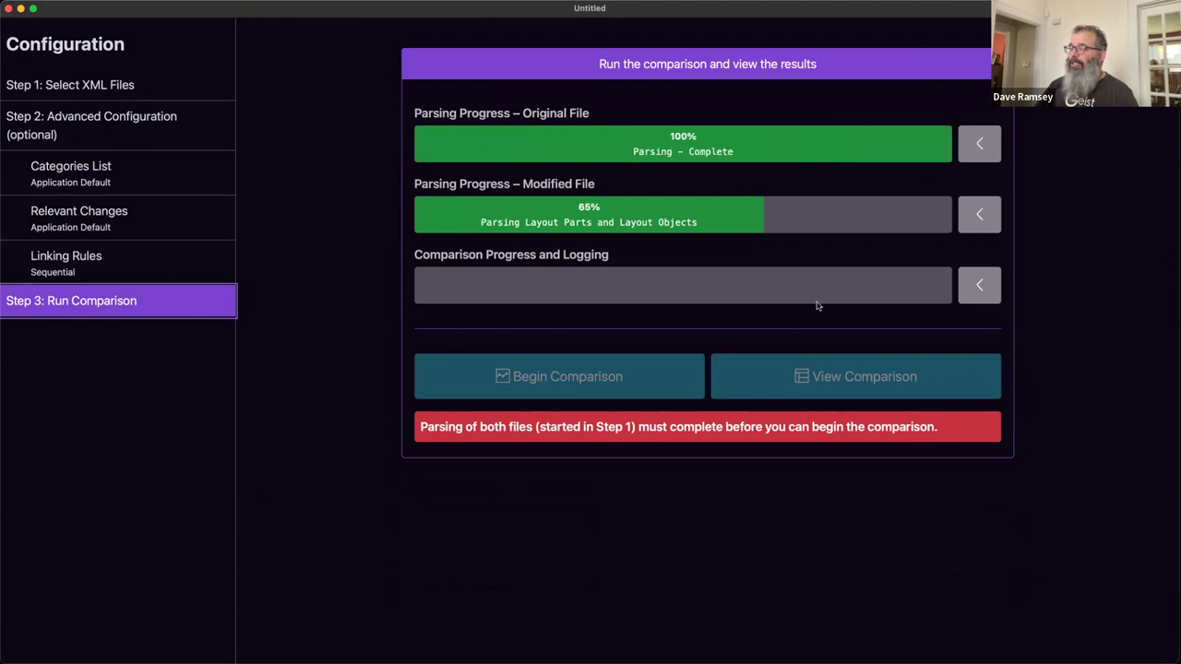
{"action": "left_click", "coordinate": [604, 367]}
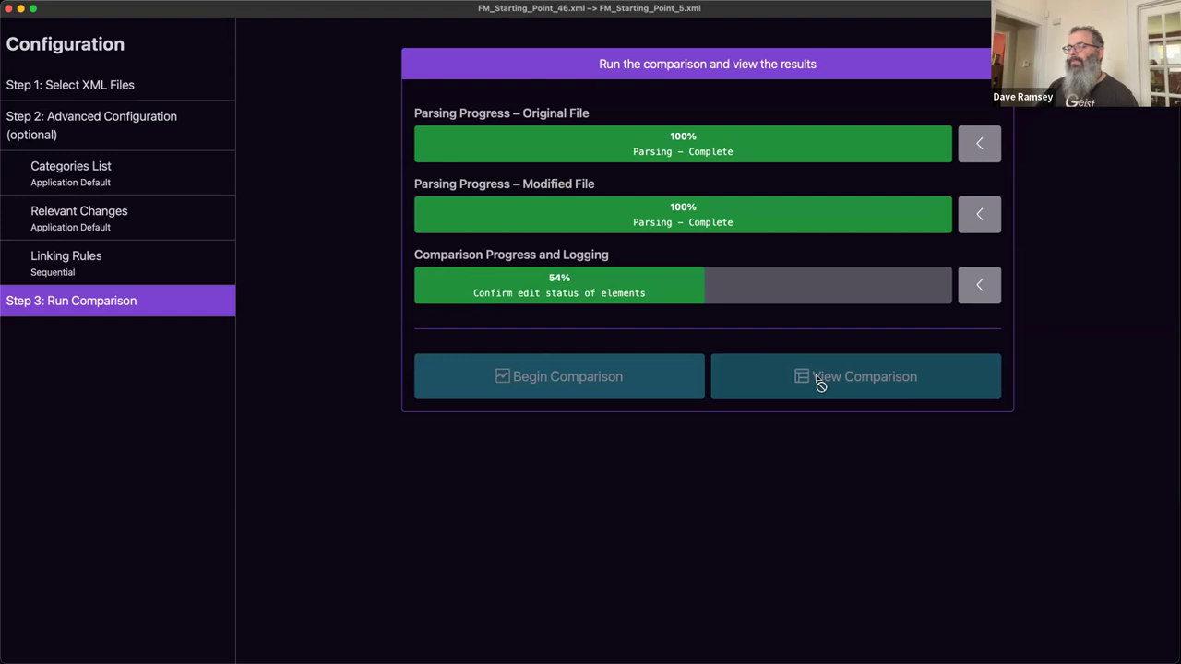
{"action": "left_click", "coordinate": [820, 385]}
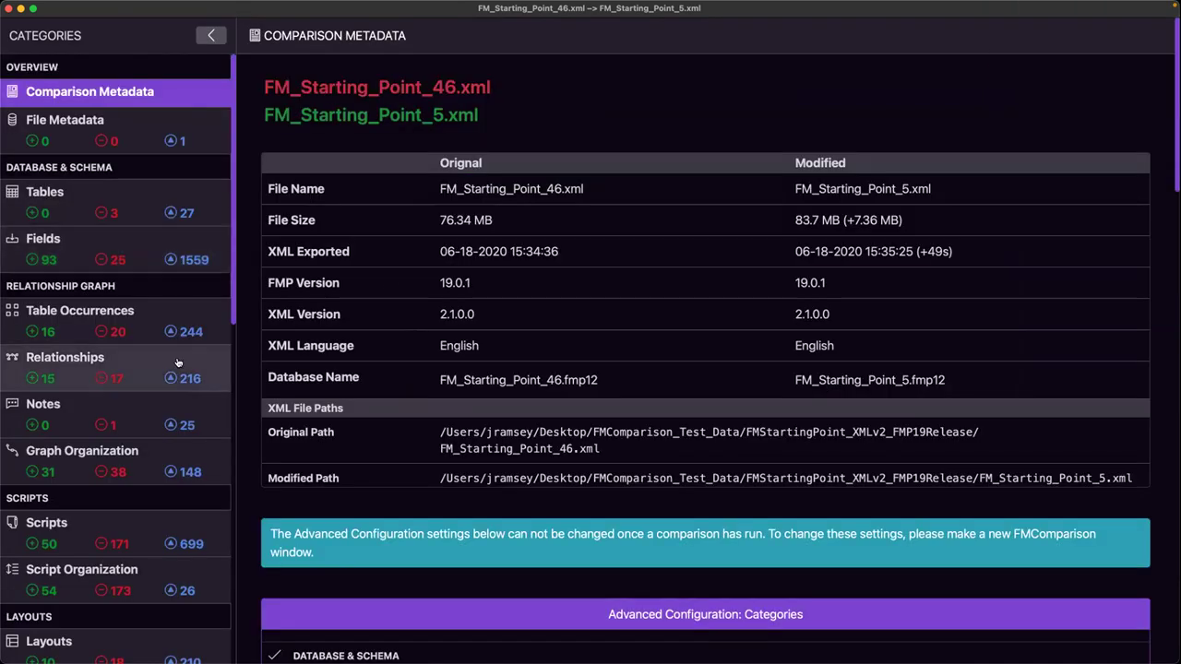
{"action": "scroll", "coordinate": [176, 308], "scroll_direction": "down", "scroll_amount": 10}
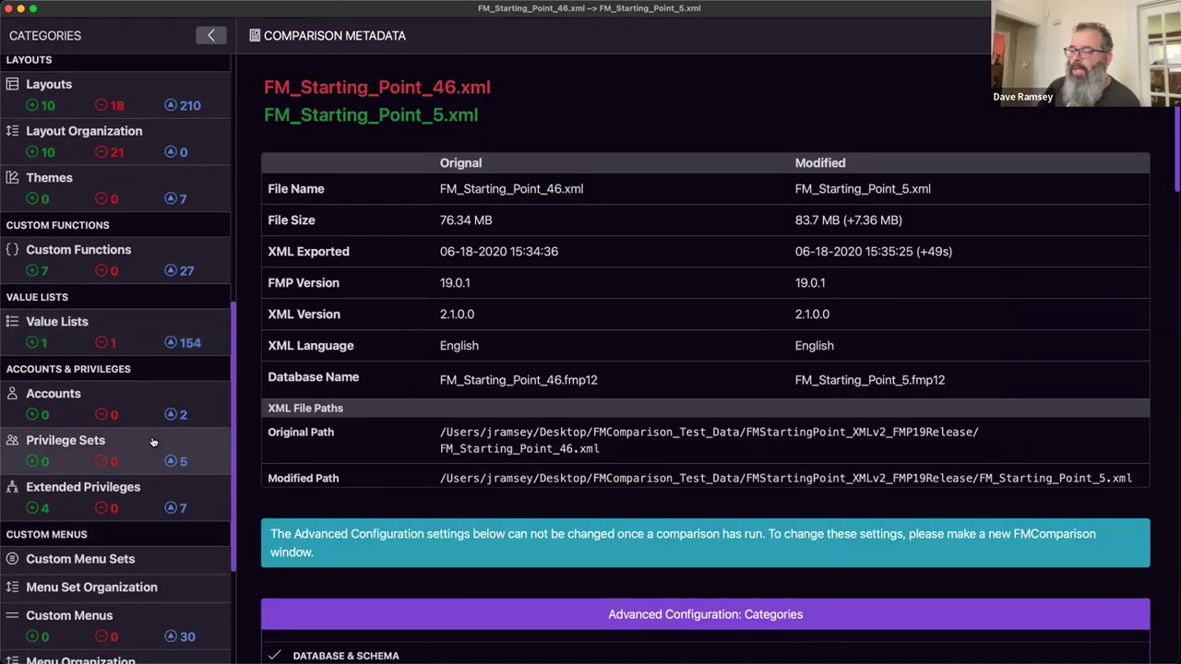
{"action": "scroll", "coordinate": [153, 442], "scroll_direction": "up", "scroll_amount": 10}
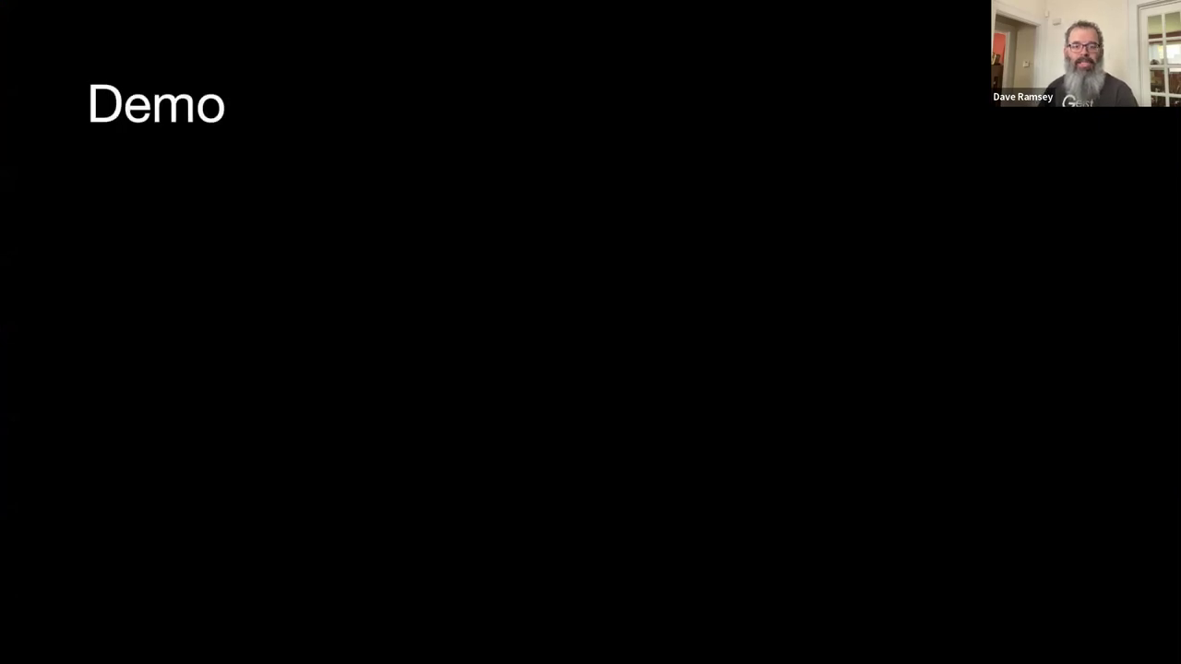
{"action": "key", "text": "Right"}
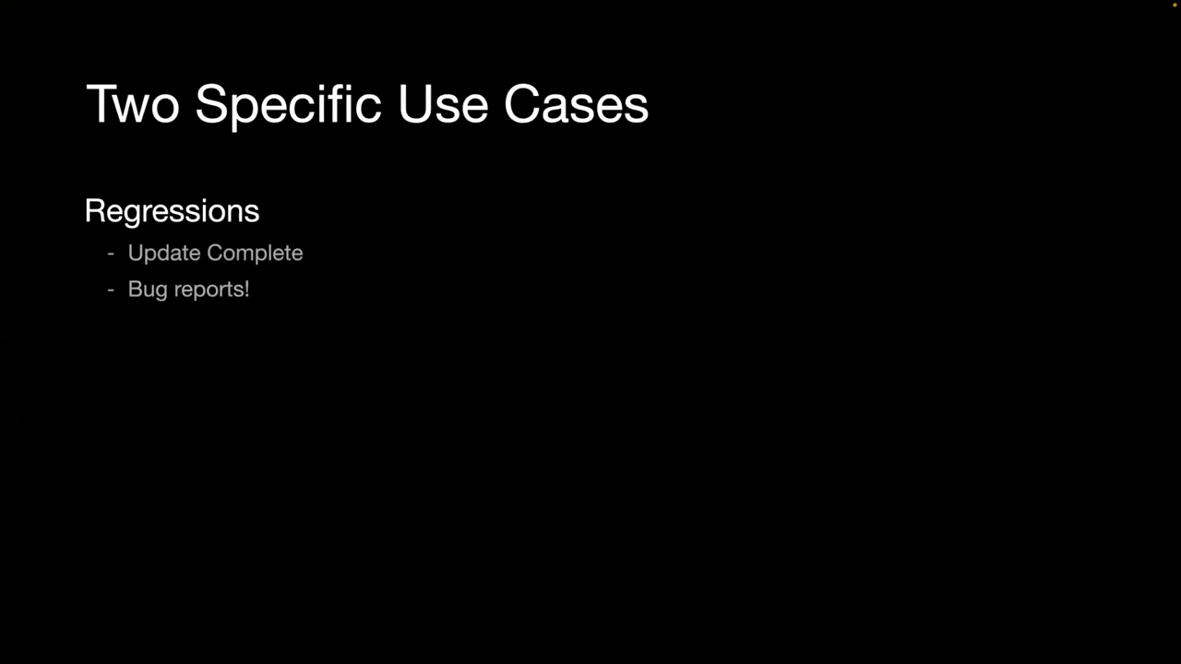